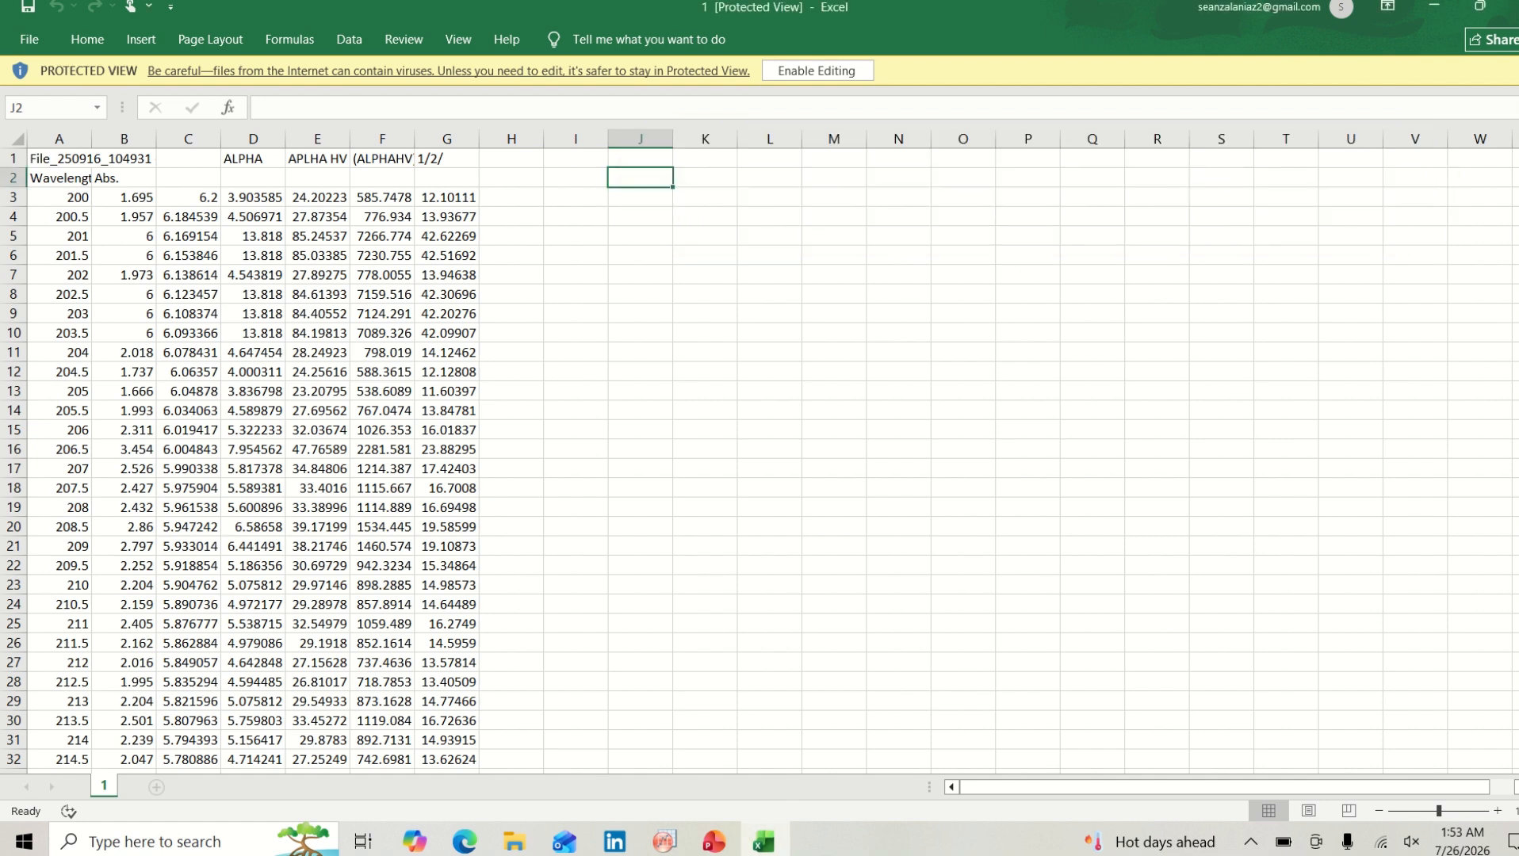
pyautogui.moveTo(1517, 163); pyautogui.dragTo(1517, 206)
pyautogui.moveTo(1513, 284); pyautogui.dragTo(1515, 159)
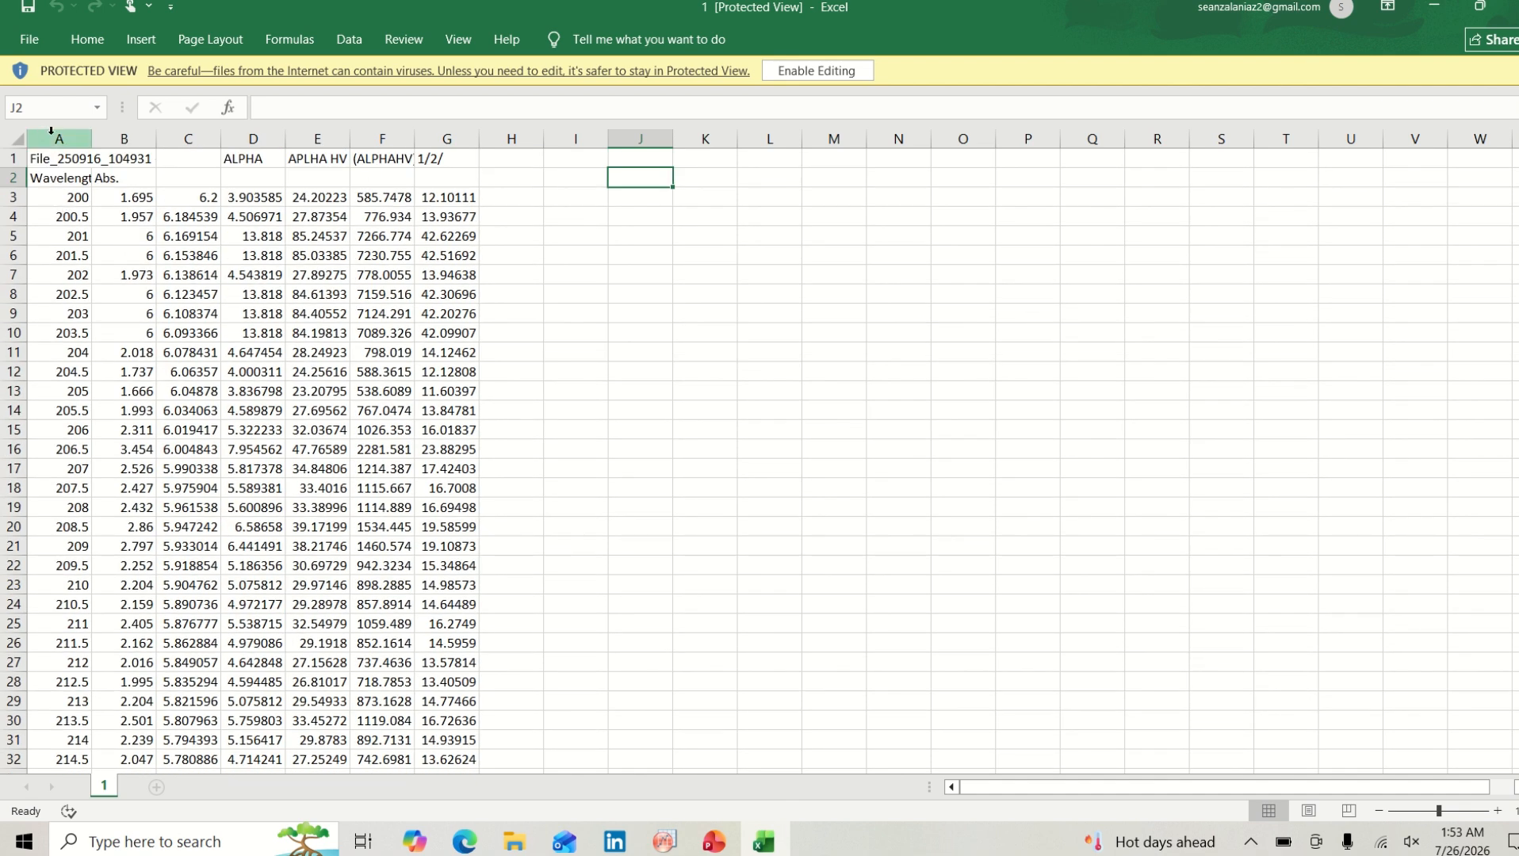
# Step: Copy the wavelength and absorbance columns A and B from the Excel sheet and paste them into the empty OriginPro worksheet
pyautogui.moveTo(50, 130); pyautogui.dragTo(102, 135)
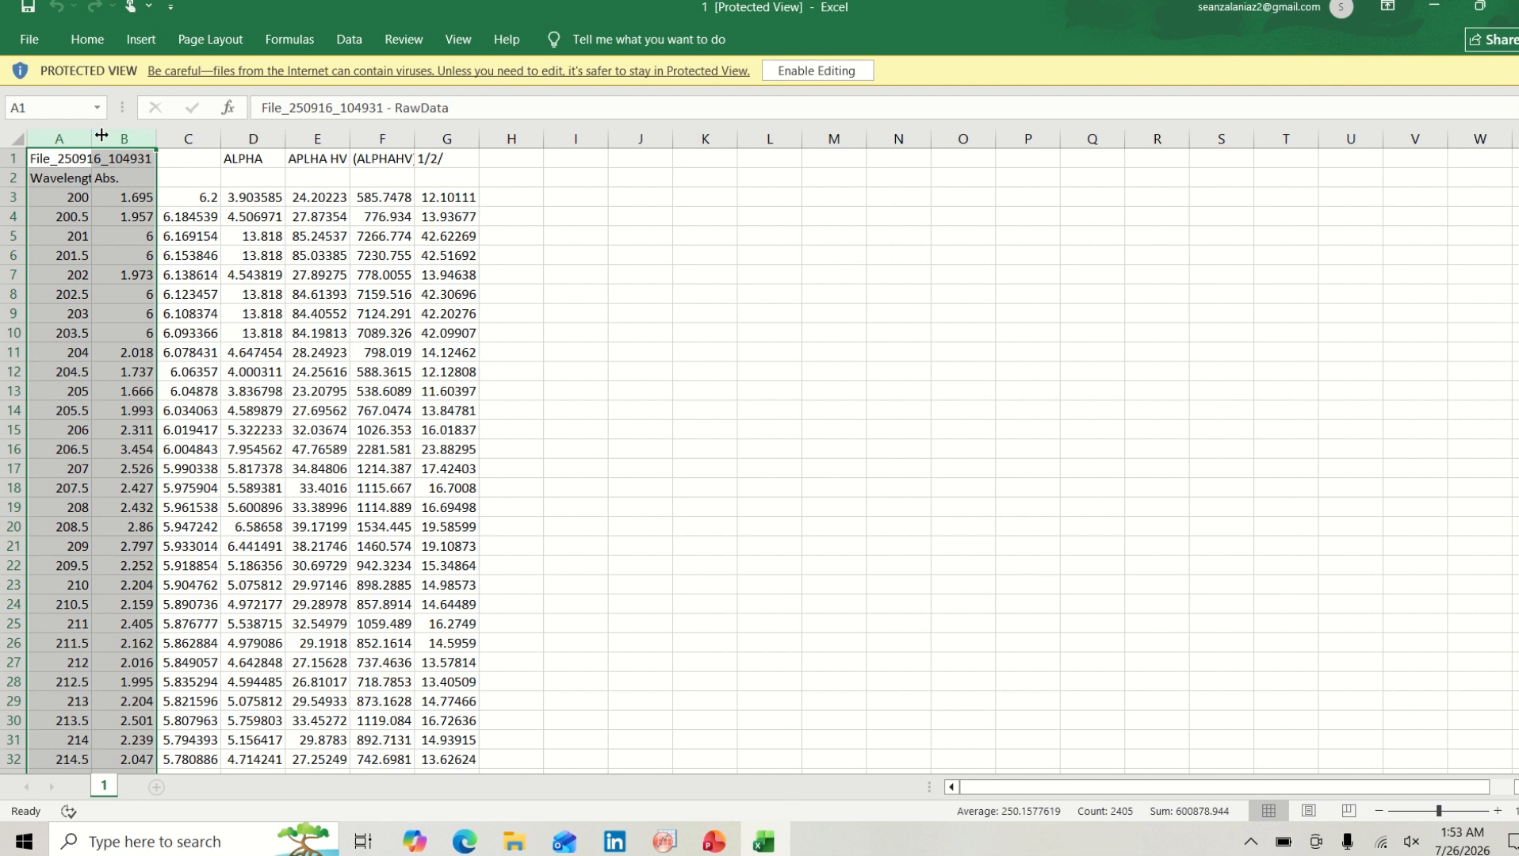
pyautogui.hotkey('ctrl', 'c')
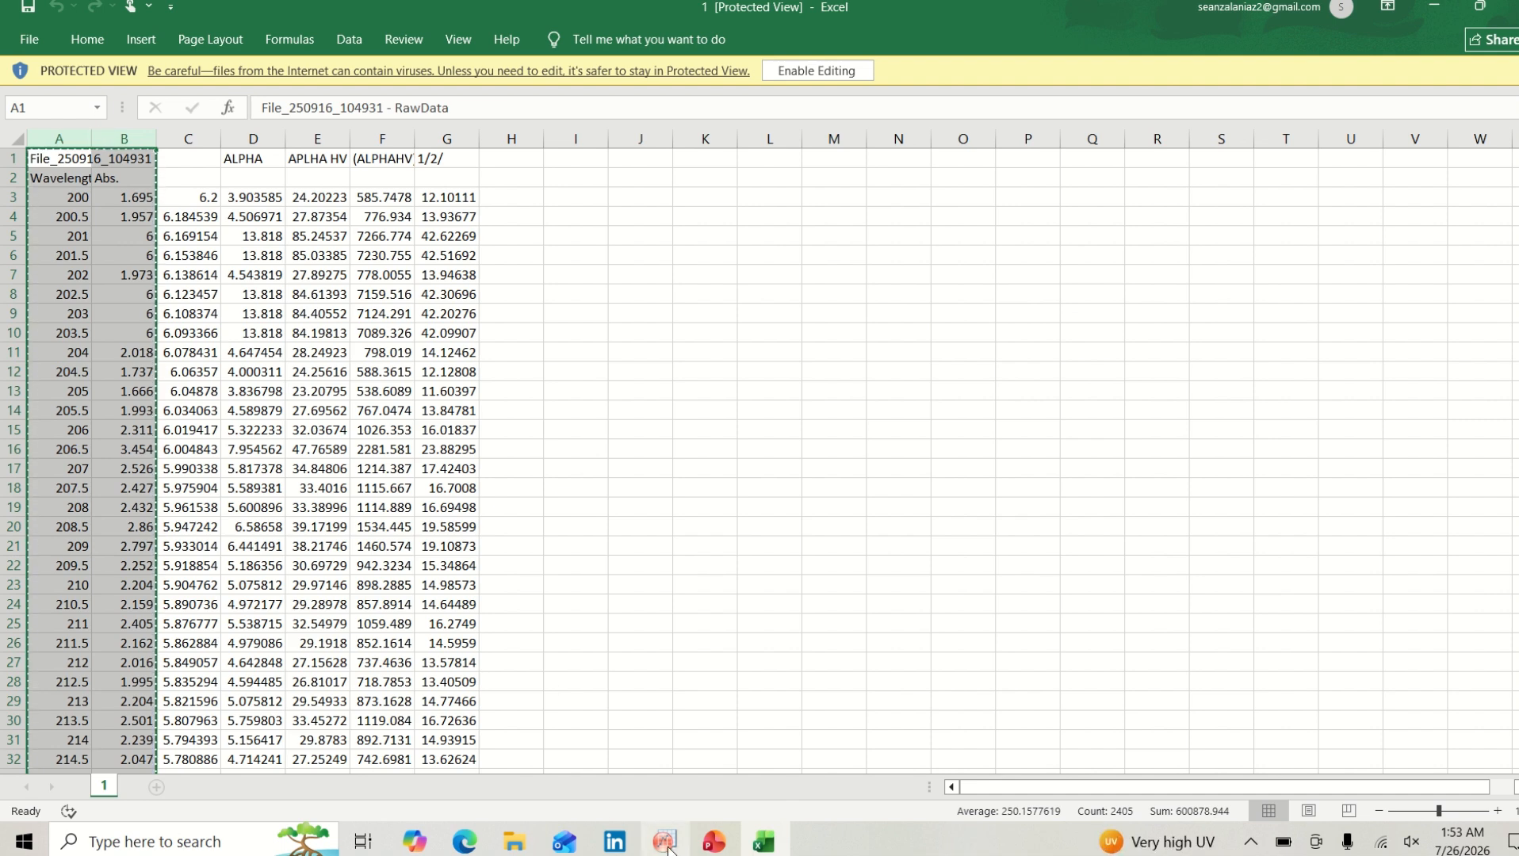
pyautogui.moveTo(666, 845)
pyautogui.click(650, 767)
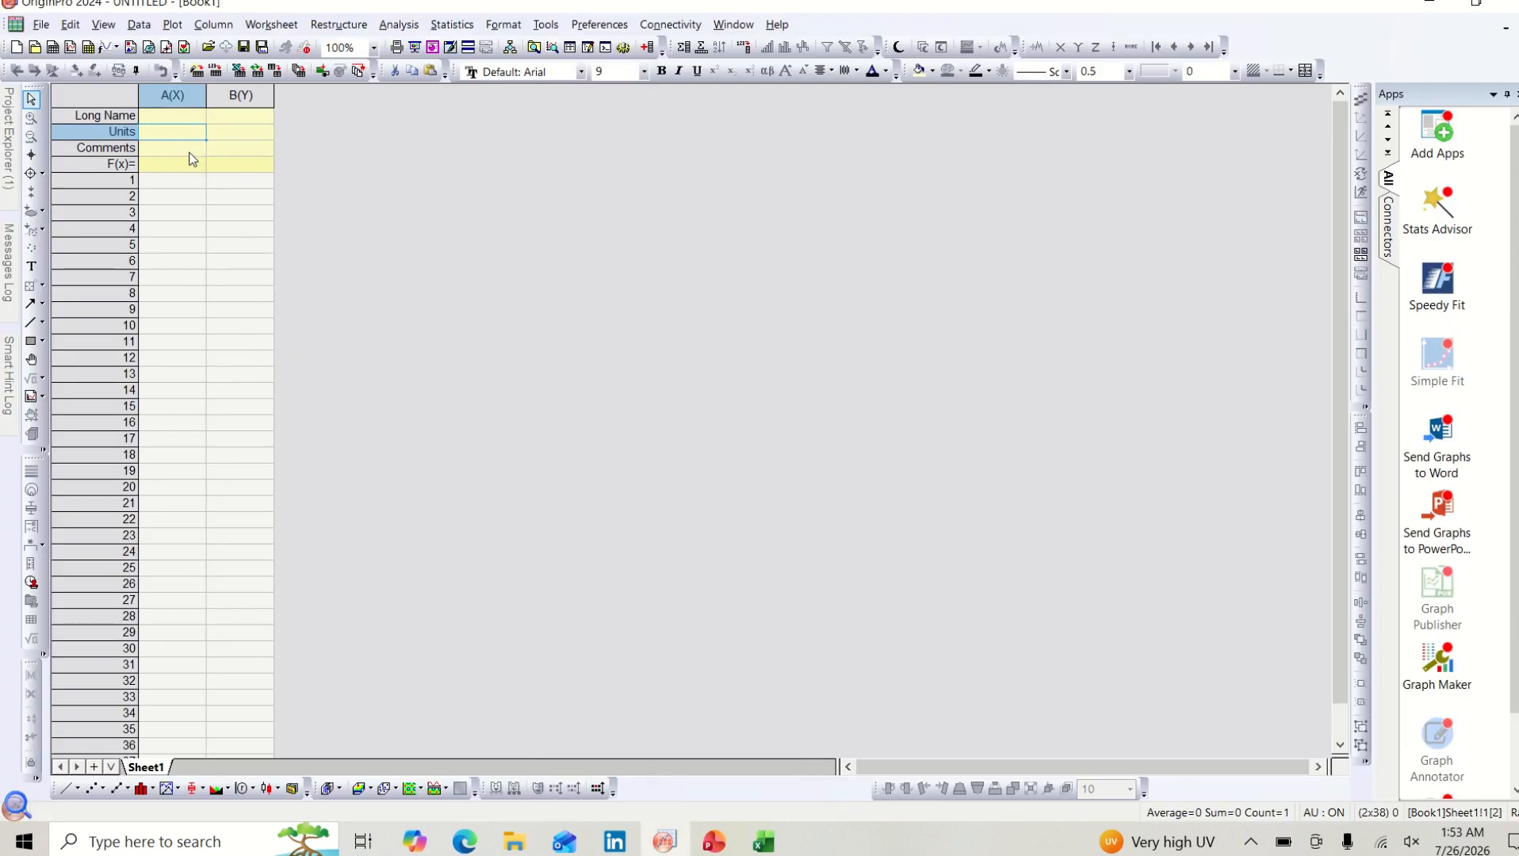
pyautogui.hotkey('ctrl', 'v')
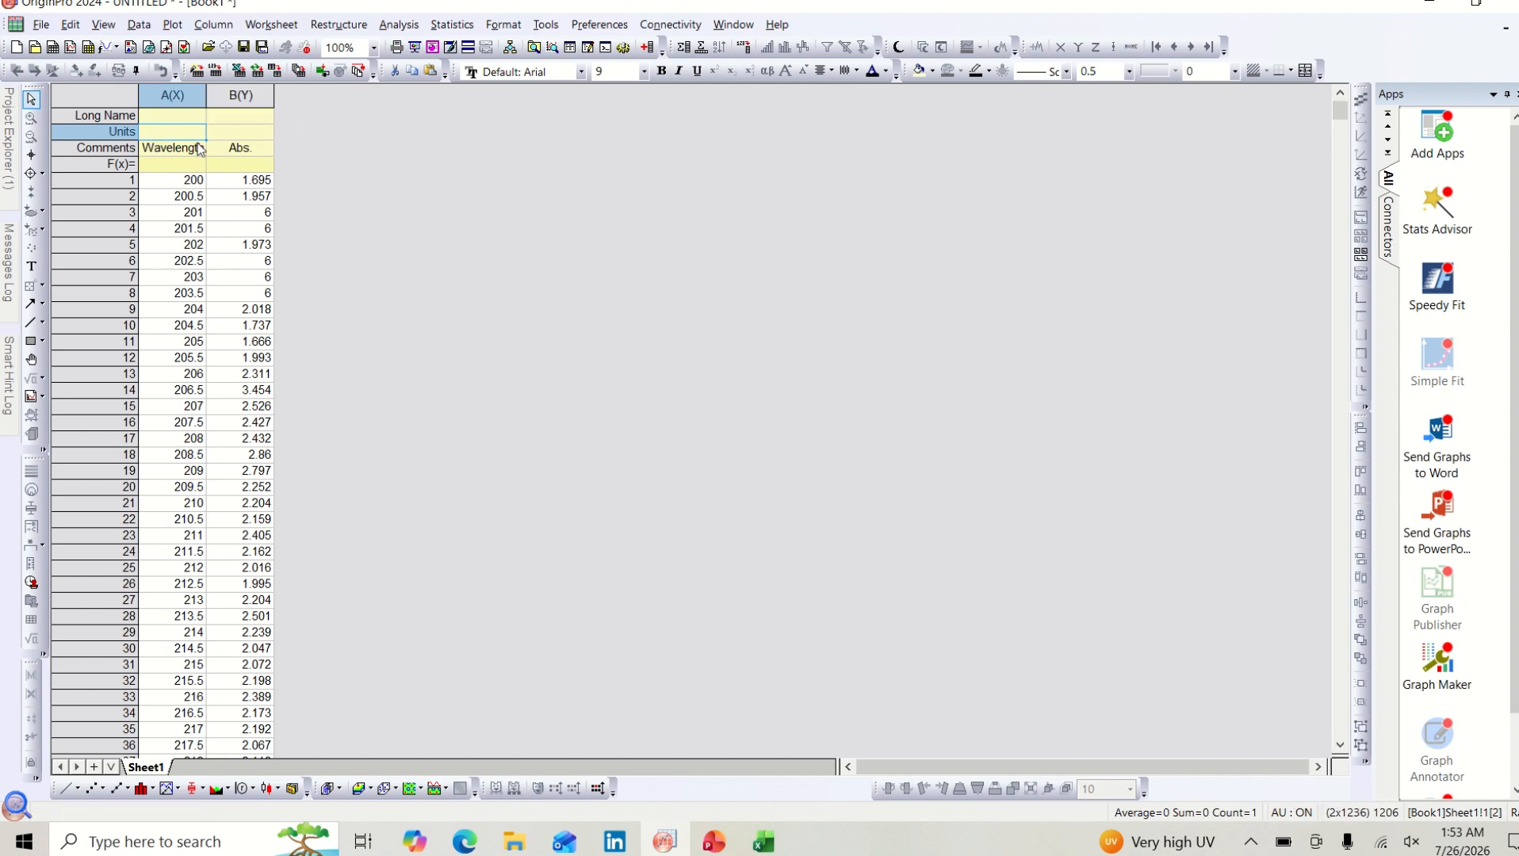
# Step: Plot the entire worksheet as a line graph of absorbance against wavelength
pyautogui.click(103, 92)
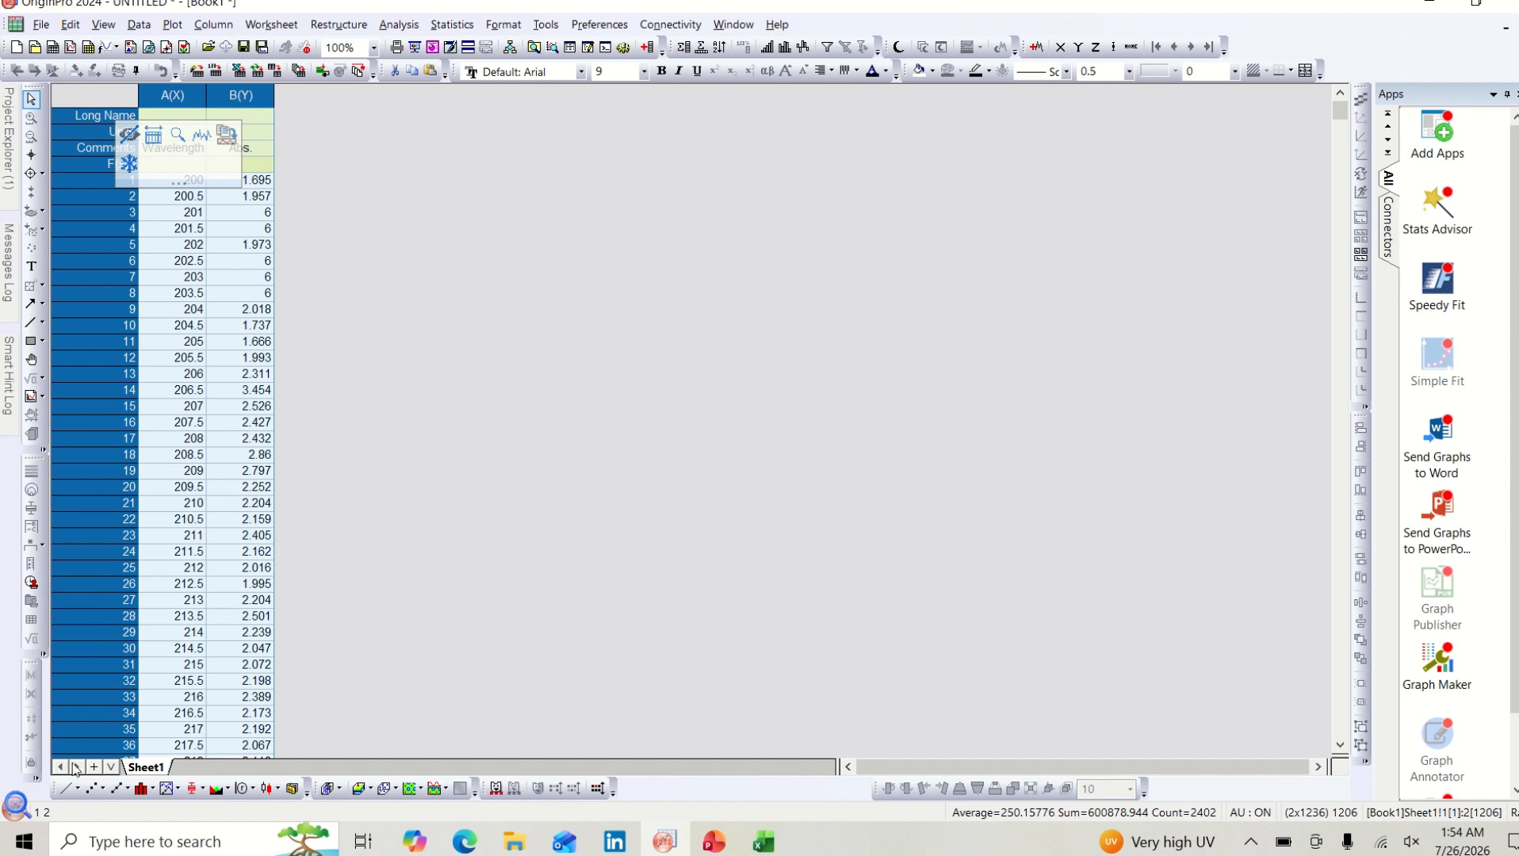
pyautogui.click(68, 790)
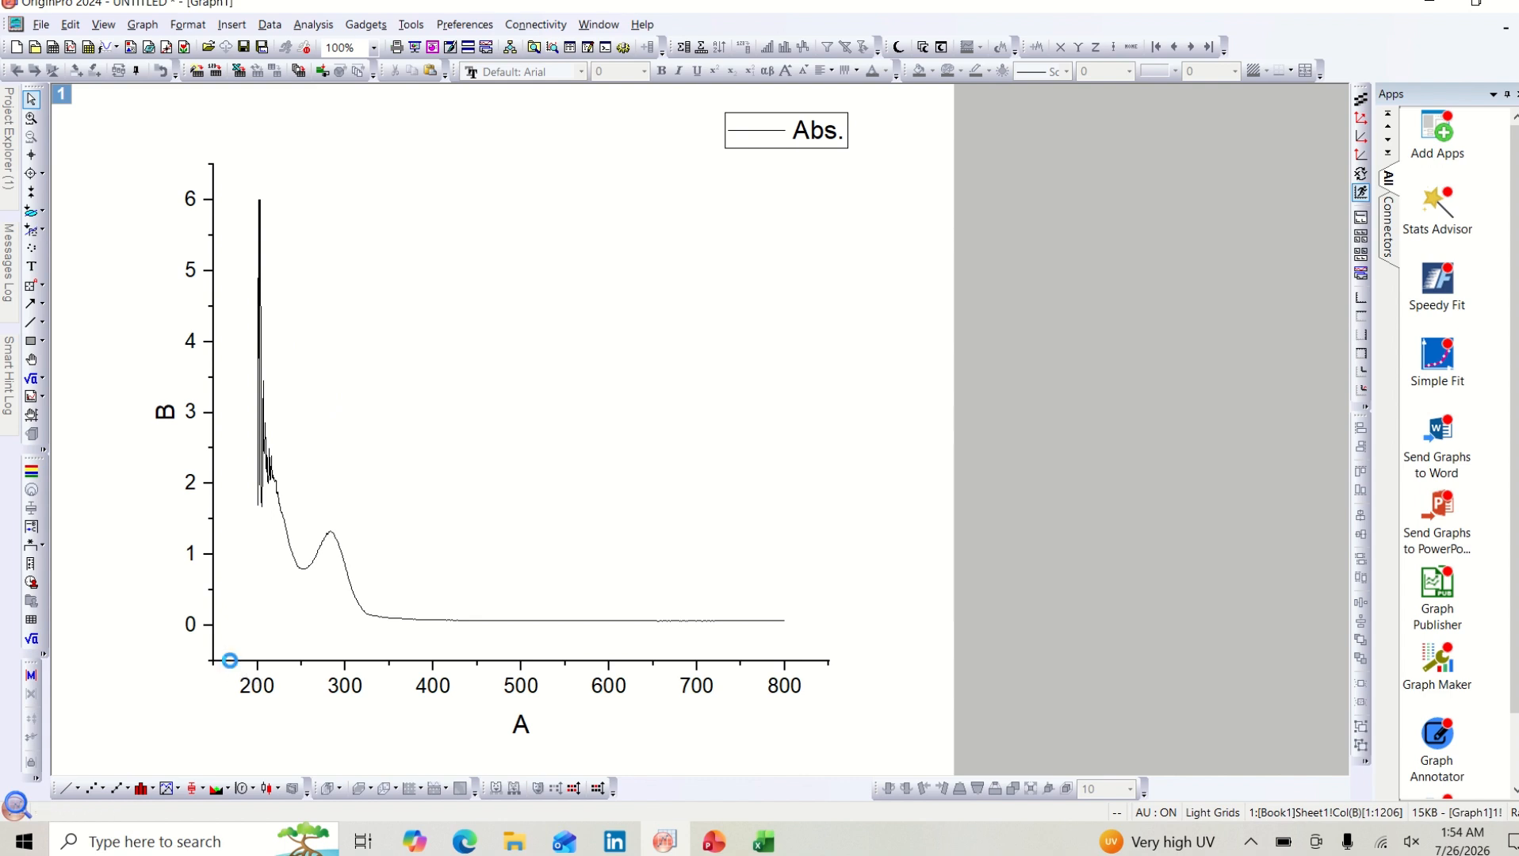
# Step: Set the graph's horizontal axis scale to run from 200 to 800 and apply it
pyautogui.doubleClick(231, 663)
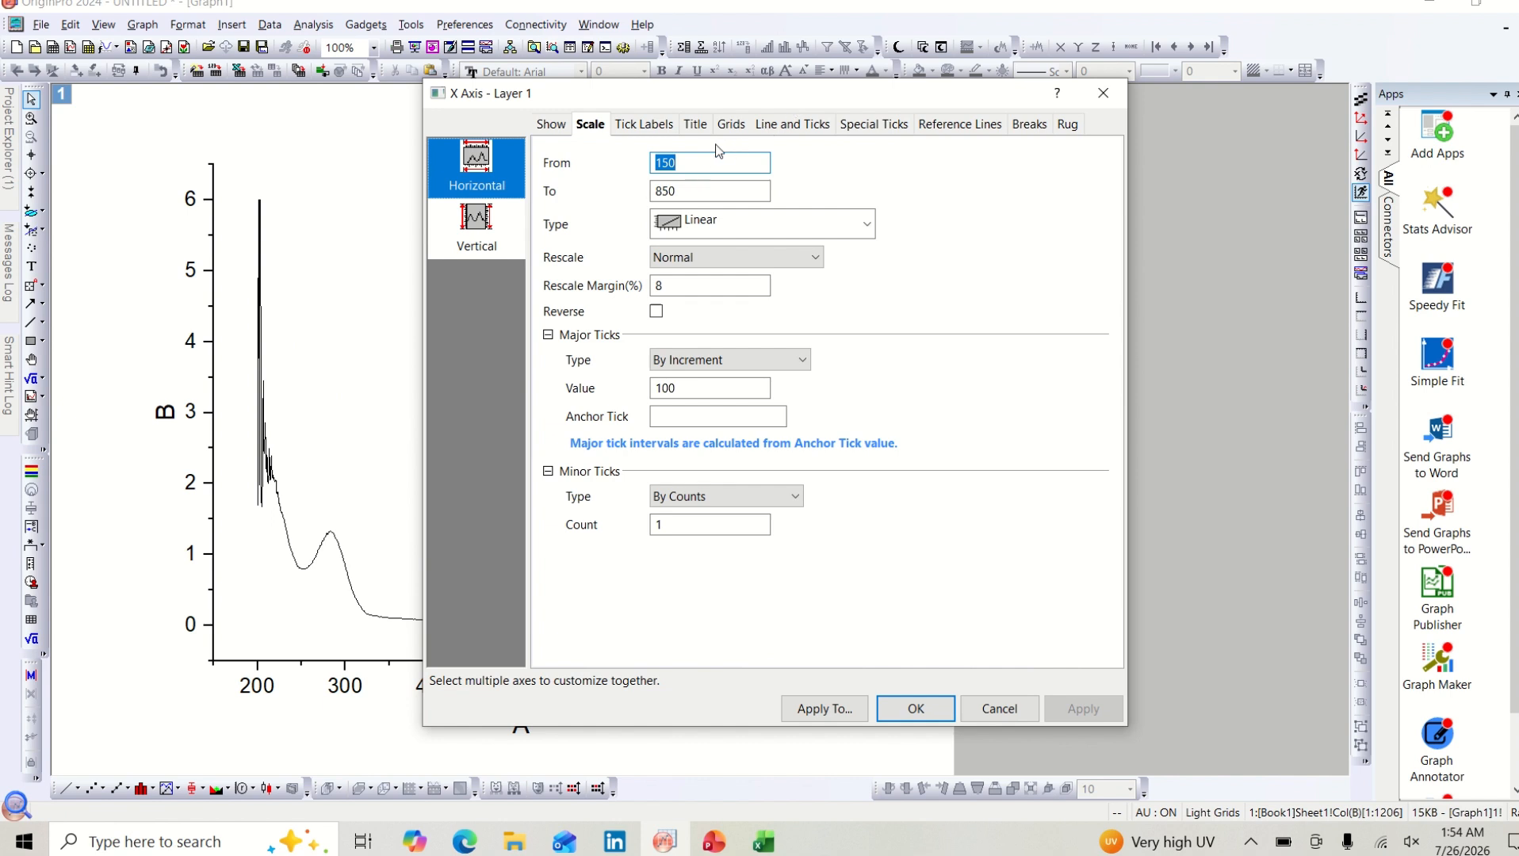
pyautogui.click(694, 161)
pyautogui.press('BackSpace')
pyautogui.press('BackSpace')
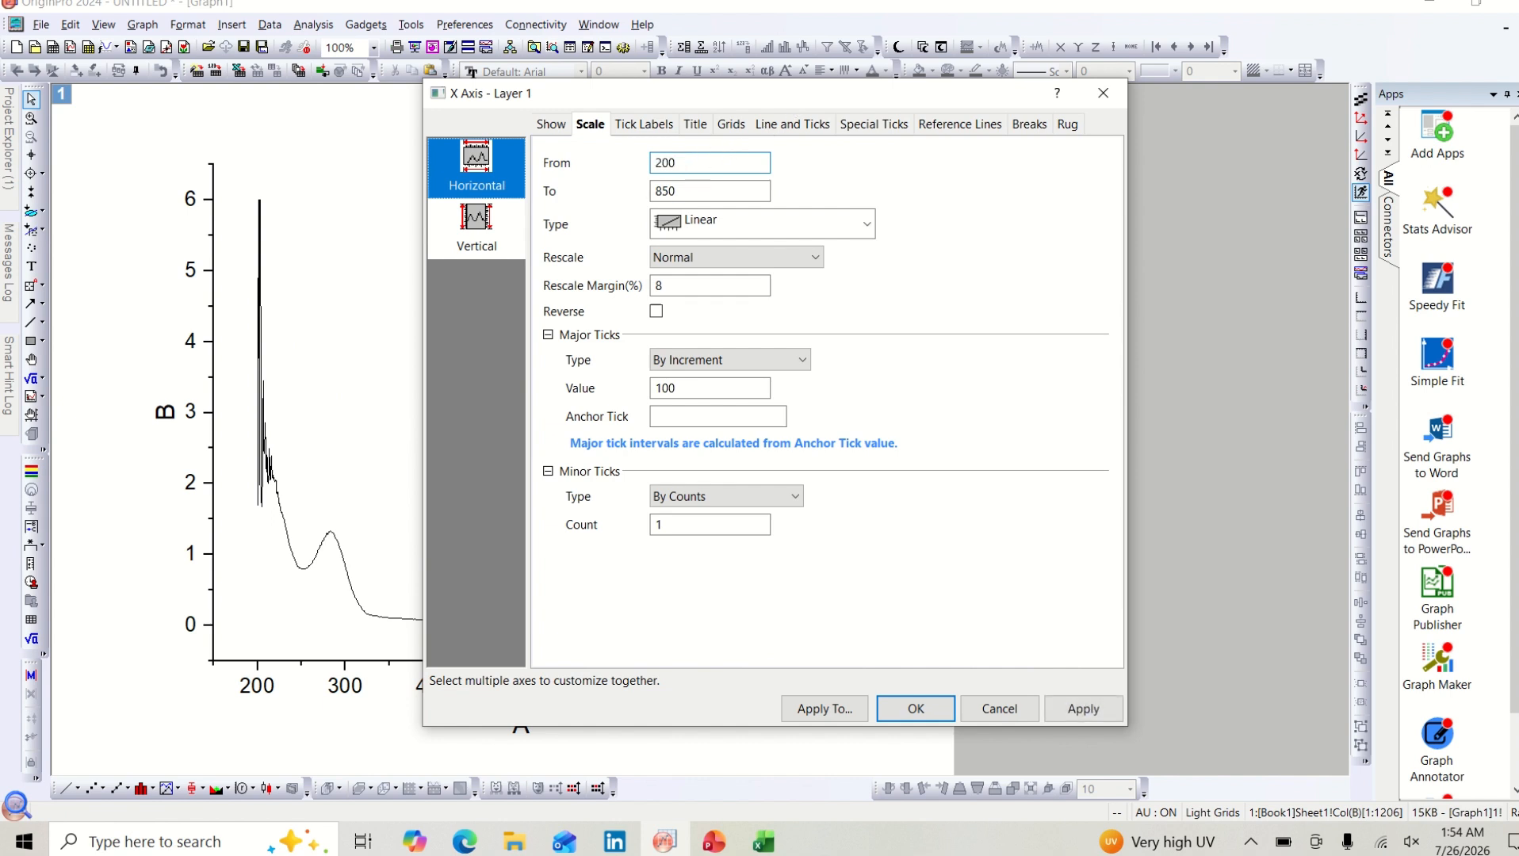
pyautogui.doubleClick(682, 189)
pyautogui.press('BackSpace')
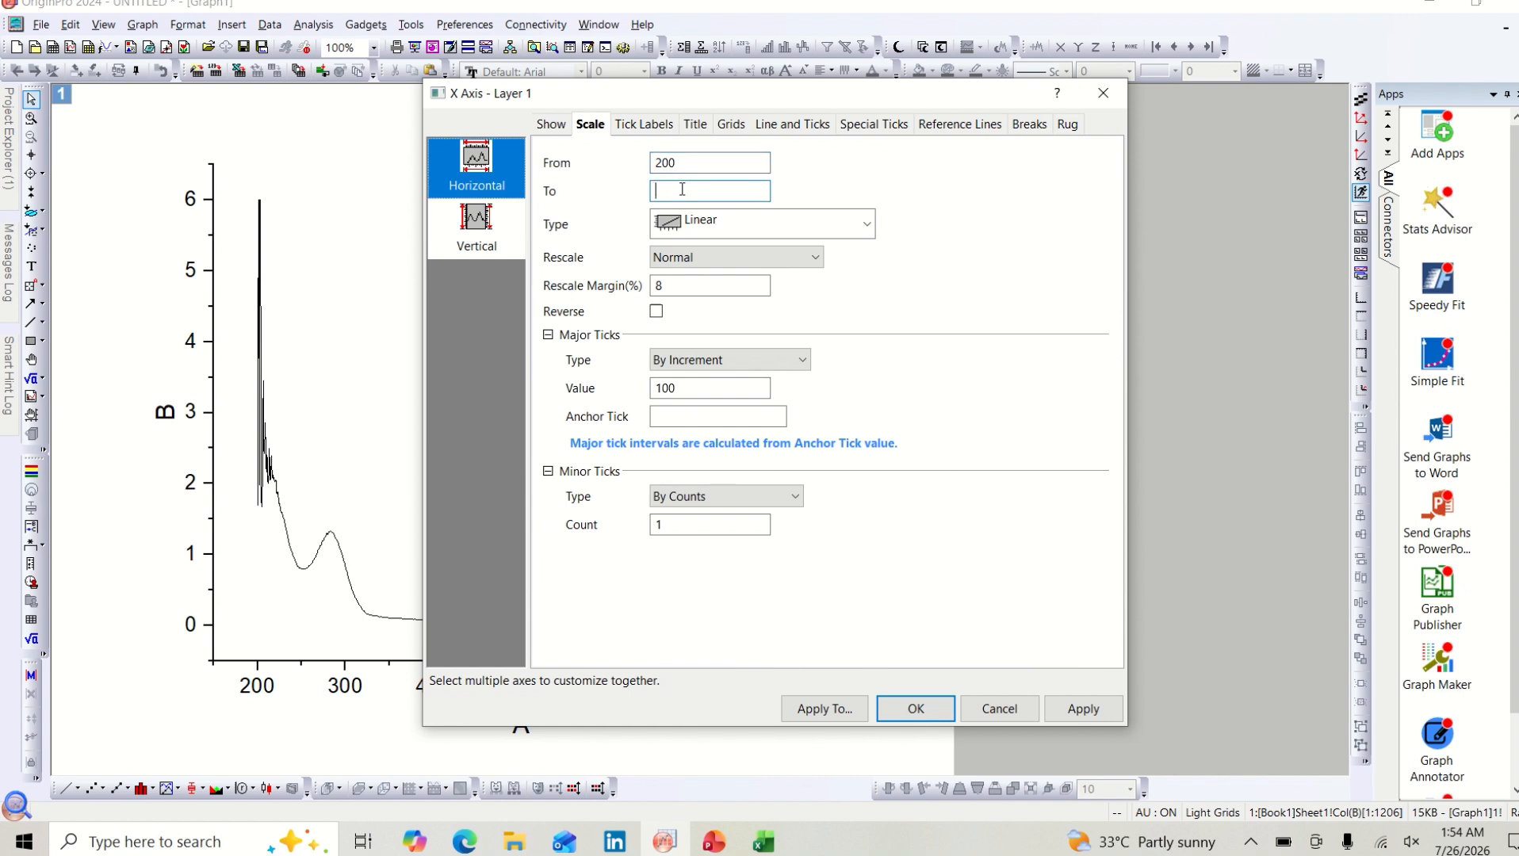
pyautogui.write('800')
pyautogui.moveTo(769, 91); pyautogui.dragTo(1049, 119)
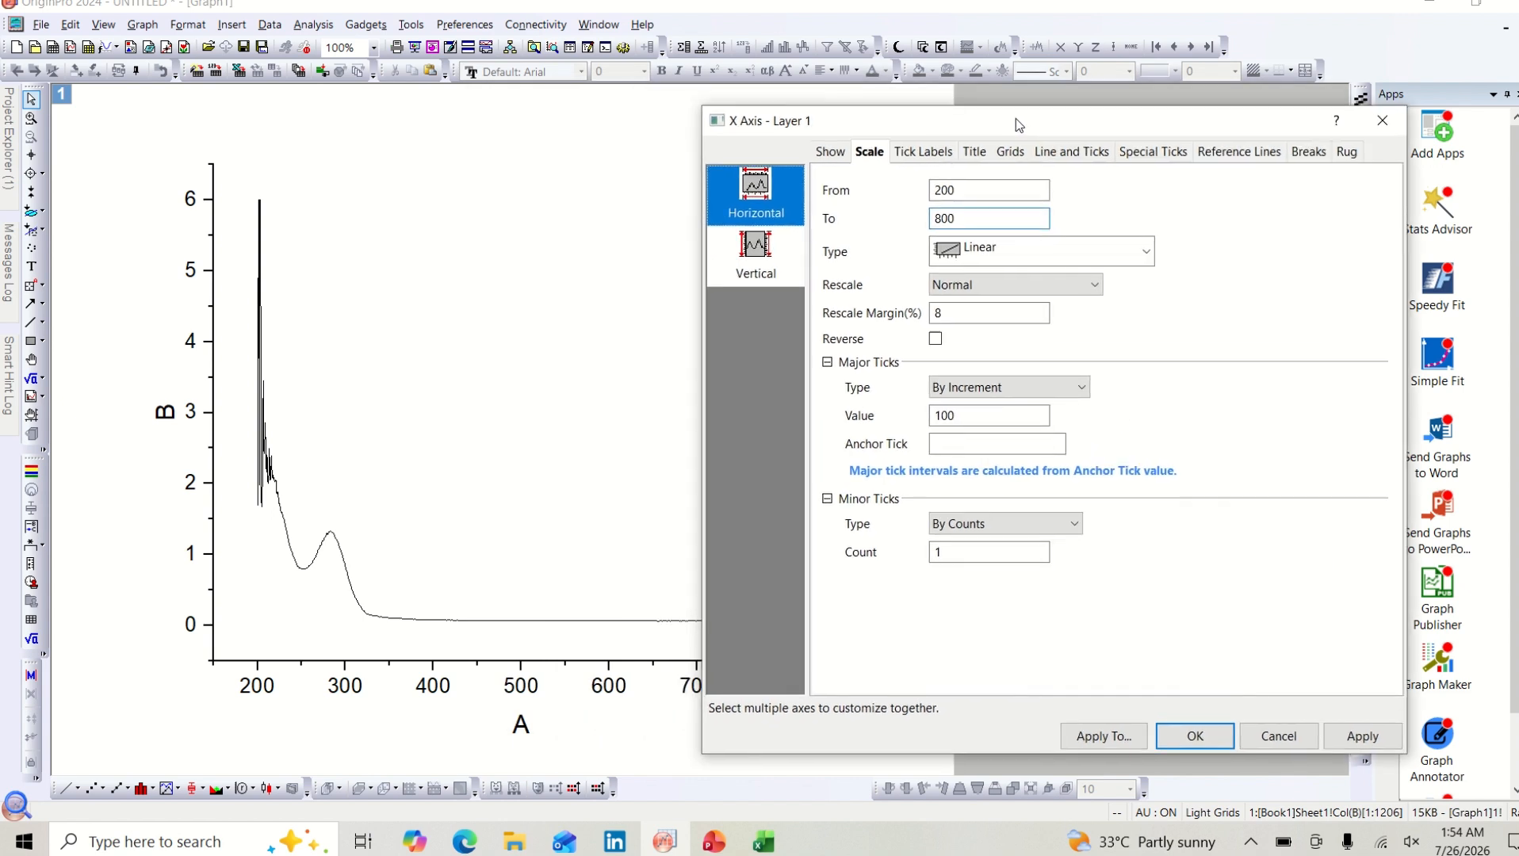
pyautogui.click(1354, 735)
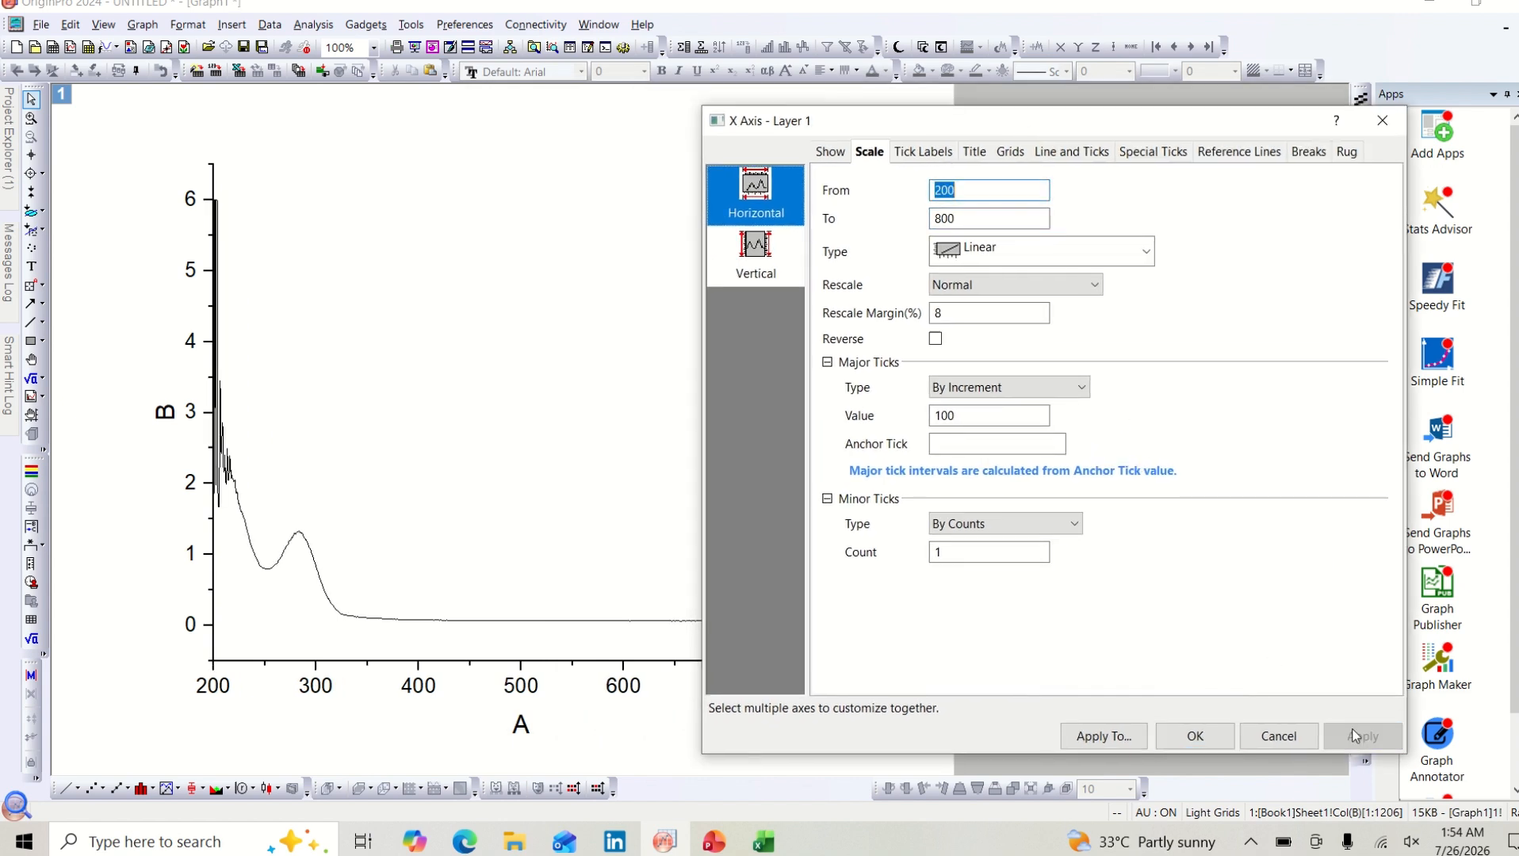
pyautogui.click(1191, 737)
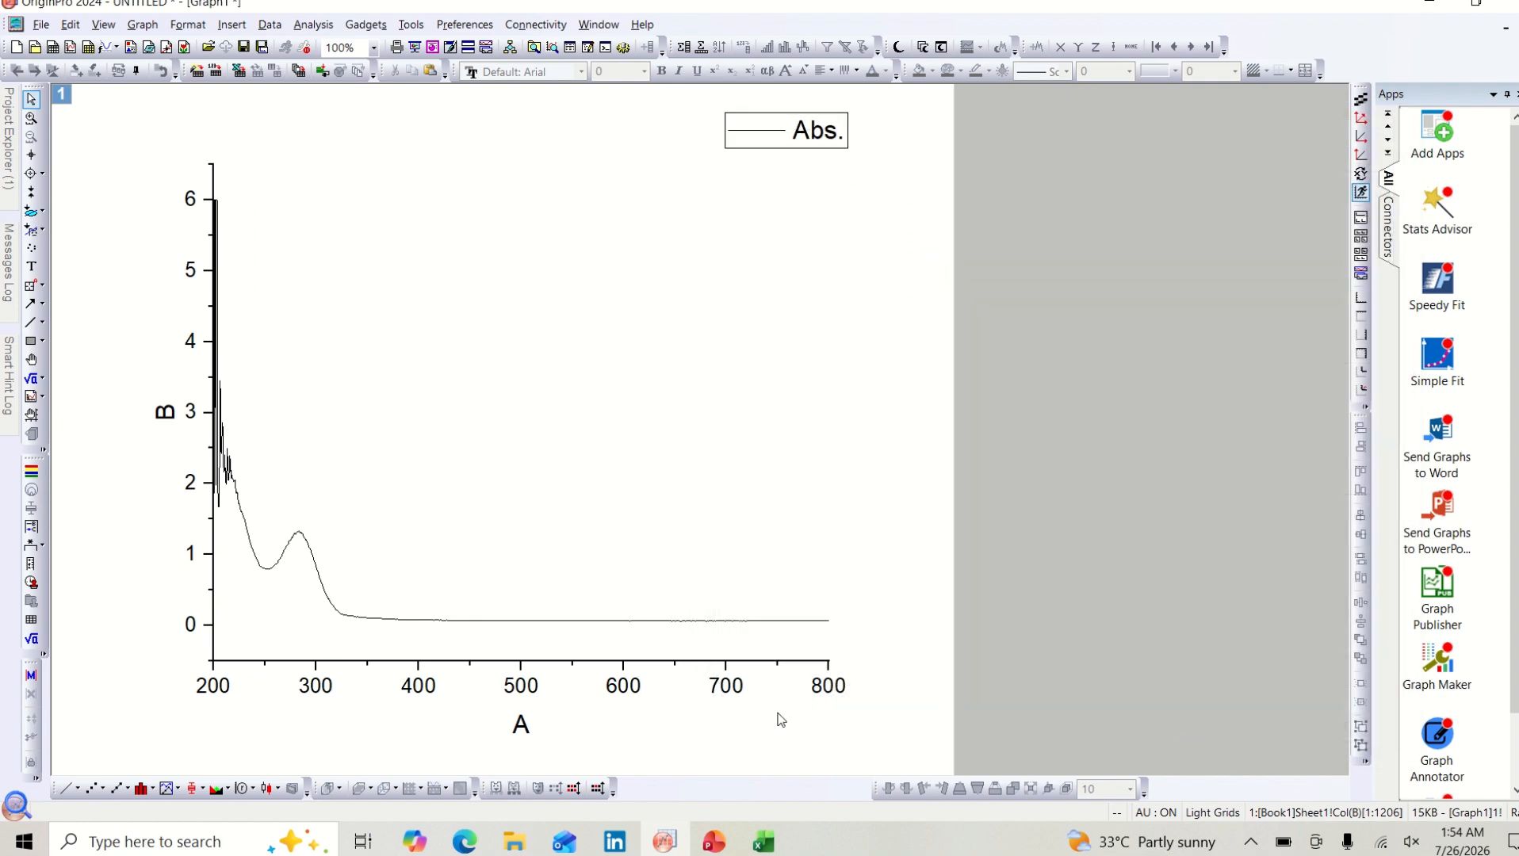
# Step: Show the layer frame around the plot and set the thickness of the frame and axis lines to 2
pyautogui.click(611, 558)
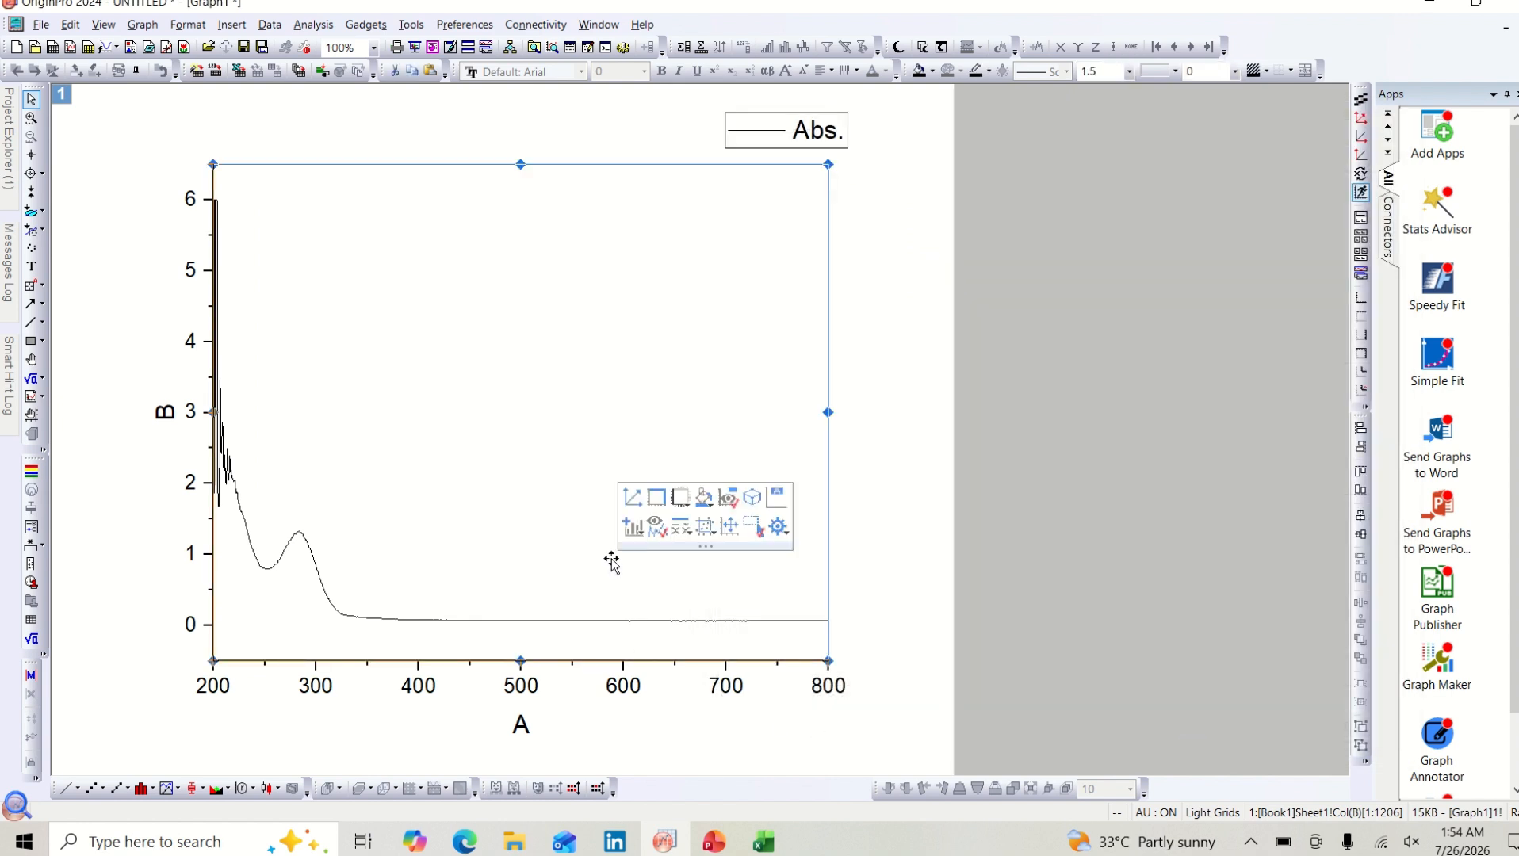
pyautogui.click(654, 501)
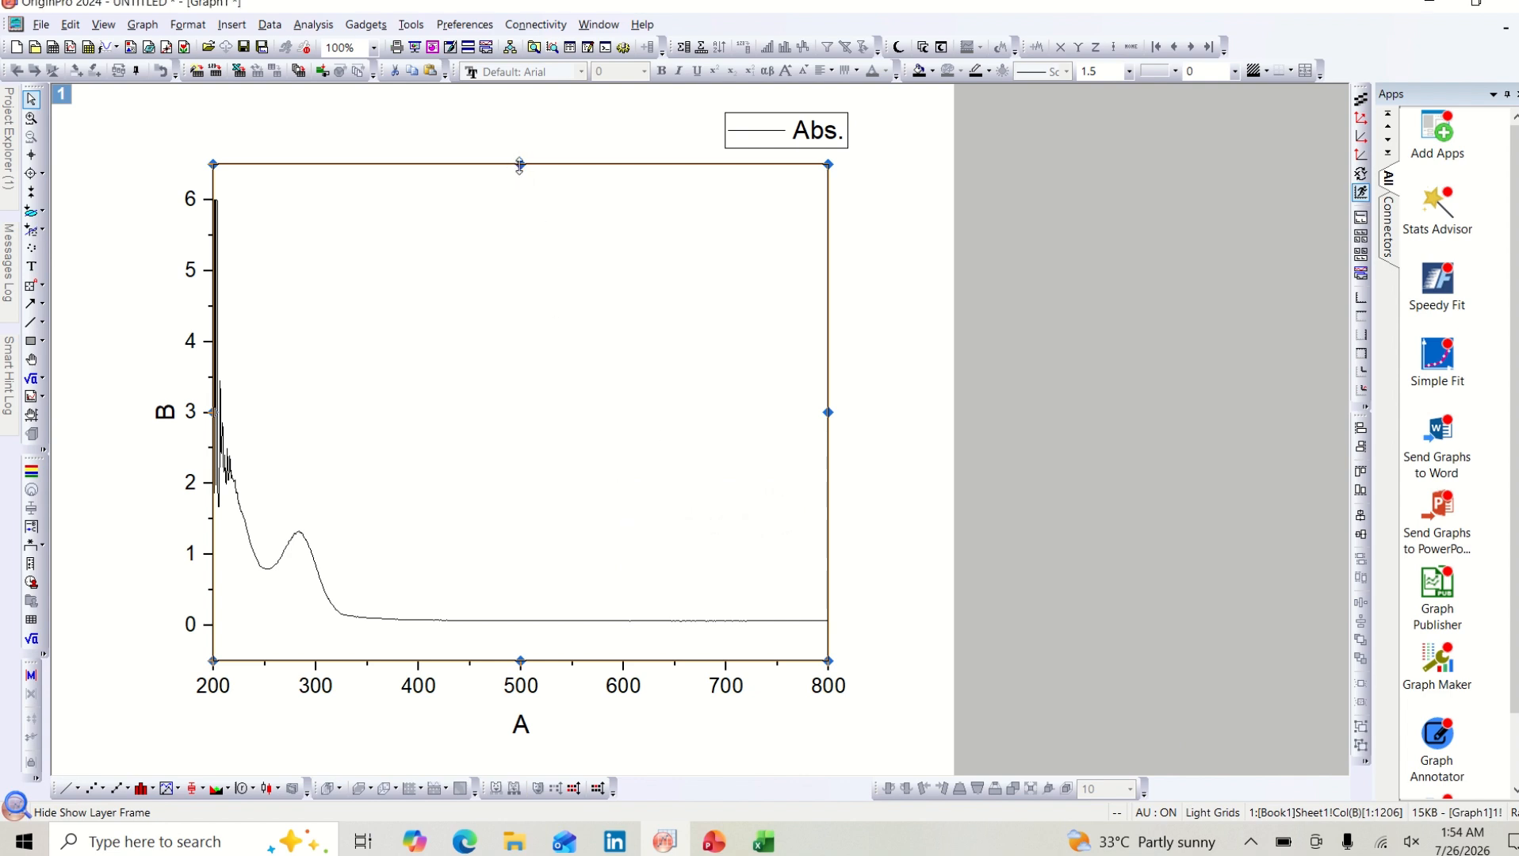
pyautogui.click(520, 164)
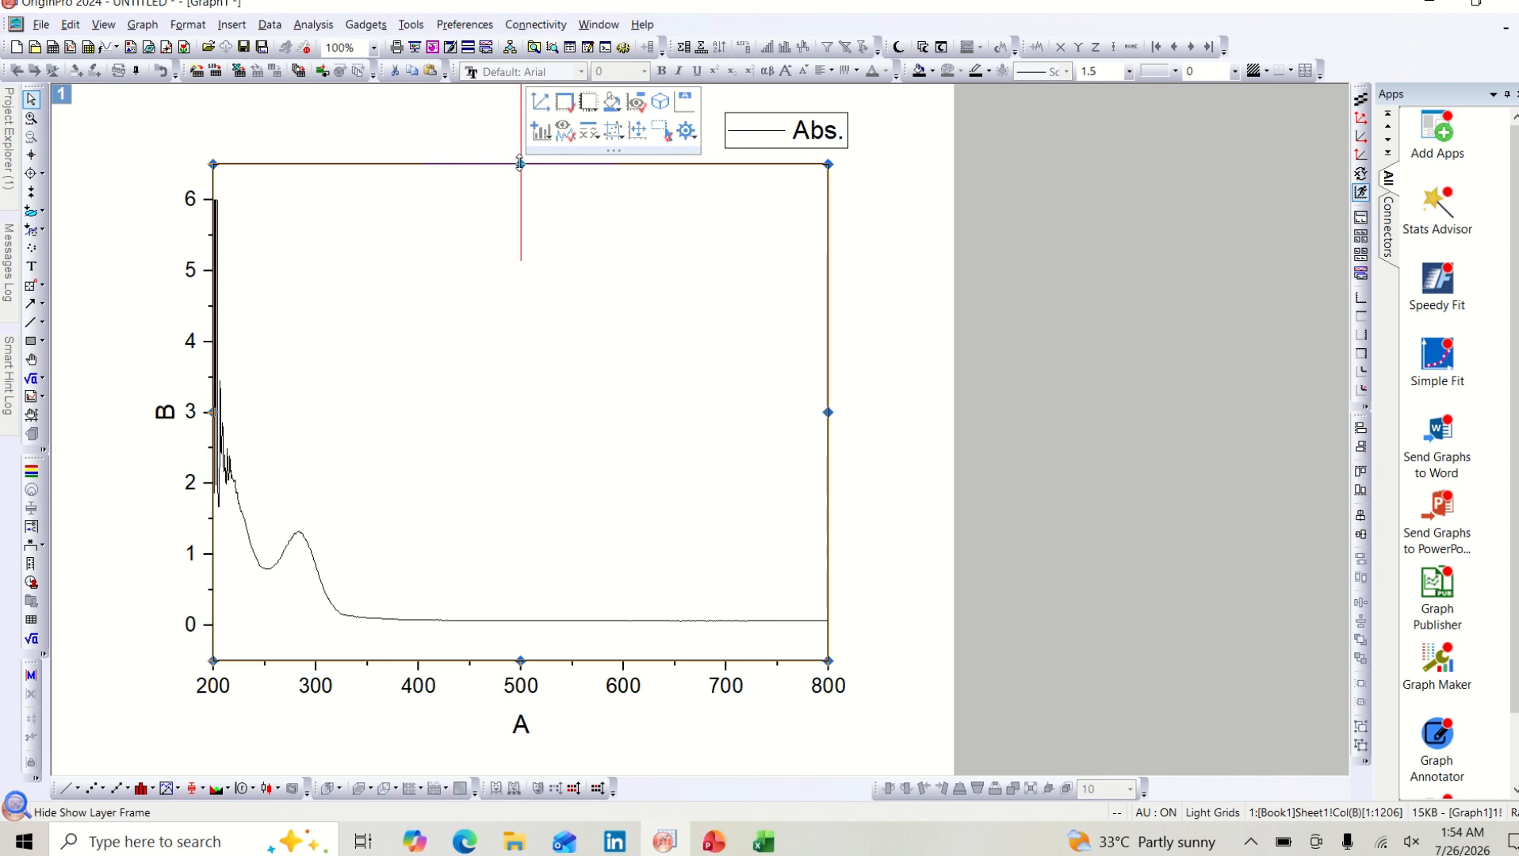
pyautogui.click(1129, 72)
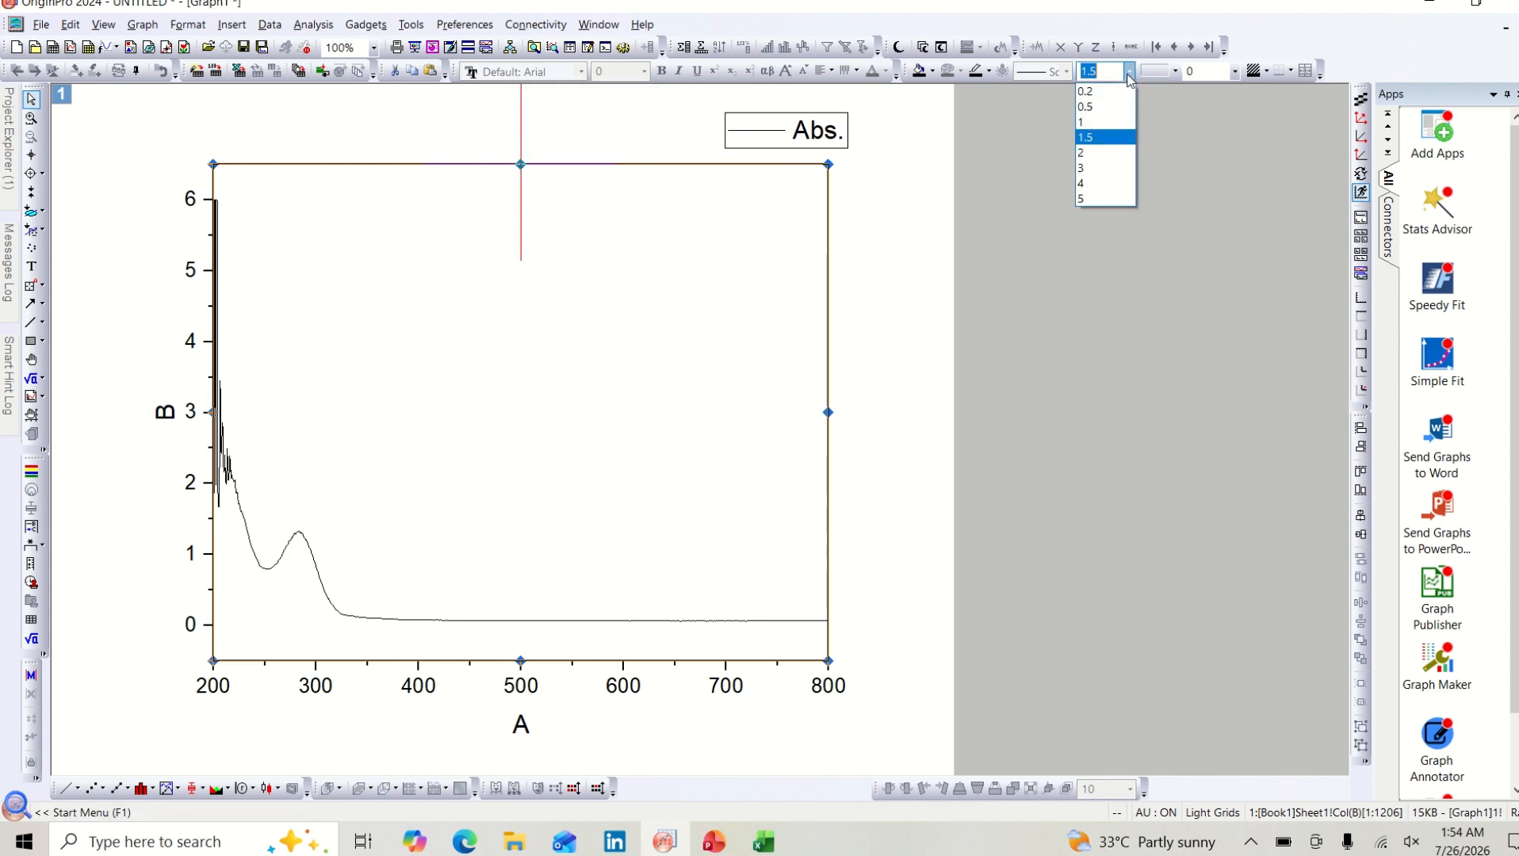
pyautogui.click(1117, 158)
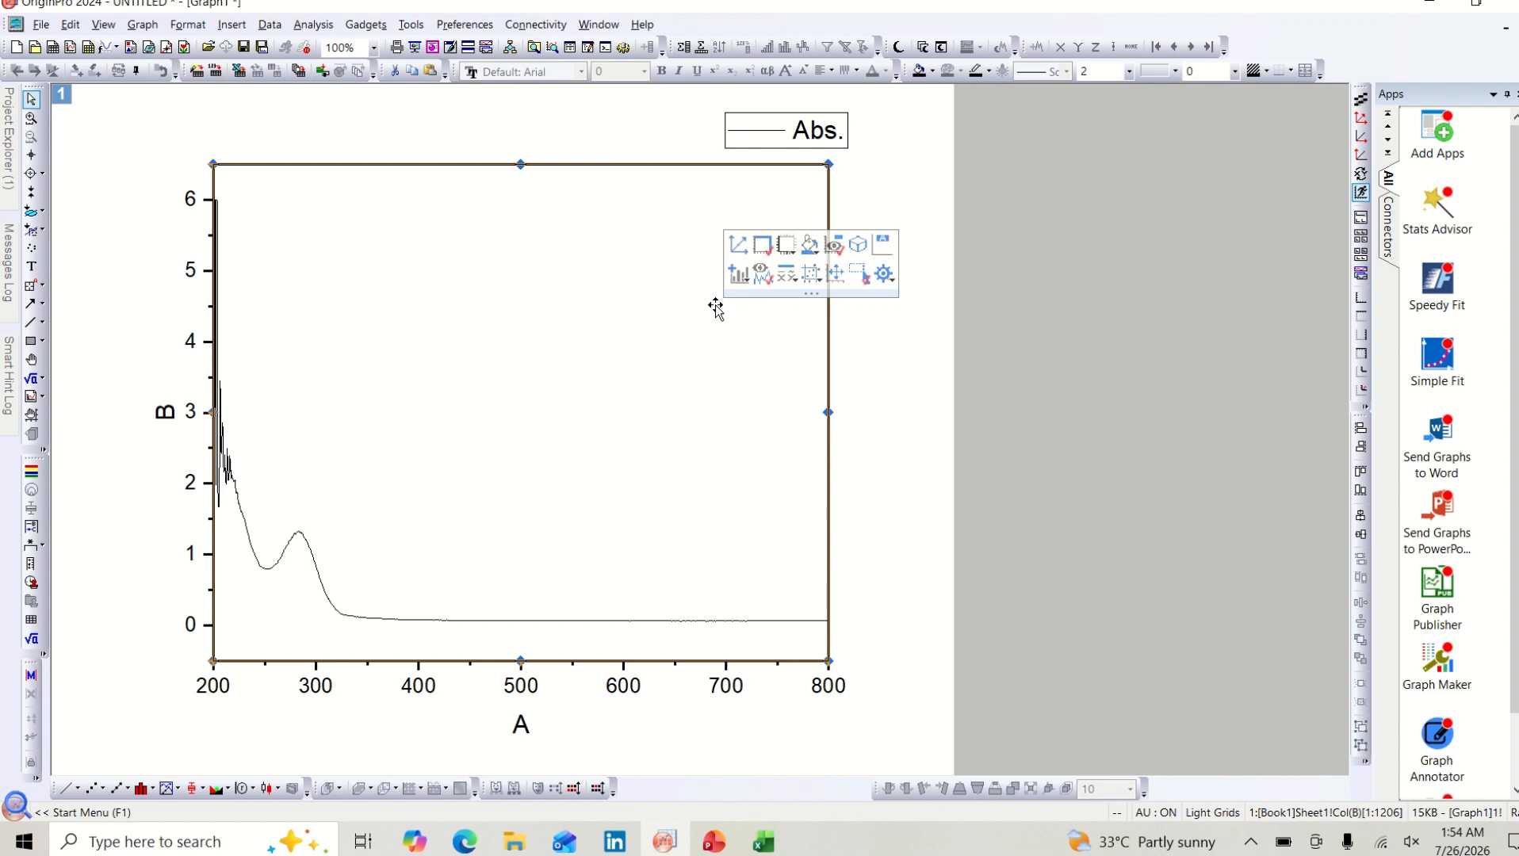
# Step: Replace the X axis title with "Wavelength (nm)"
pyautogui.doubleClick(521, 725)
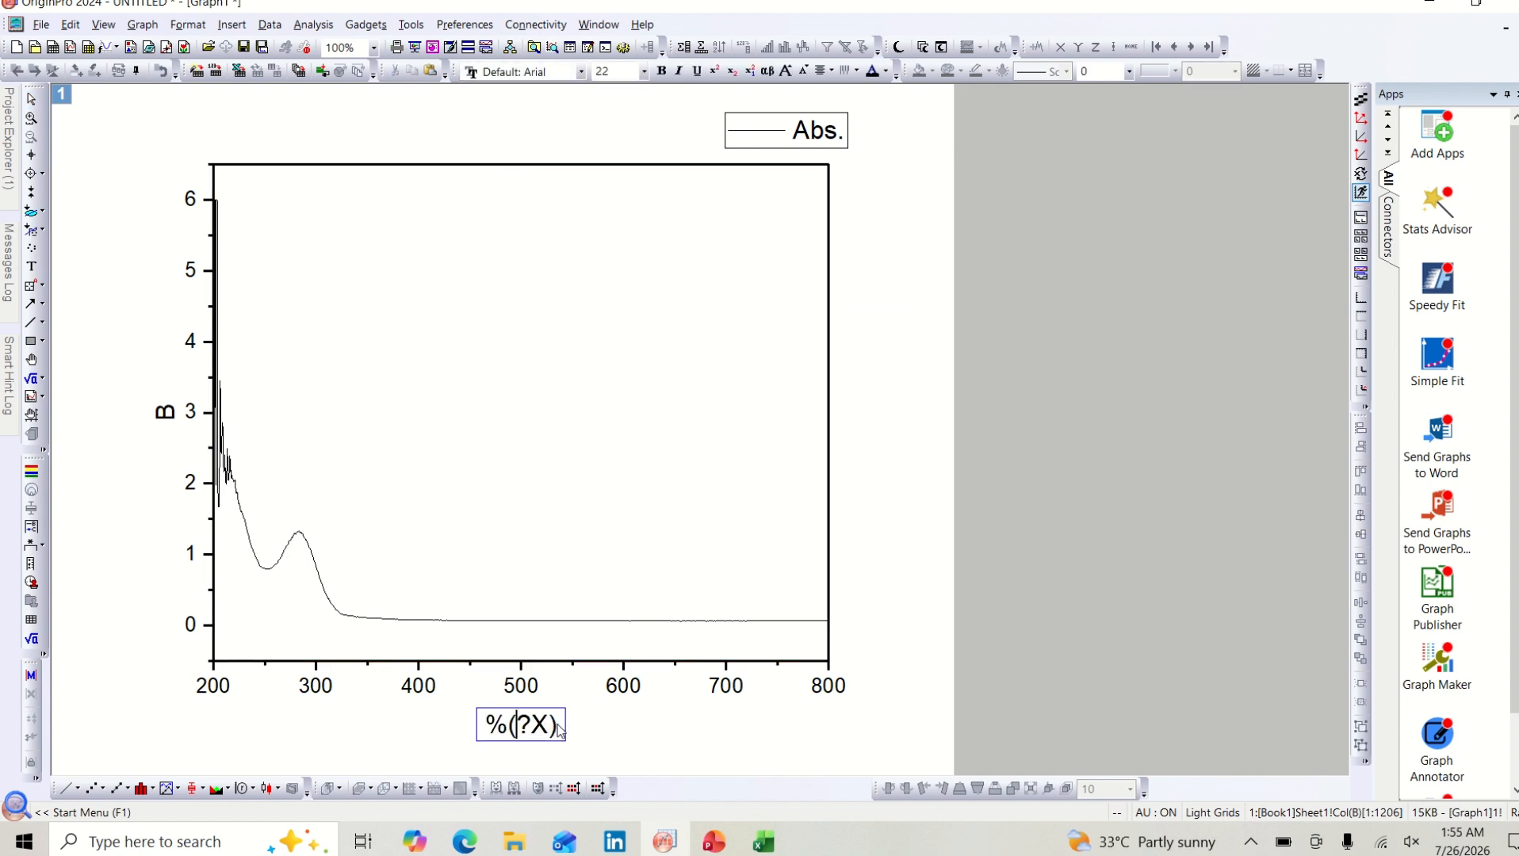
pyautogui.press('BackSpace')
pyautogui.press('BackSpace')
pyautogui.press('BackSpace')
pyautogui.press('BackSpace')
pyautogui.press('BackSpace')
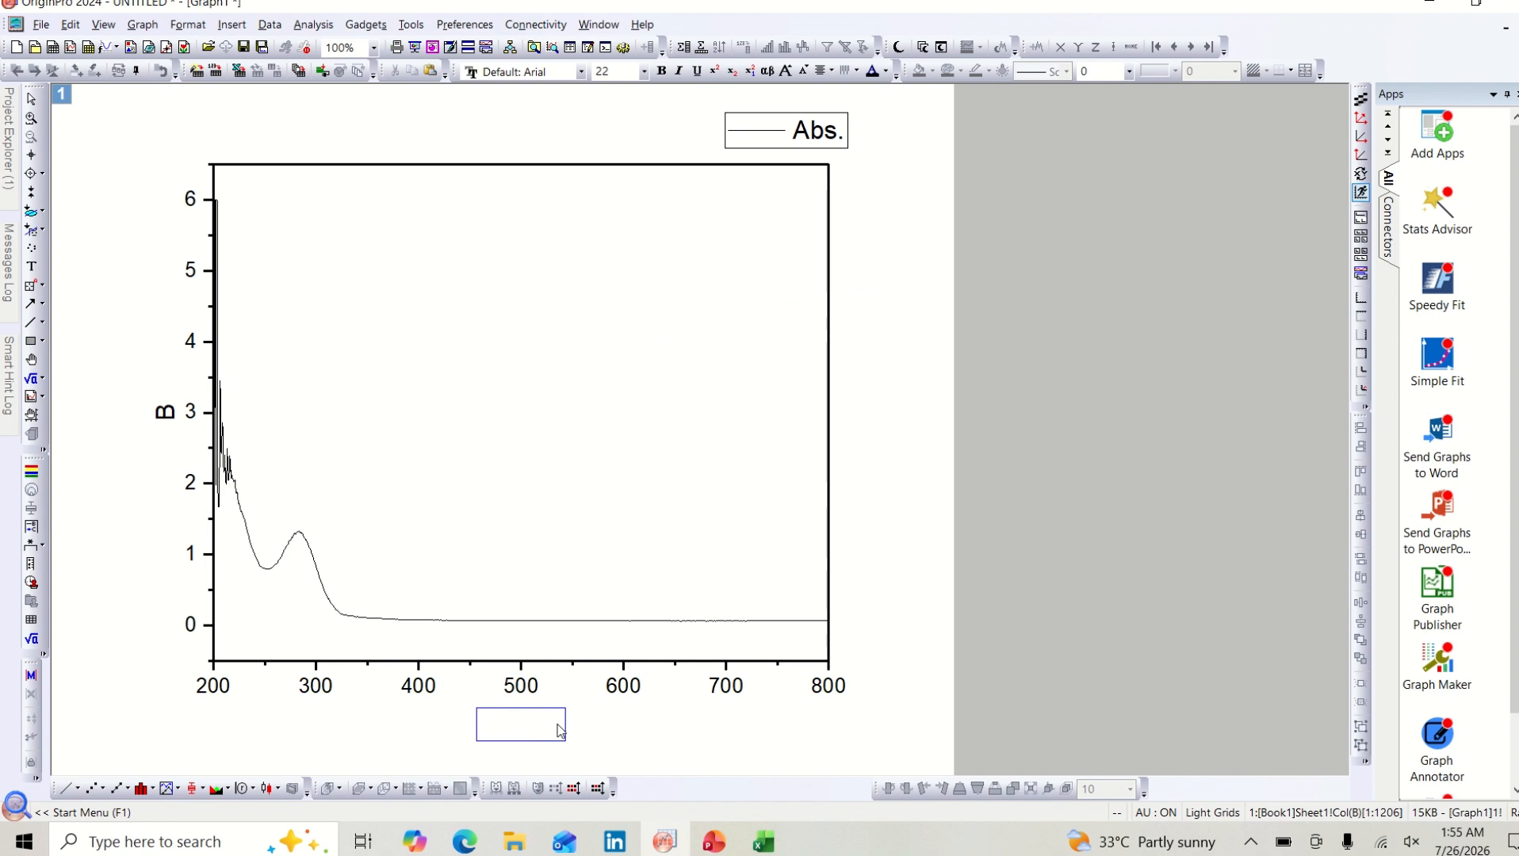
pyautogui.write('Wavelength')
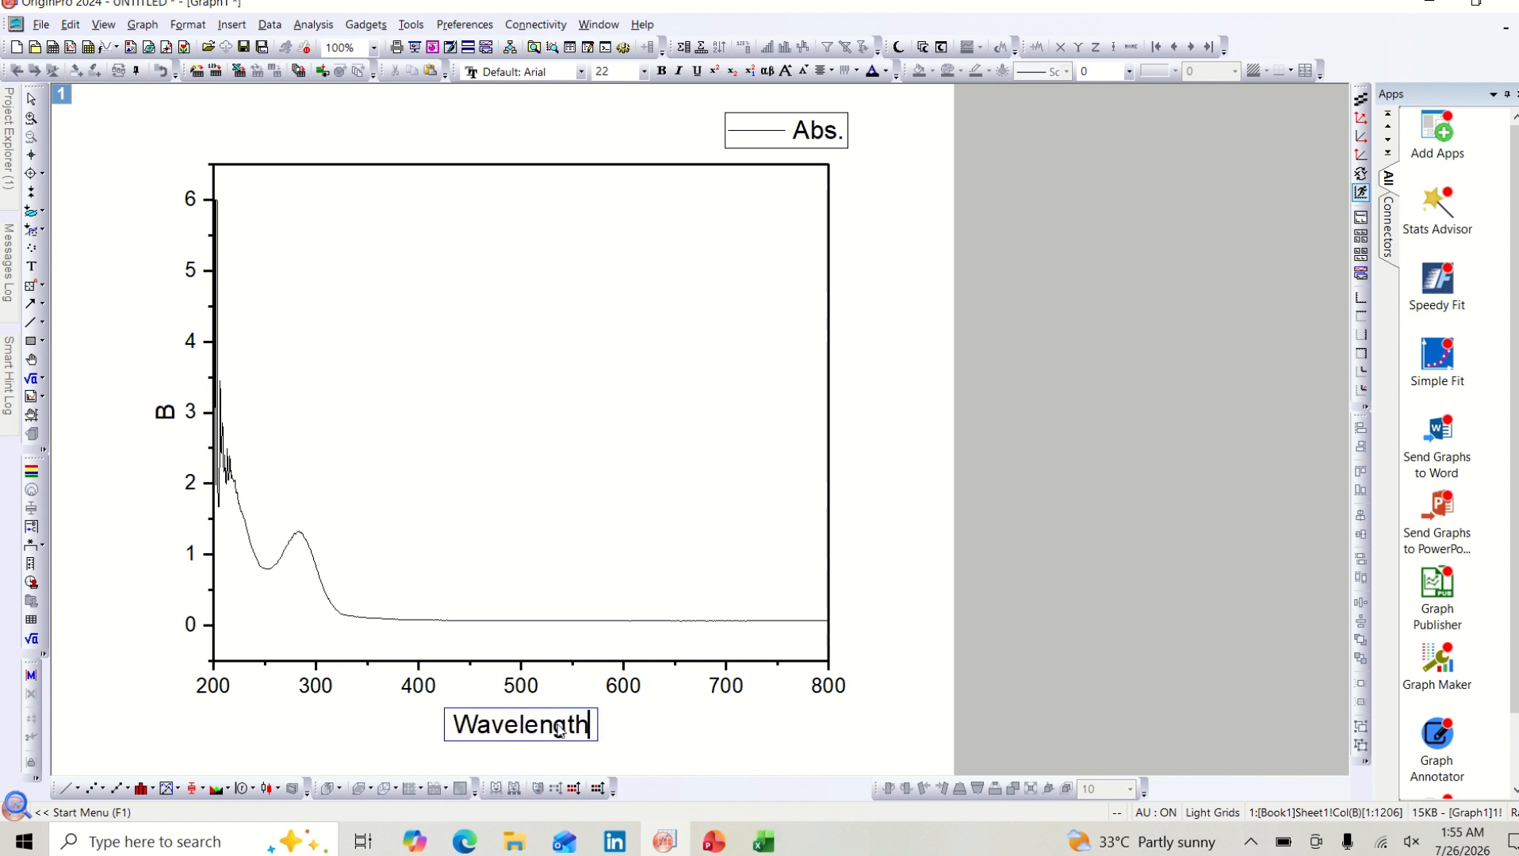
pyautogui.write(' (nm')
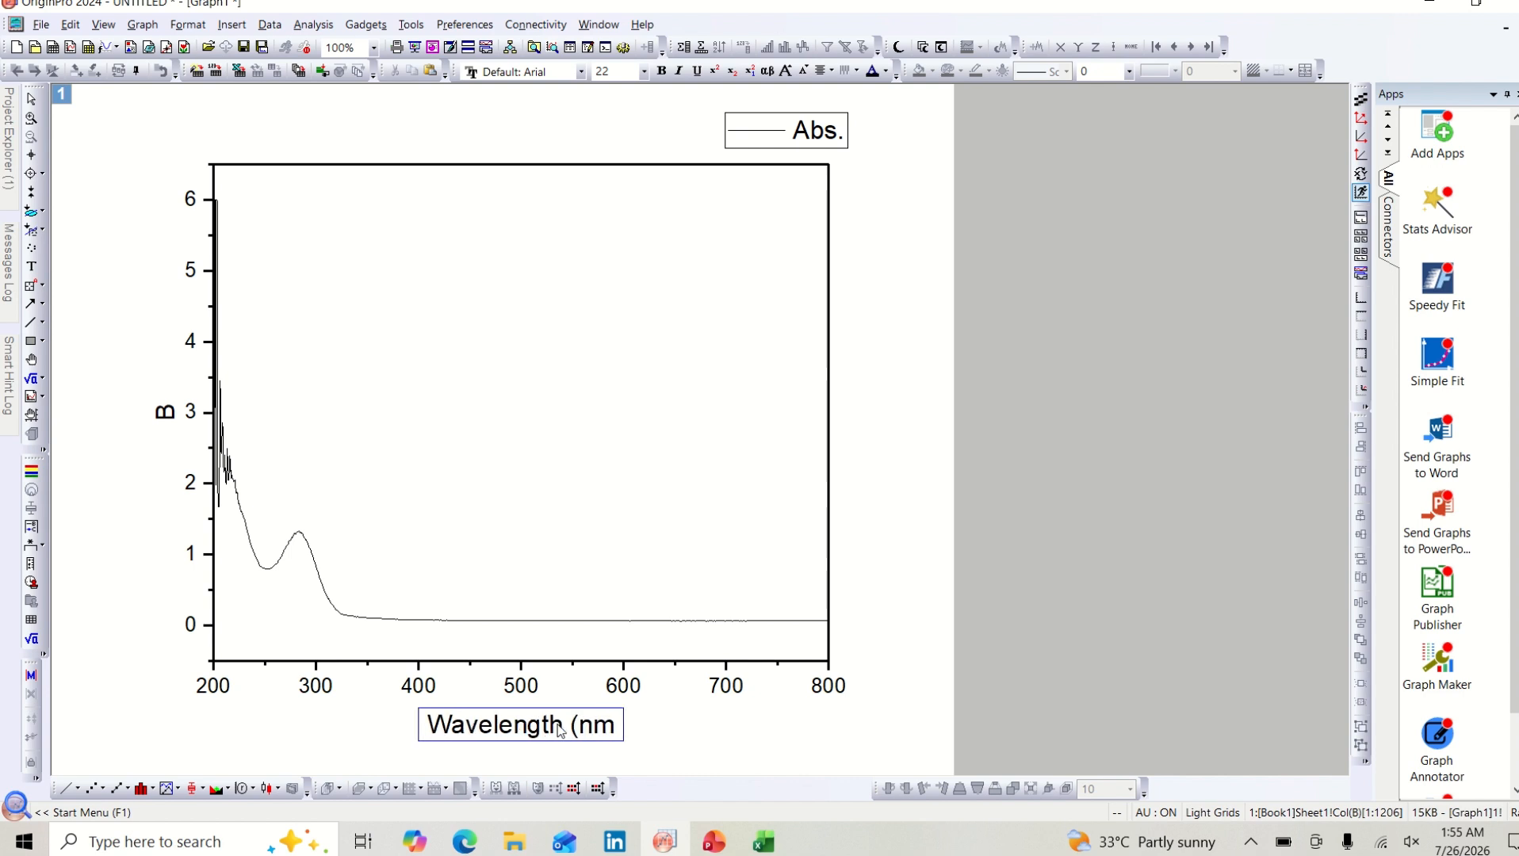
pyautogui.write(')')
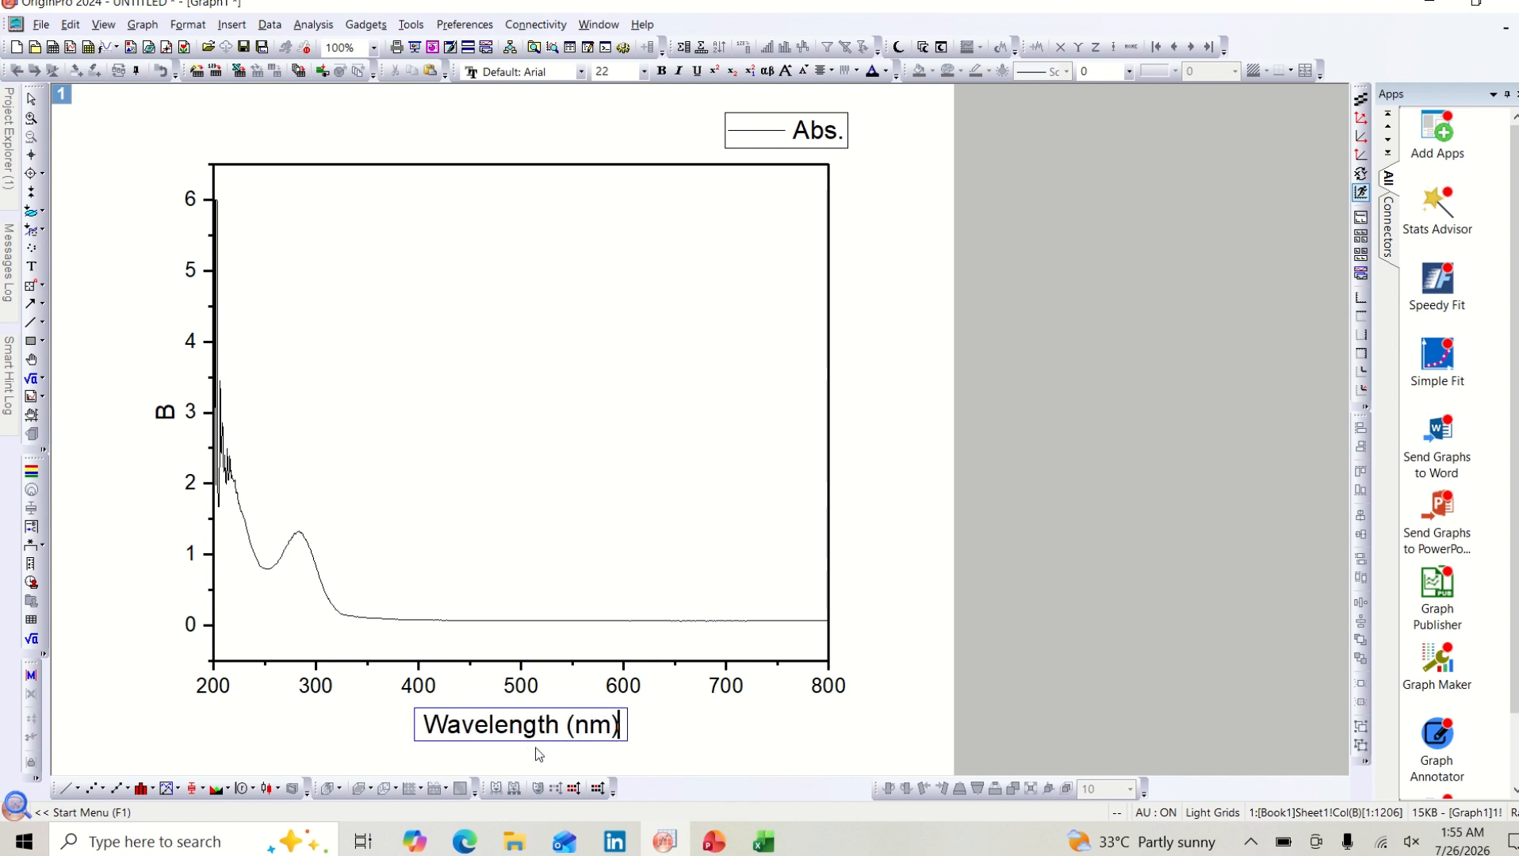
# Step: Replace the Y axis title with "Absorbance (a.u)"
pyautogui.click(169, 426)
pyautogui.doubleClick(166, 416)
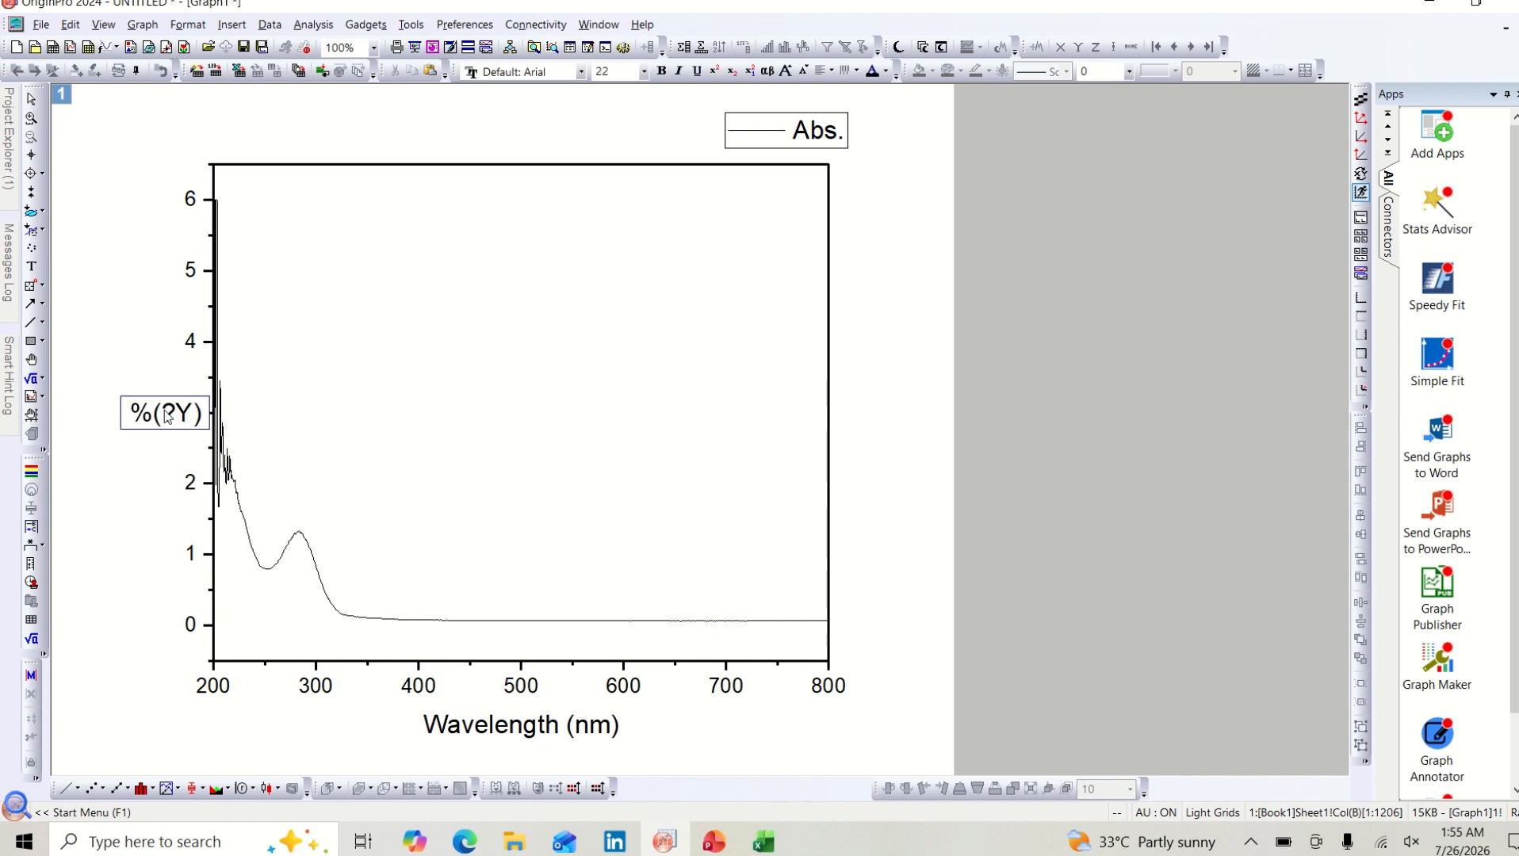
pyautogui.press('BackSpace')
pyautogui.press('BackSpace')
pyautogui.press('BackSpace')
pyautogui.press('BackSpace')
pyautogui.press('BackSpace')
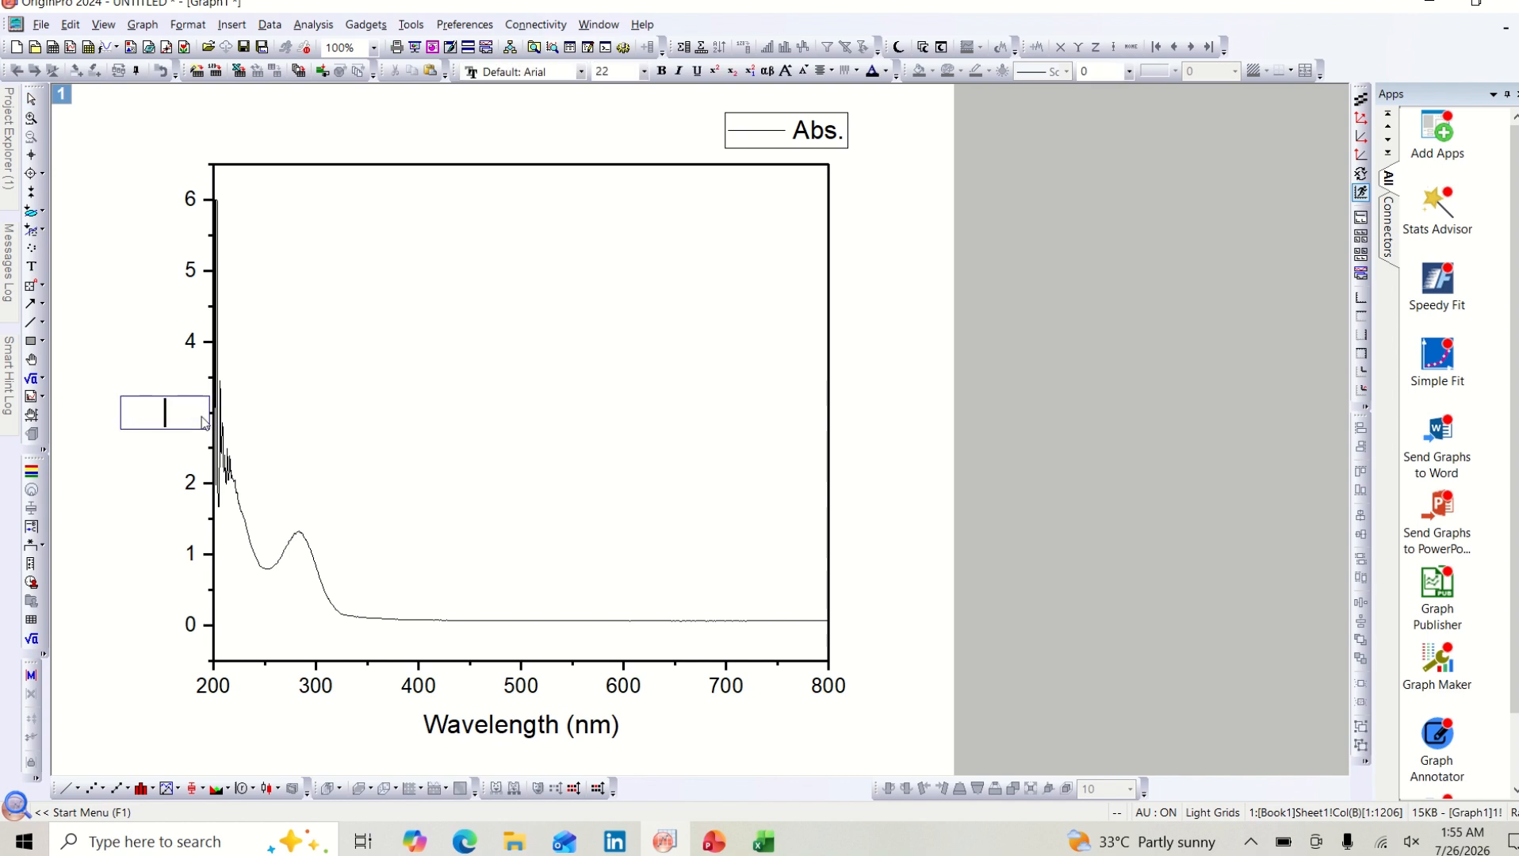
pyautogui.write('Absorban')
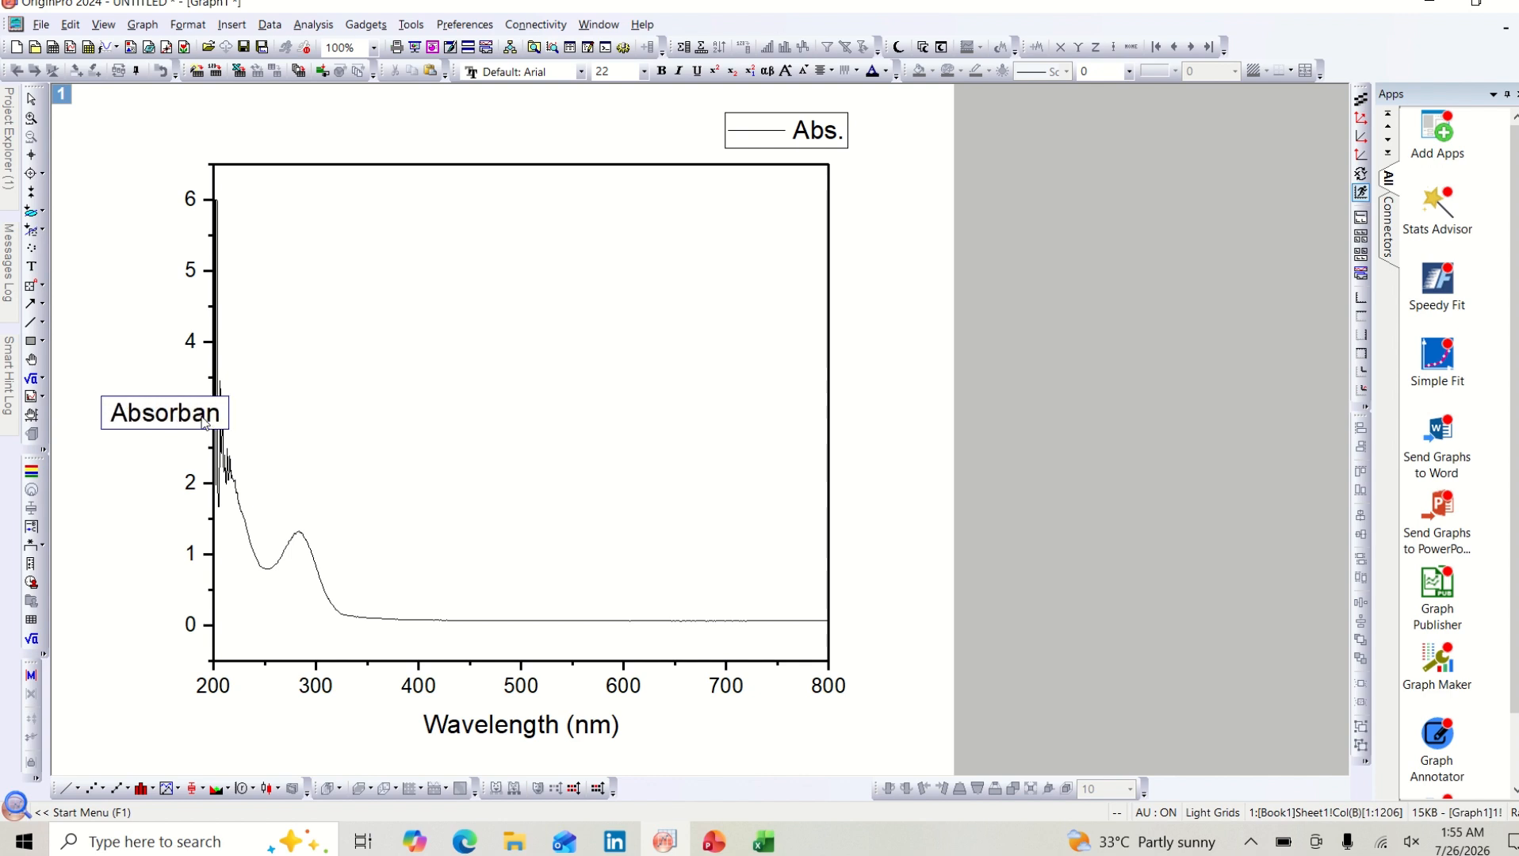
pyautogui.write('ce (')
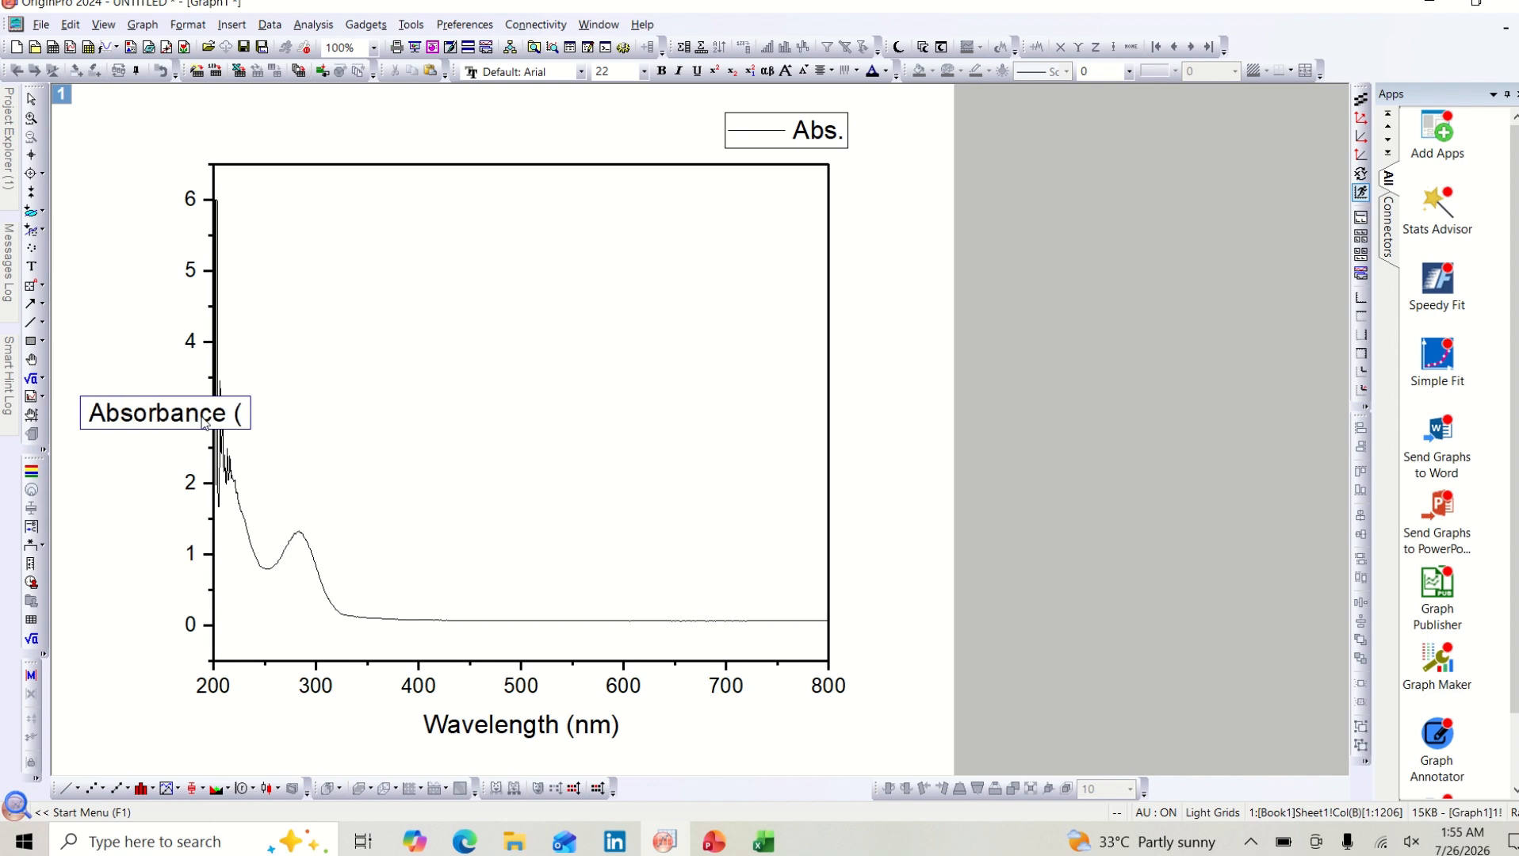
pyautogui.write('a.')
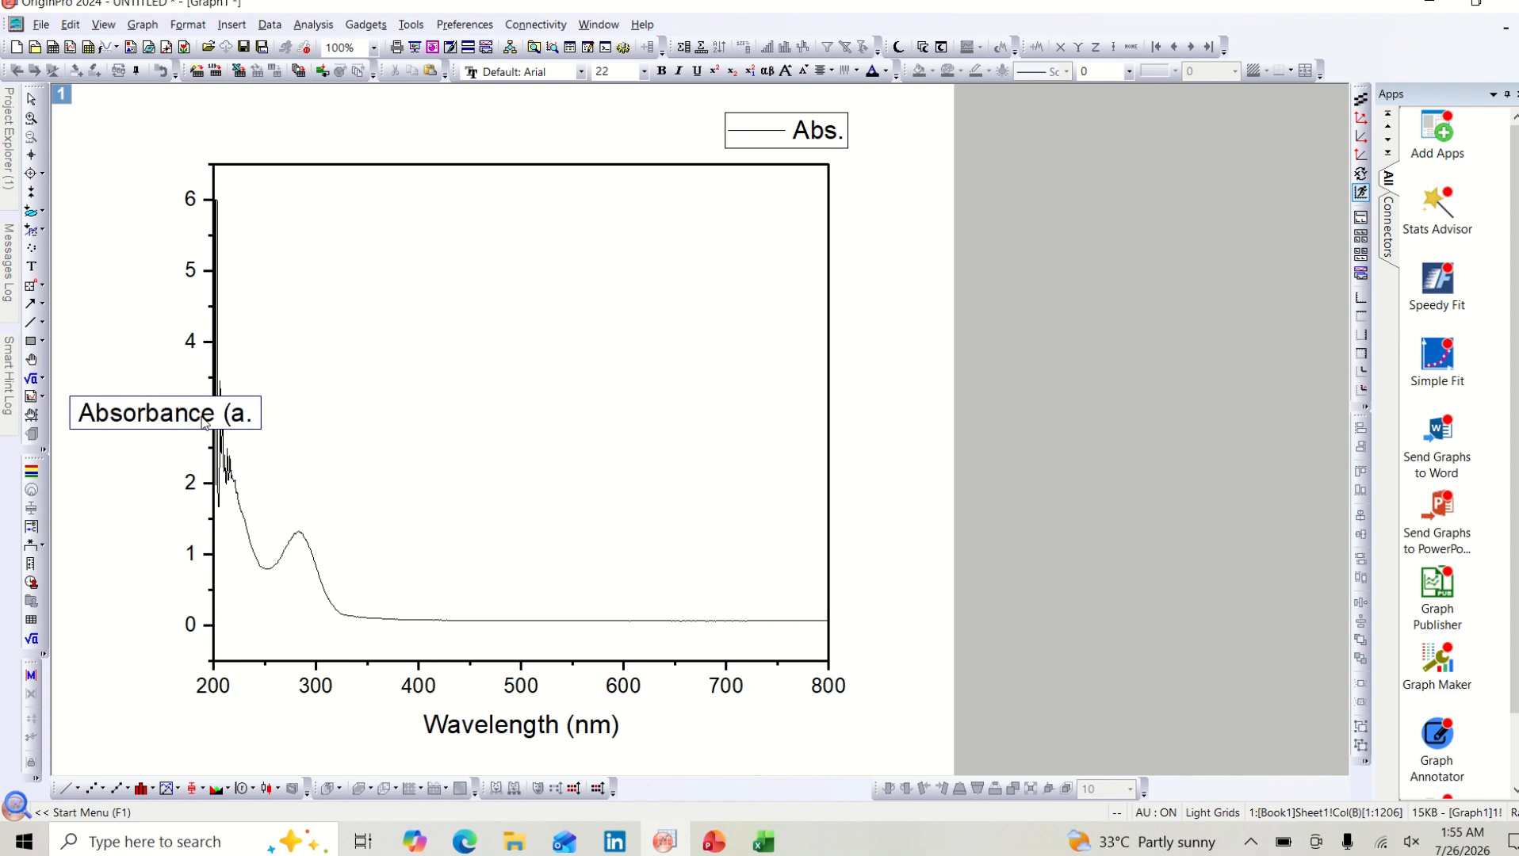
pyautogui.write('u)')
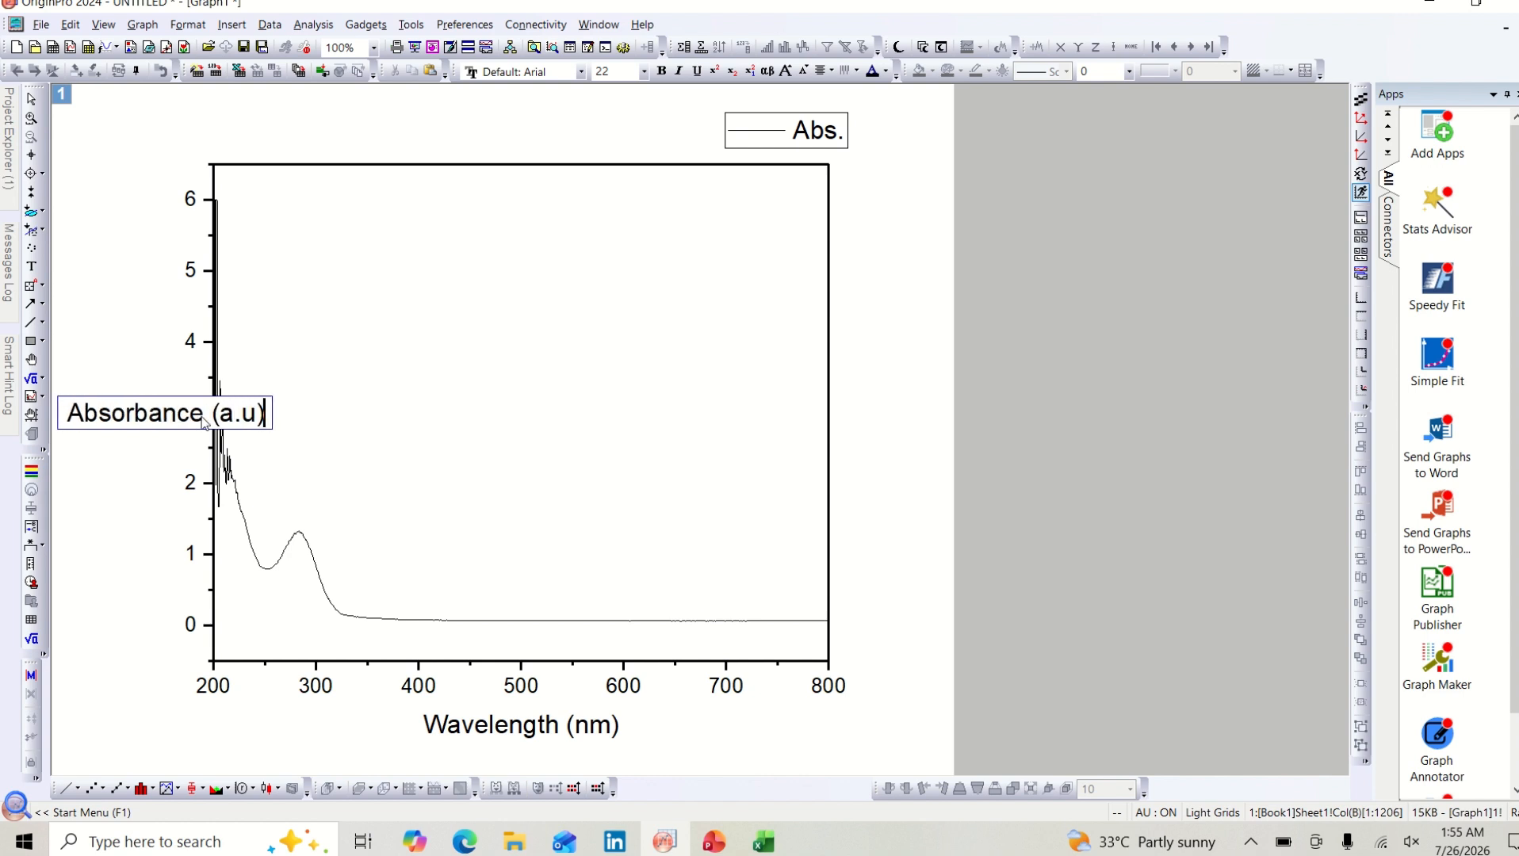
pyautogui.click(290, 362)
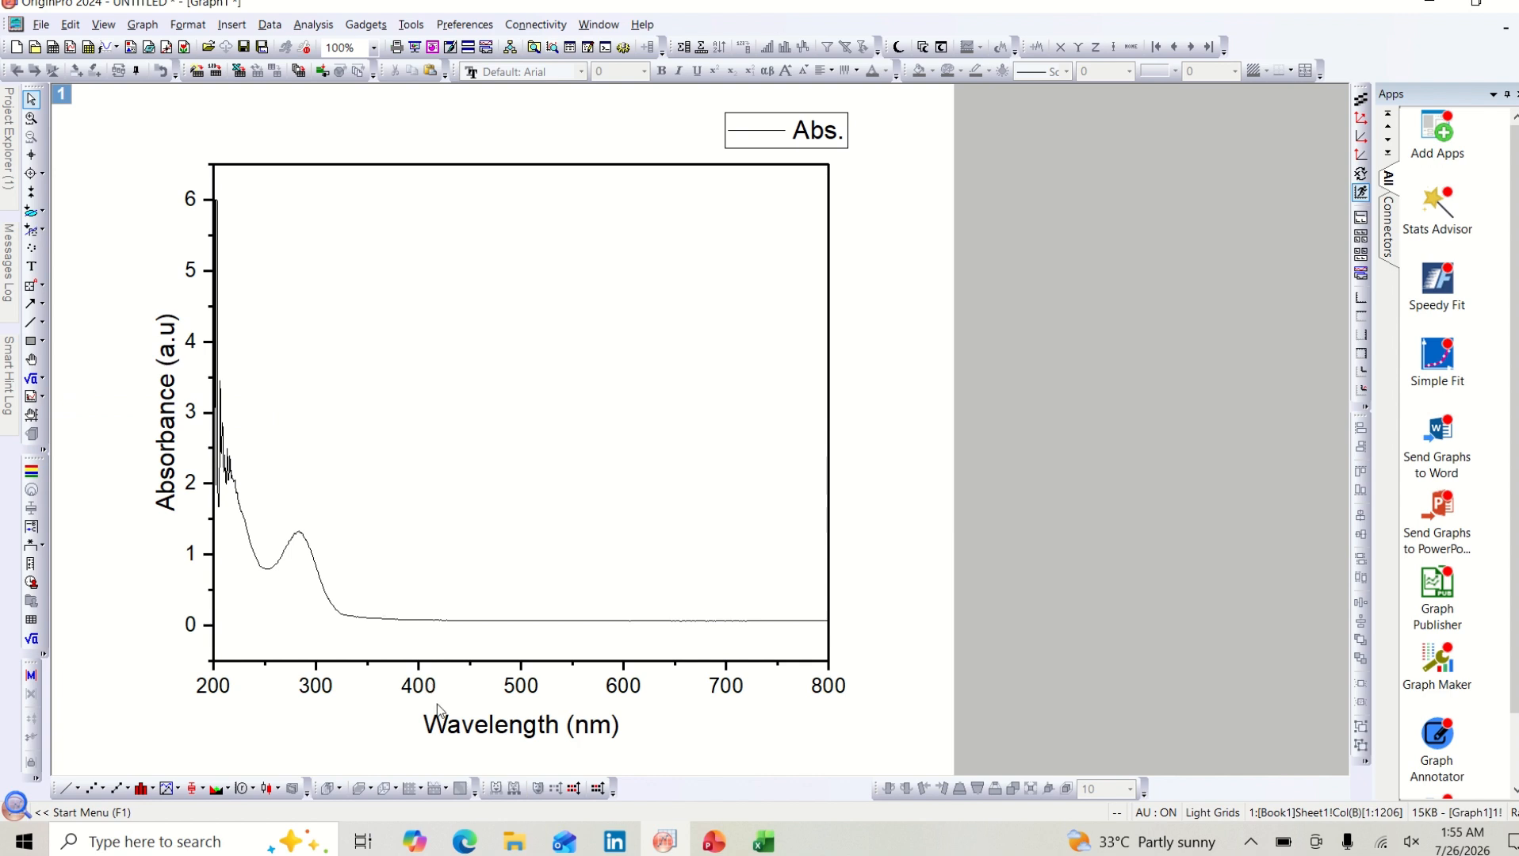
# Step: Make the X axis title bold, set its font size to 24 and colour it orange
pyautogui.click(466, 733)
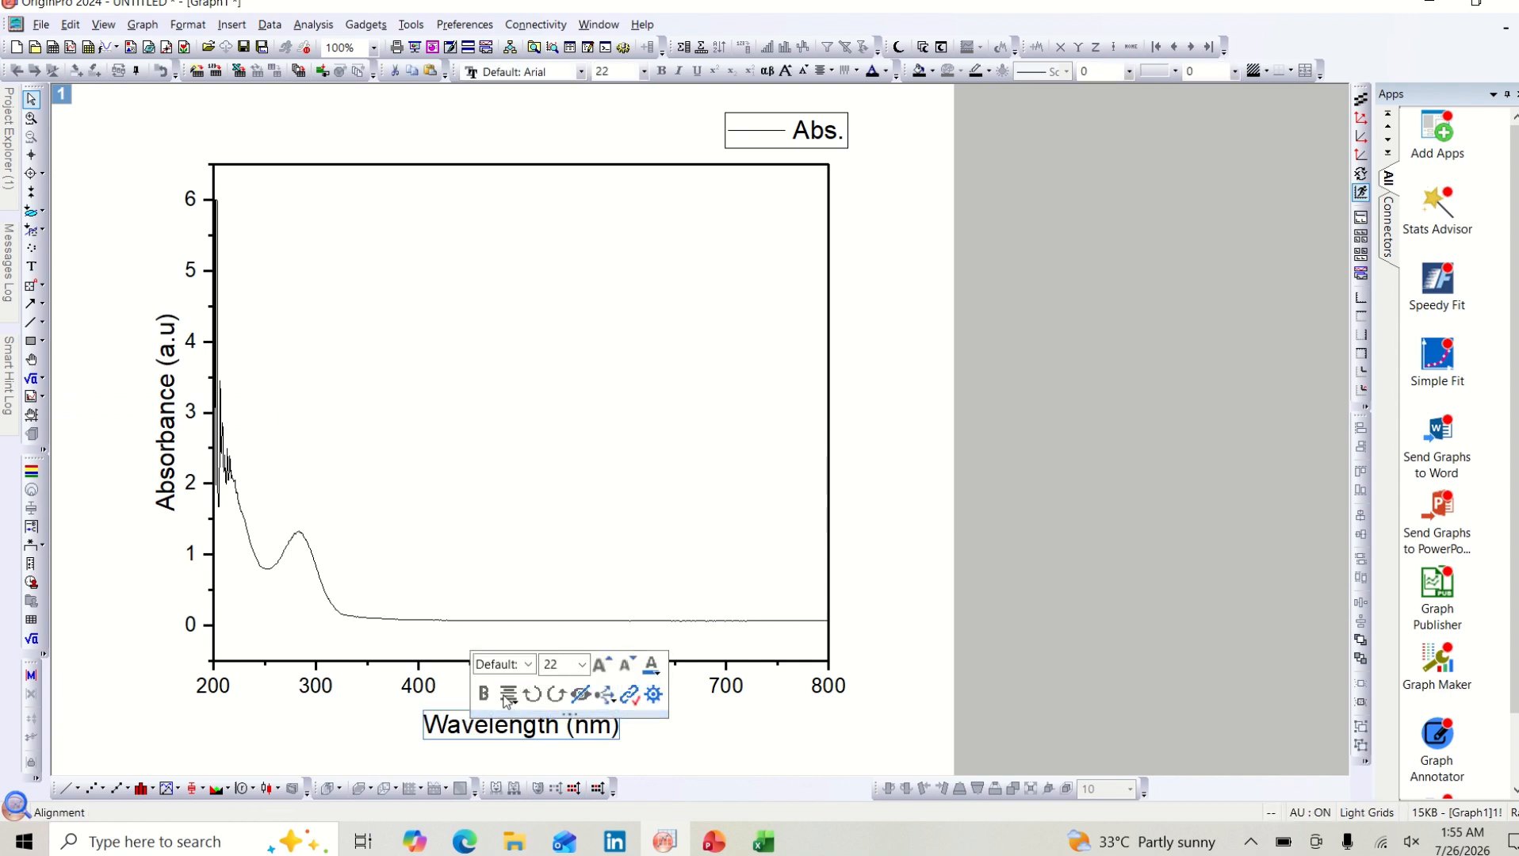
pyautogui.click(485, 694)
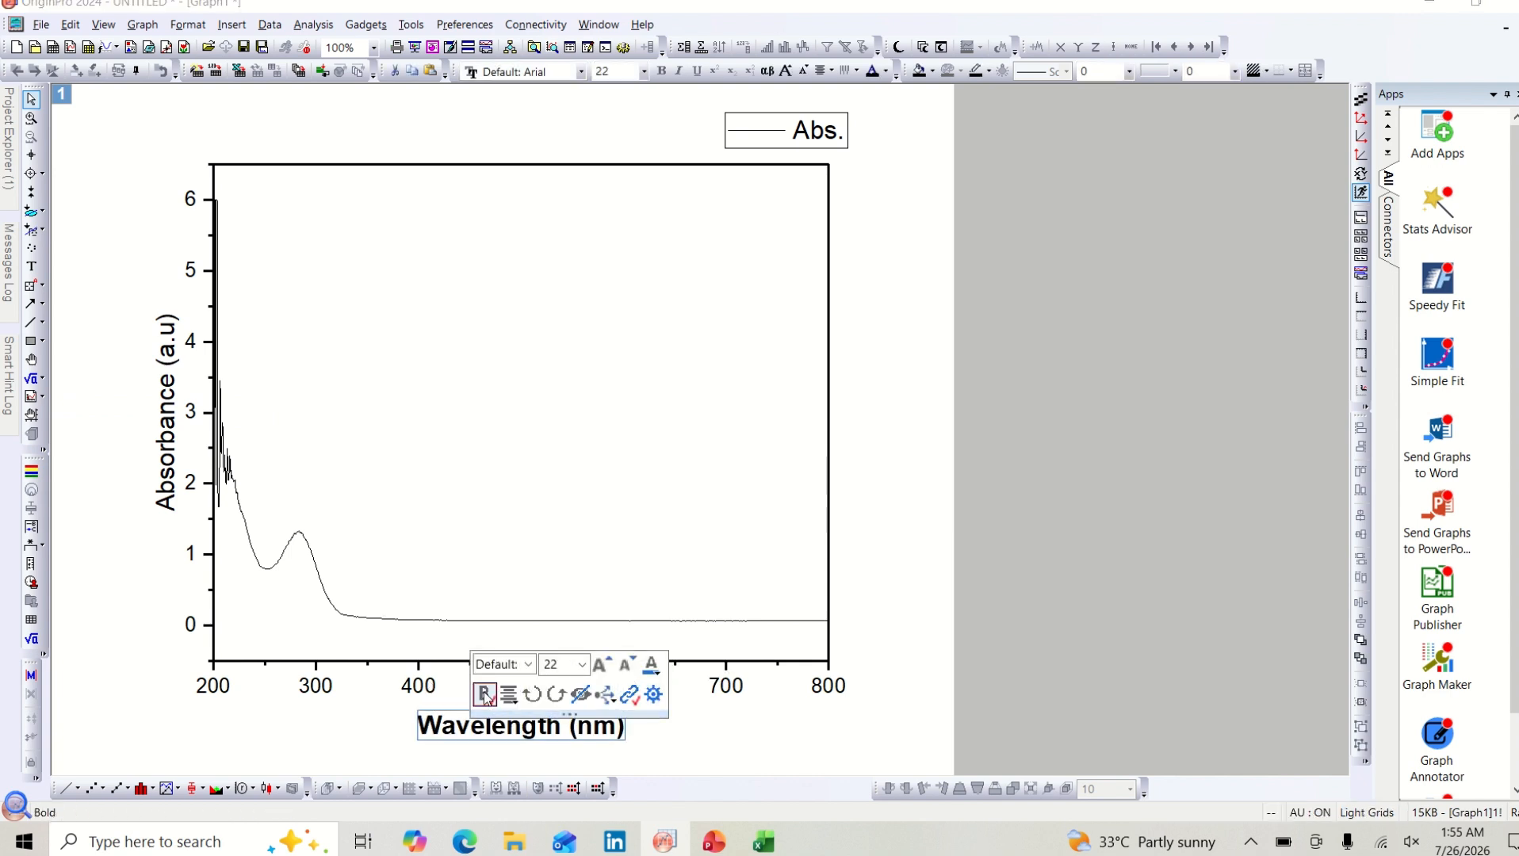
pyautogui.click(583, 666)
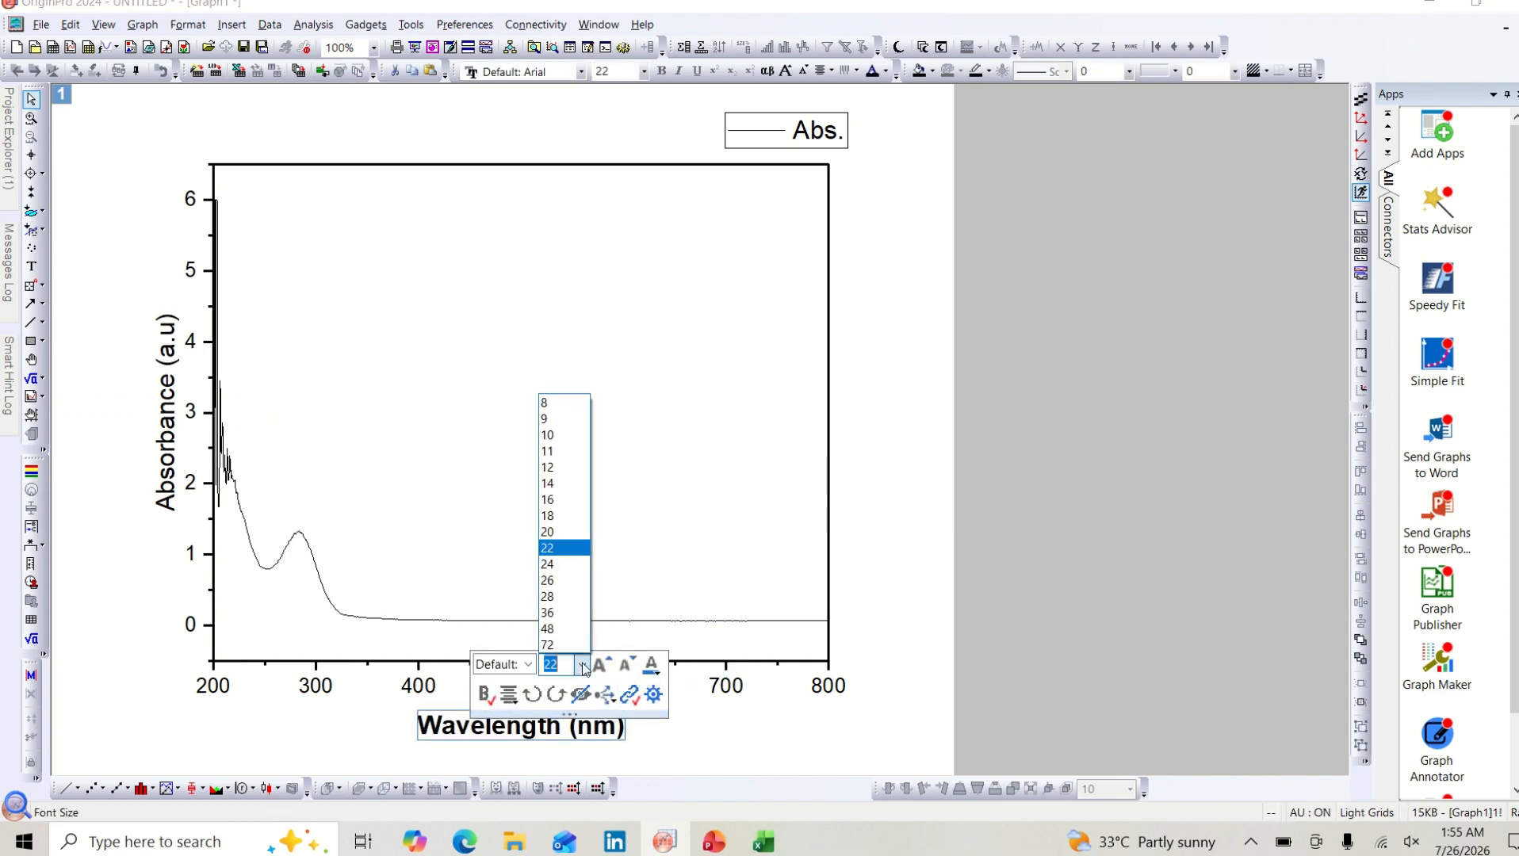
pyautogui.click(576, 564)
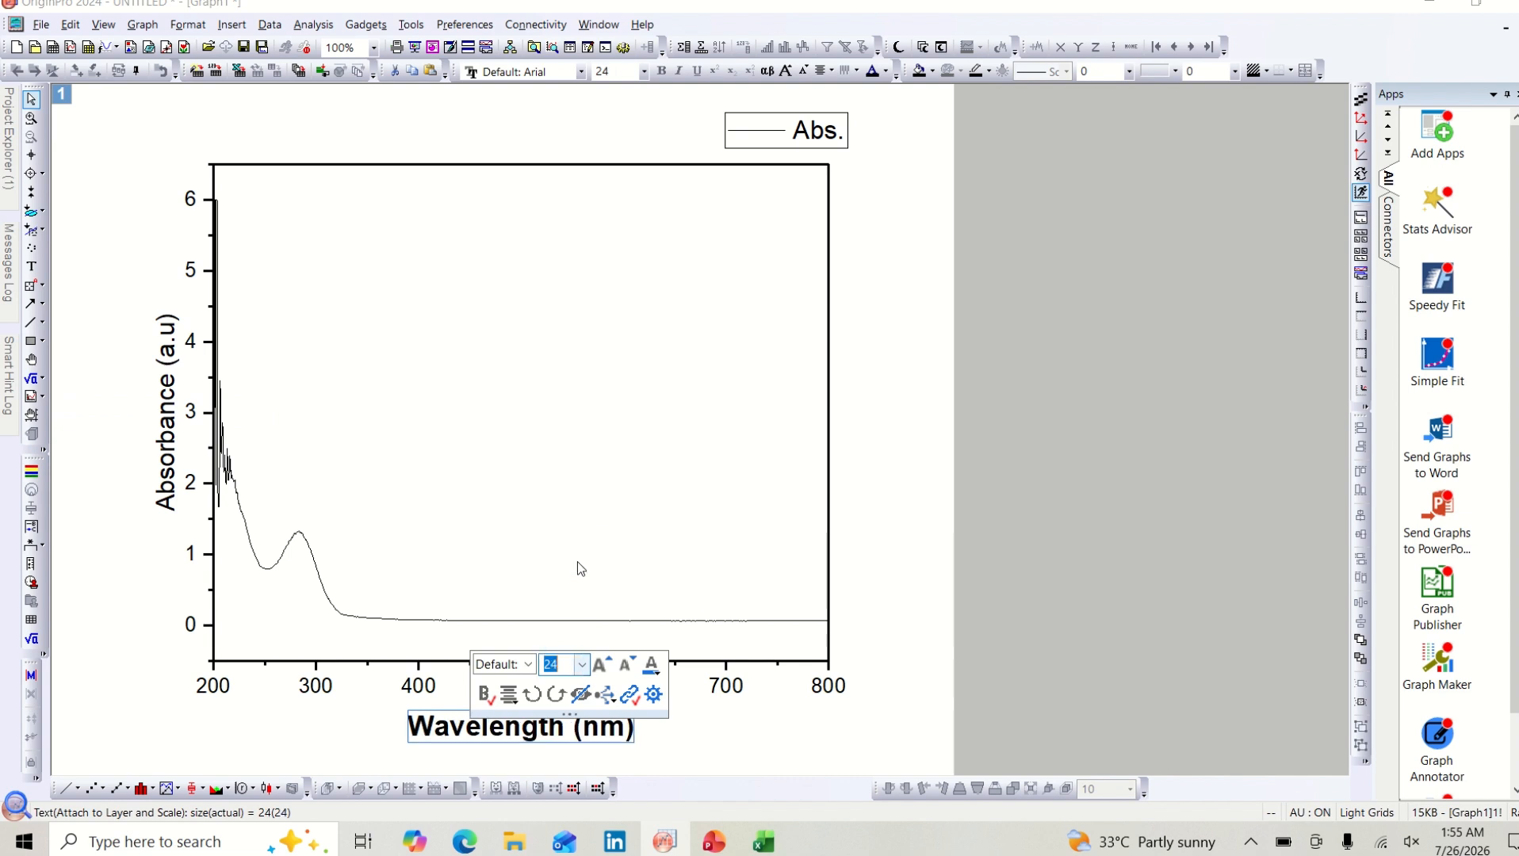
pyautogui.click(652, 666)
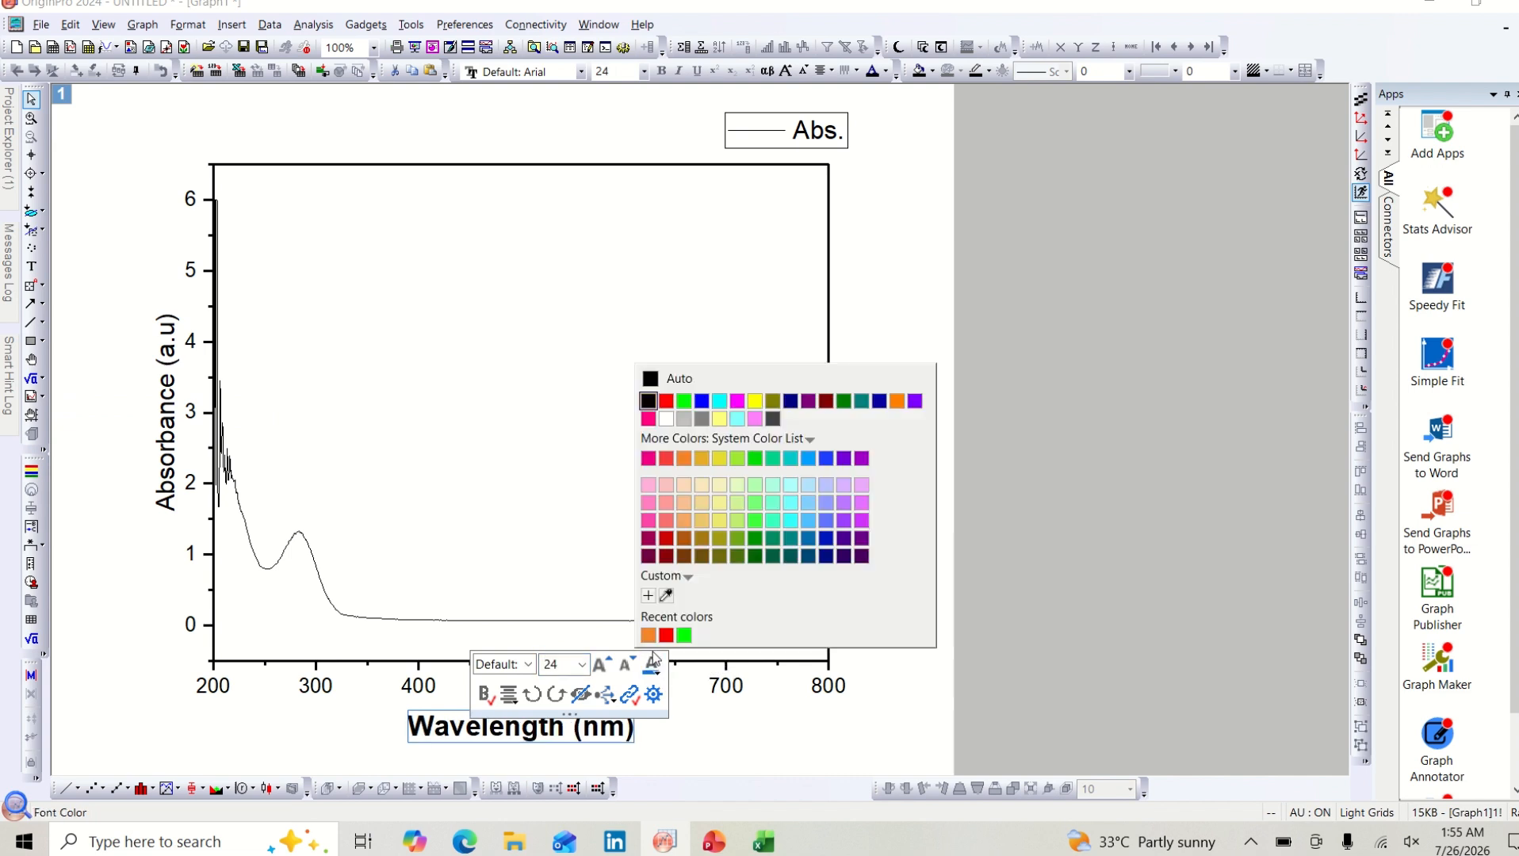
pyautogui.click(649, 635)
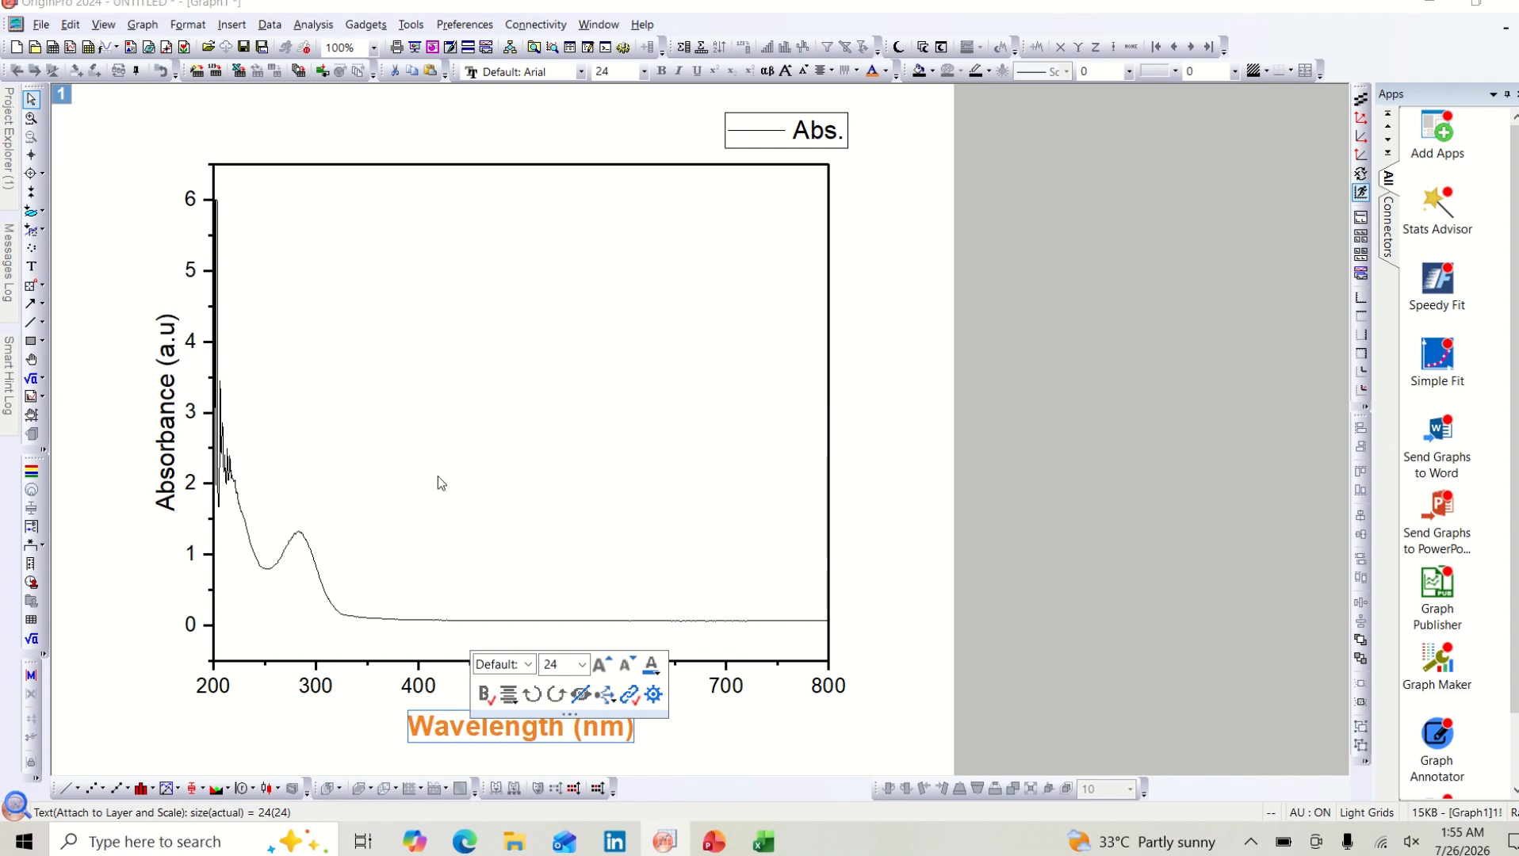
# Step: Format the Y axis title to match the X axis title: bold, font size 24 and orange
pyautogui.click(168, 456)
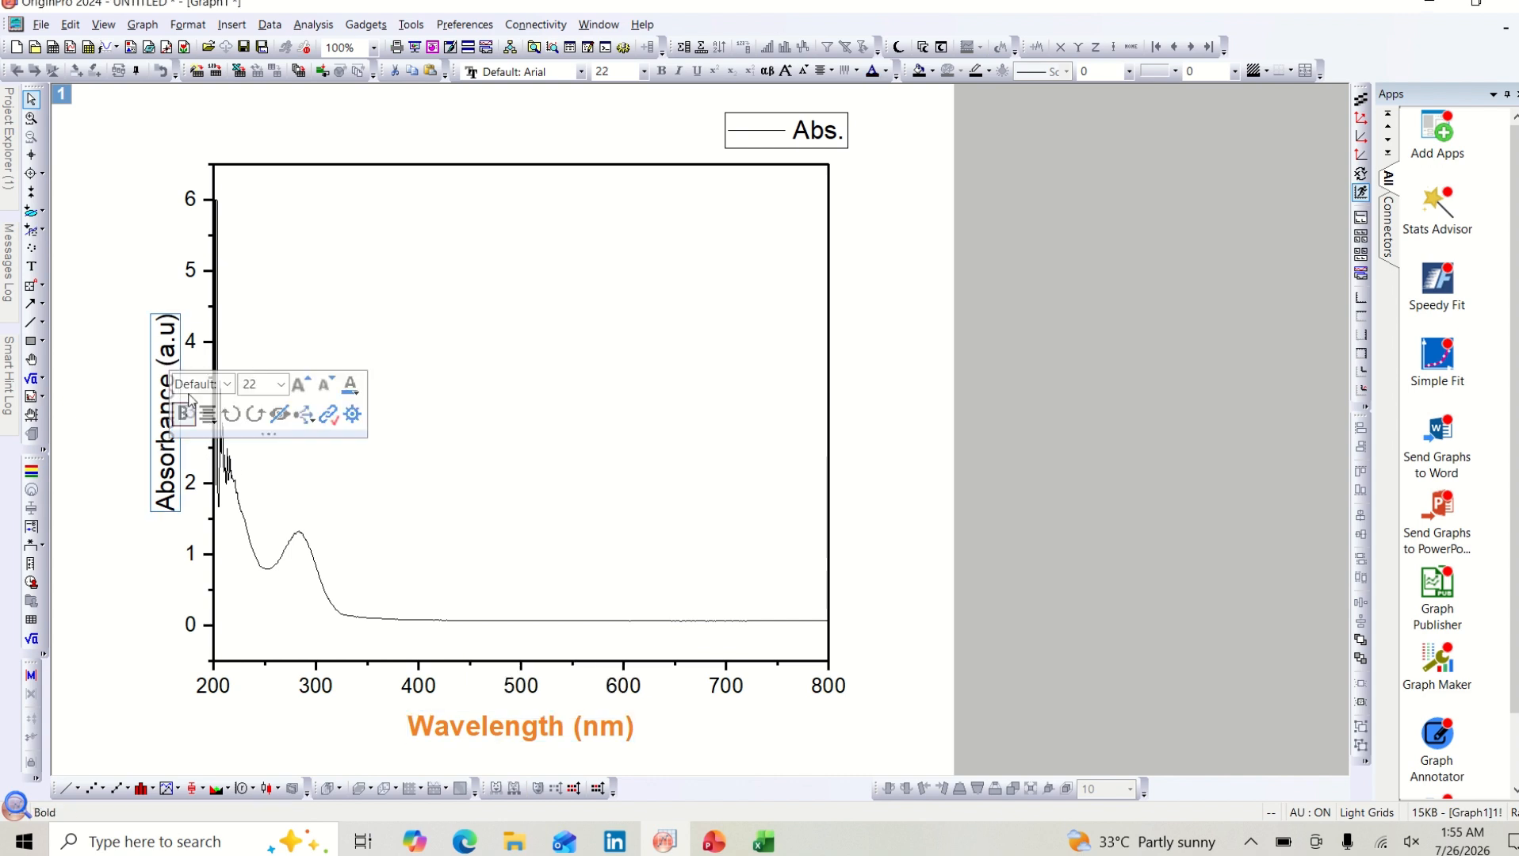
pyautogui.click(186, 411)
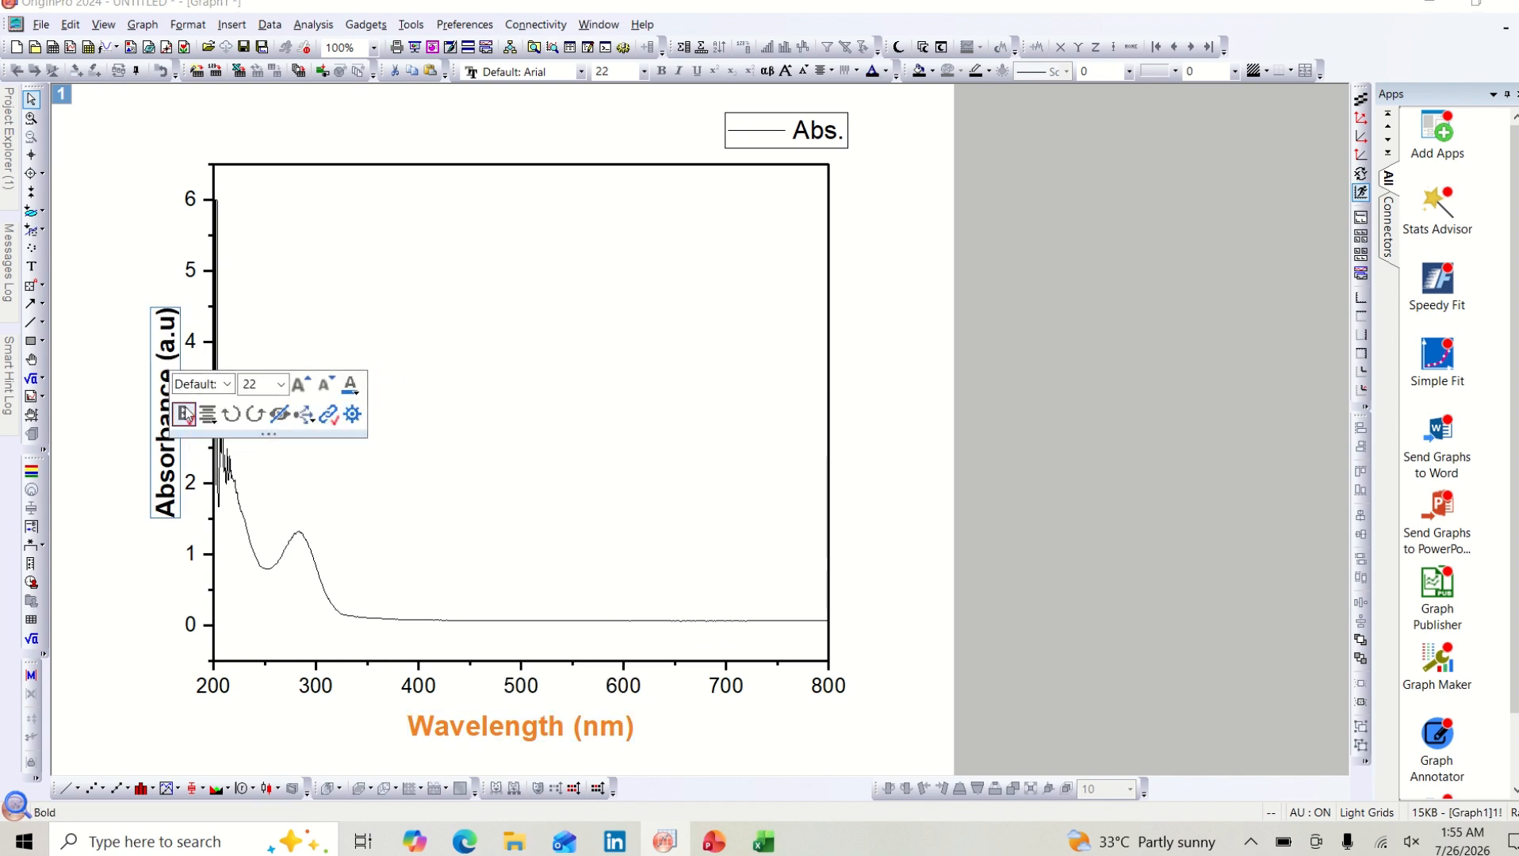
pyautogui.click(280, 385)
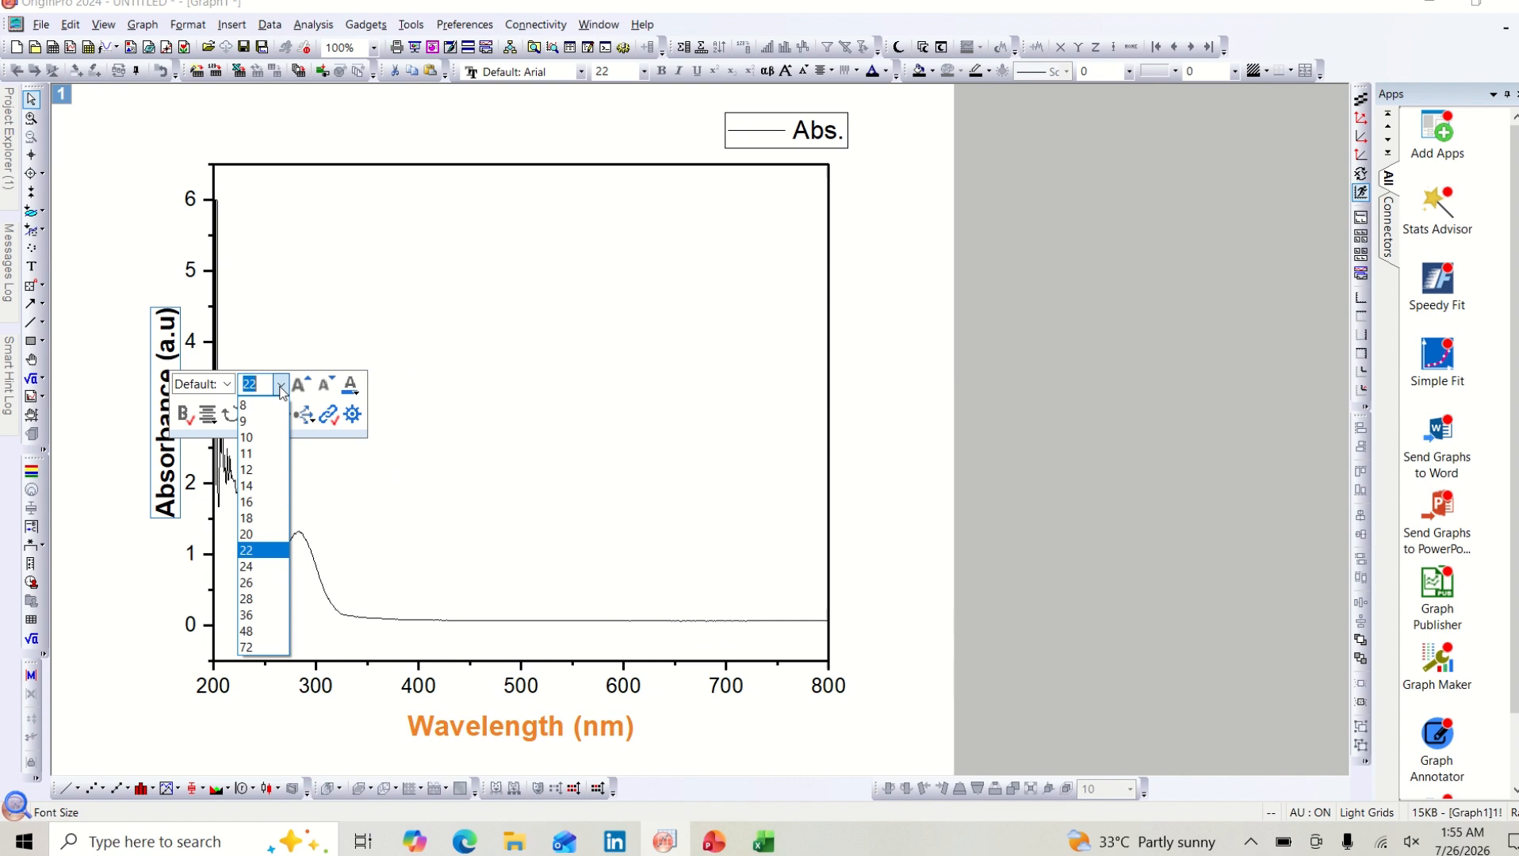
pyautogui.click(254, 566)
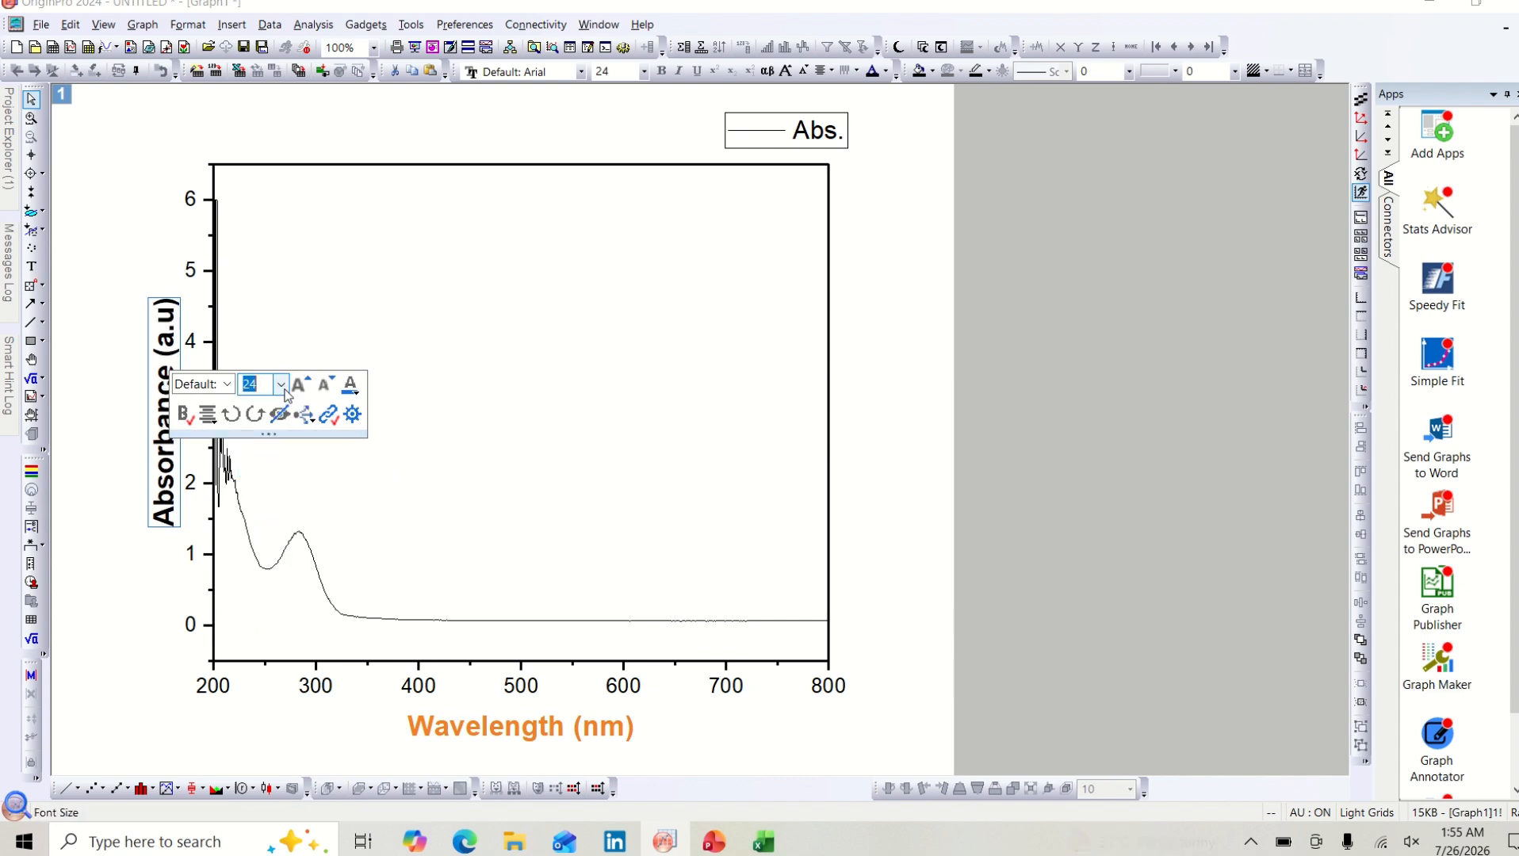
pyautogui.click(350, 384)
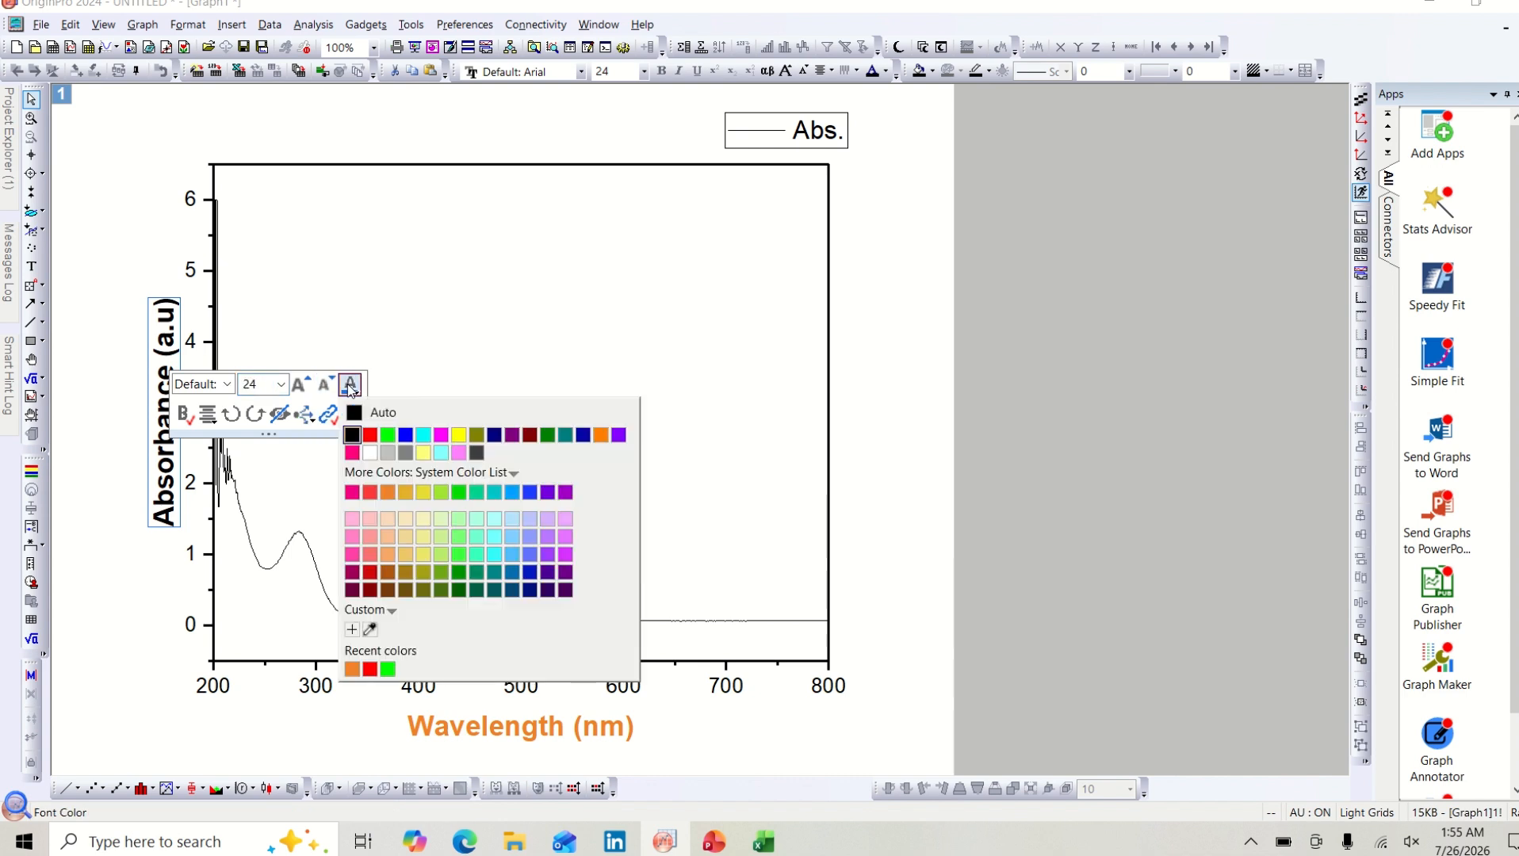
pyautogui.click(352, 669)
pyautogui.click(555, 407)
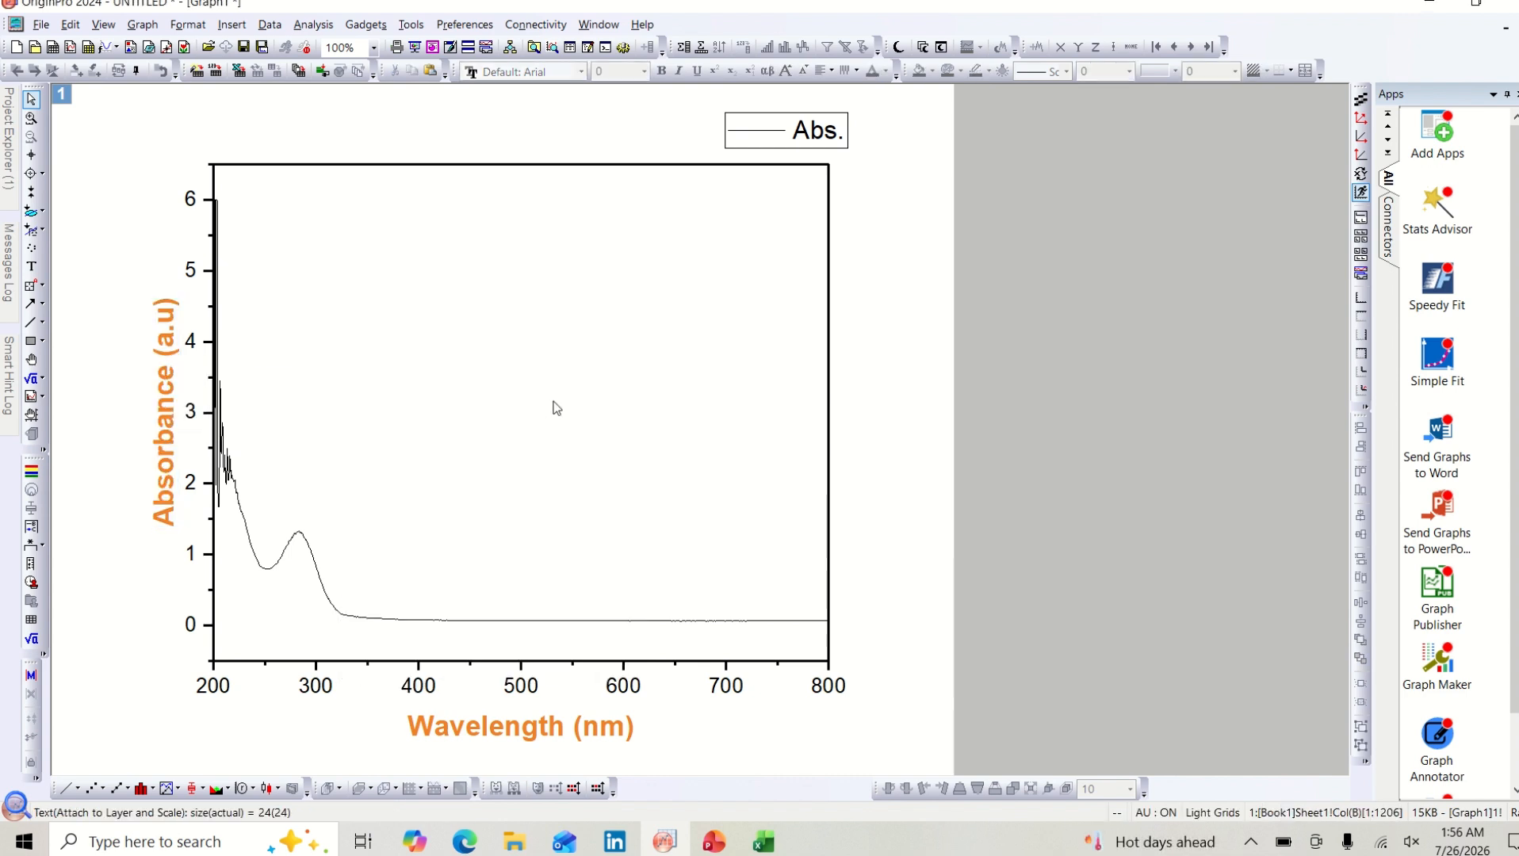
# Step: Move the legend inside the plot frame, near its upper-right corner
pyautogui.click(804, 143)
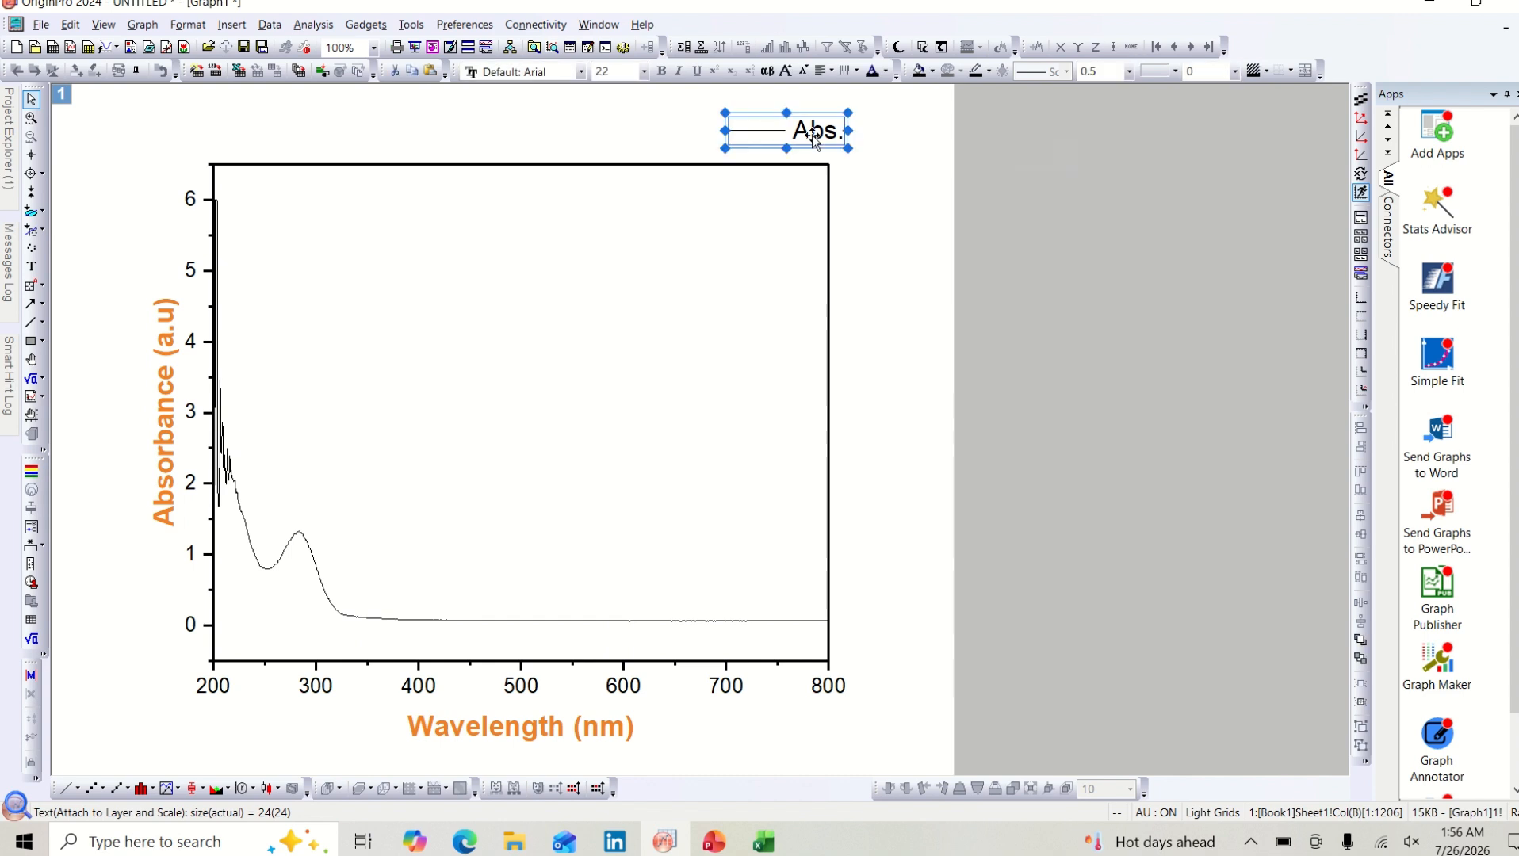
pyautogui.moveTo(805, 143); pyautogui.dragTo(793, 204)
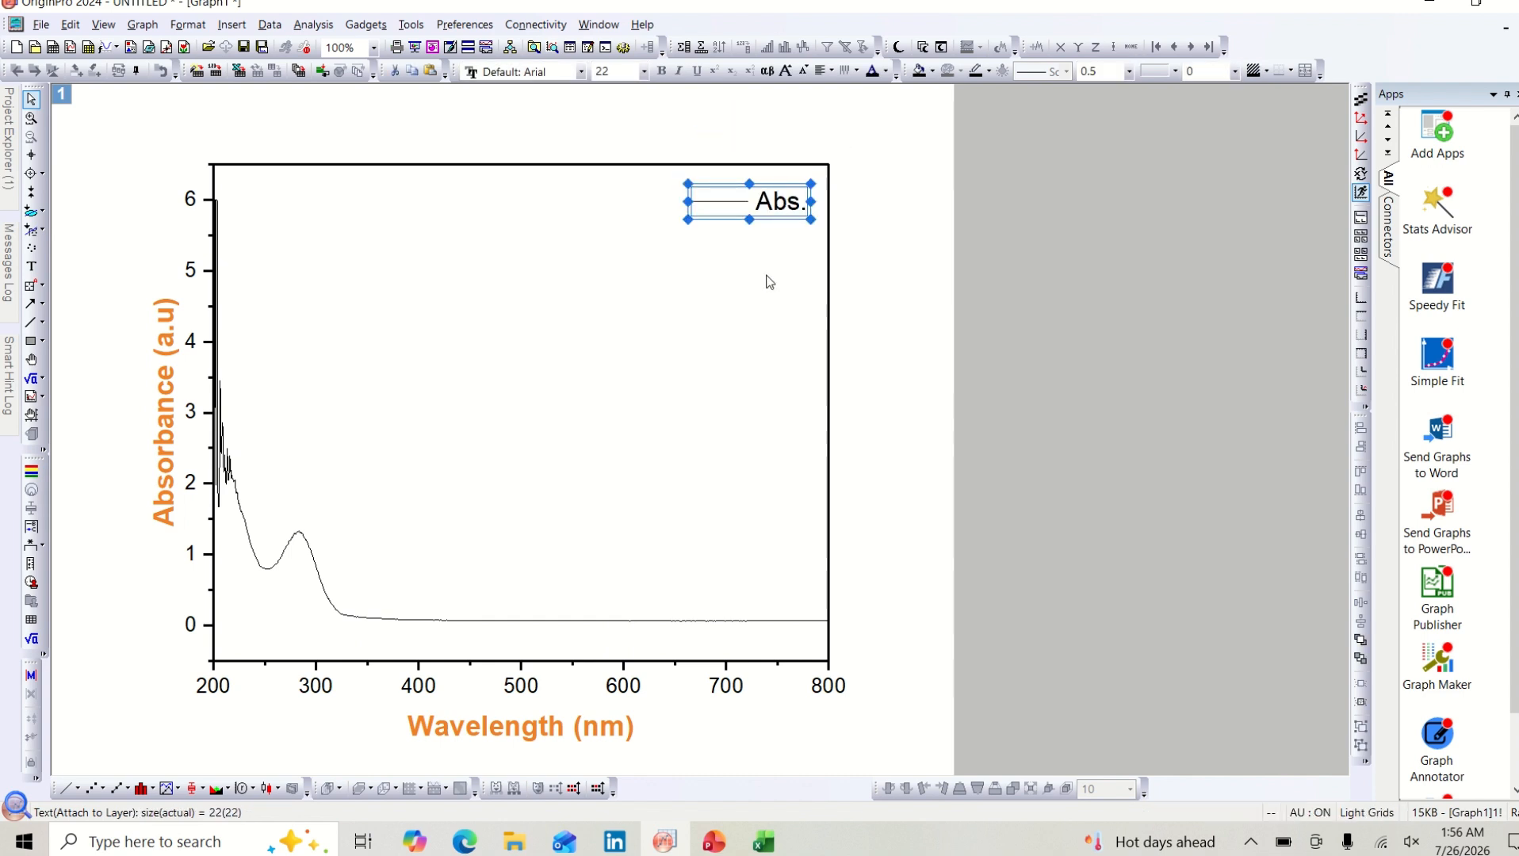
pyautogui.click(765, 274)
# Step: Replace the legend's entire content, including the line symbol, with the text "Sample 1"
pyautogui.click(791, 207)
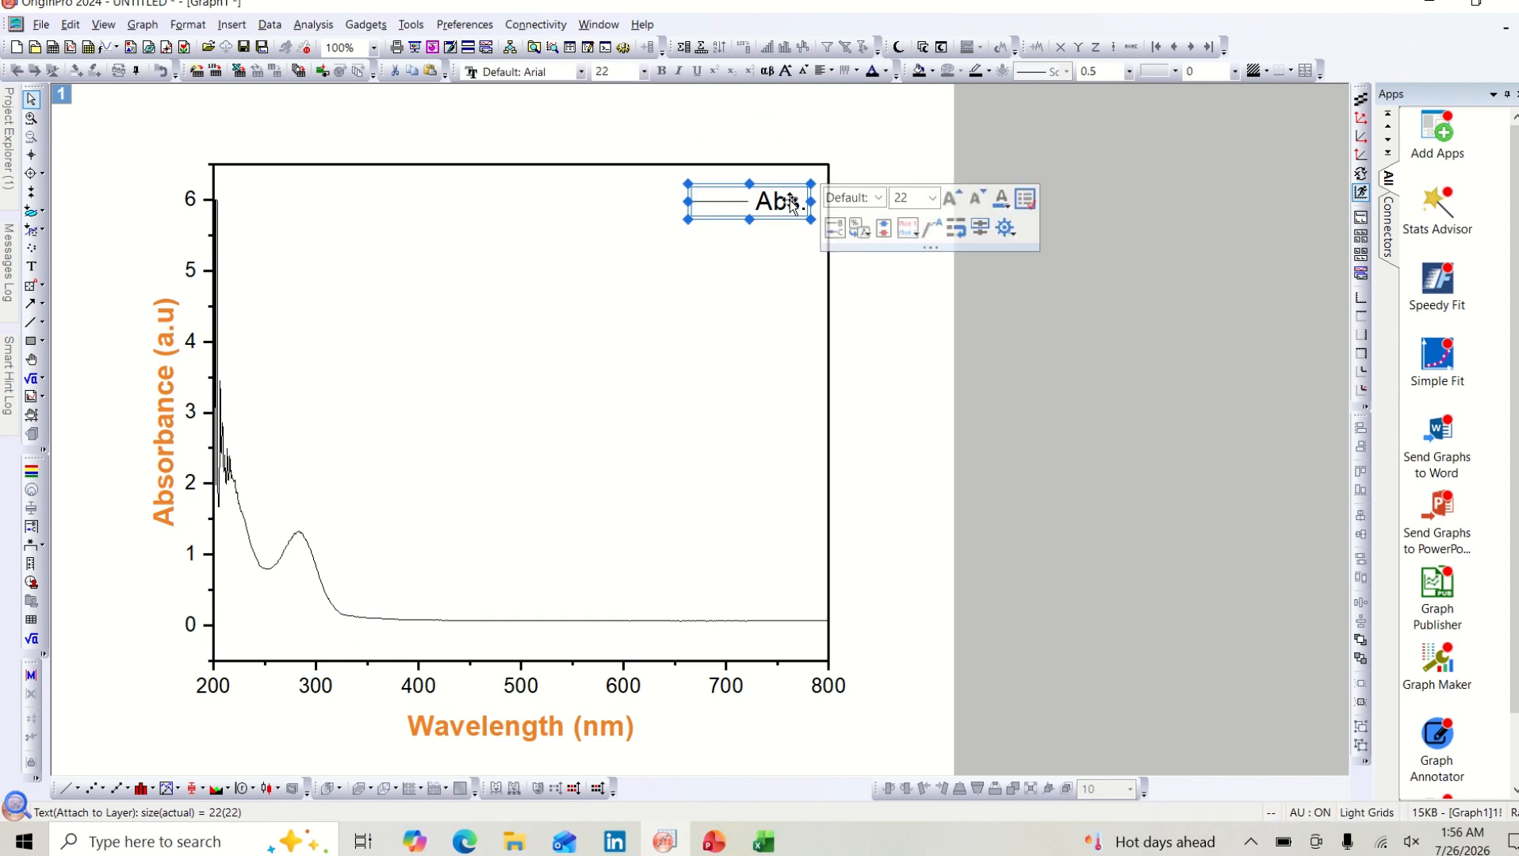
pyautogui.click(791, 207)
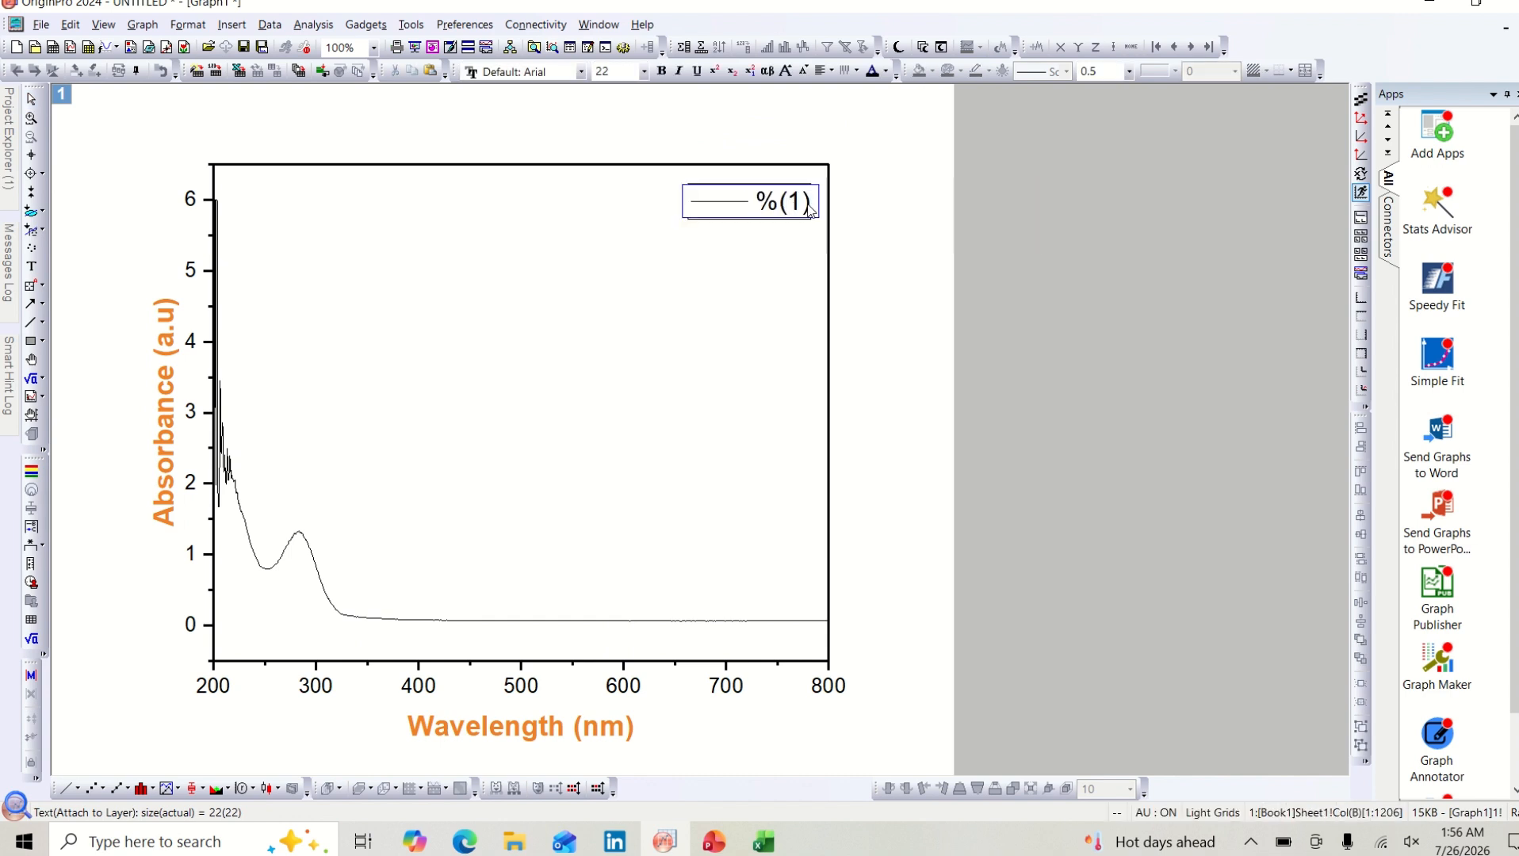
pyautogui.press('BackSpace')
pyautogui.press('BackSpace')
pyautogui.press('BackSpace')
pyautogui.press('BackSpace')
pyautogui.press('BackSpace')
pyautogui.write('Sam')
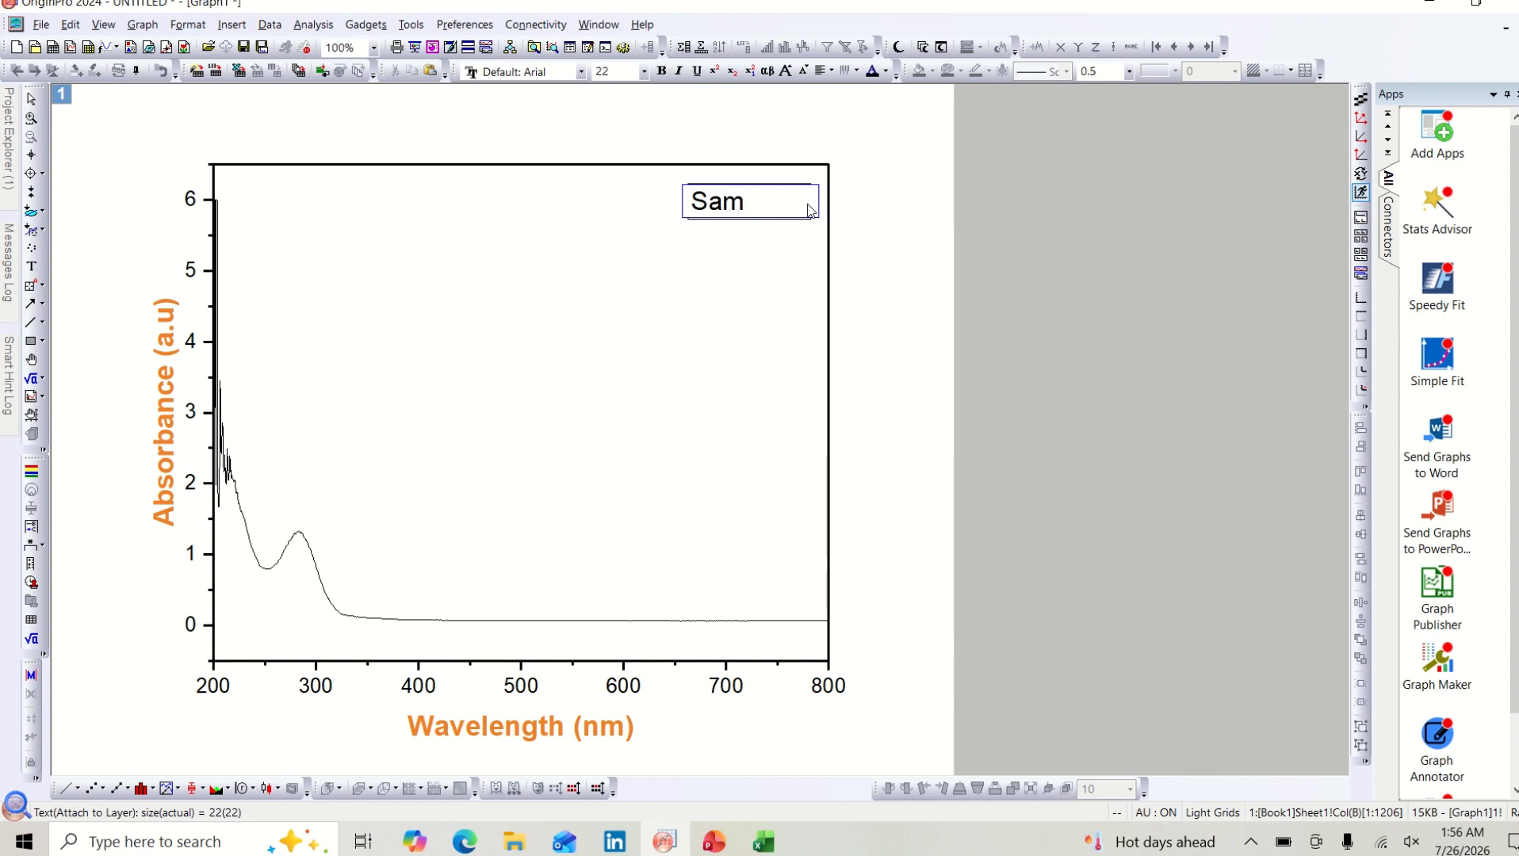
pyautogui.write('ple 1')
pyautogui.click(757, 261)
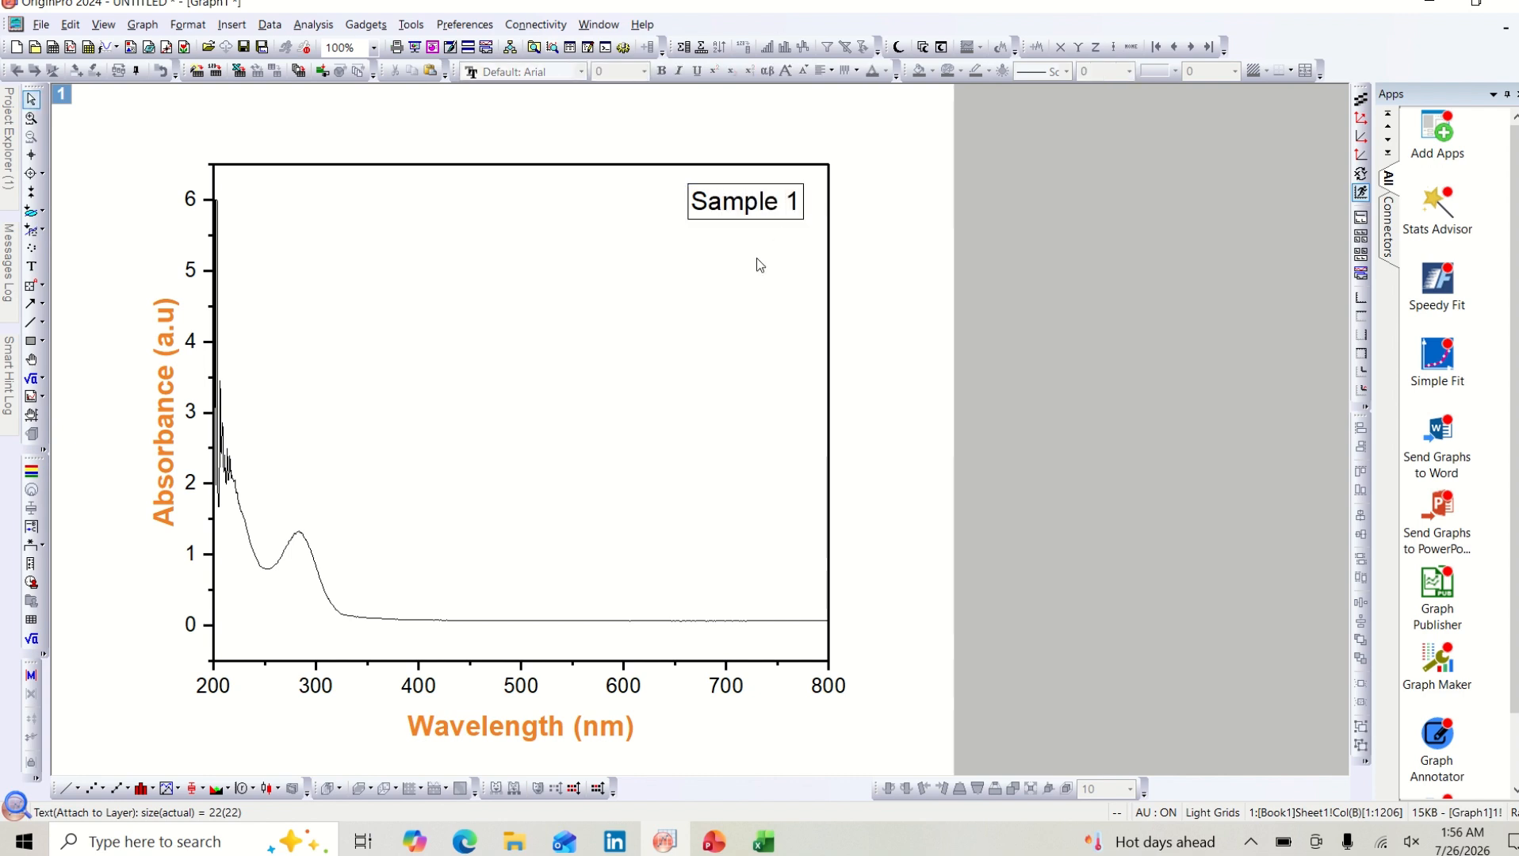
# Step: Set the legend text to font size 24 and the same orange as the axis titles
pyautogui.click(767, 206)
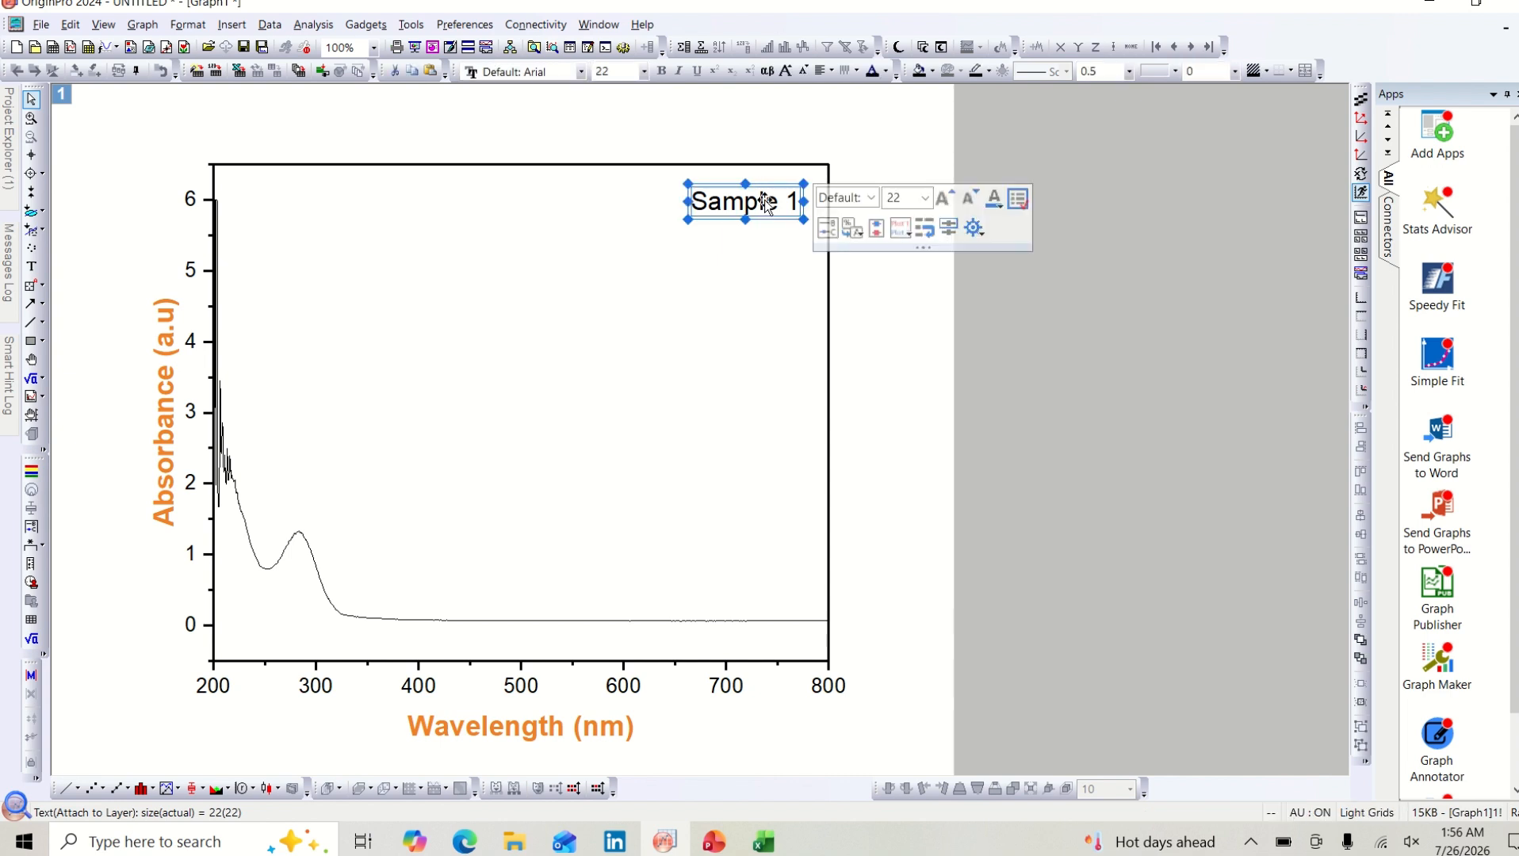
pyautogui.click(924, 197)
pyautogui.click(921, 380)
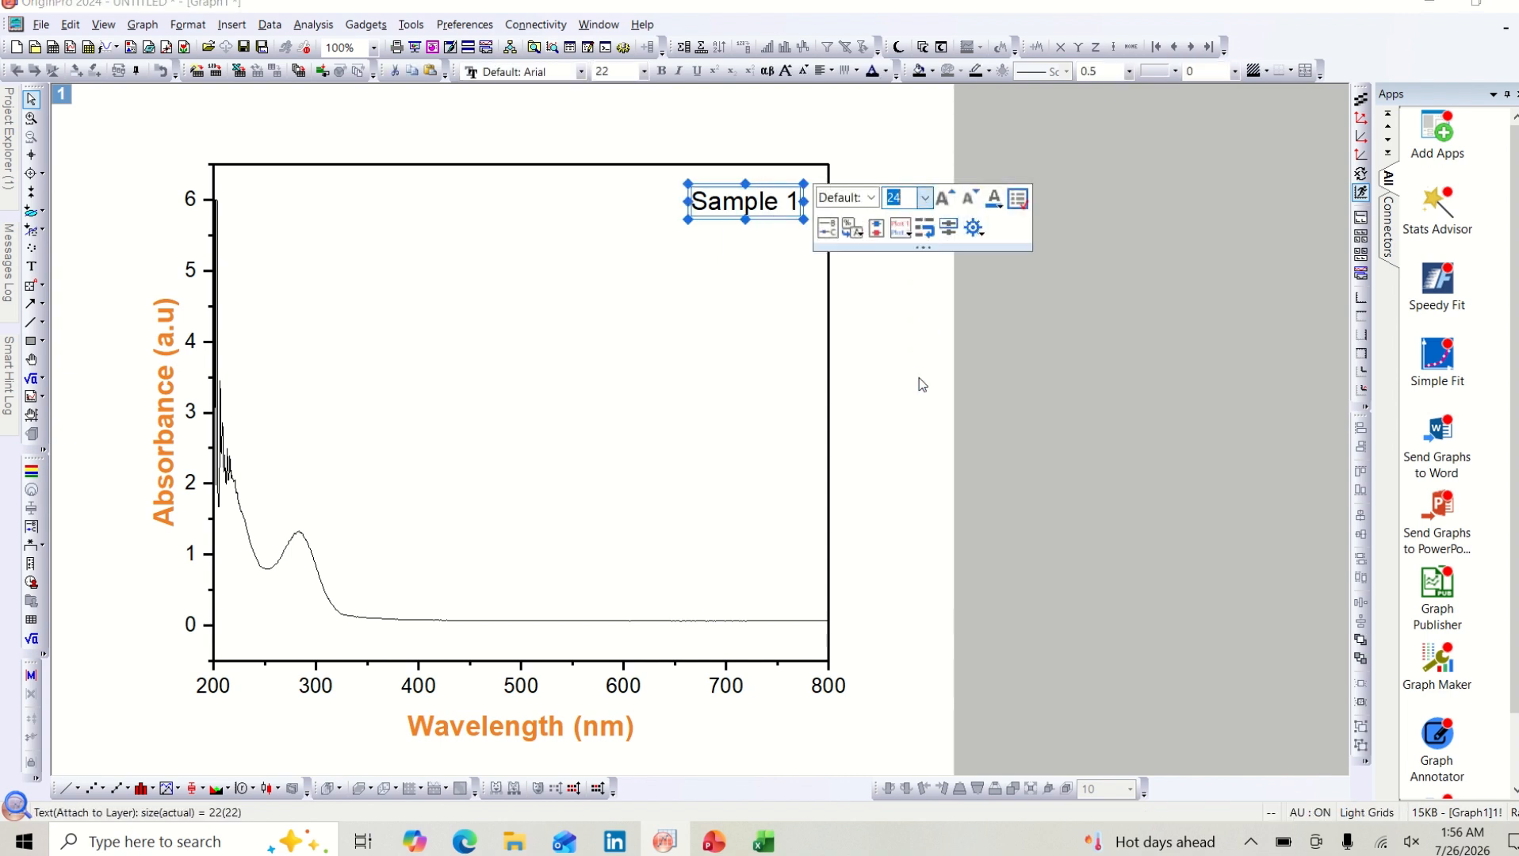
pyautogui.click(996, 200)
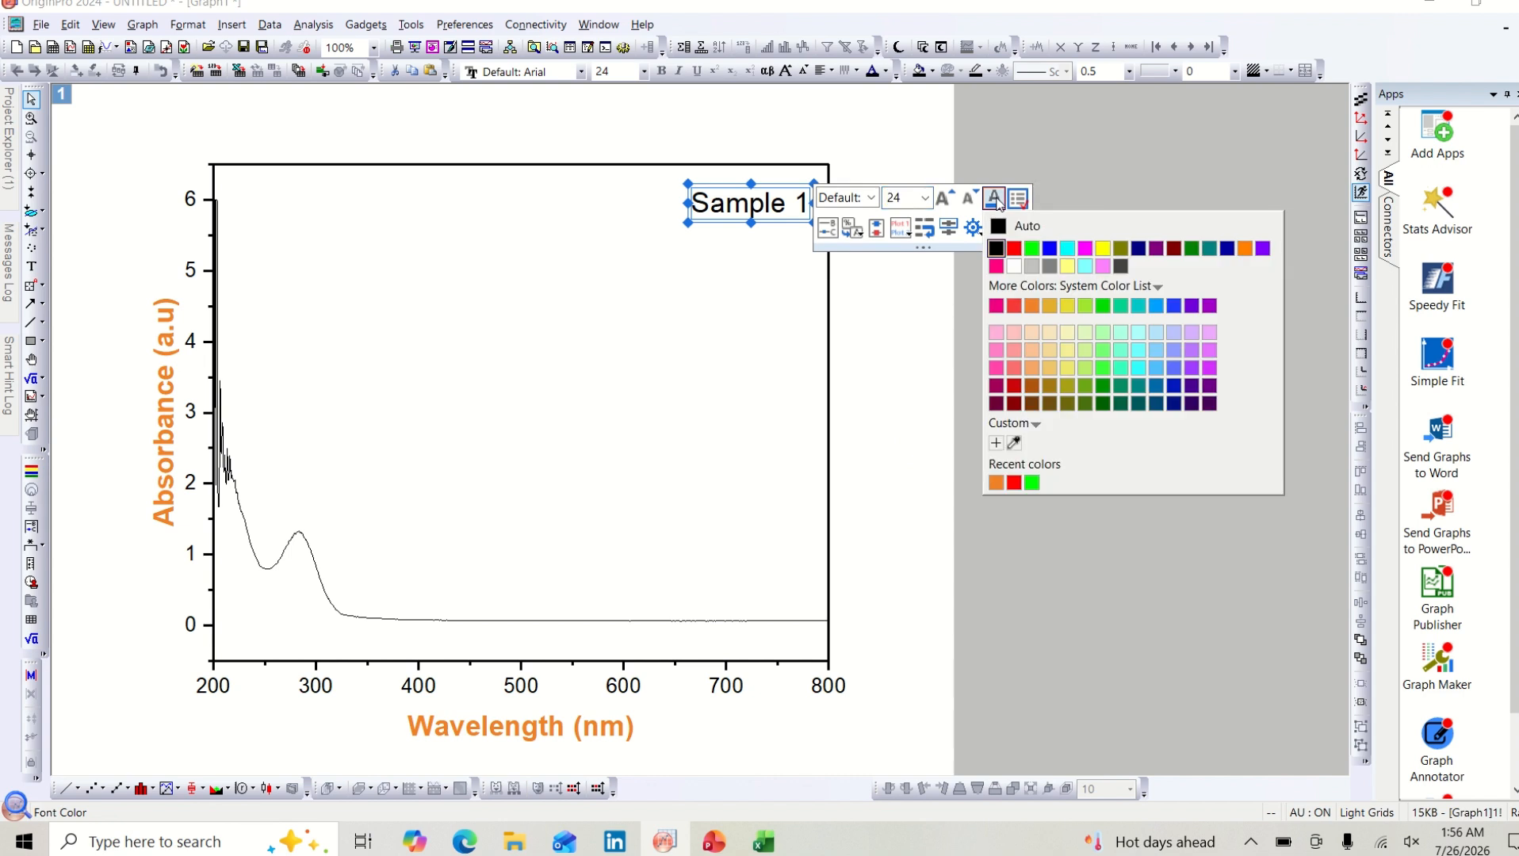
pyautogui.click(996, 482)
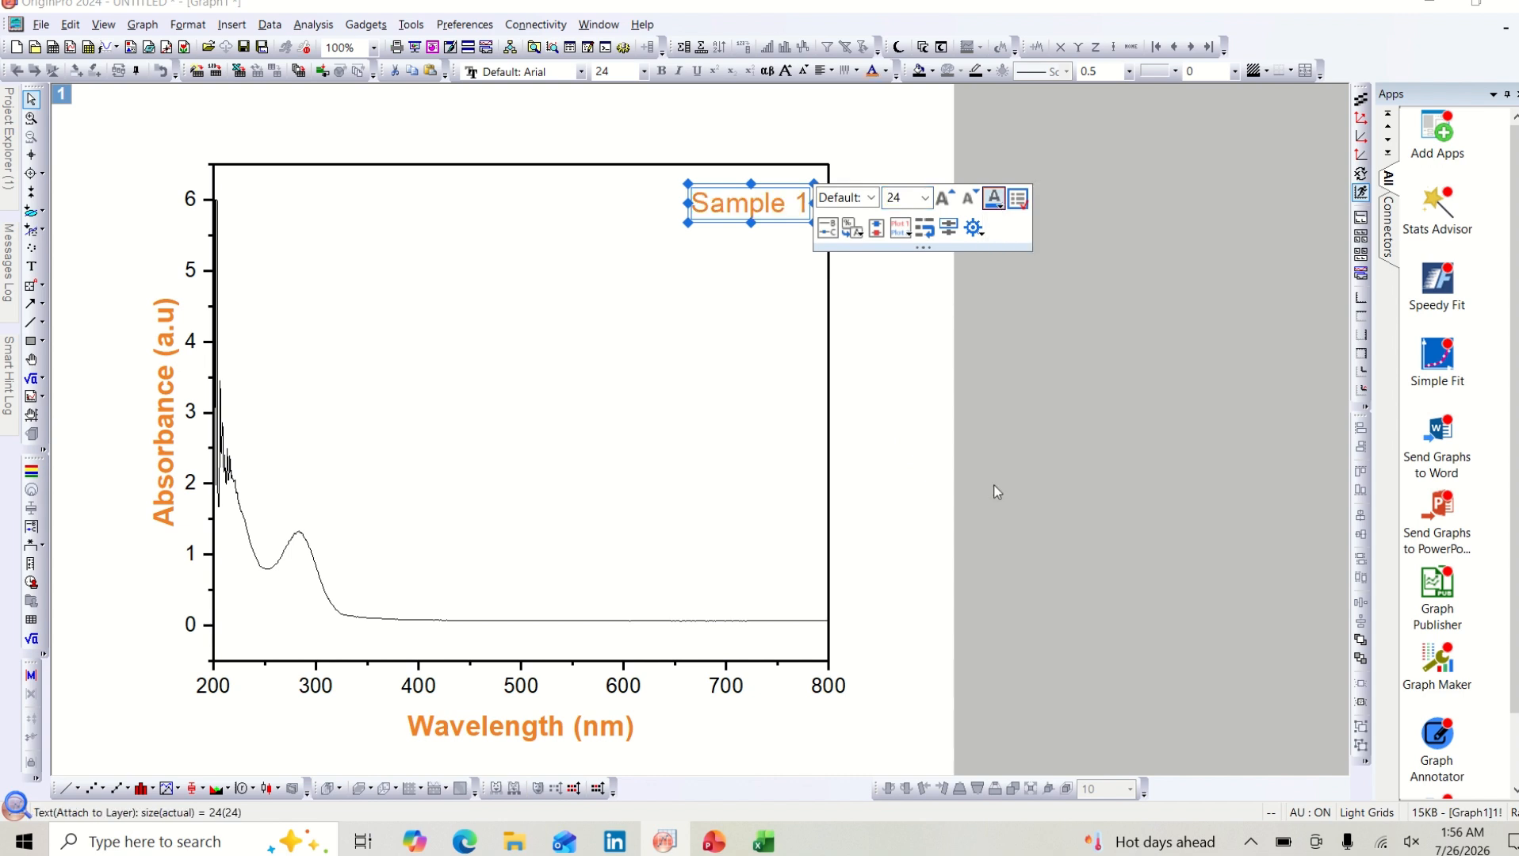
pyautogui.click(739, 309)
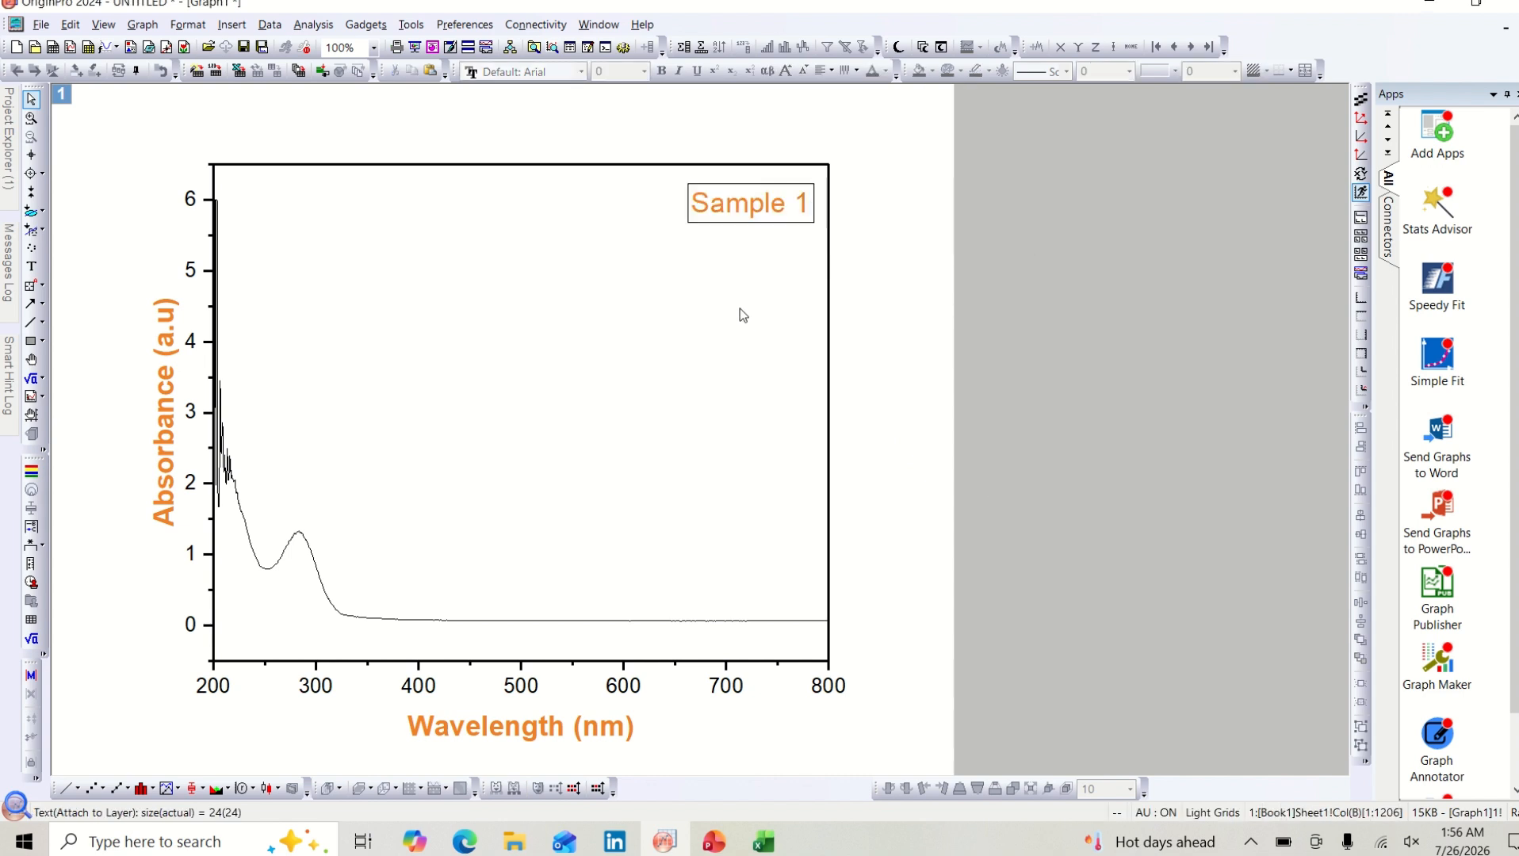
# Step: Set the legend frame's border width to 2 in its properties and apply it
pyautogui.click(729, 220)
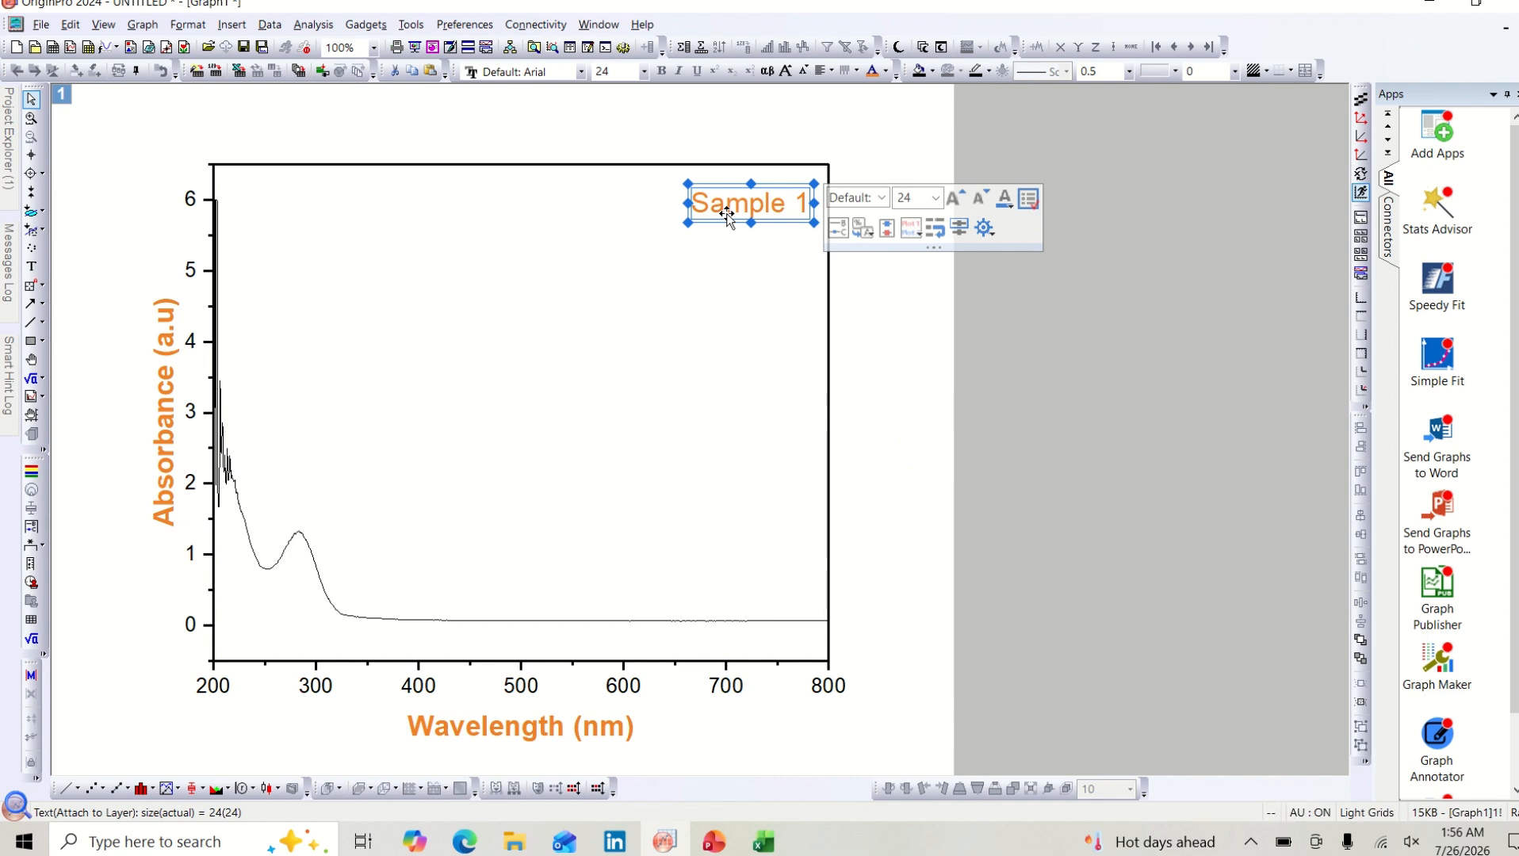
pyautogui.rightClick(728, 217)
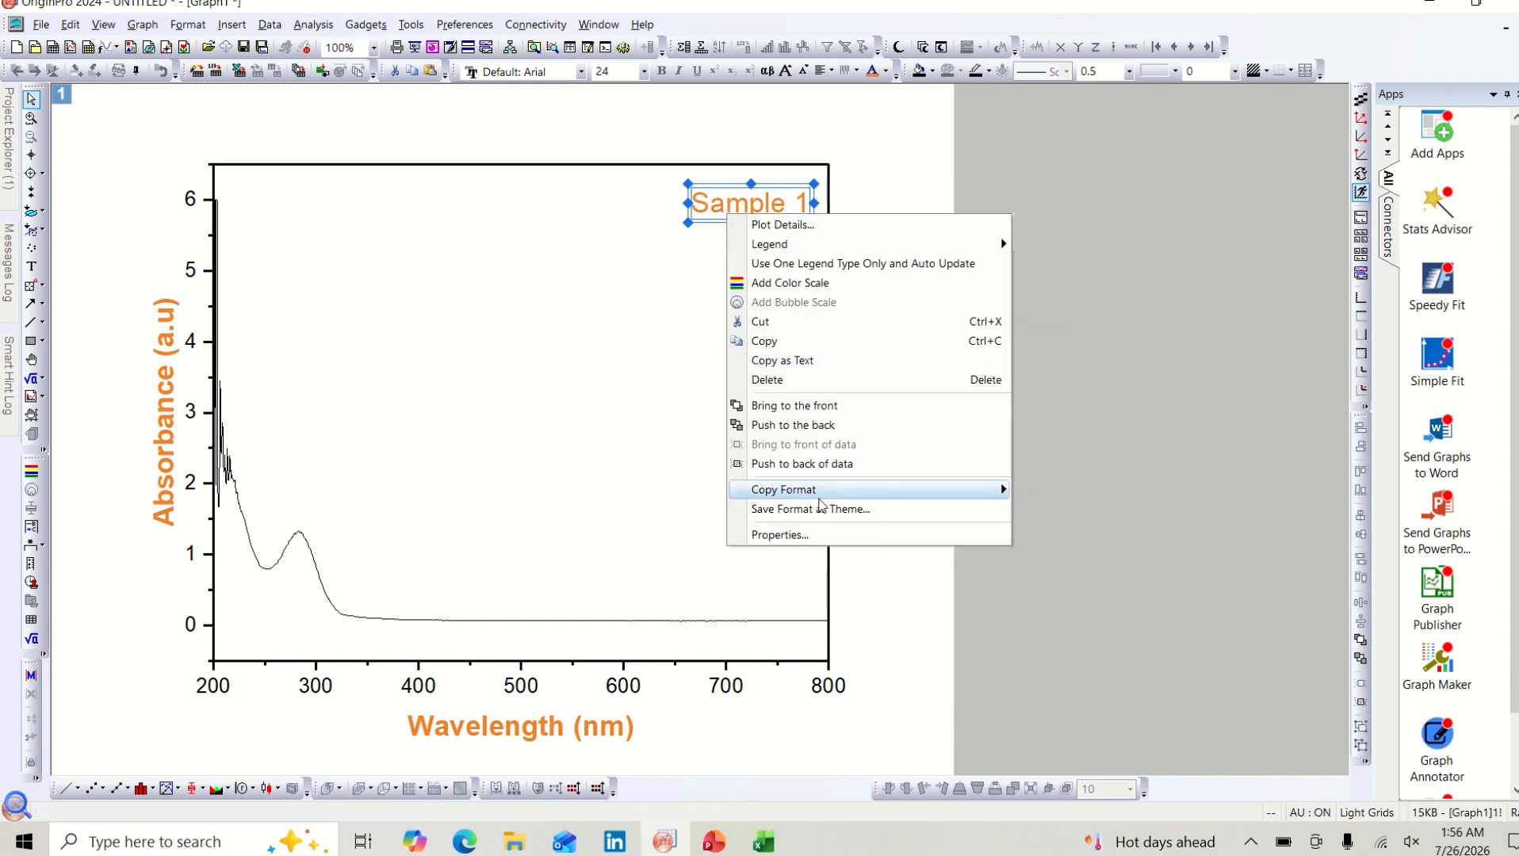
pyautogui.click(820, 527)
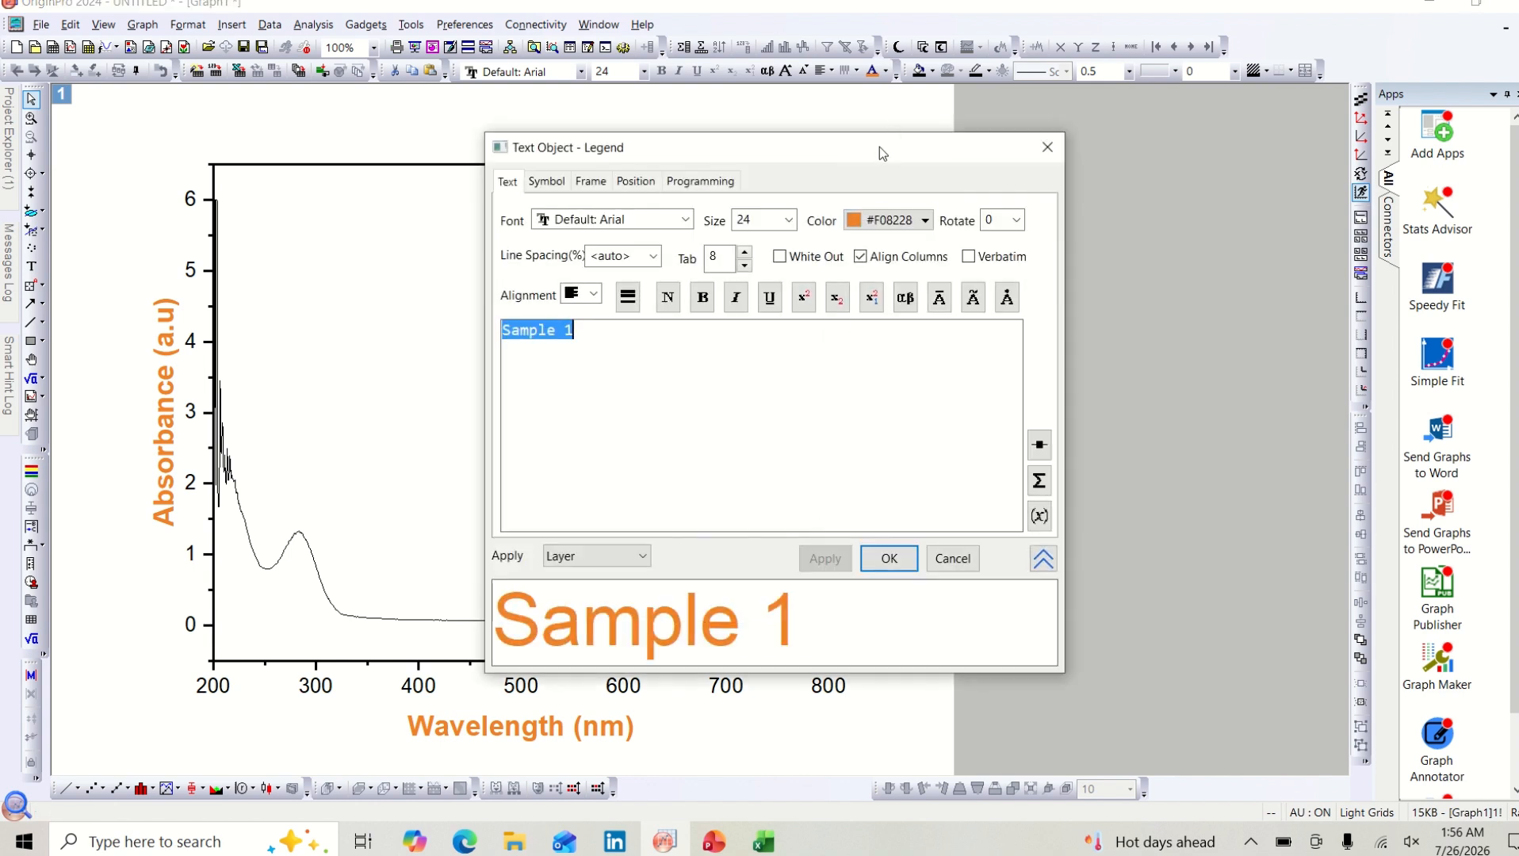
pyautogui.moveTo(878, 150); pyautogui.dragTo(1013, 268)
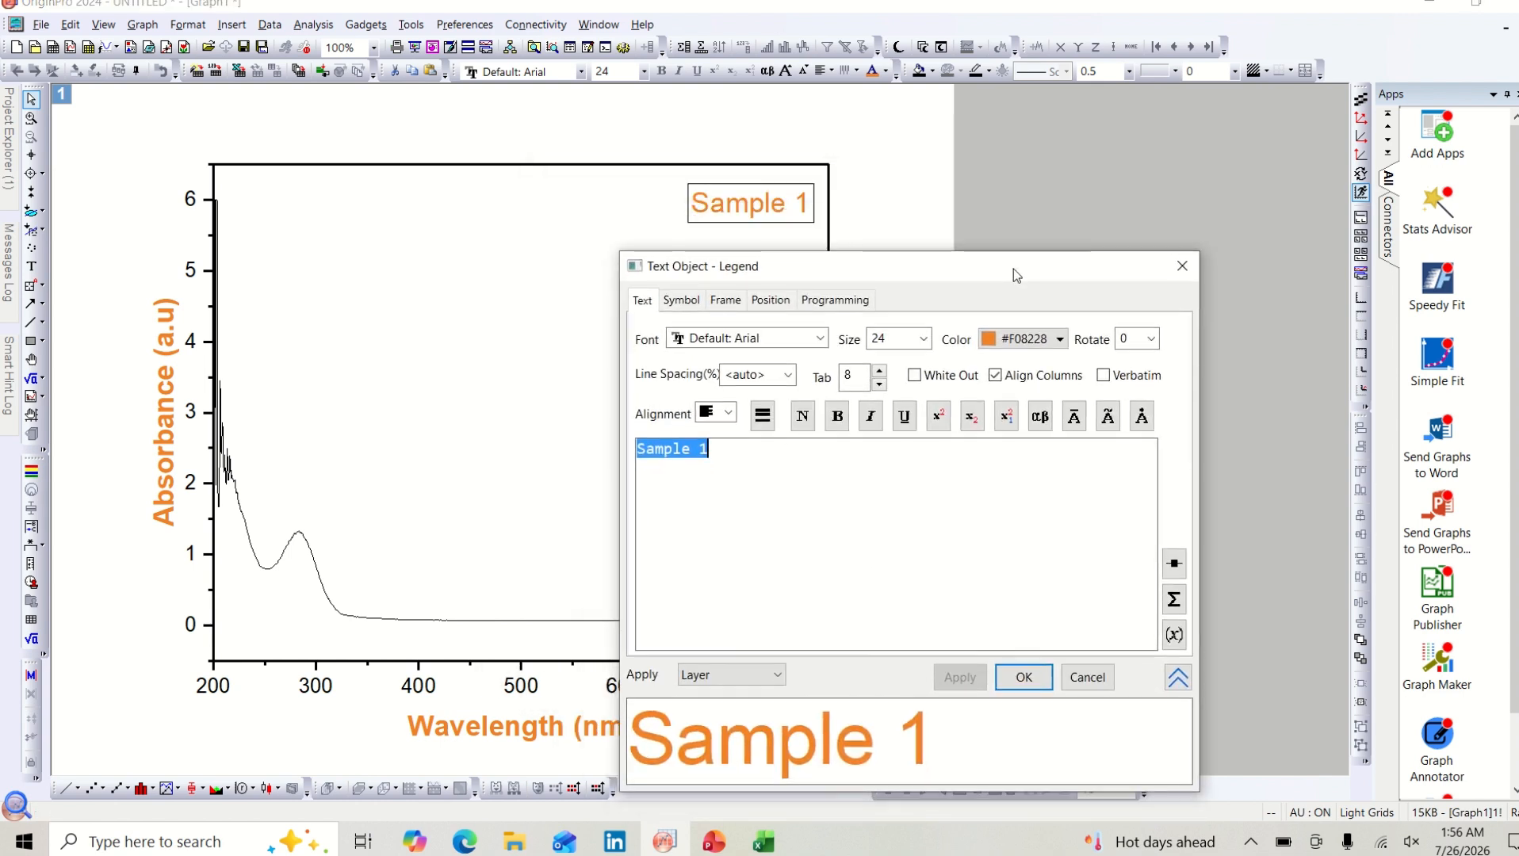
pyautogui.click(724, 301)
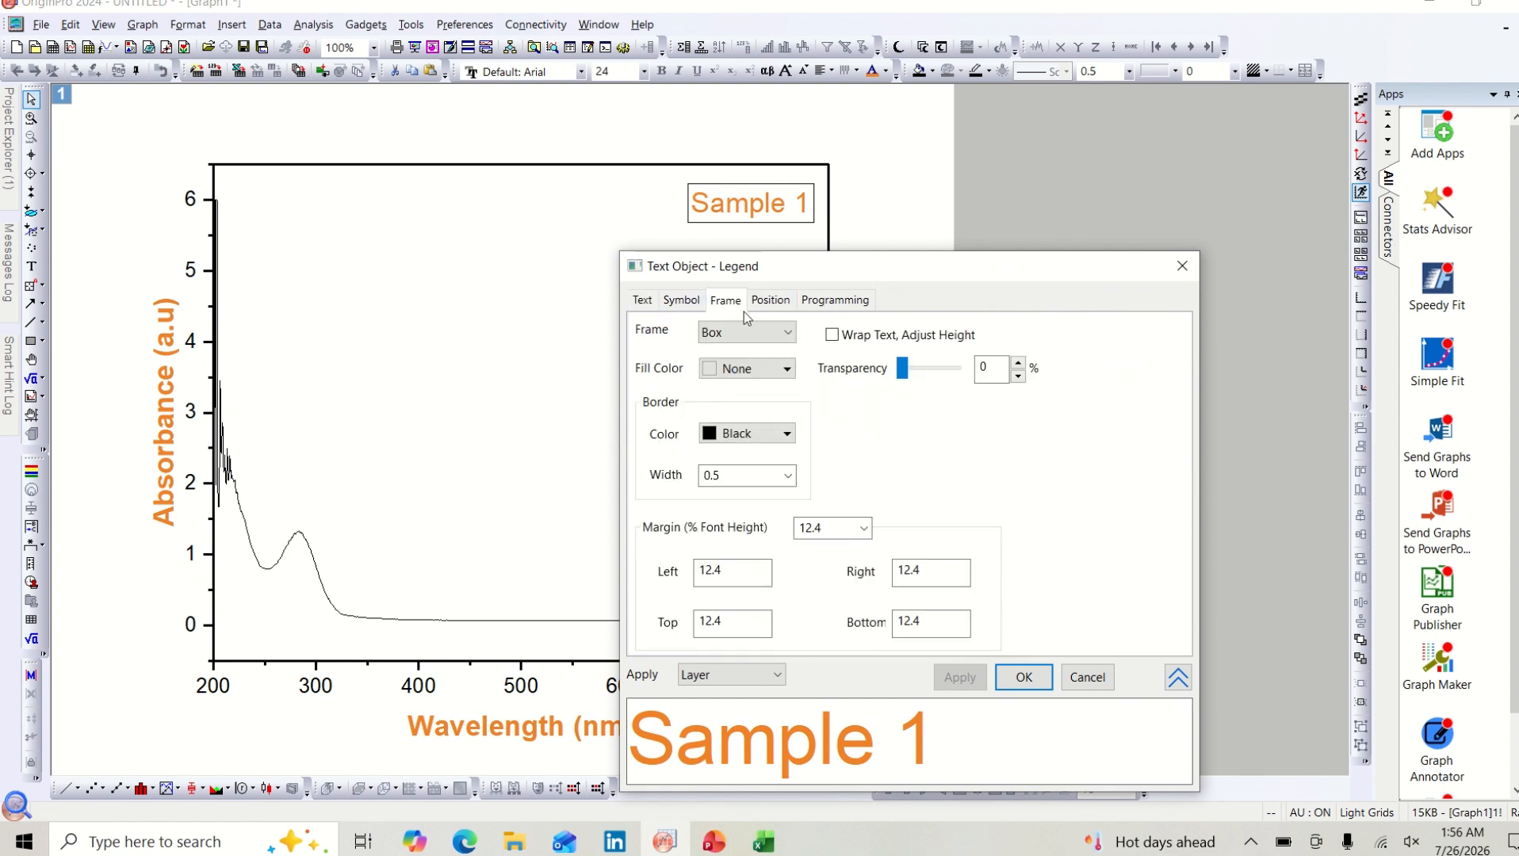
pyautogui.click(790, 476)
pyautogui.click(775, 579)
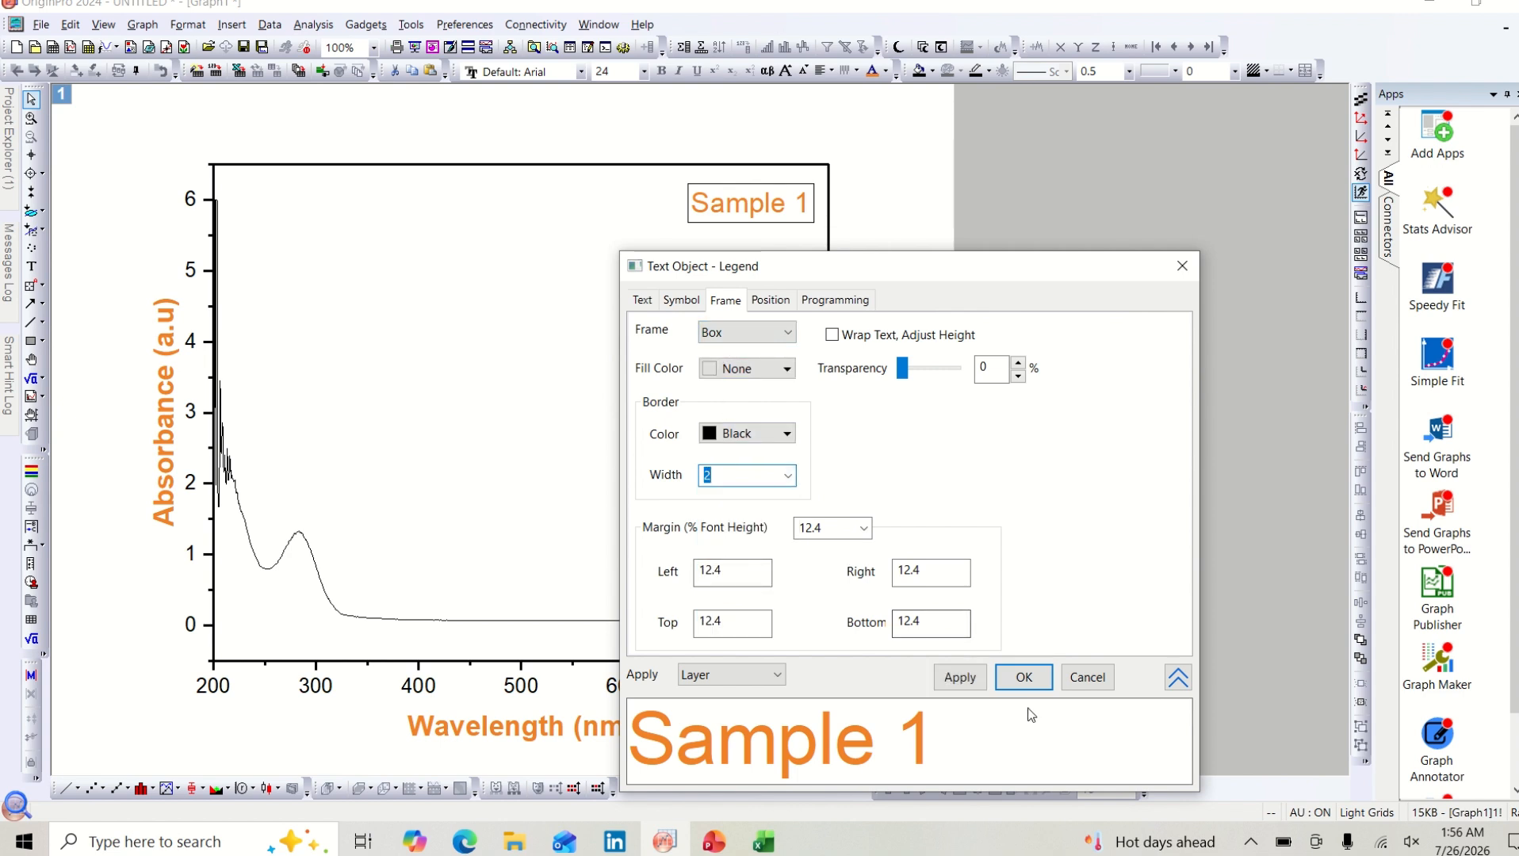
pyautogui.click(959, 677)
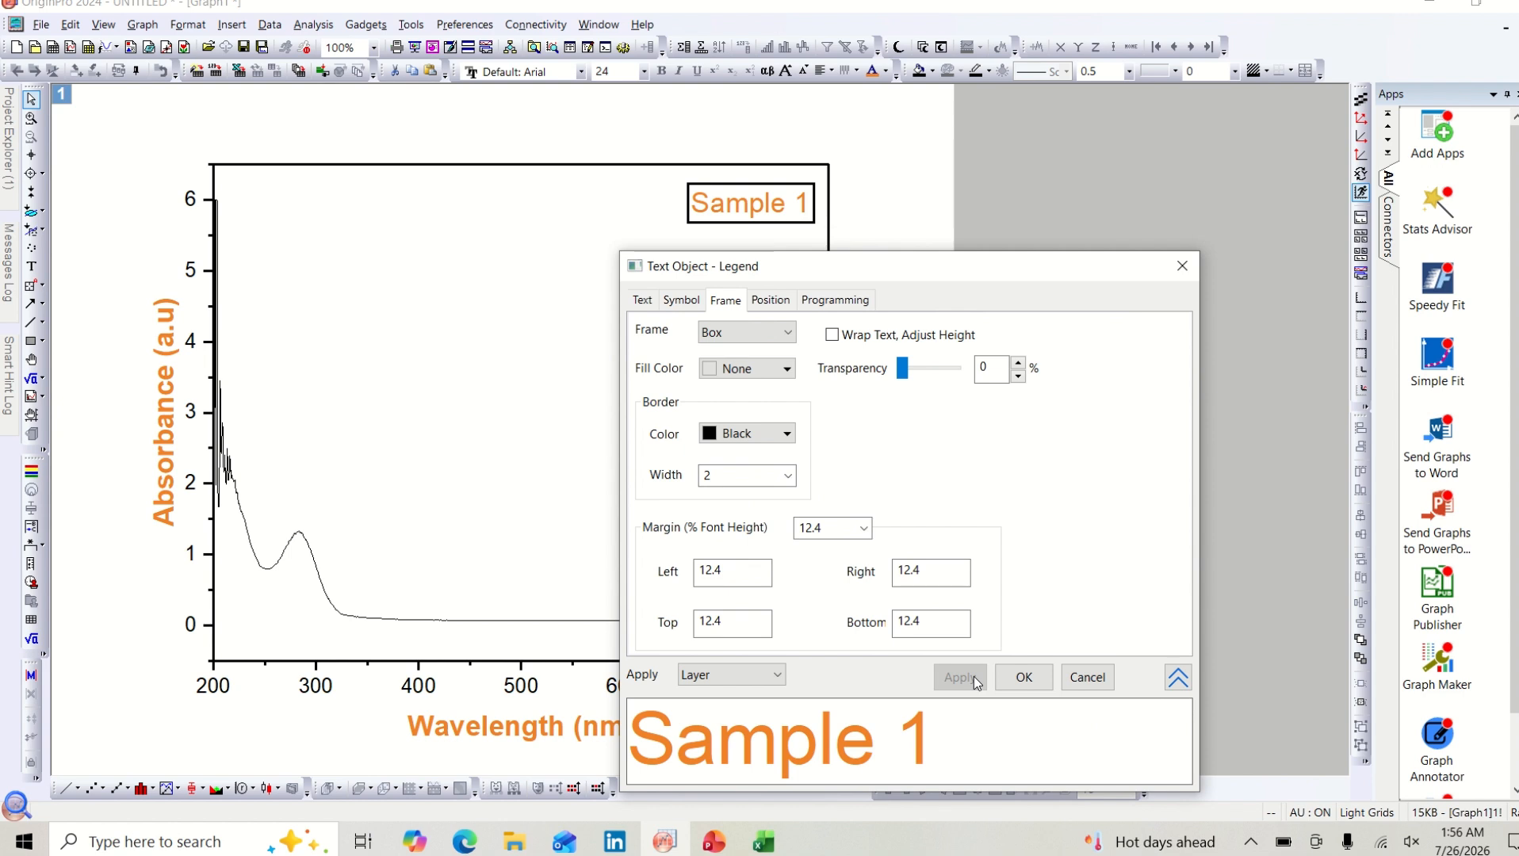
# Step: Try the Marble frame style on the legend and switch it back to Box
pyautogui.click(789, 335)
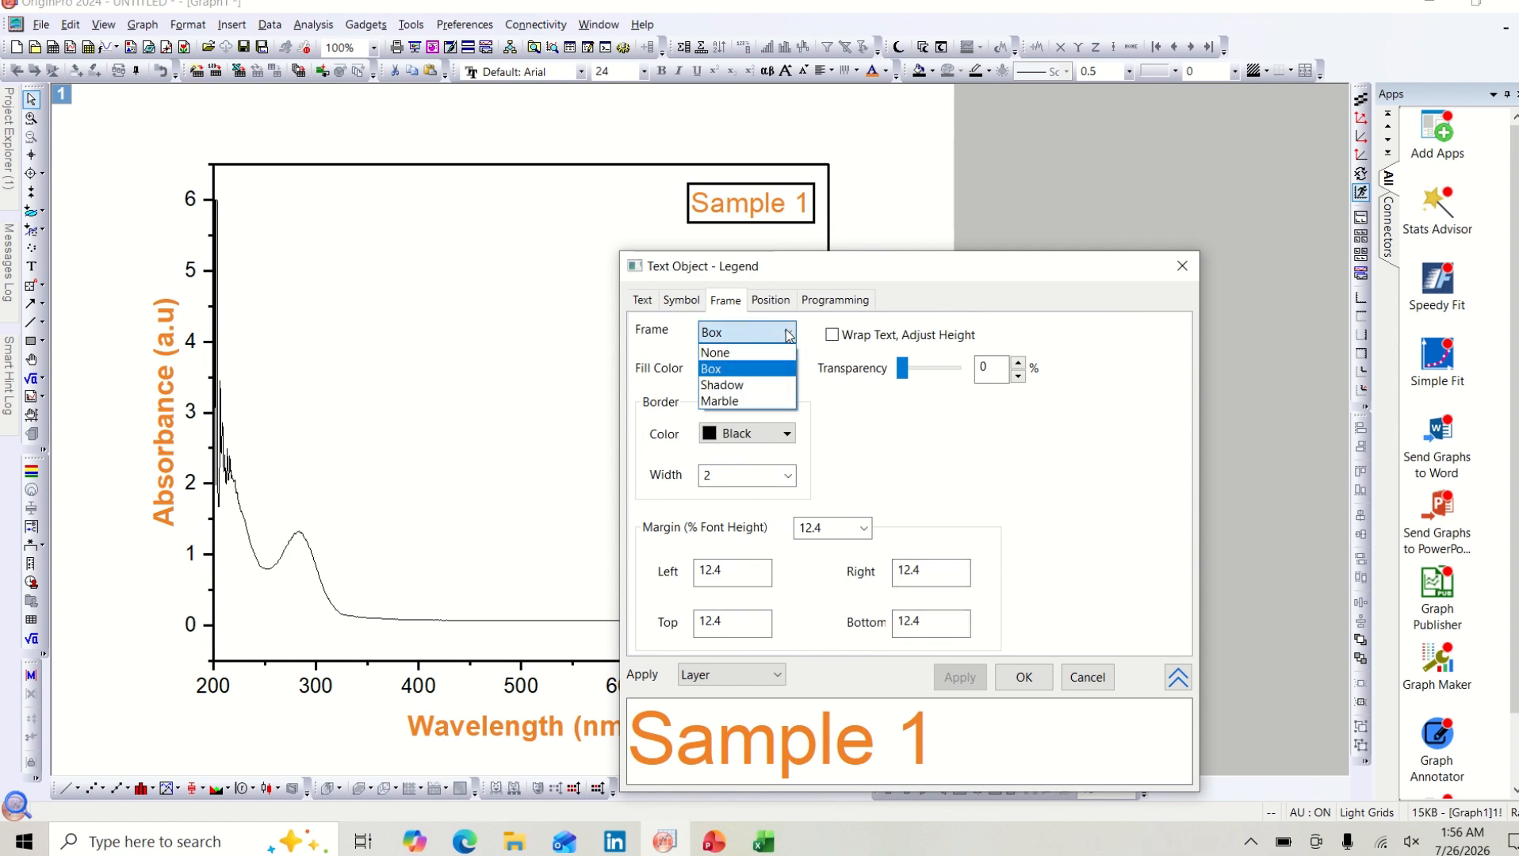
pyautogui.click(760, 400)
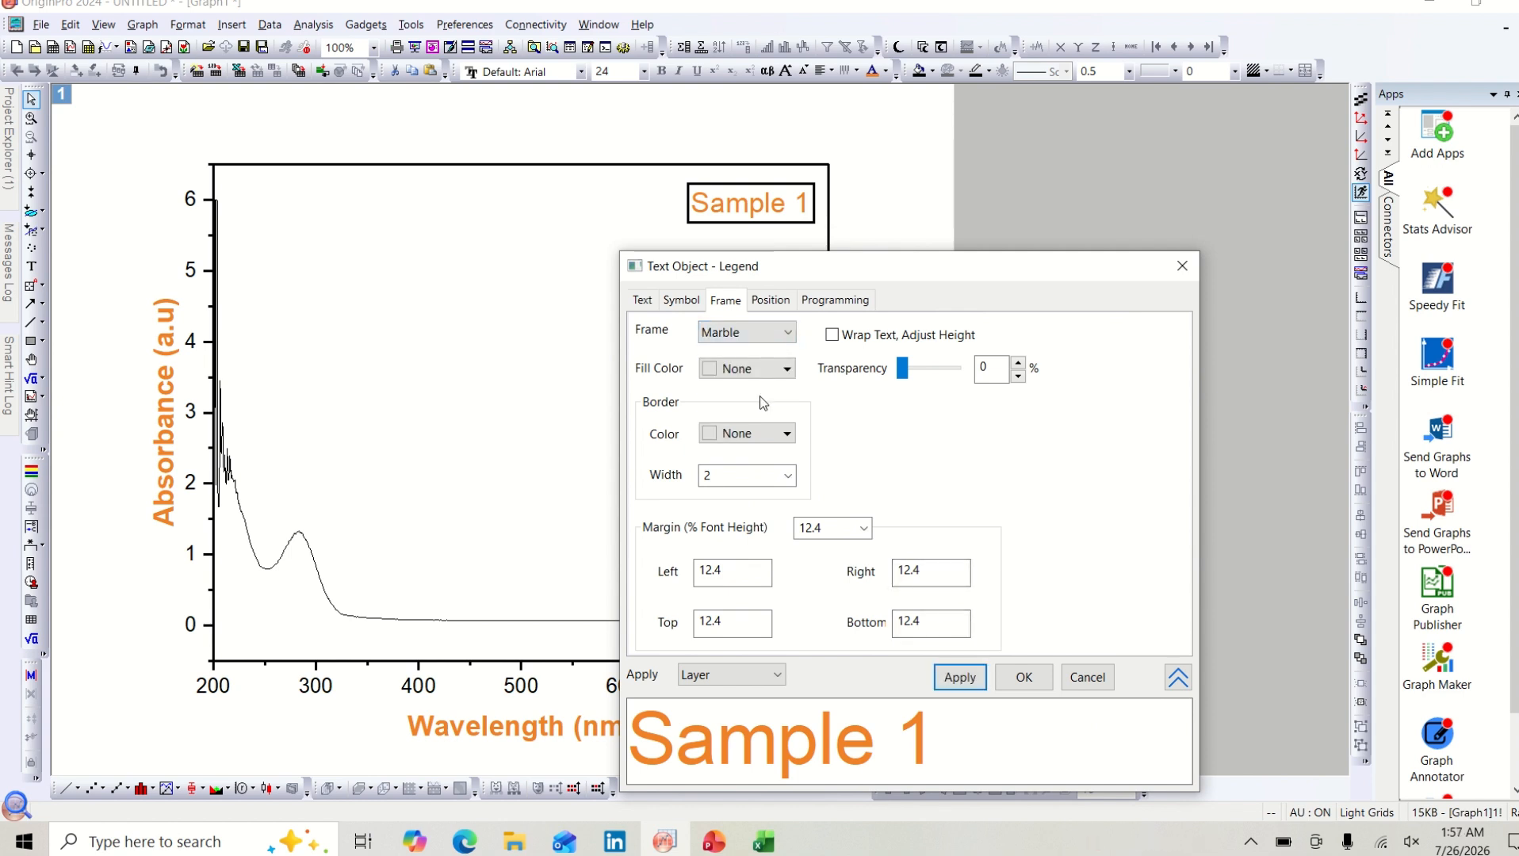
pyautogui.click(959, 679)
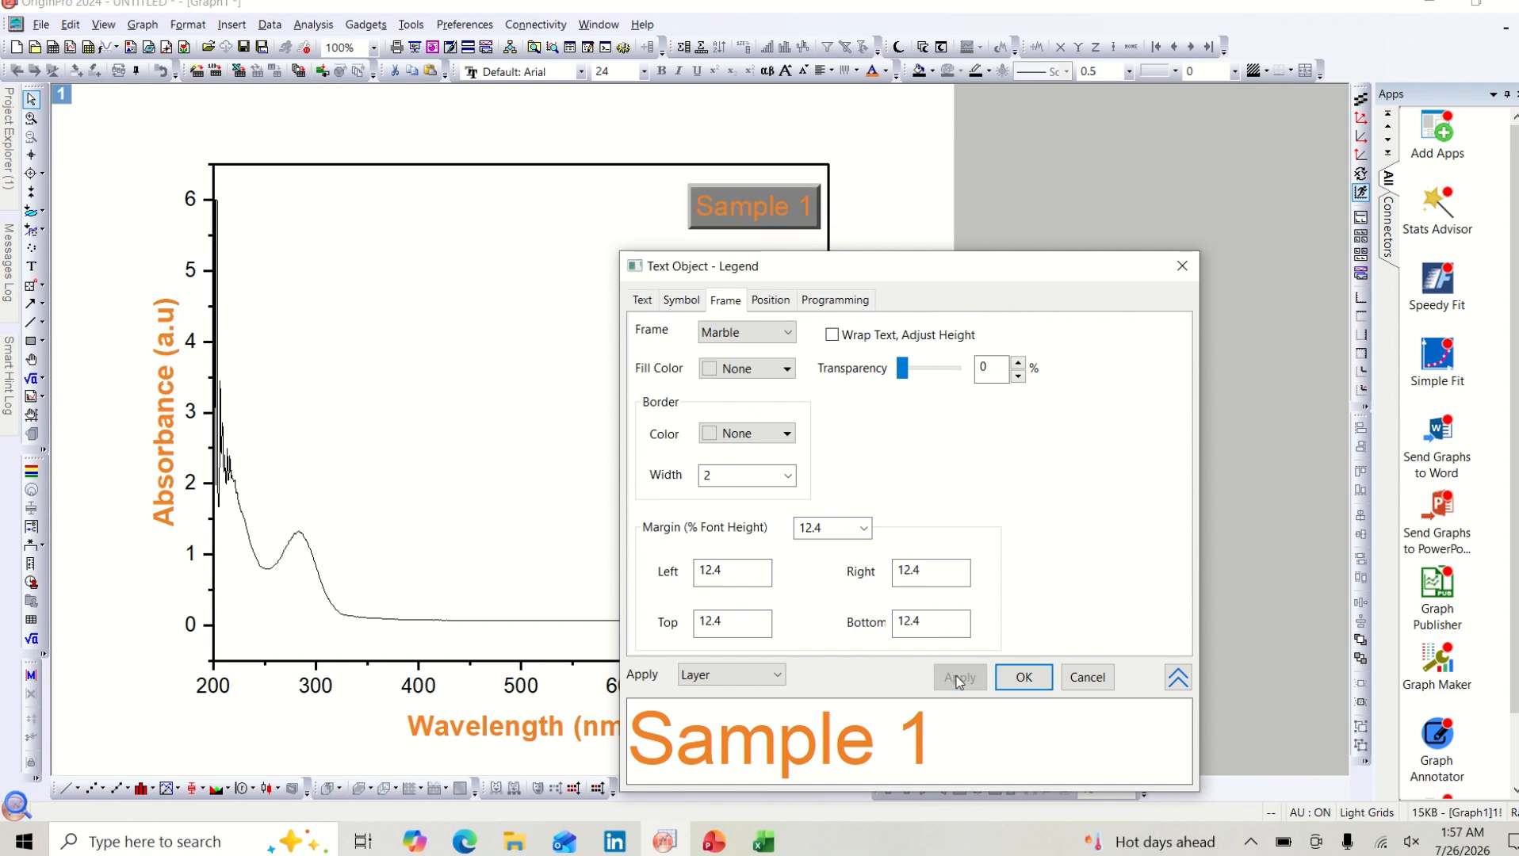
pyautogui.click(791, 332)
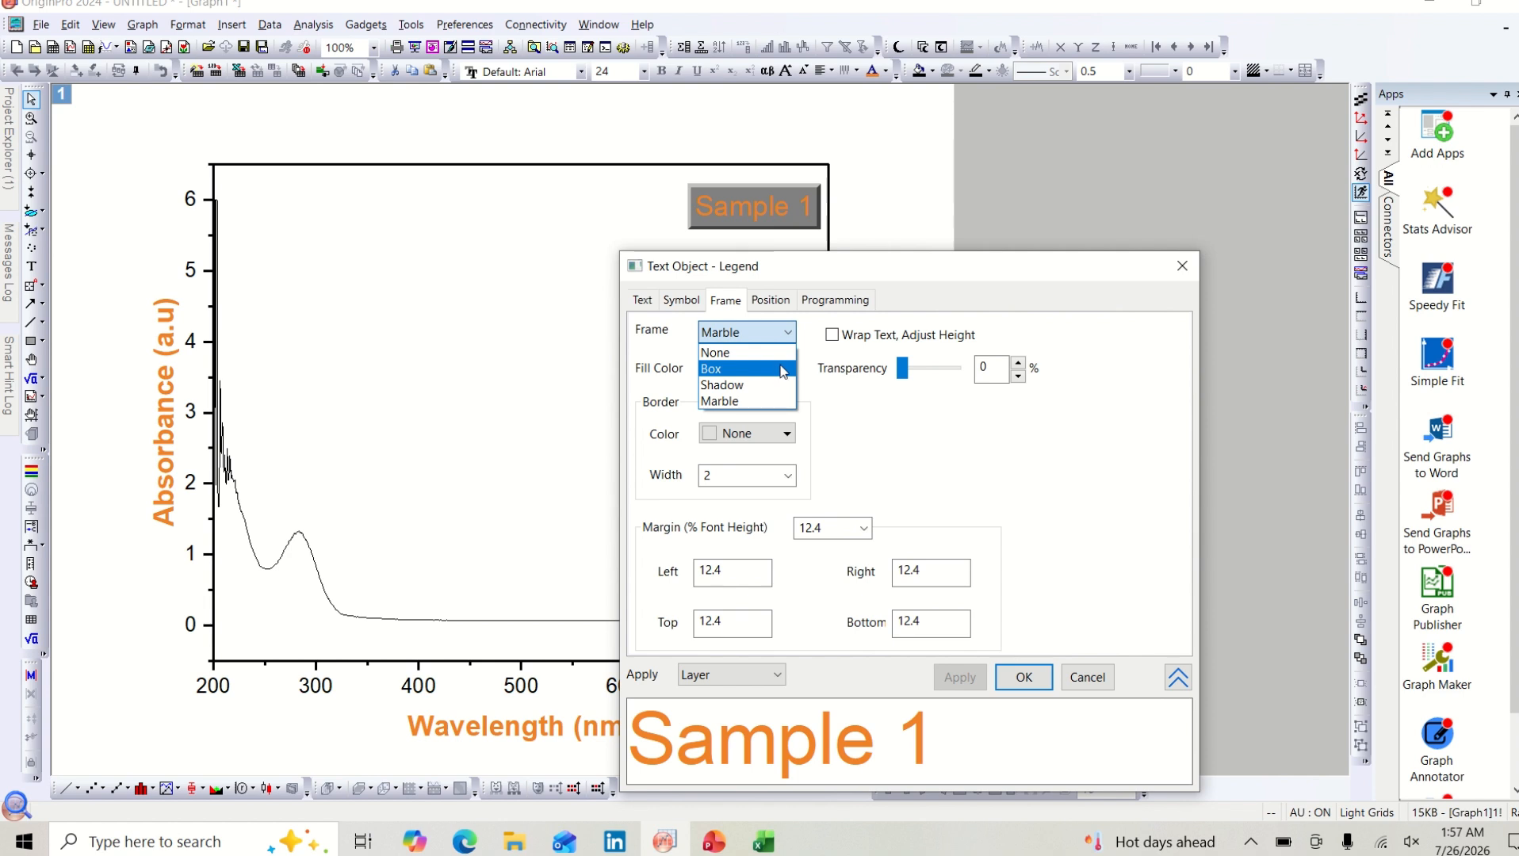
pyautogui.click(782, 369)
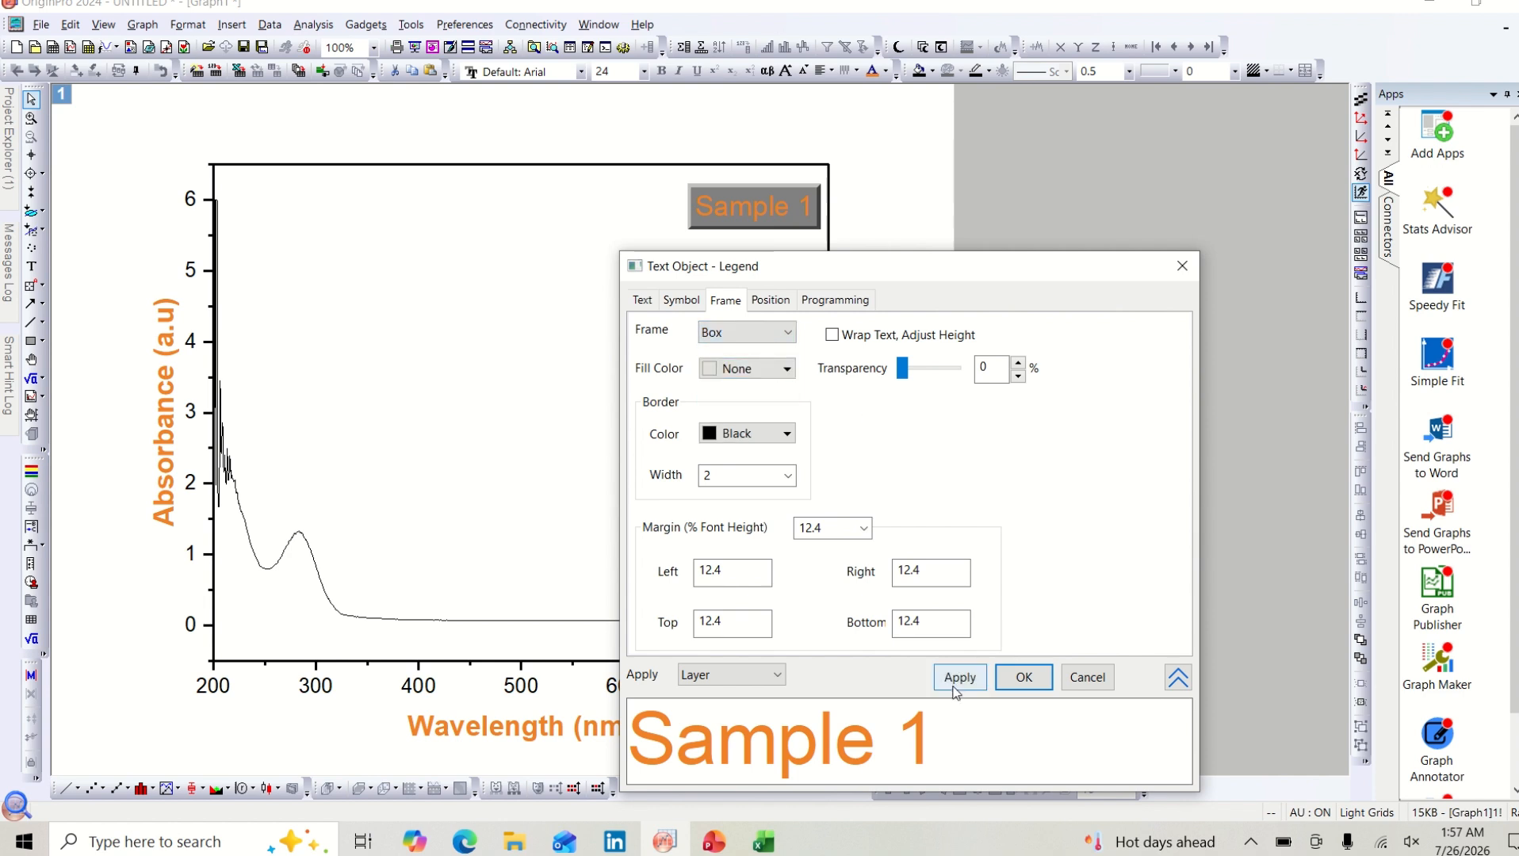
pyautogui.click(955, 691)
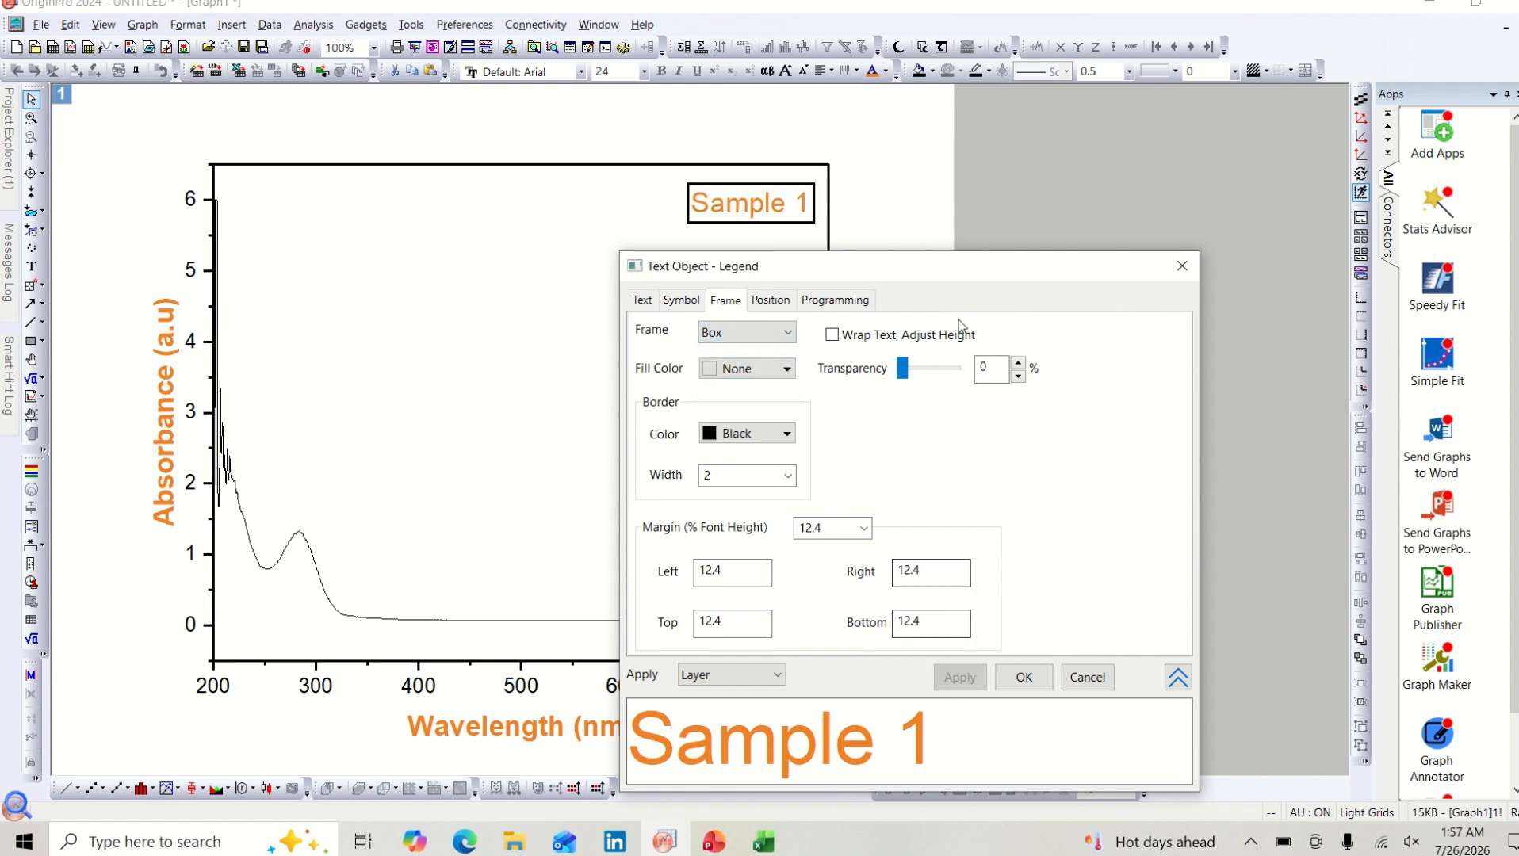
# Step: Accept the legend's frame settings and close its properties
pyautogui.moveTo(938, 267); pyautogui.dragTo(1152, 162)
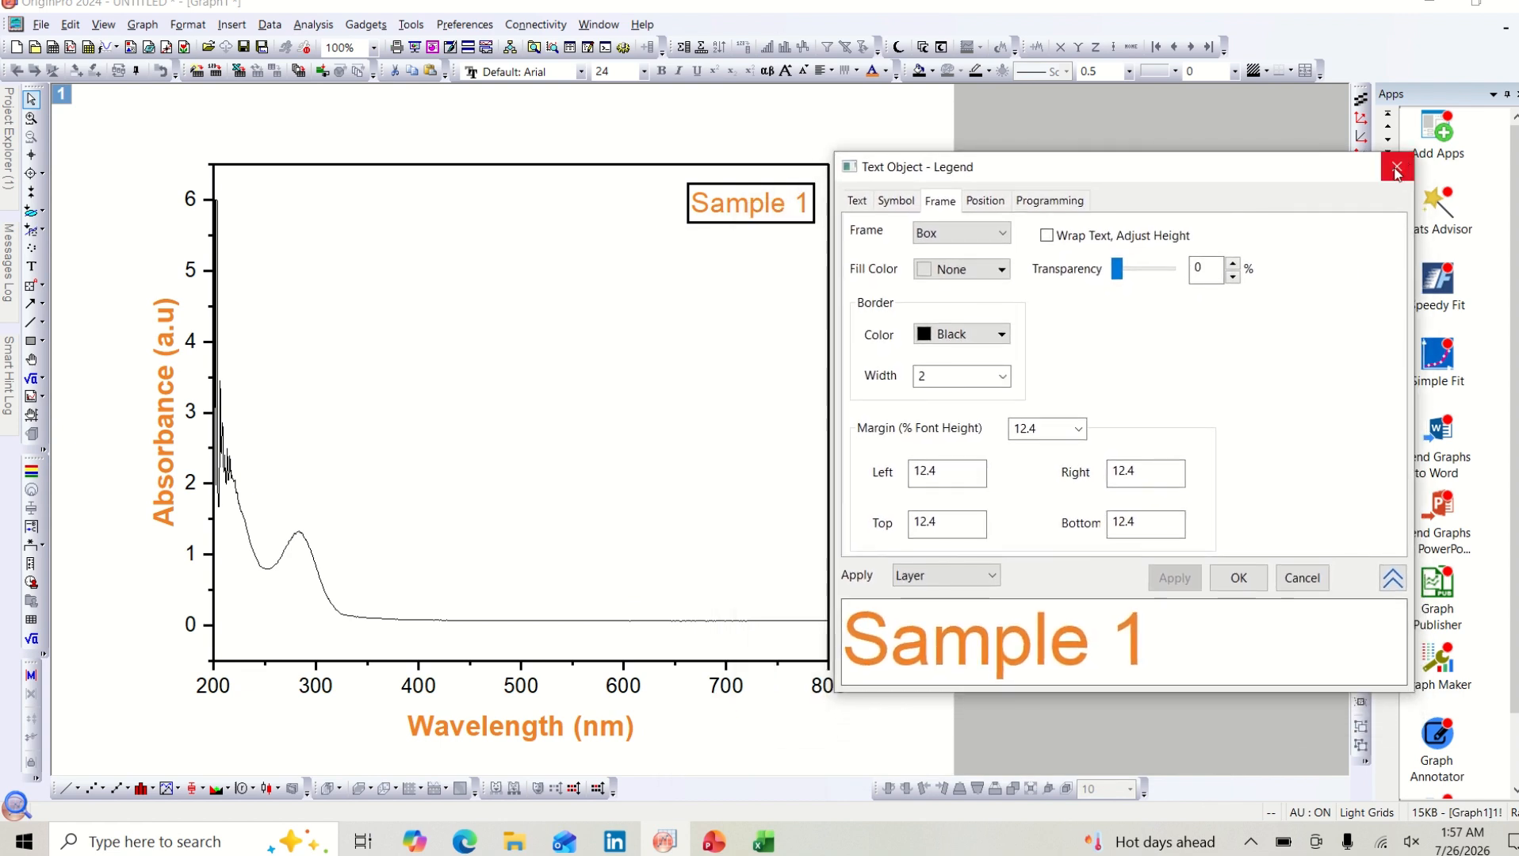
pyautogui.click(1248, 579)
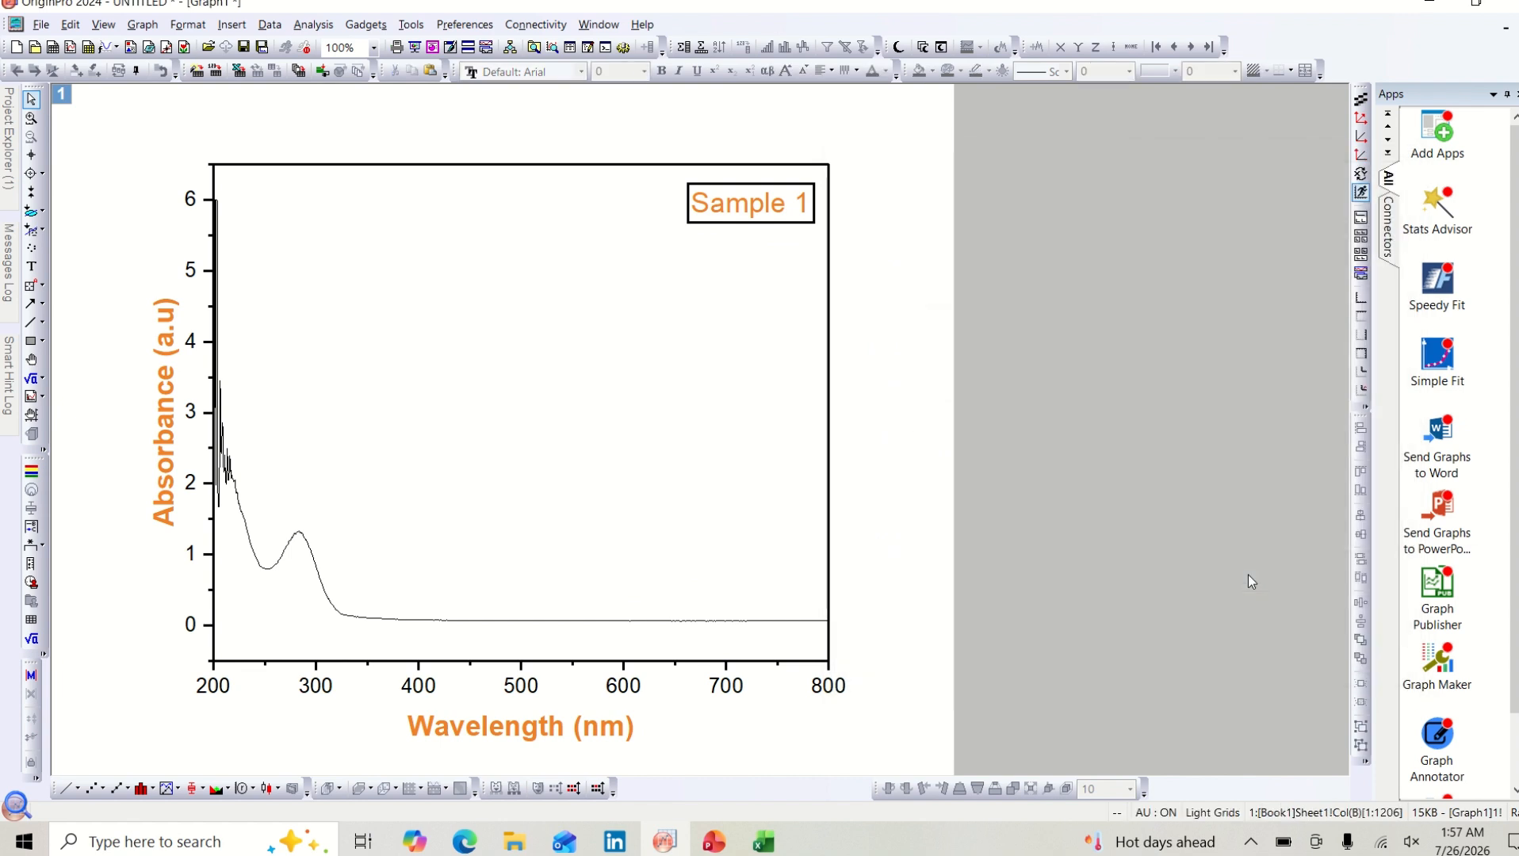
# Step: Set the absorbance curve's line thickness to 2 and its color to blue
pyautogui.click(325, 595)
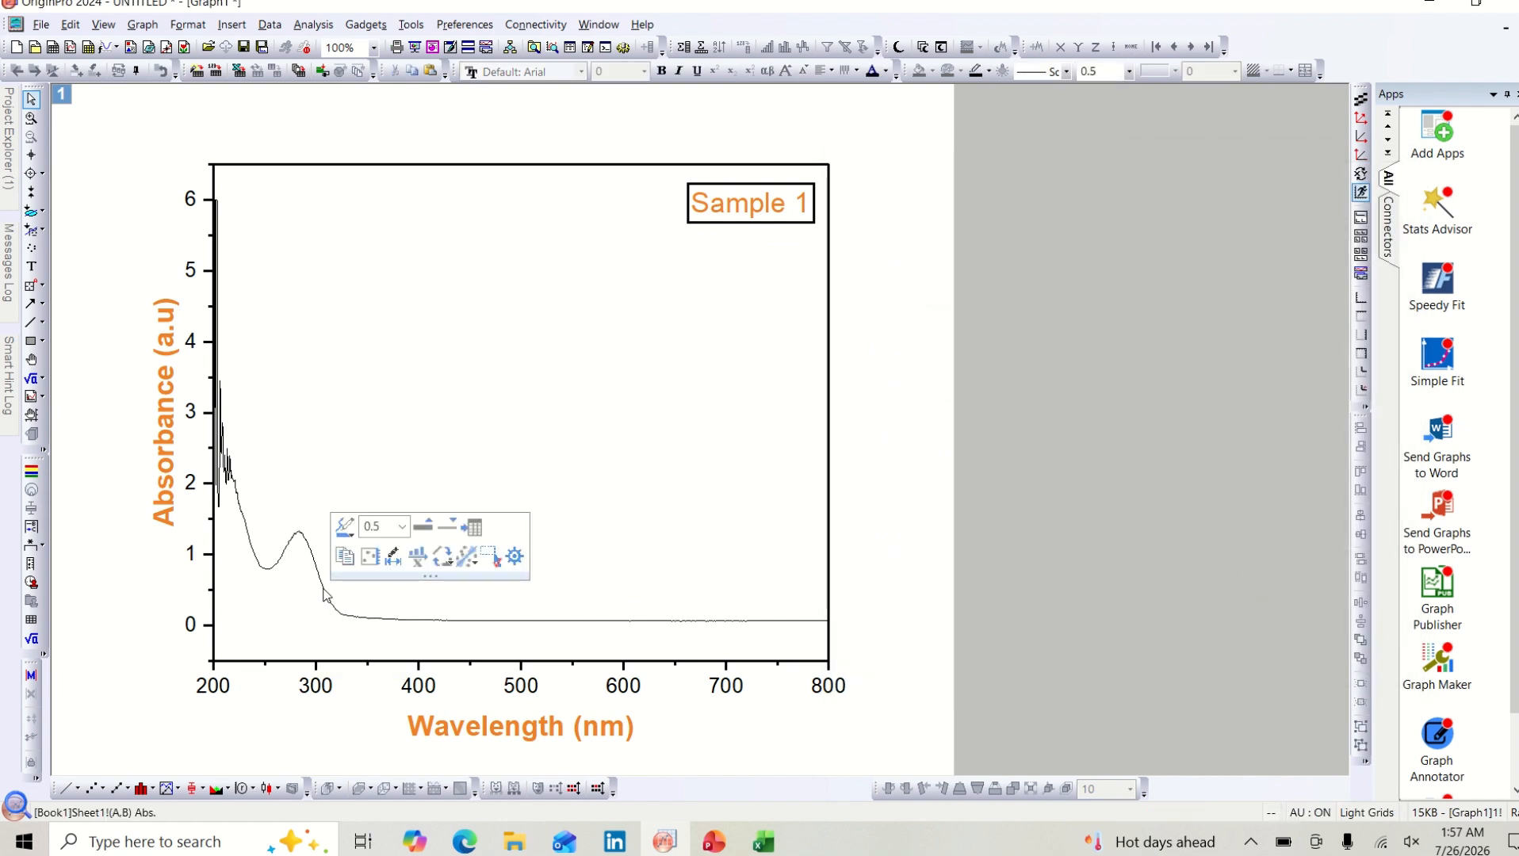
pyautogui.click(402, 527)
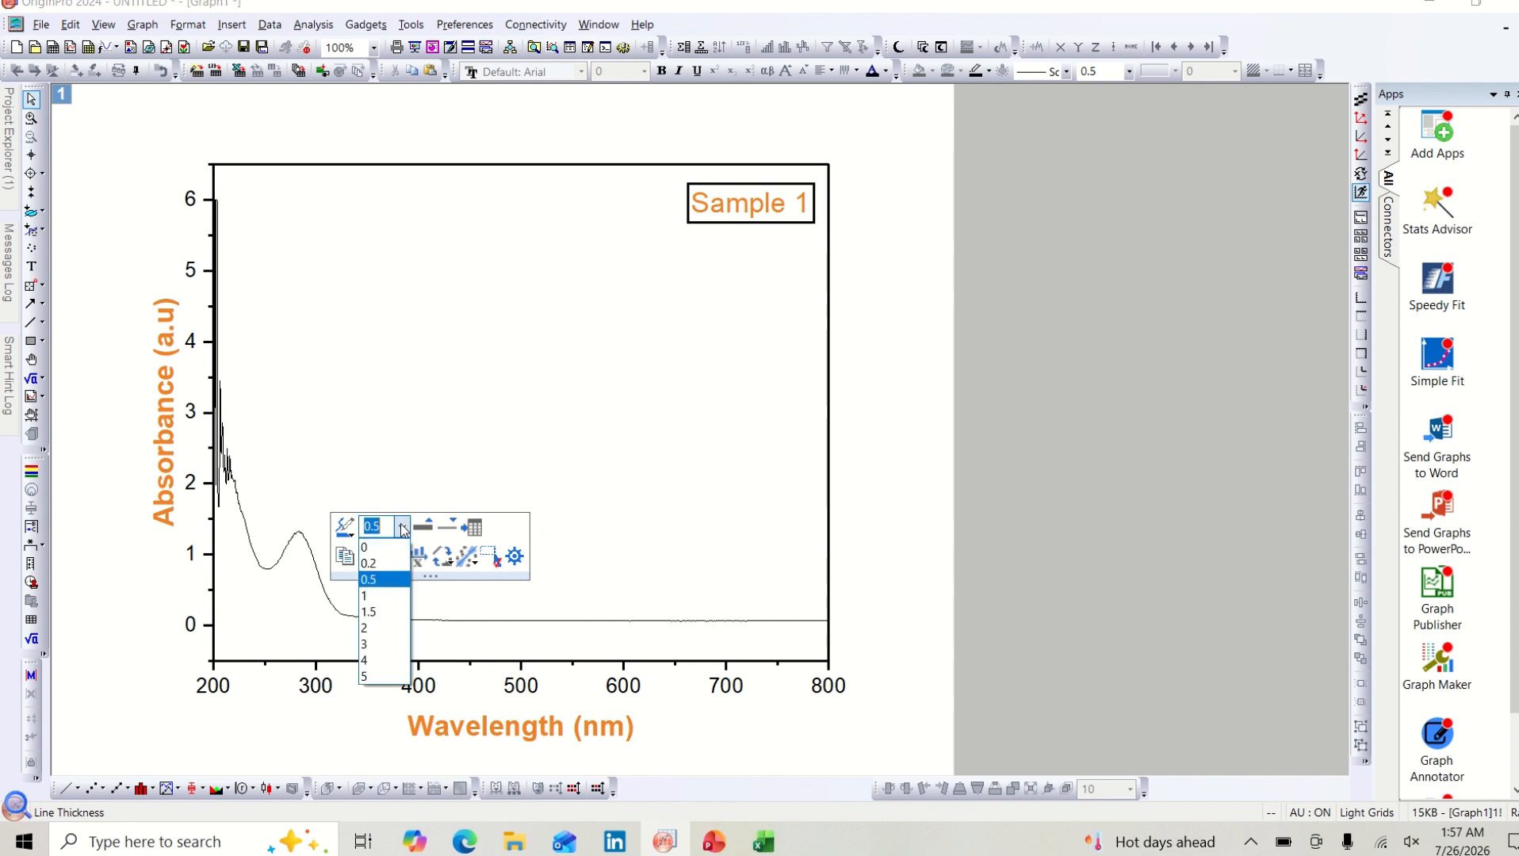
pyautogui.click(392, 627)
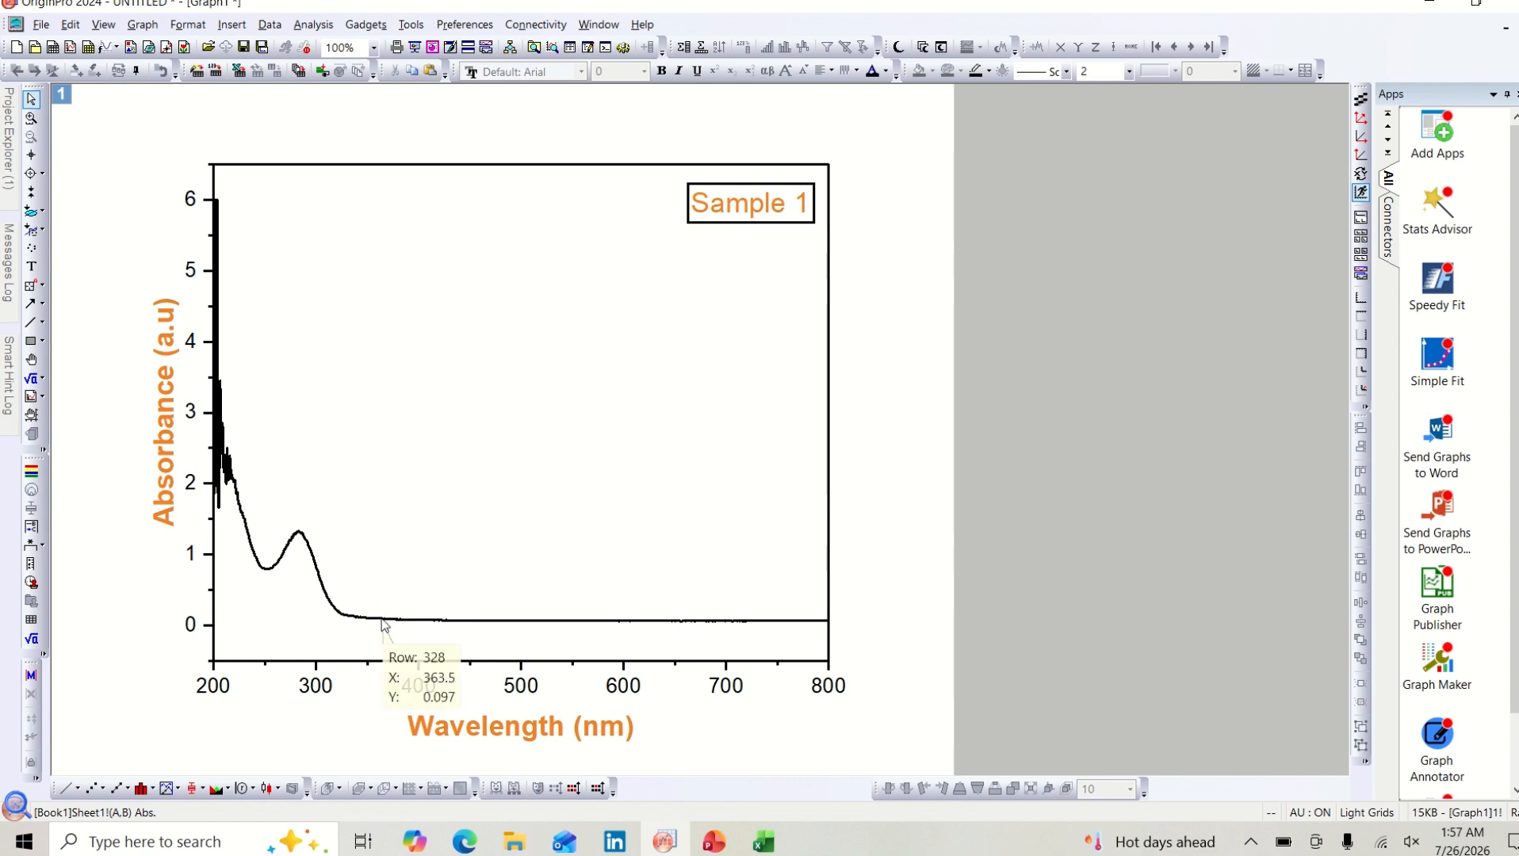
pyautogui.click(382, 625)
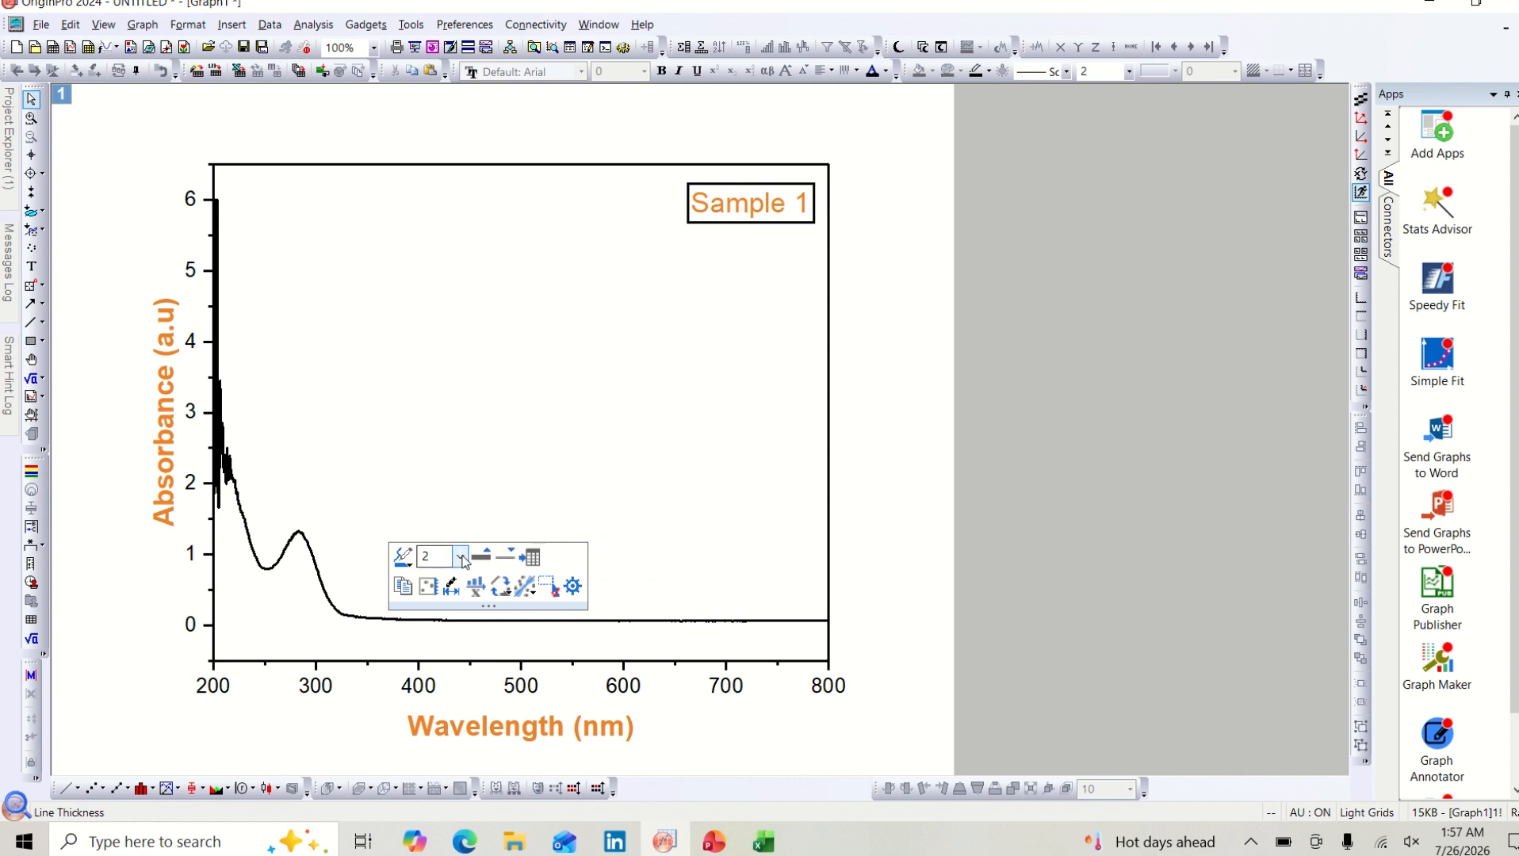
pyautogui.click(404, 563)
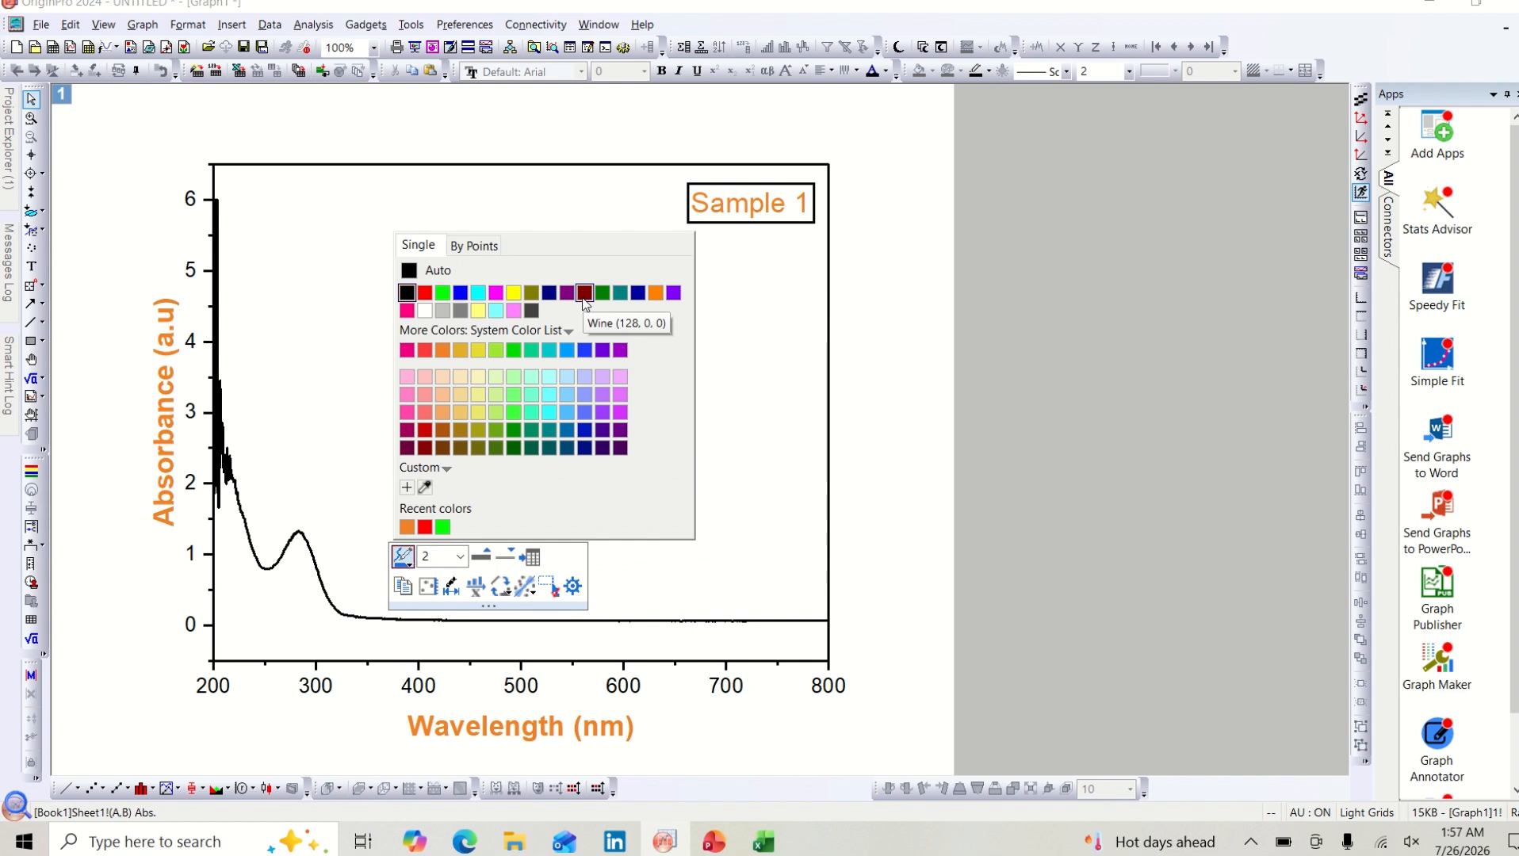
pyautogui.click(461, 295)
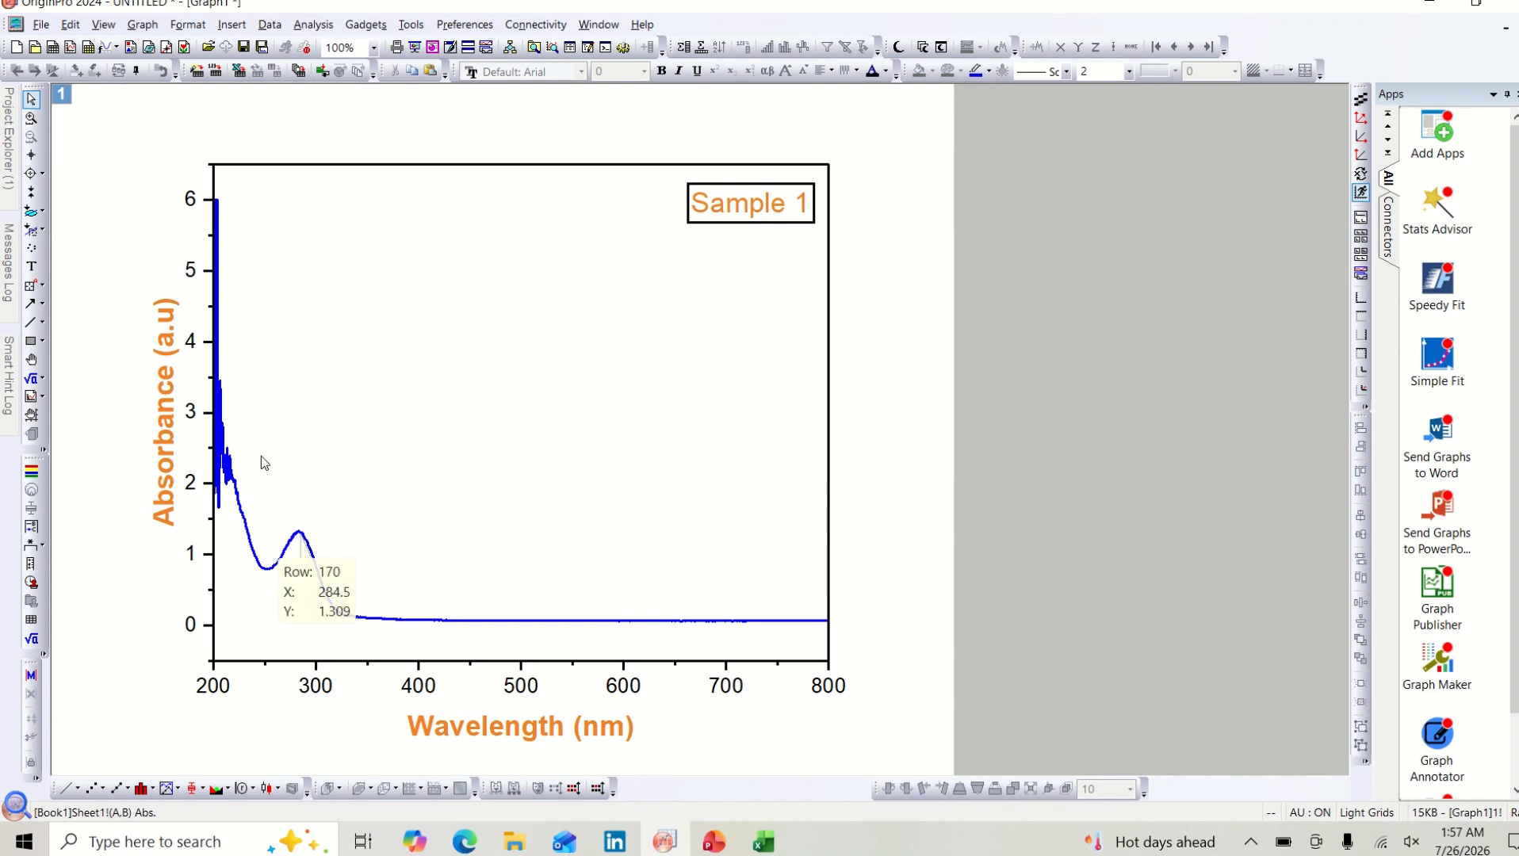
# Step: Annotate the curve with coordinate labels at its 283 nm peak and at 213.5 nm, and return to object selection mode
pyautogui.click(32, 287)
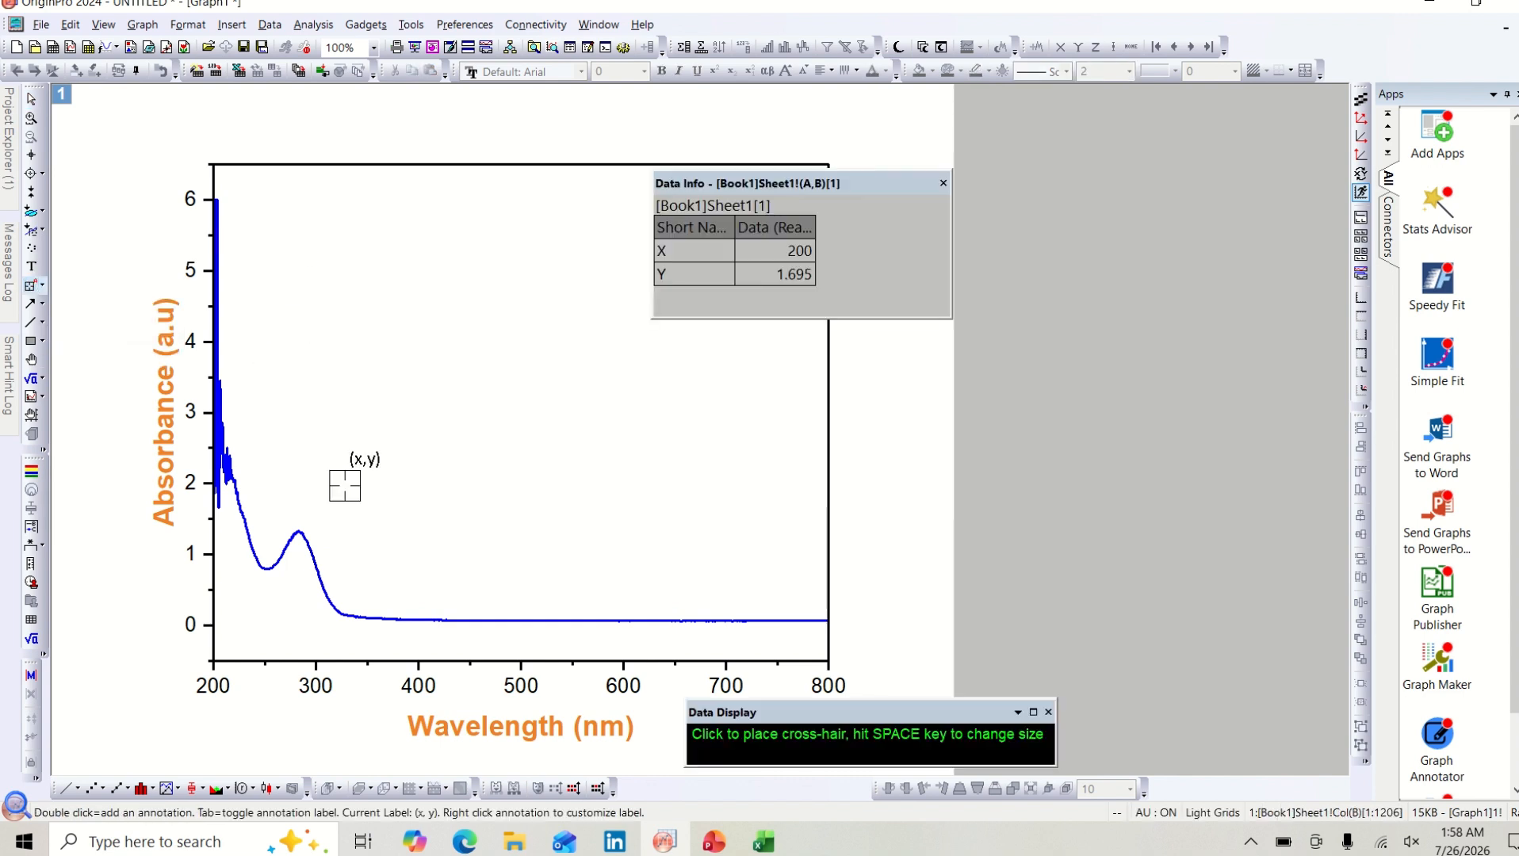
pyautogui.click(298, 531)
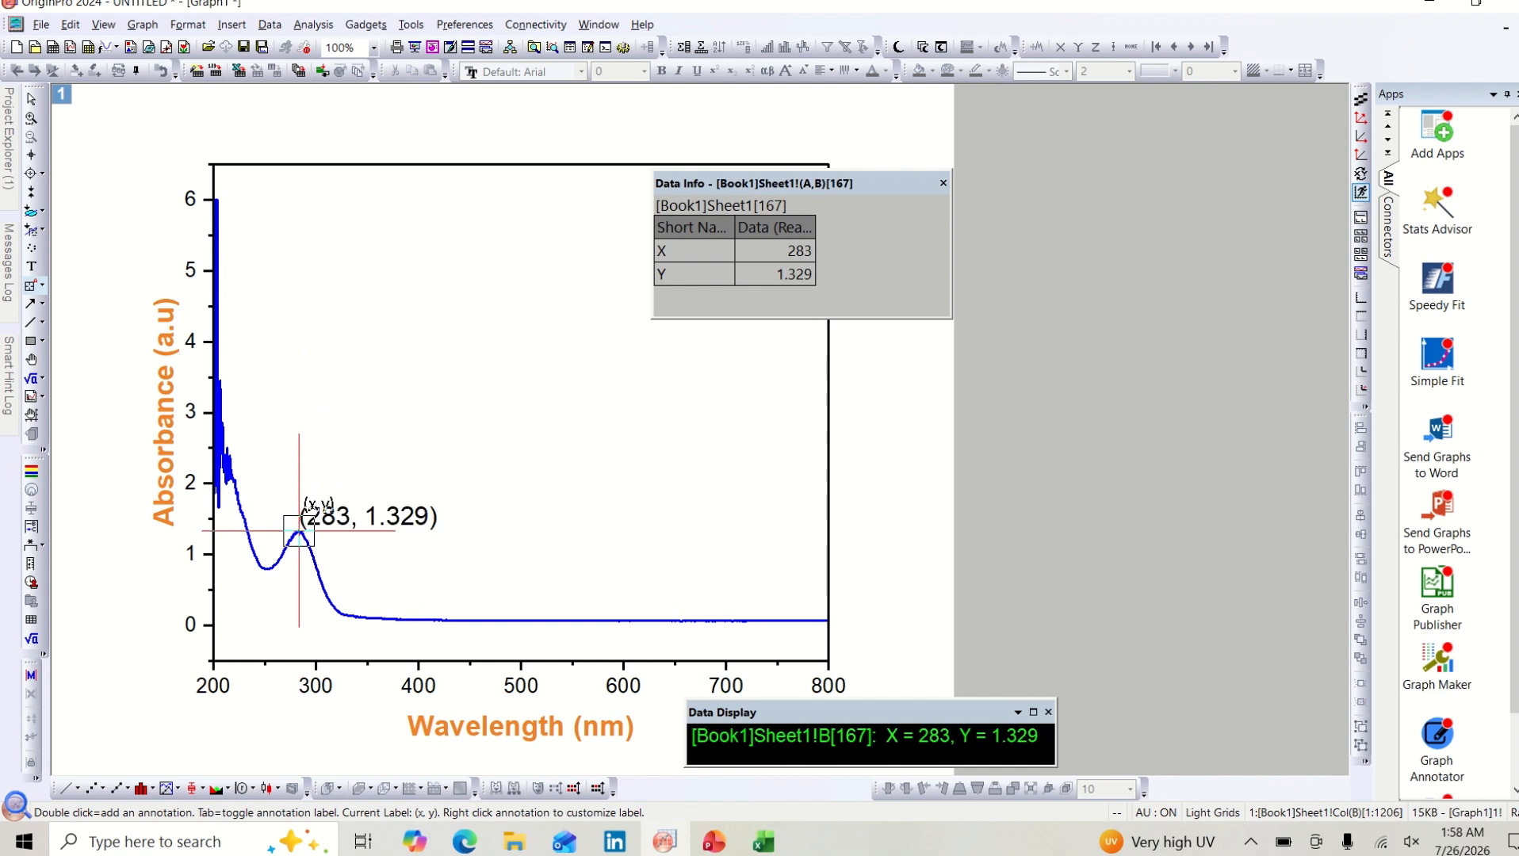
pyautogui.click(227, 449)
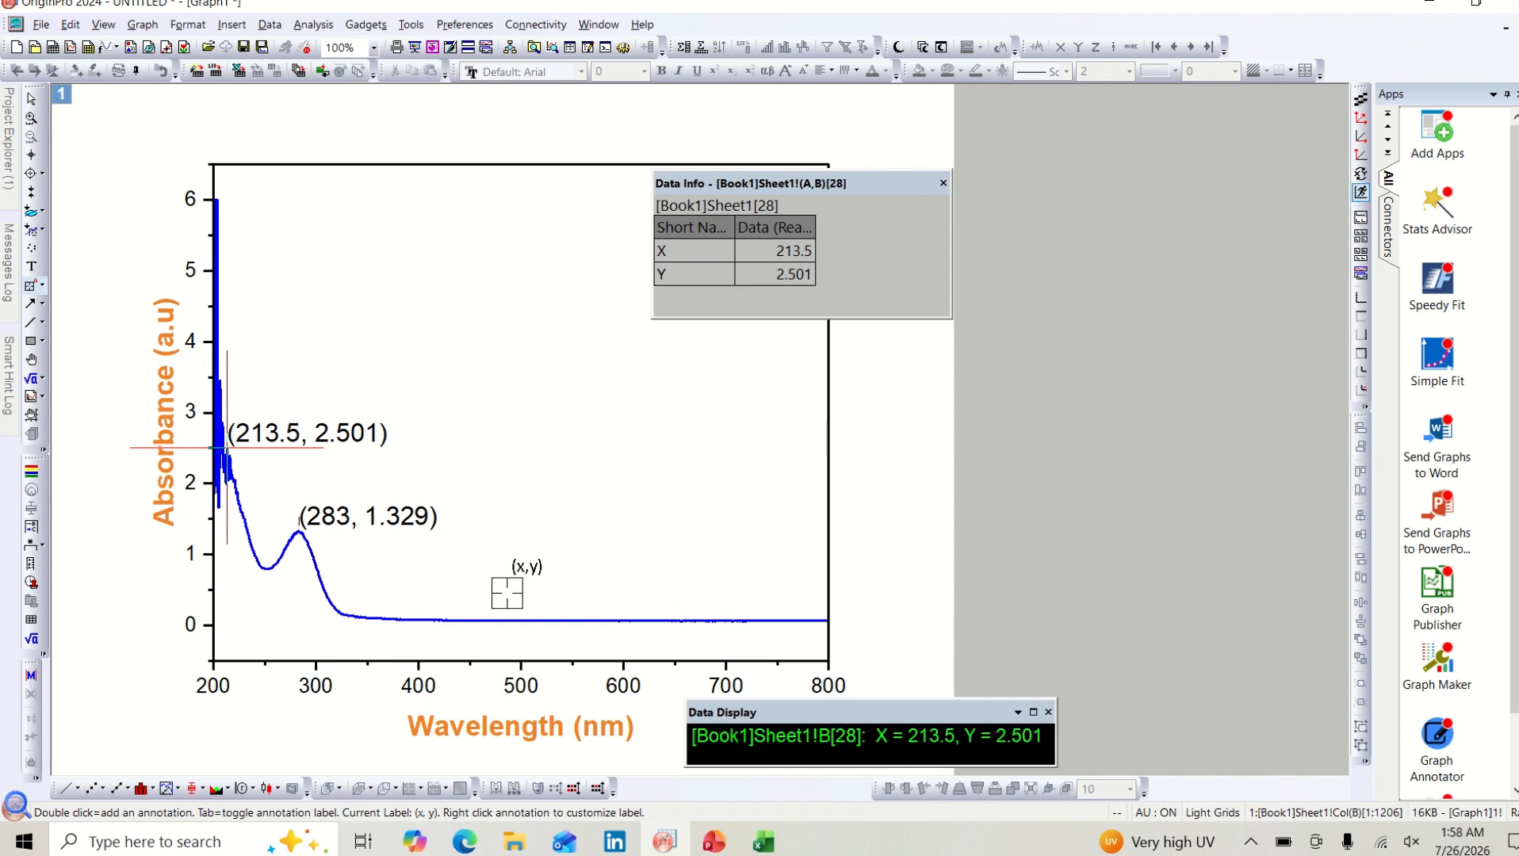
pyautogui.click(943, 183)
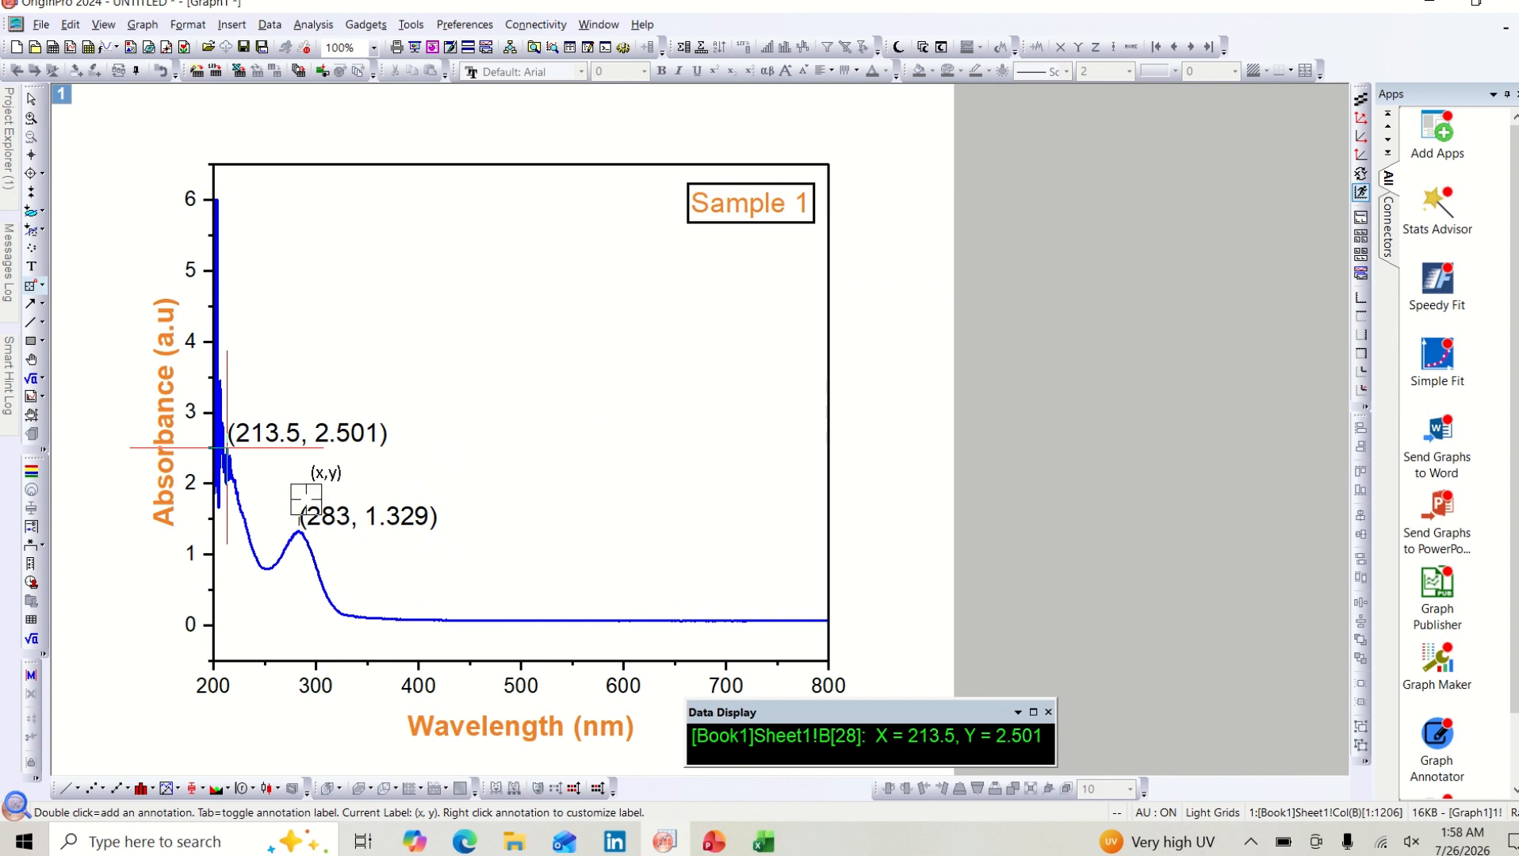
pyautogui.click(32, 99)
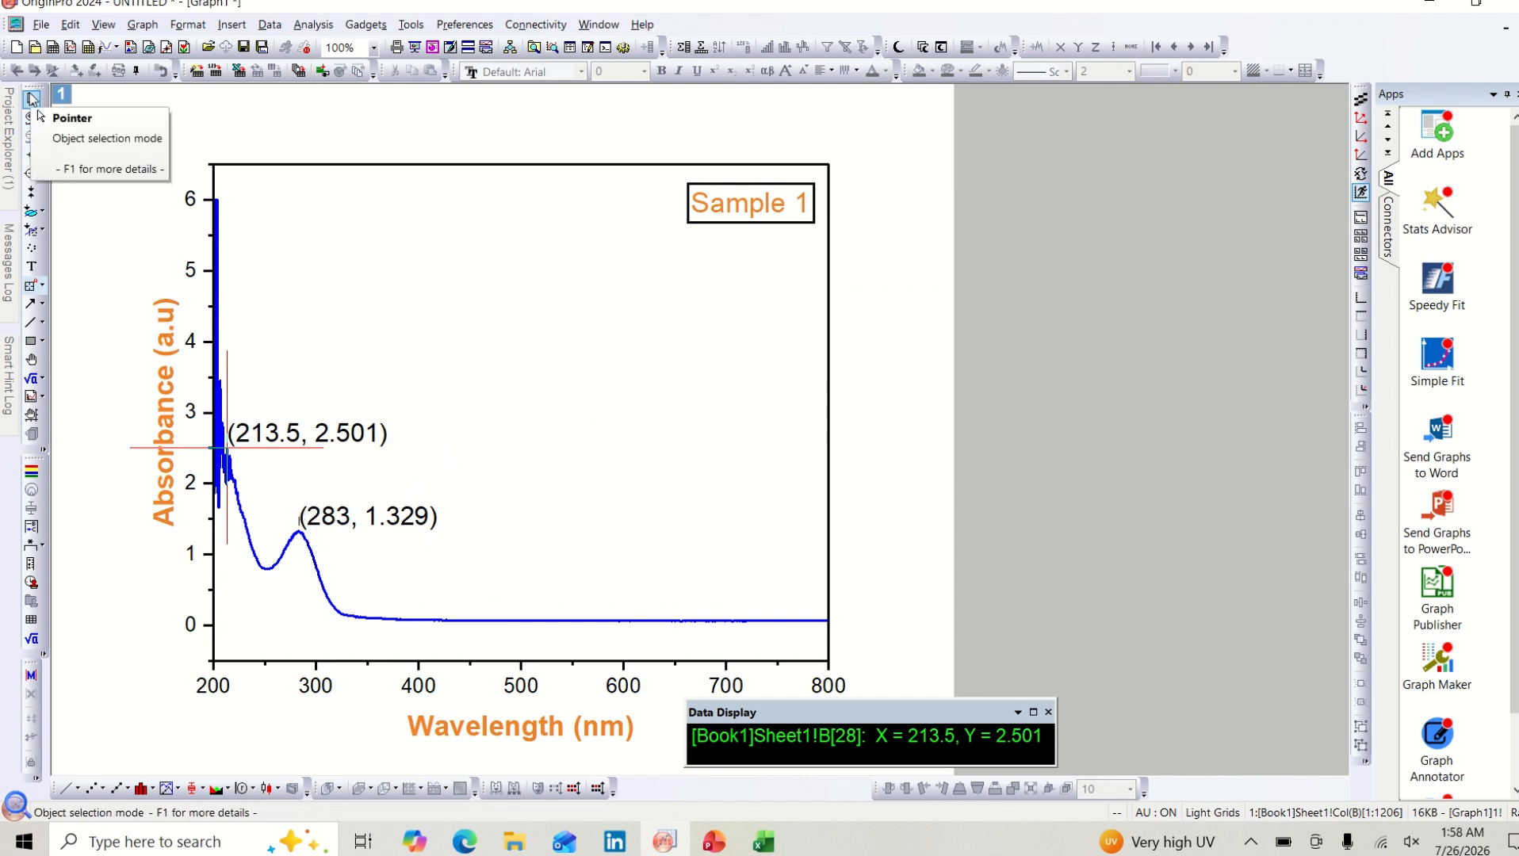
pyautogui.click(31, 98)
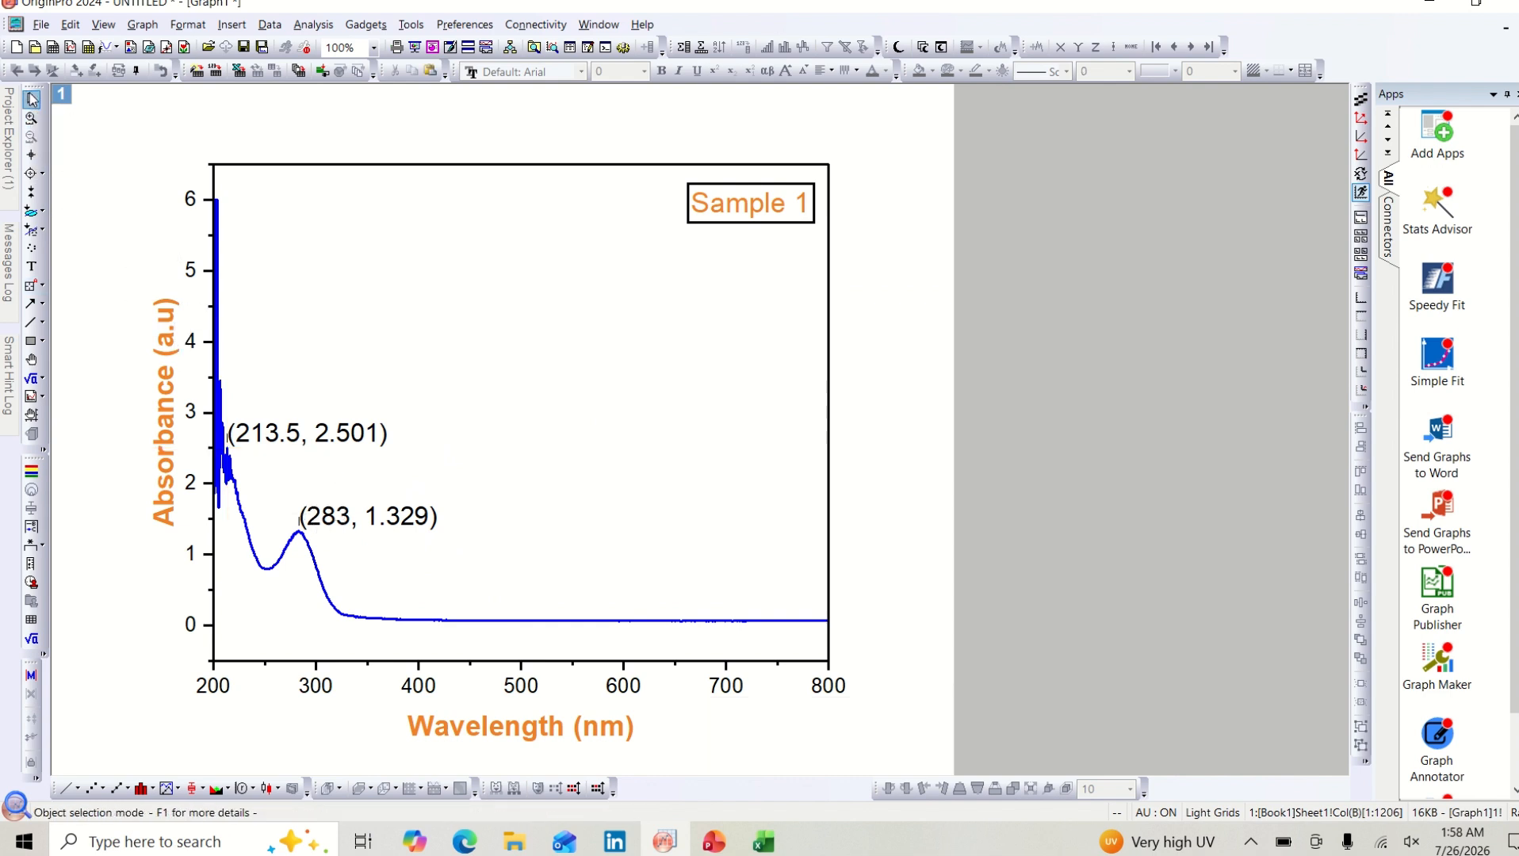
# Step: Shorten the text of the 283 nm peak annotation to $(x), removing the parentheses and the y value
pyautogui.click(309, 520)
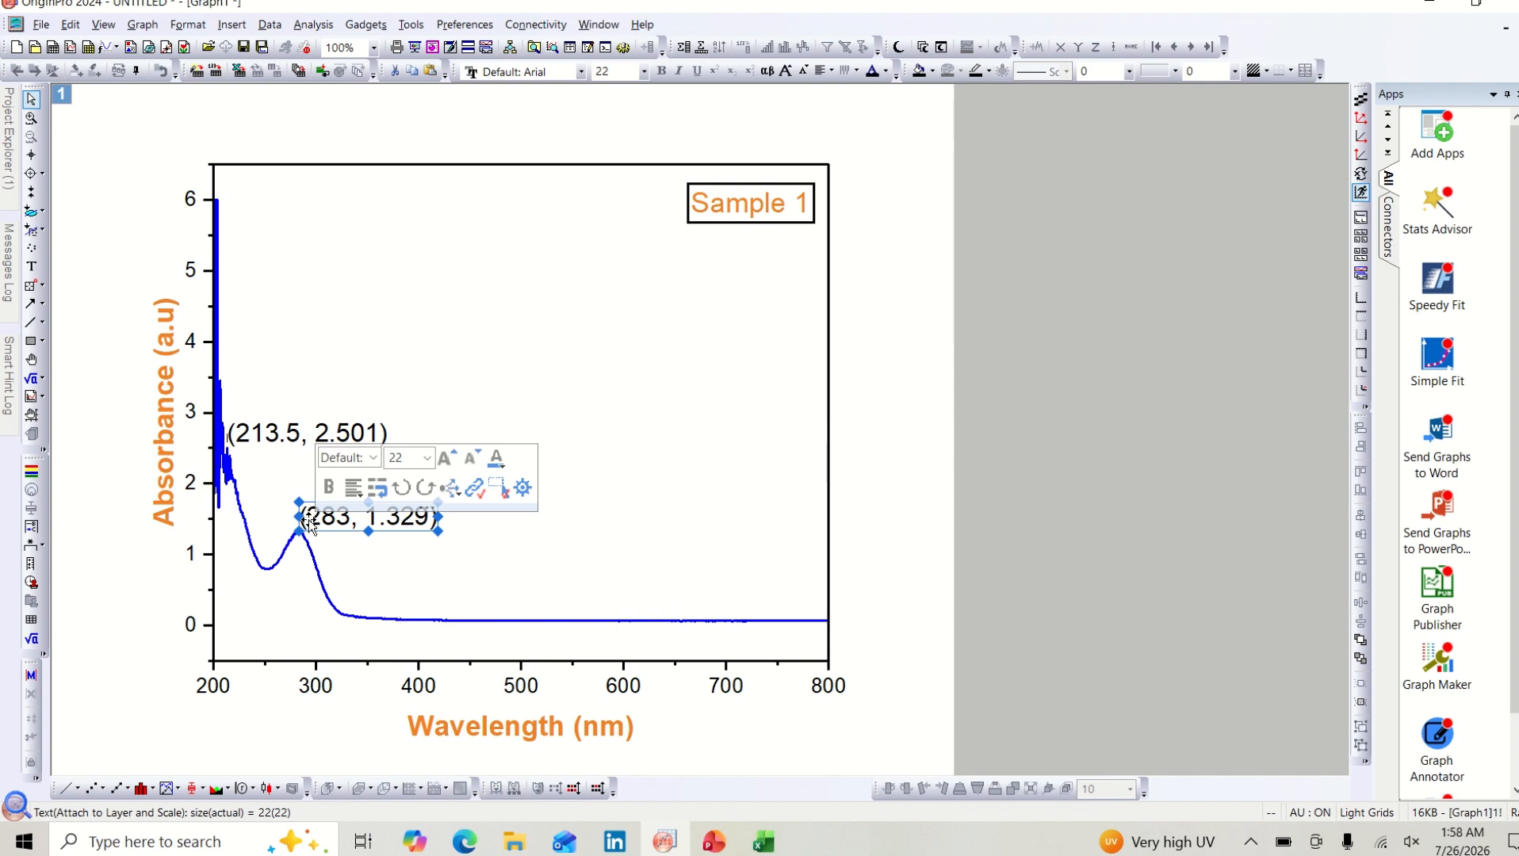
pyautogui.doubleClick(308, 520)
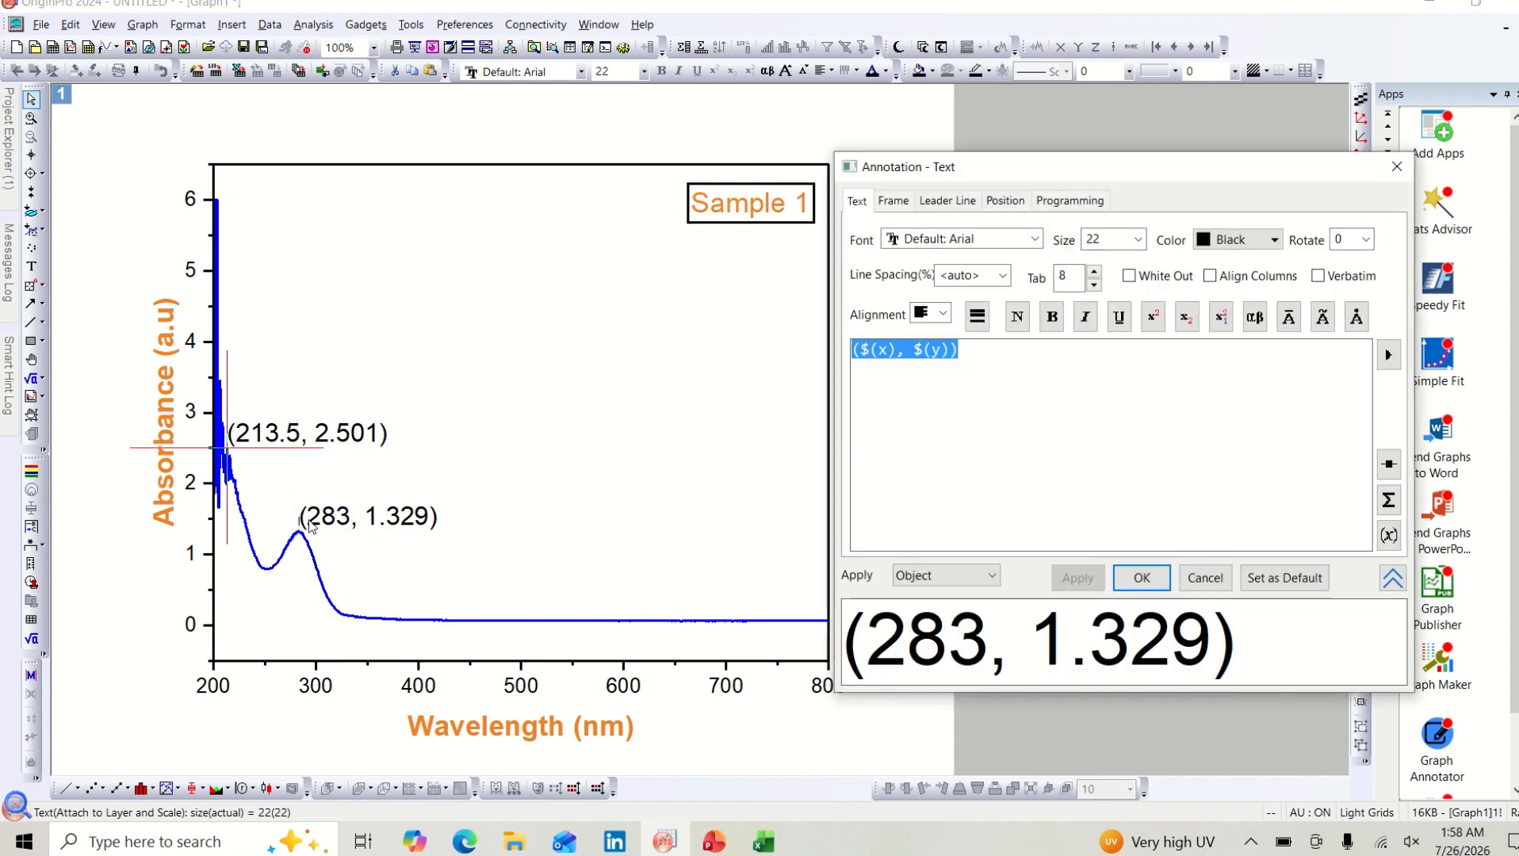
pyautogui.click(983, 350)
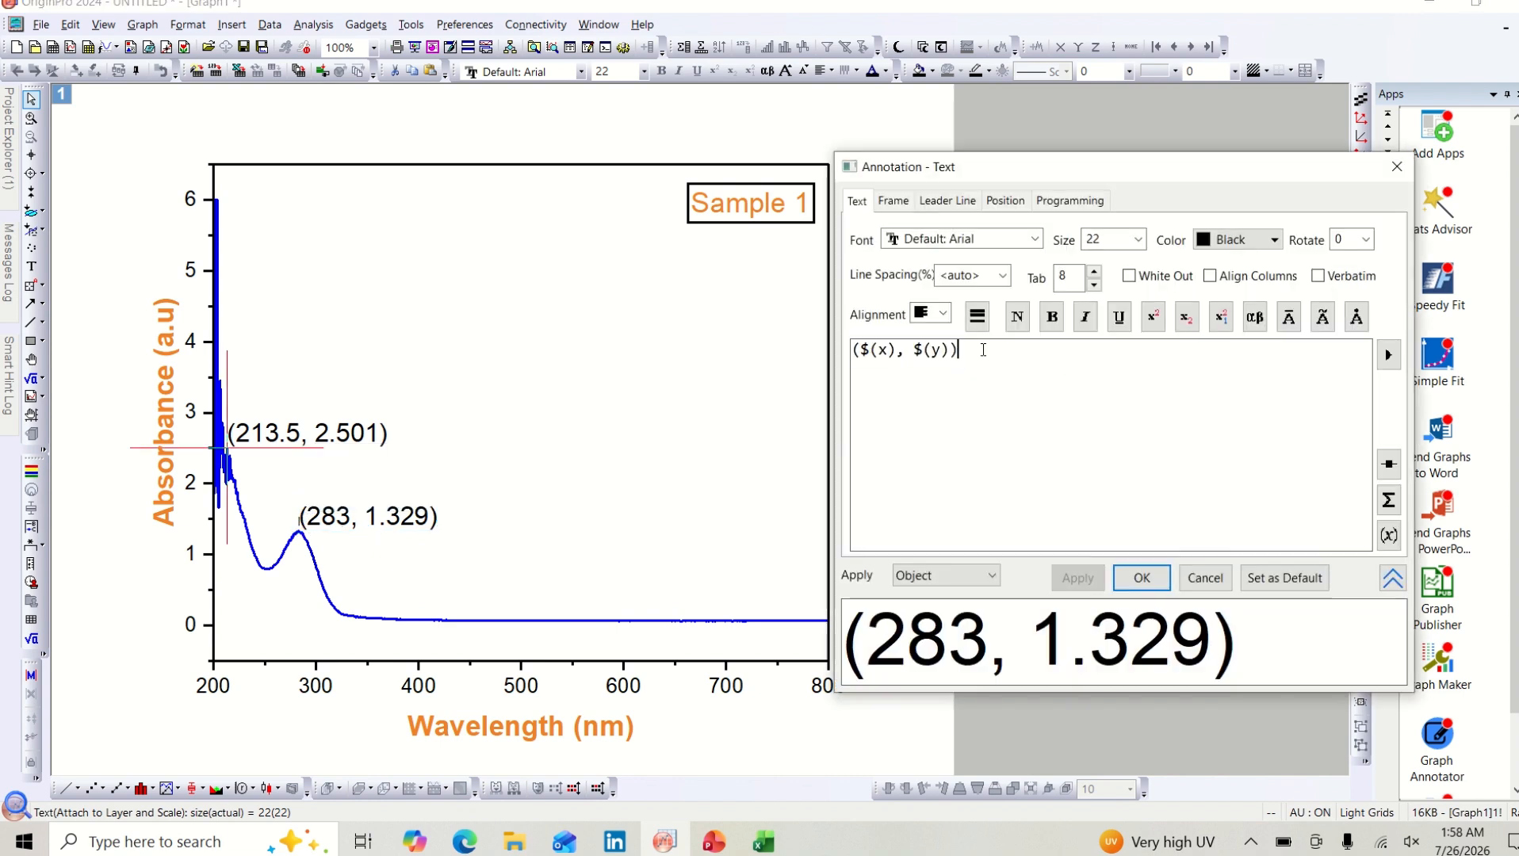
pyautogui.moveTo(983, 350); pyautogui.dragTo(900, 353)
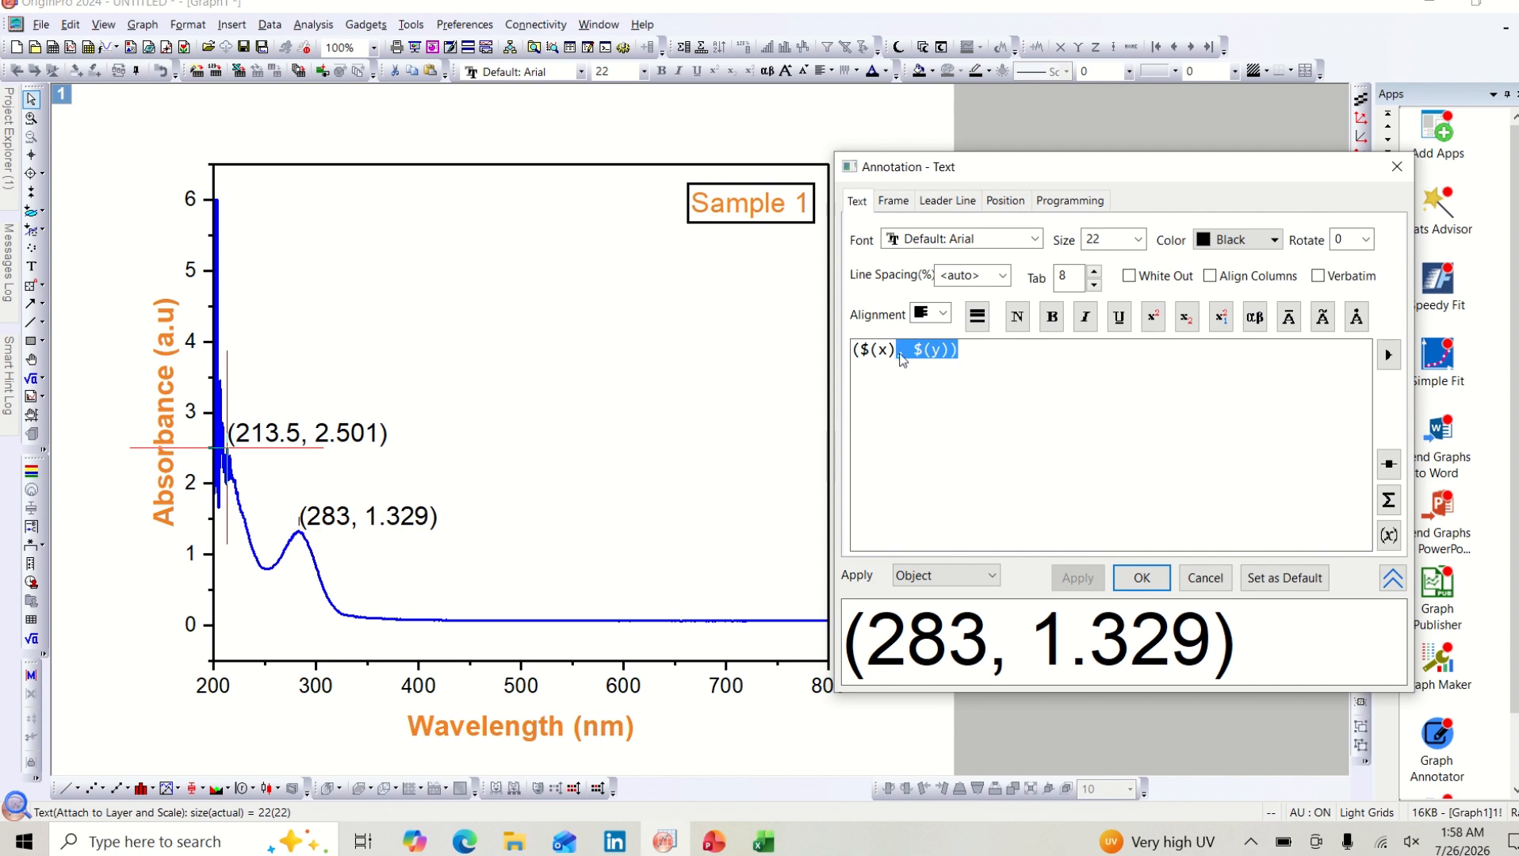
pyautogui.press('BackSpace')
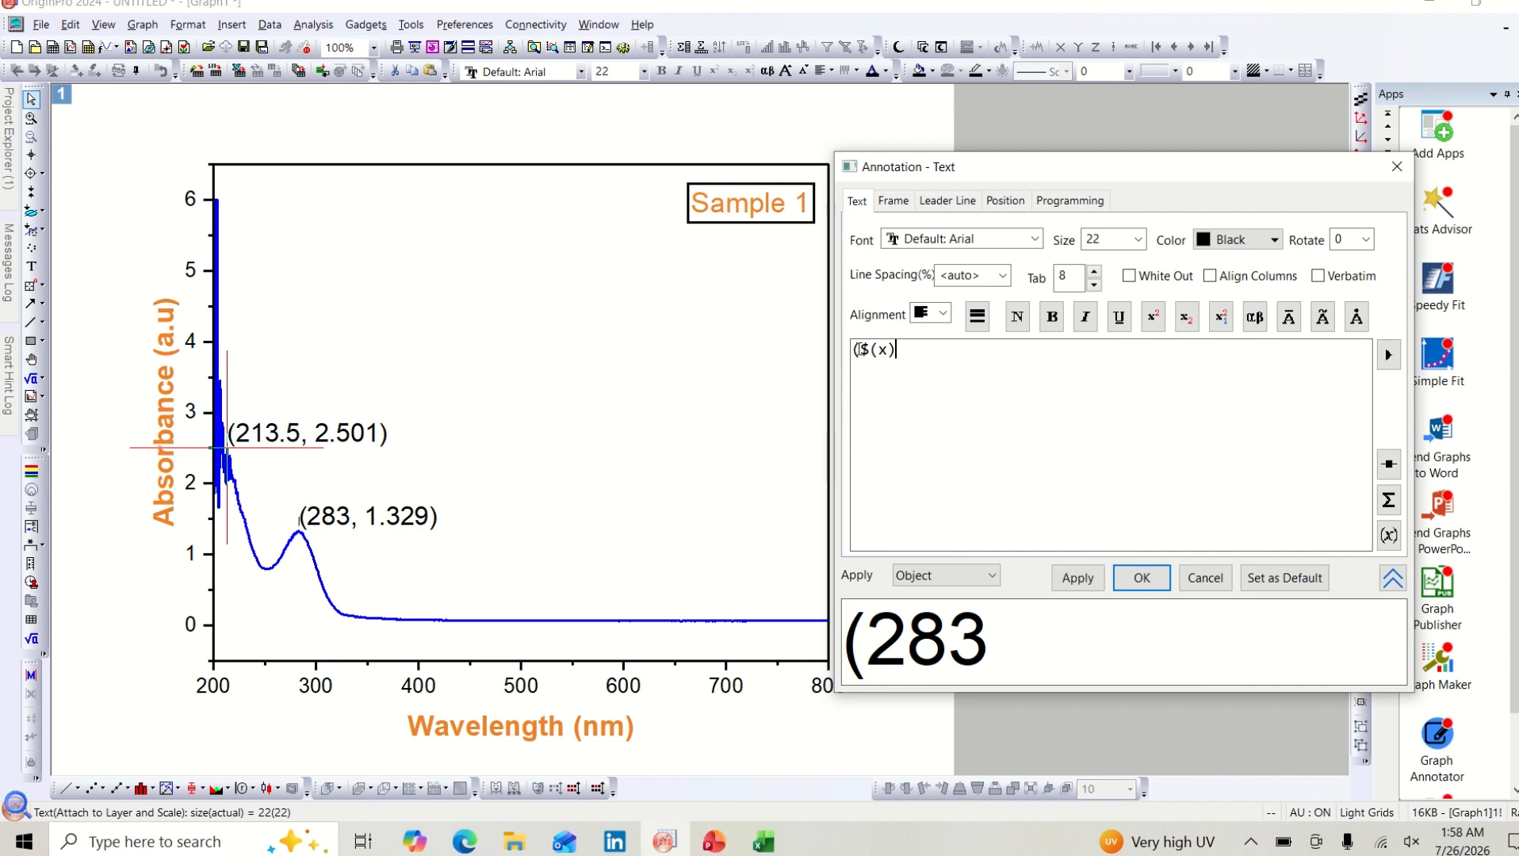
pyautogui.press('BackSpace')
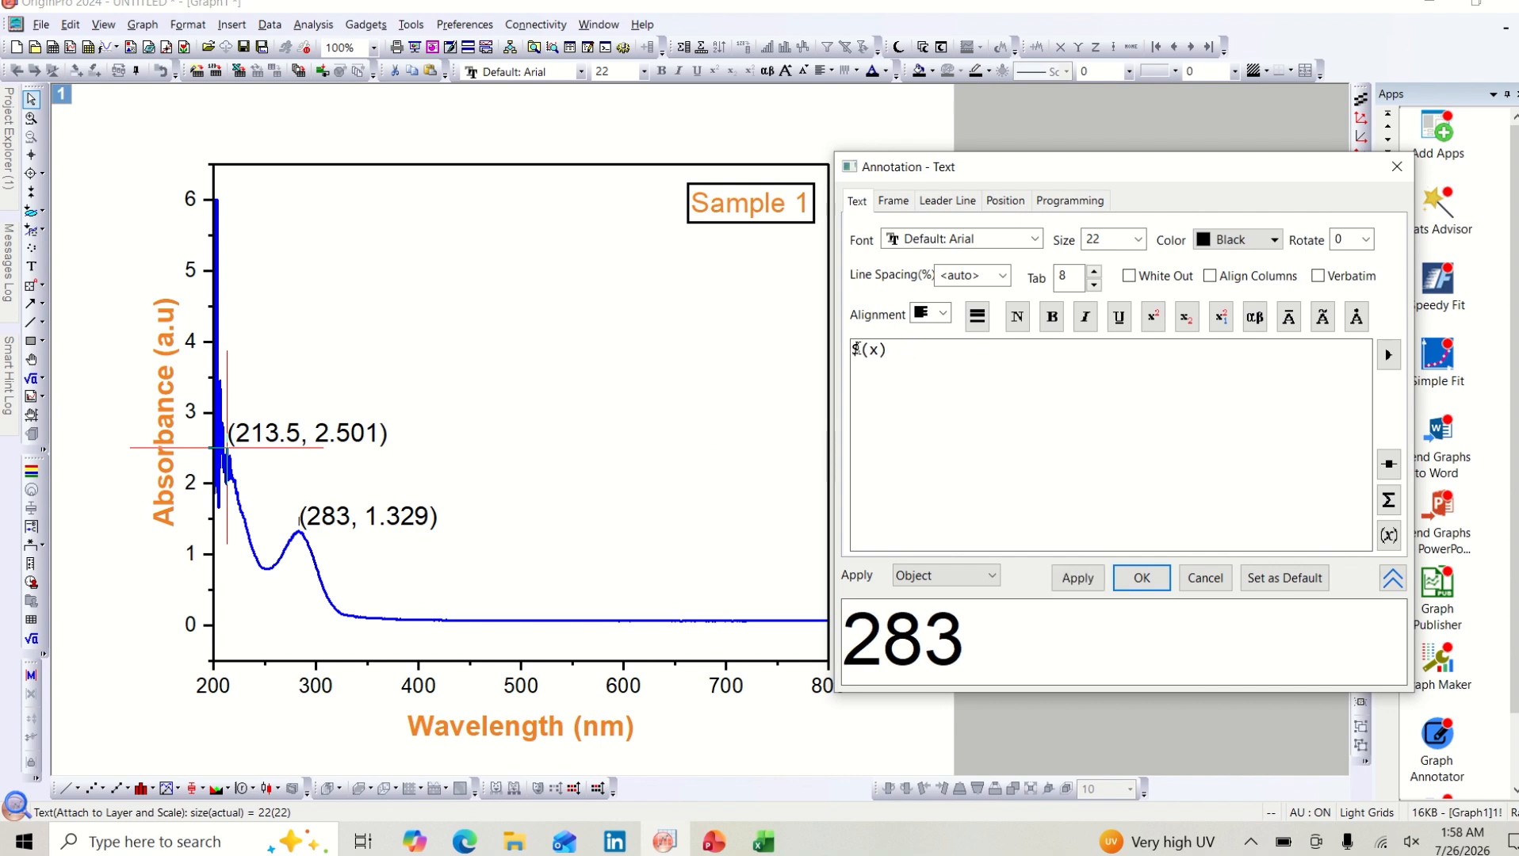
# Step: Rotate the 283 nm peak label by 90 degrees, set its color to Auto, and confirm the changes
pyautogui.click(1367, 239)
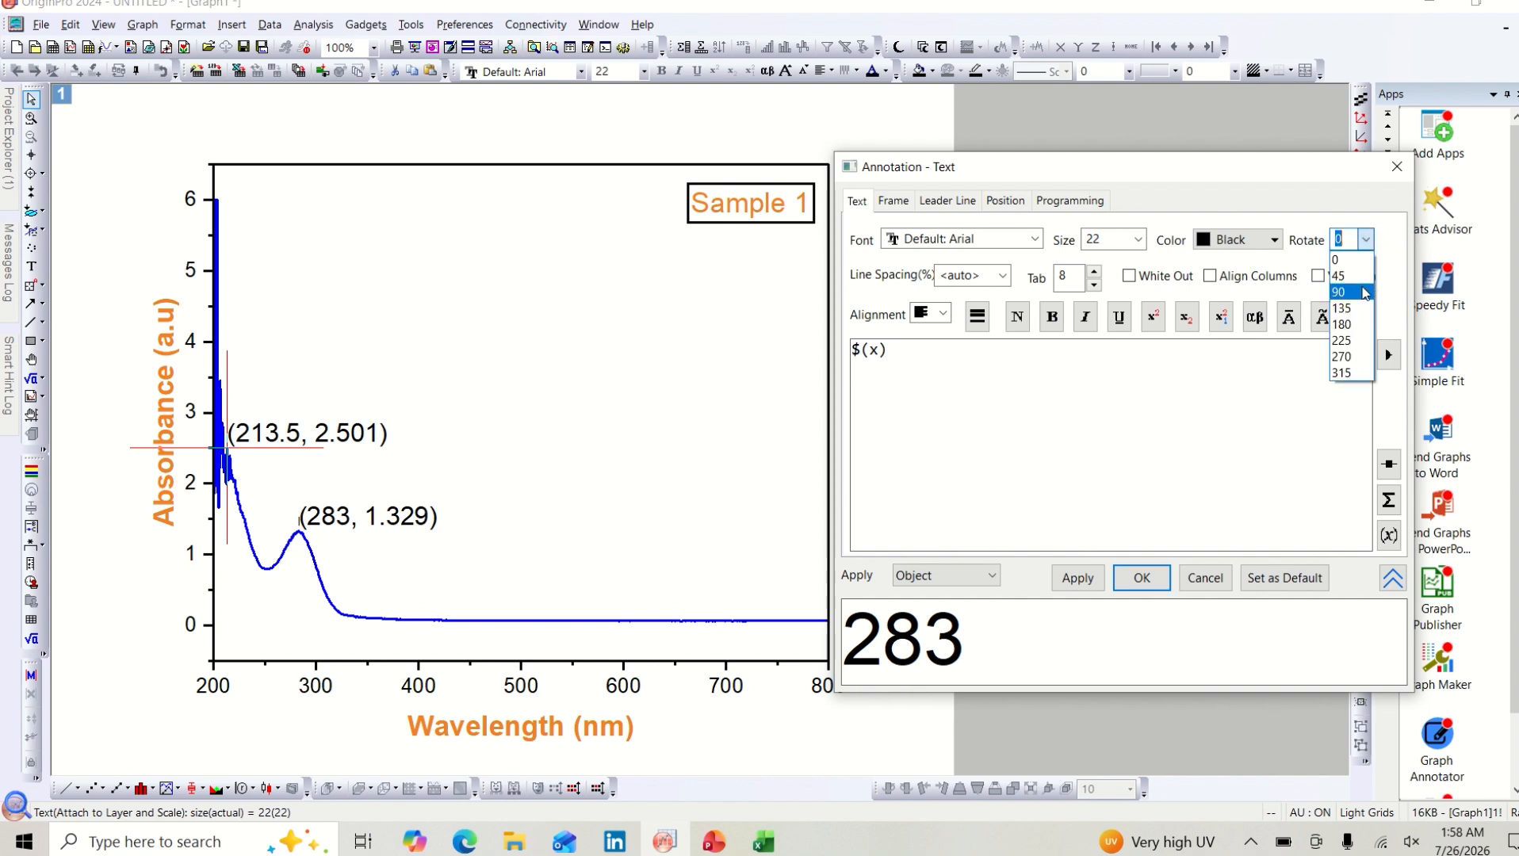
pyautogui.click(1364, 288)
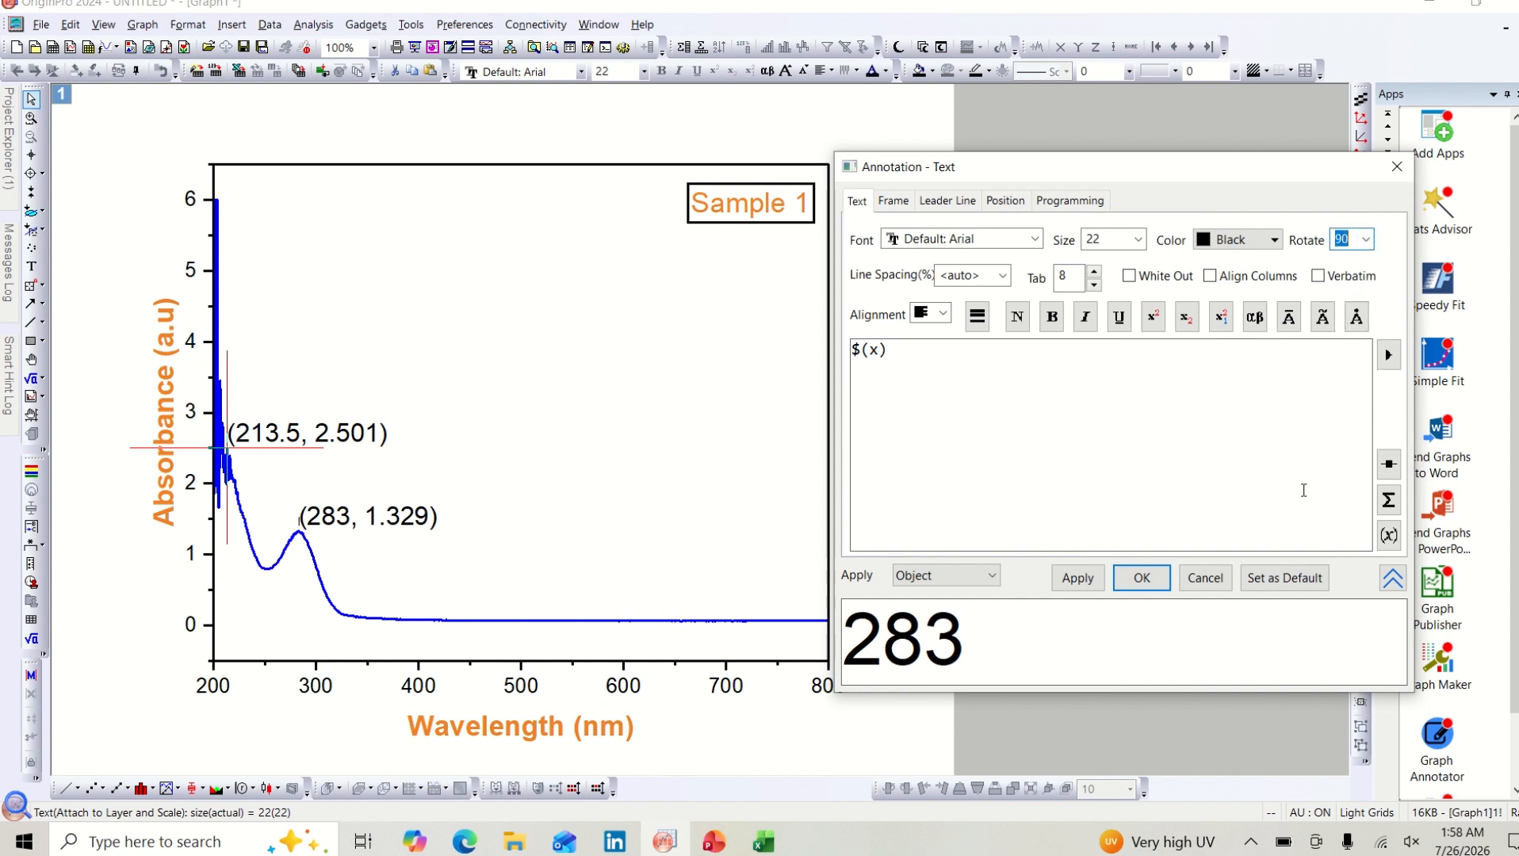
pyautogui.click(1080, 580)
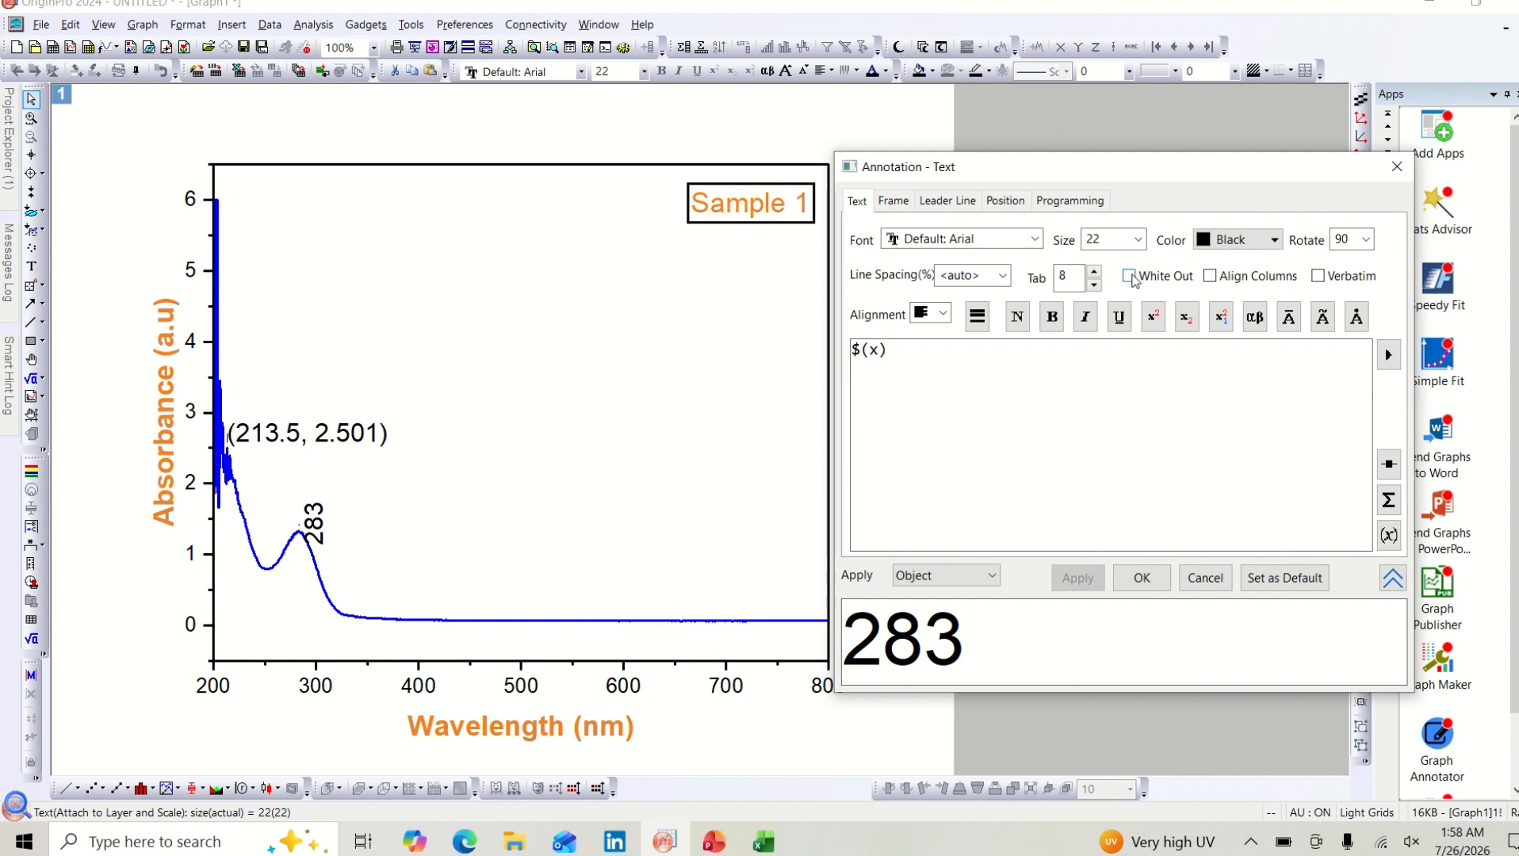
pyautogui.click(1273, 240)
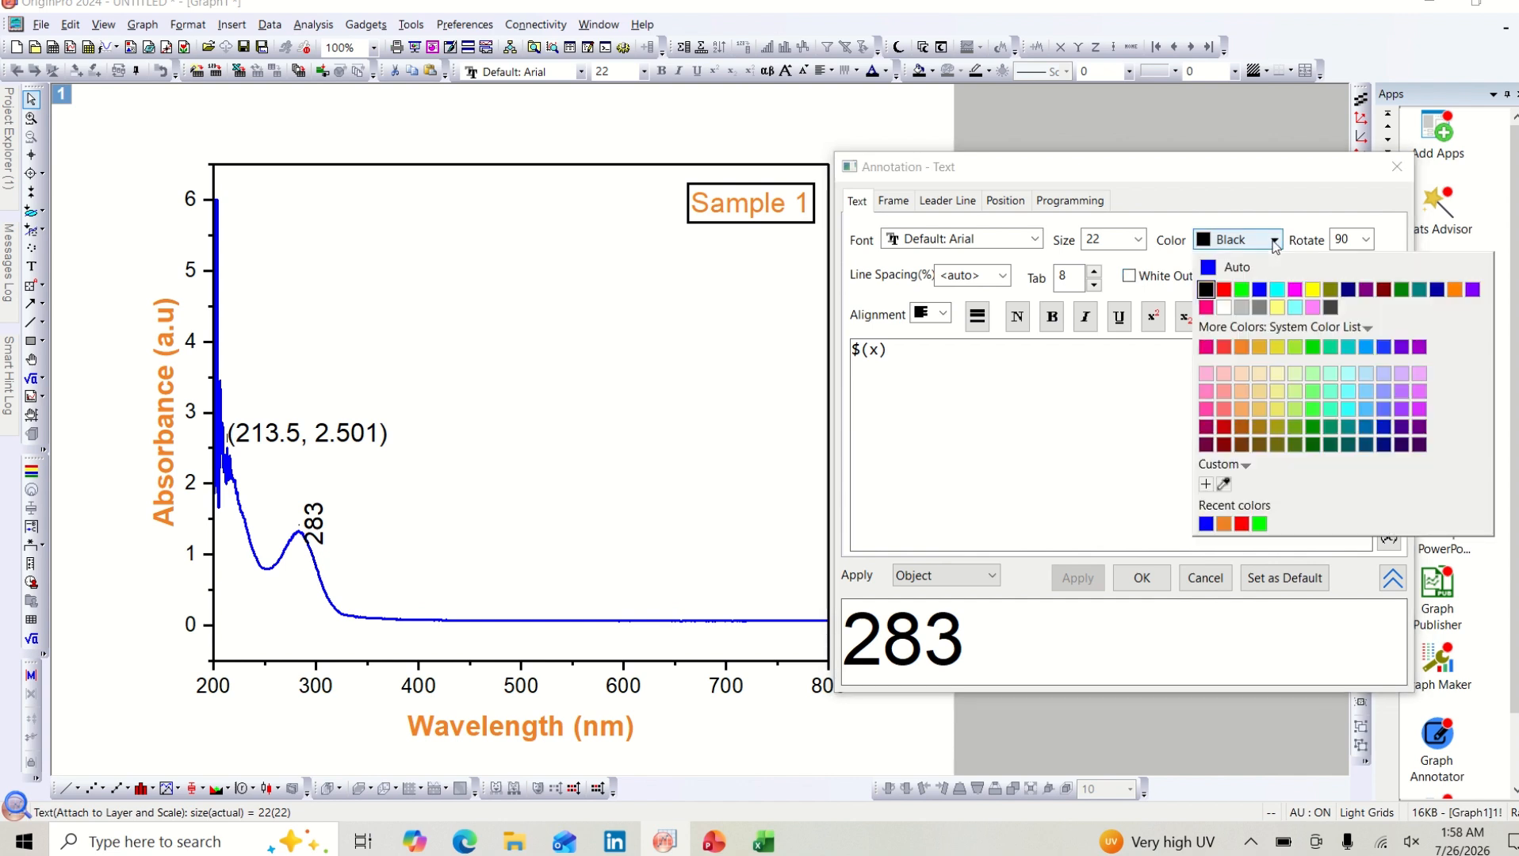
pyautogui.click(1209, 268)
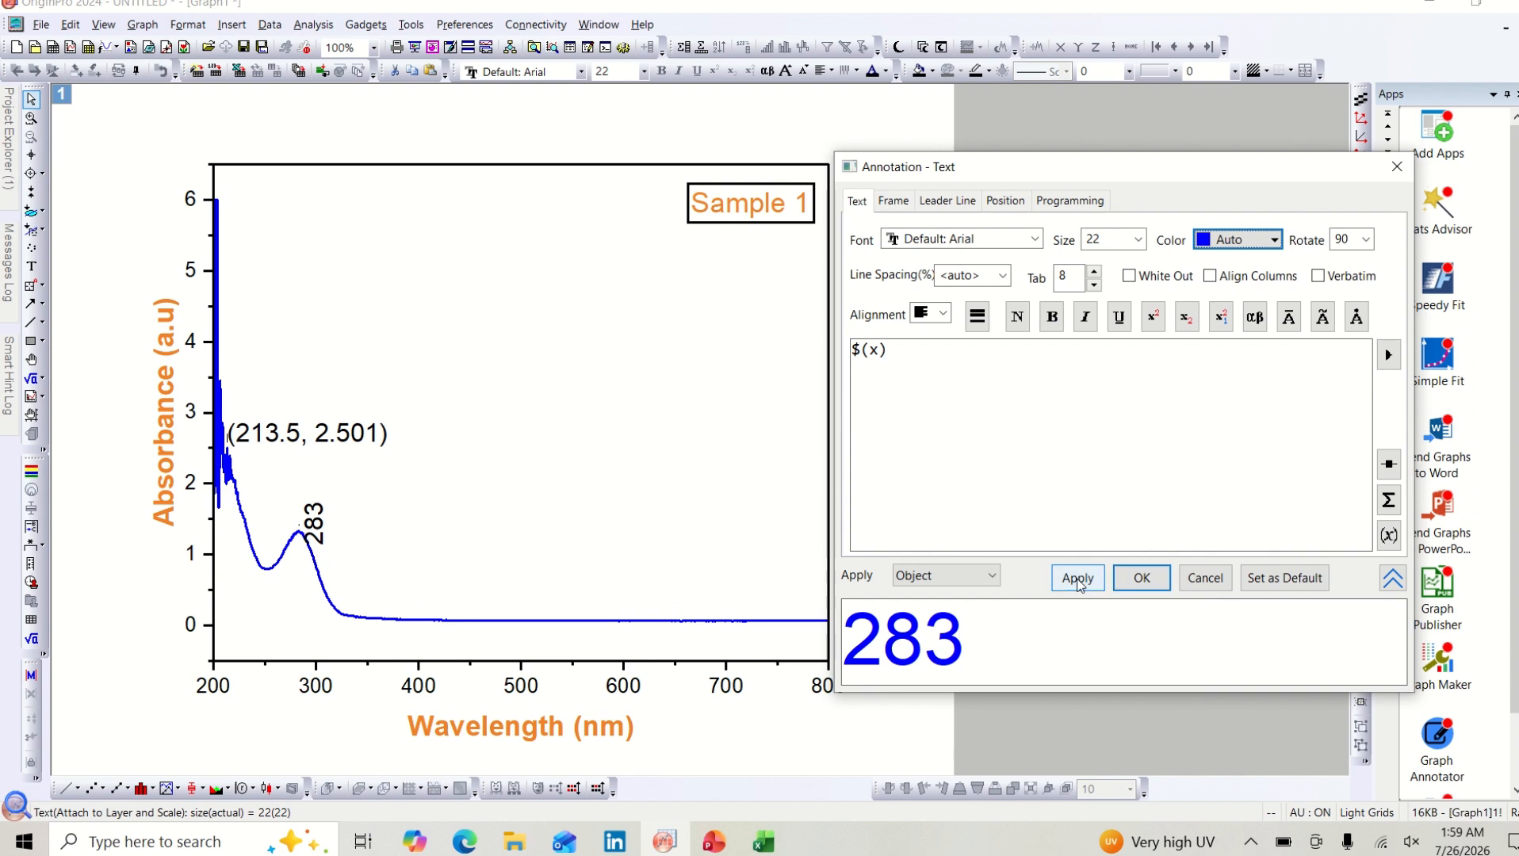
pyautogui.click(1077, 583)
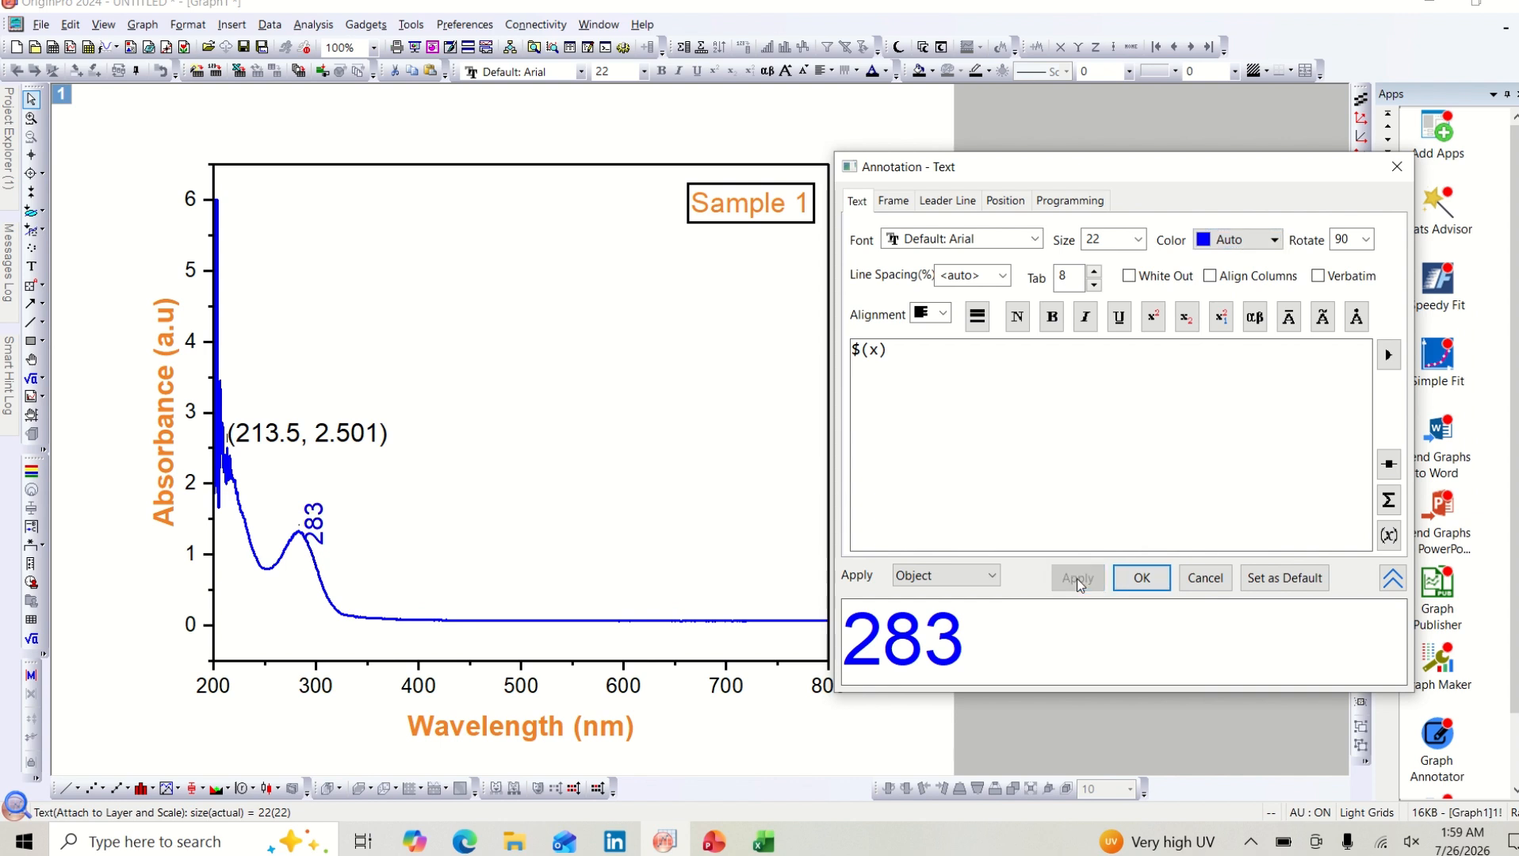
pyautogui.click(1140, 579)
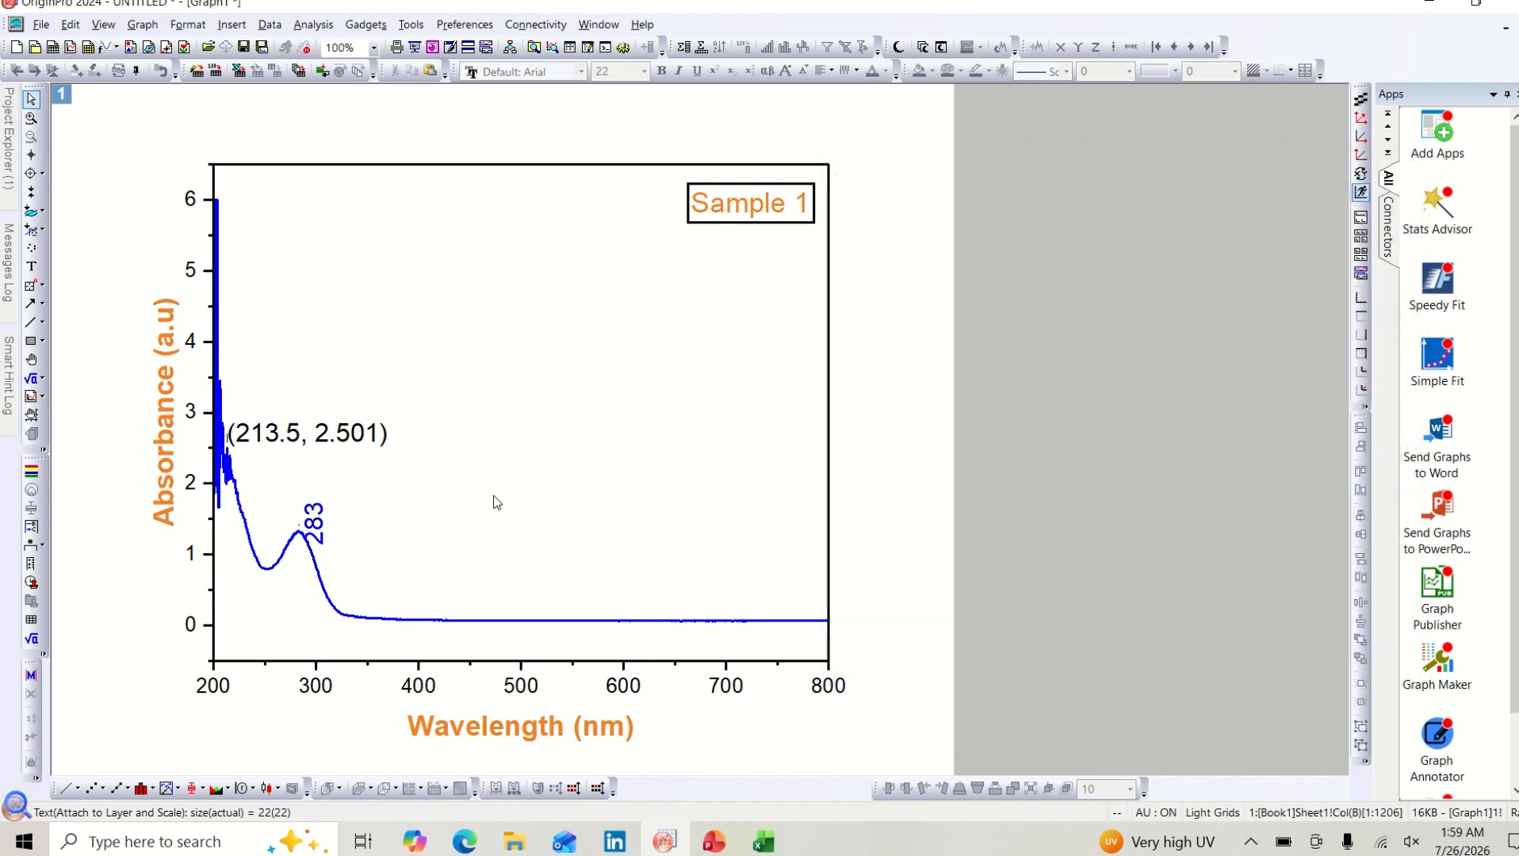
# Step: Shorten the text of the 213.5 nm annotation to $(x), removing the parentheses and the y value
pyautogui.click(270, 432)
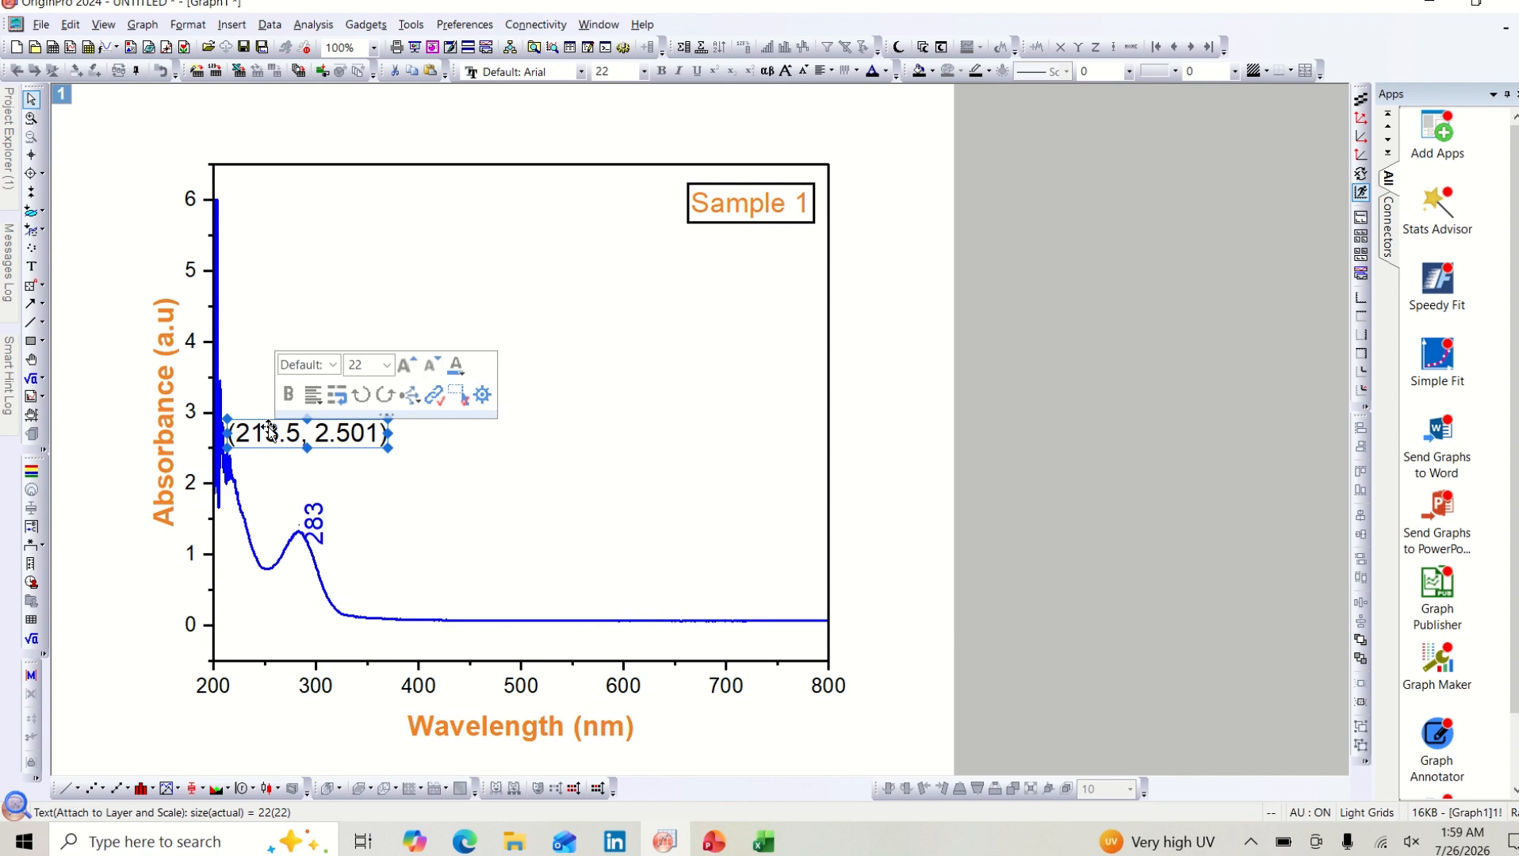
pyautogui.doubleClick(269, 432)
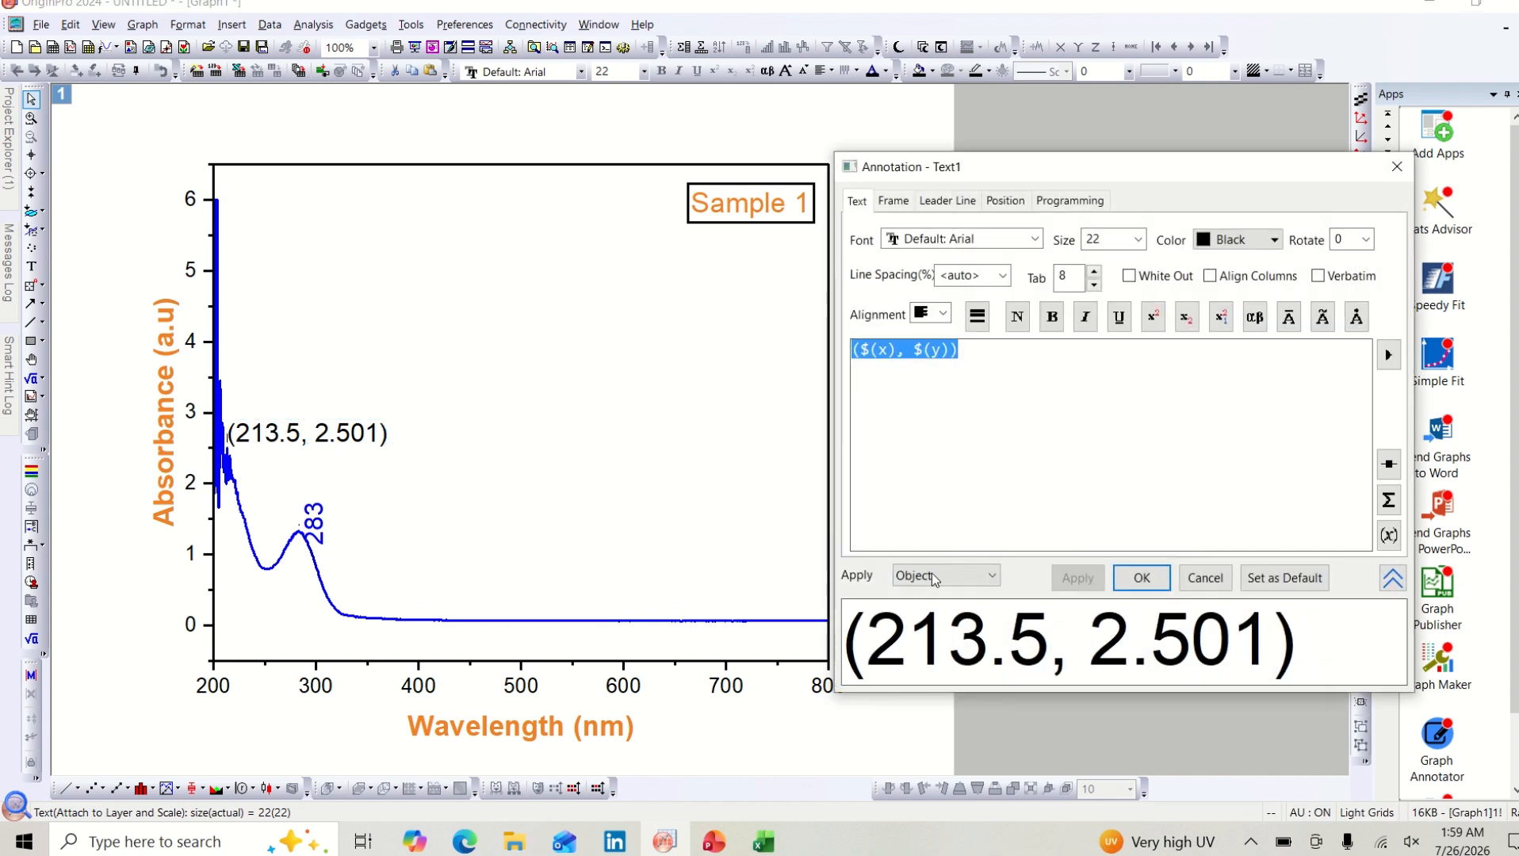
pyautogui.moveTo(960, 351); pyautogui.dragTo(900, 353)
pyautogui.press('Delete')
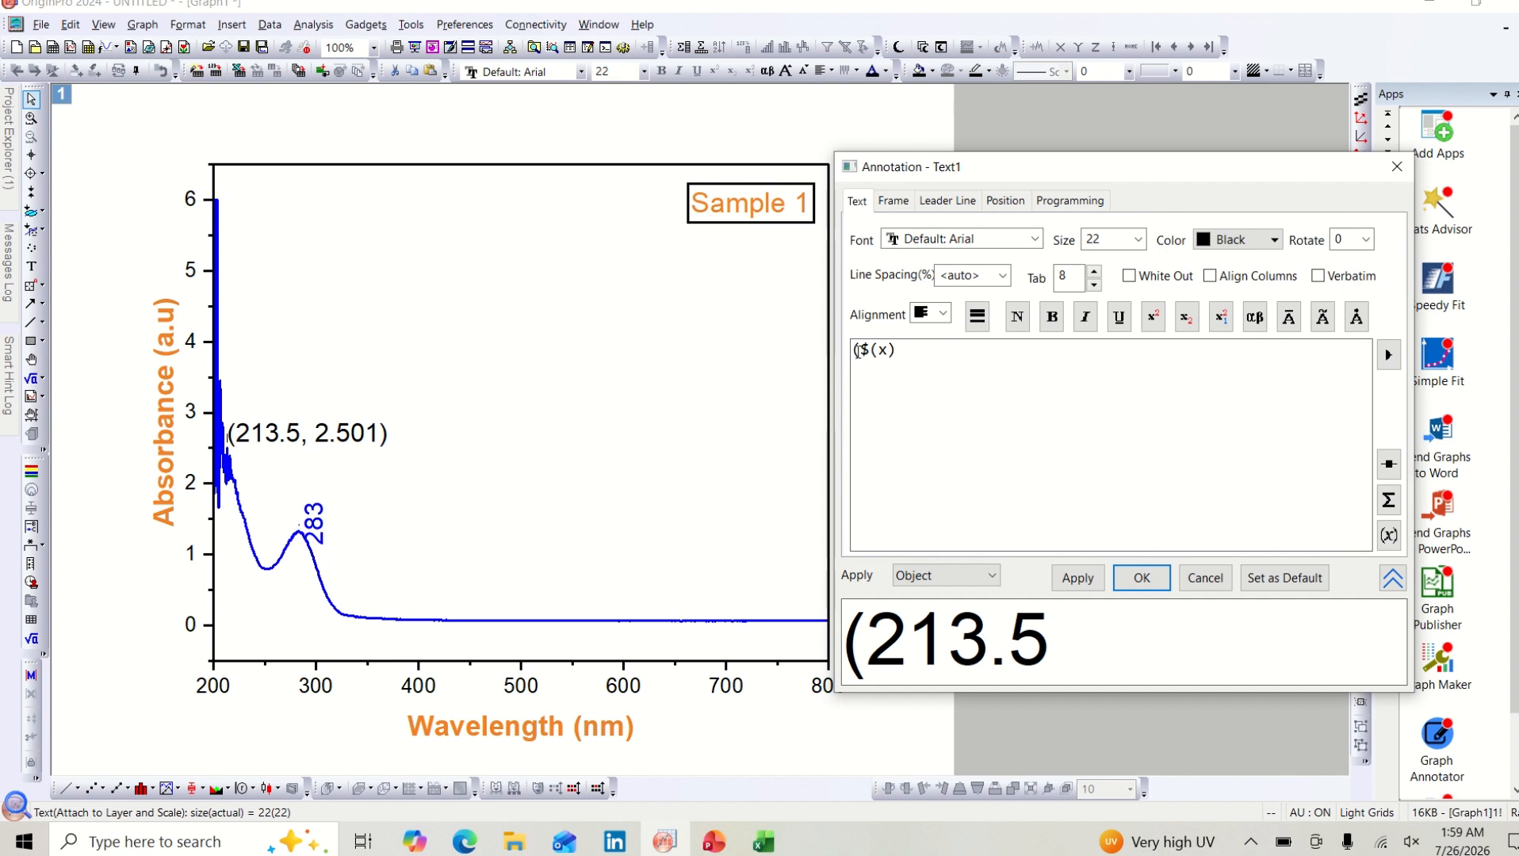
pyautogui.press('BackSpace')
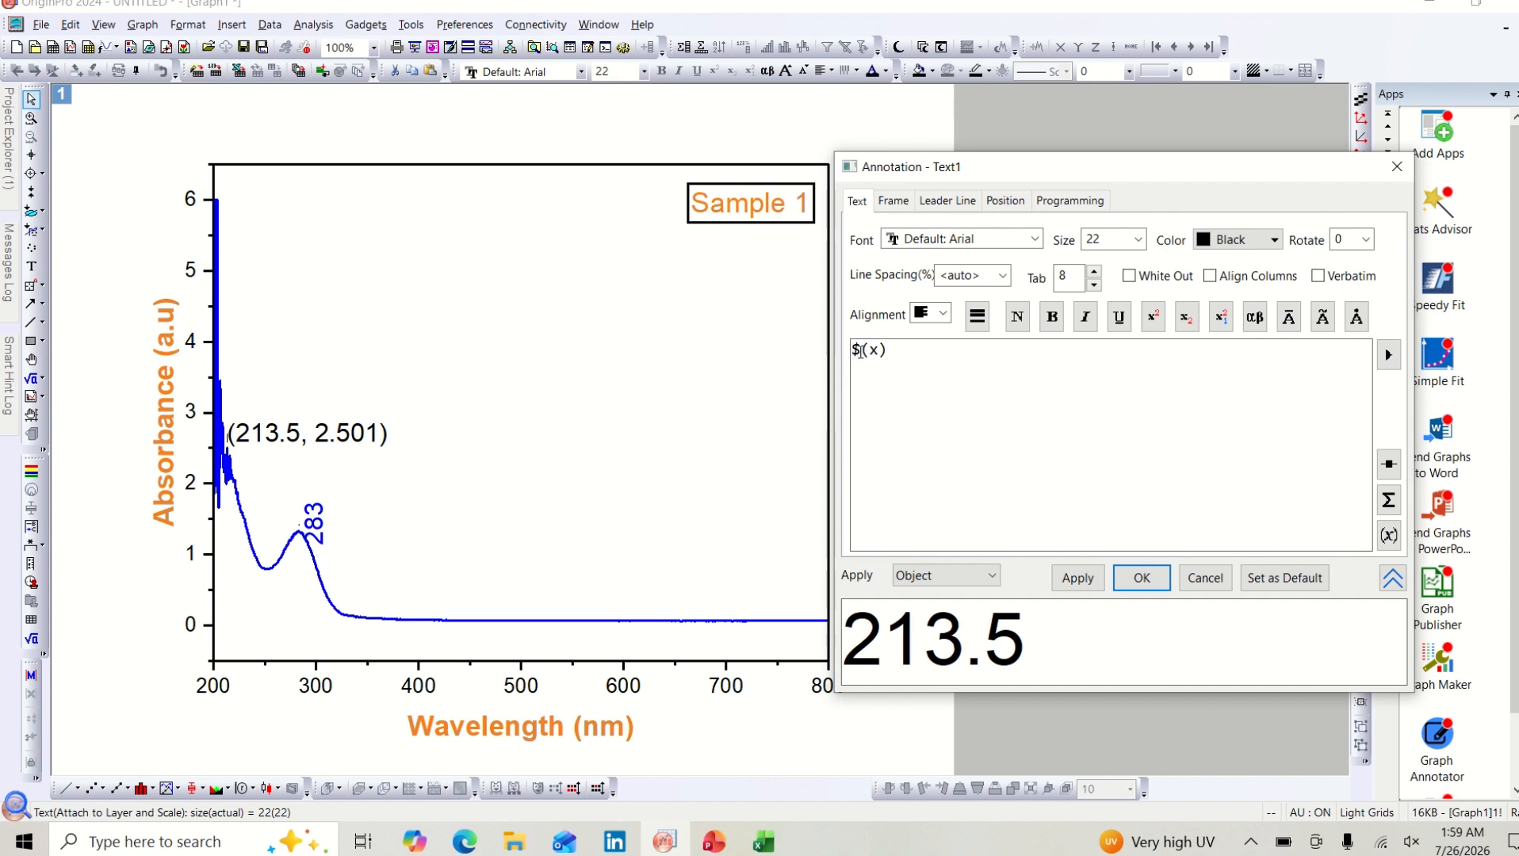
# Step: Rotate the 213.5 nm label by 90 degrees, set its color to Auto, and confirm the changes
pyautogui.click(1366, 239)
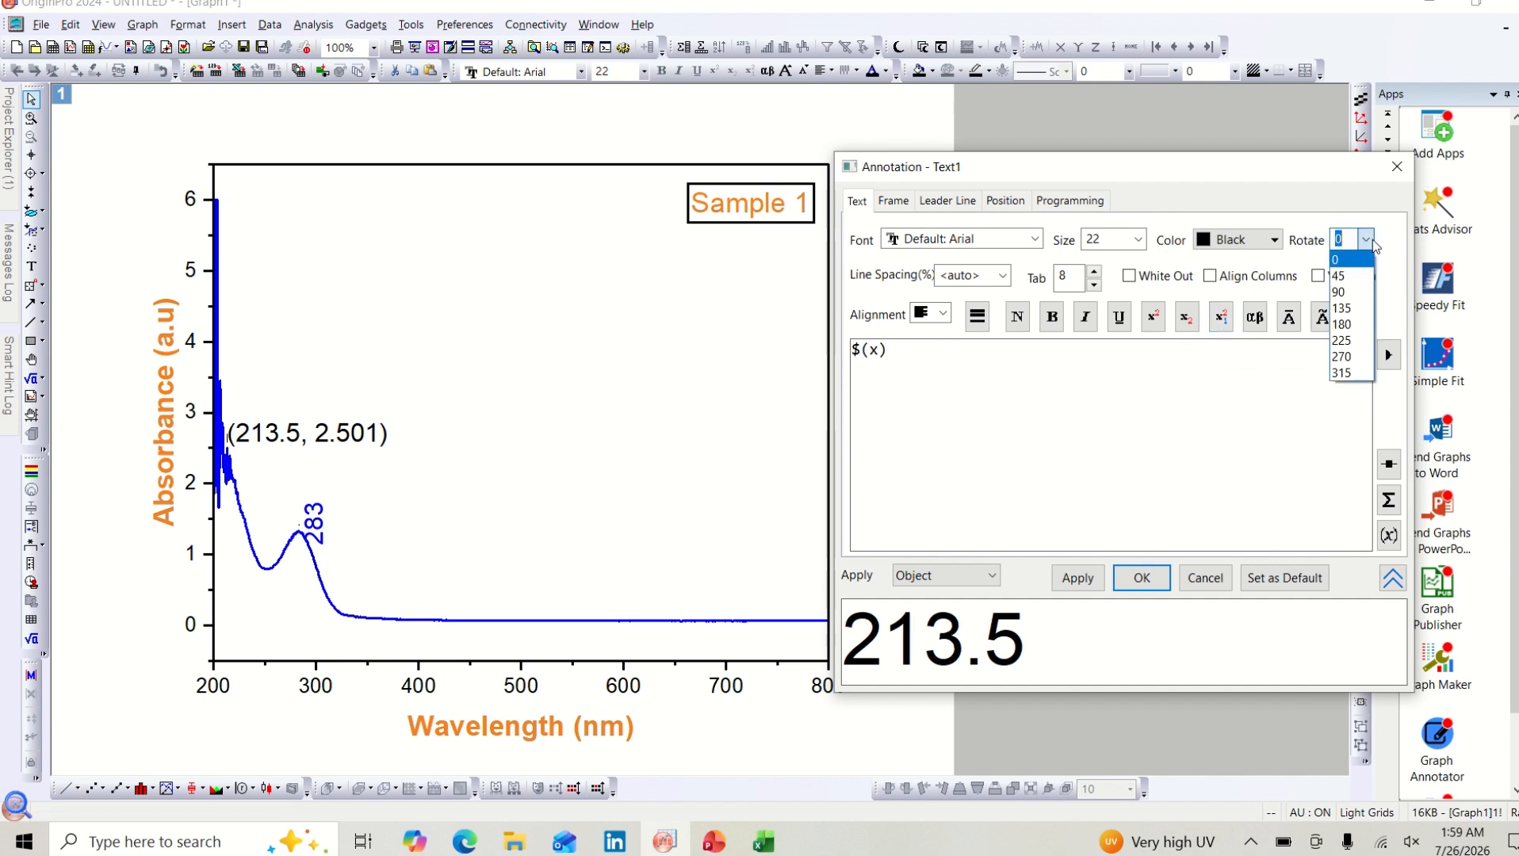
pyautogui.click(1340, 298)
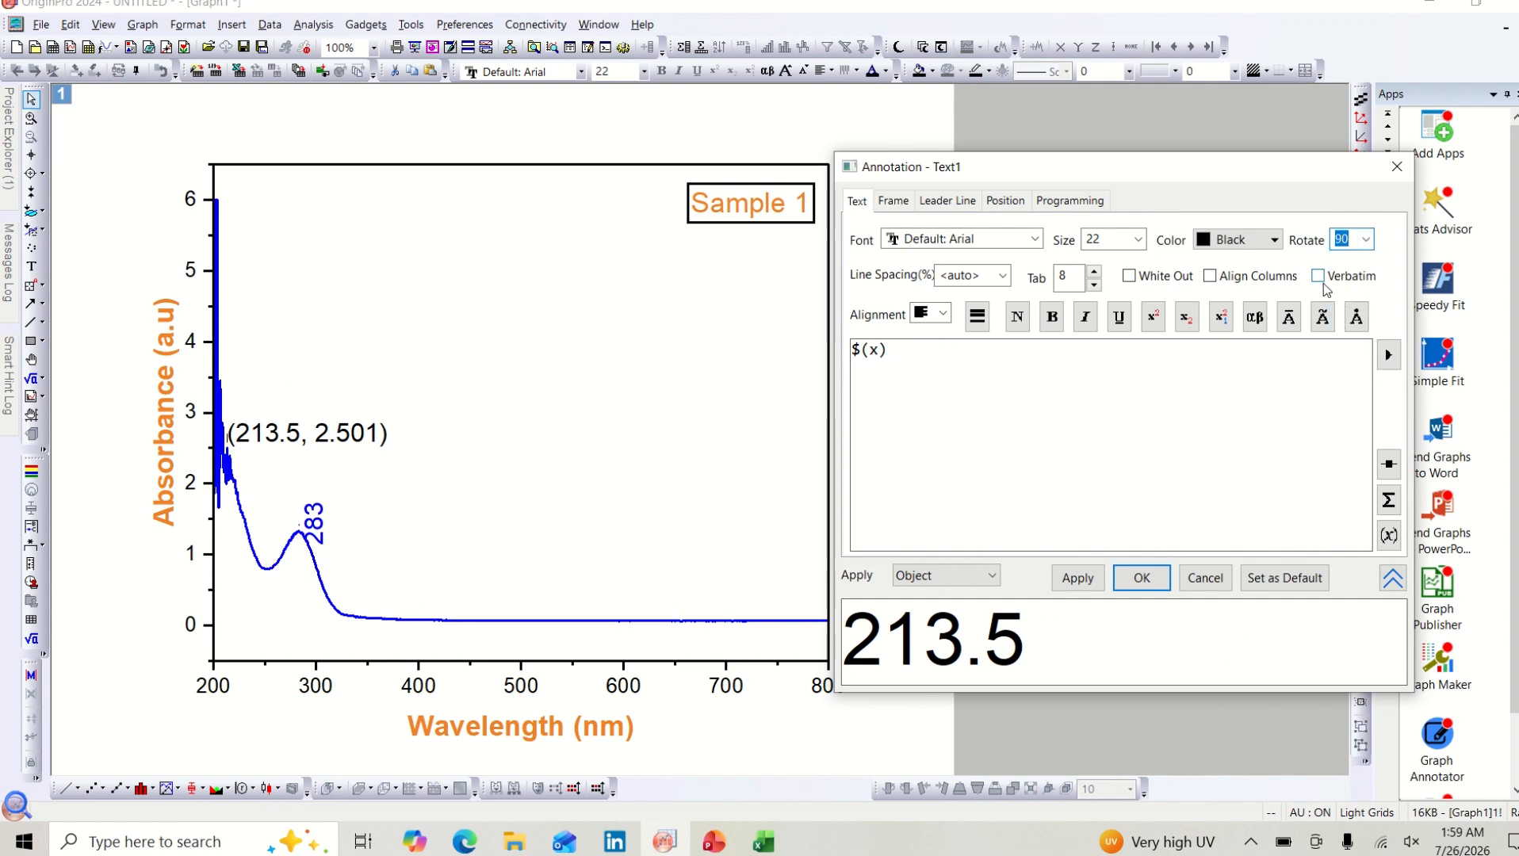
pyautogui.click(1272, 245)
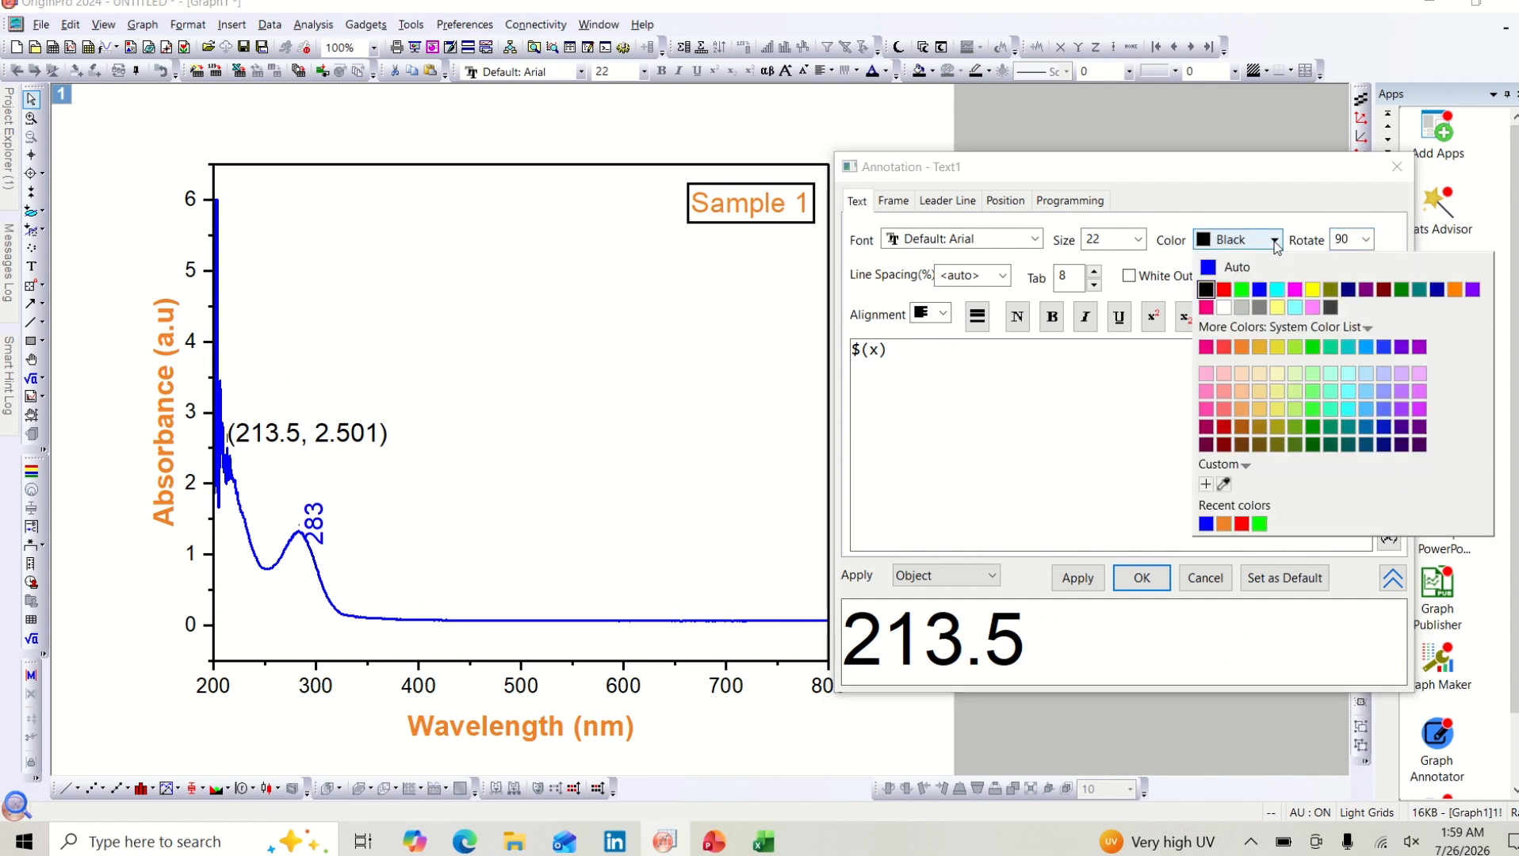
pyautogui.click(1203, 270)
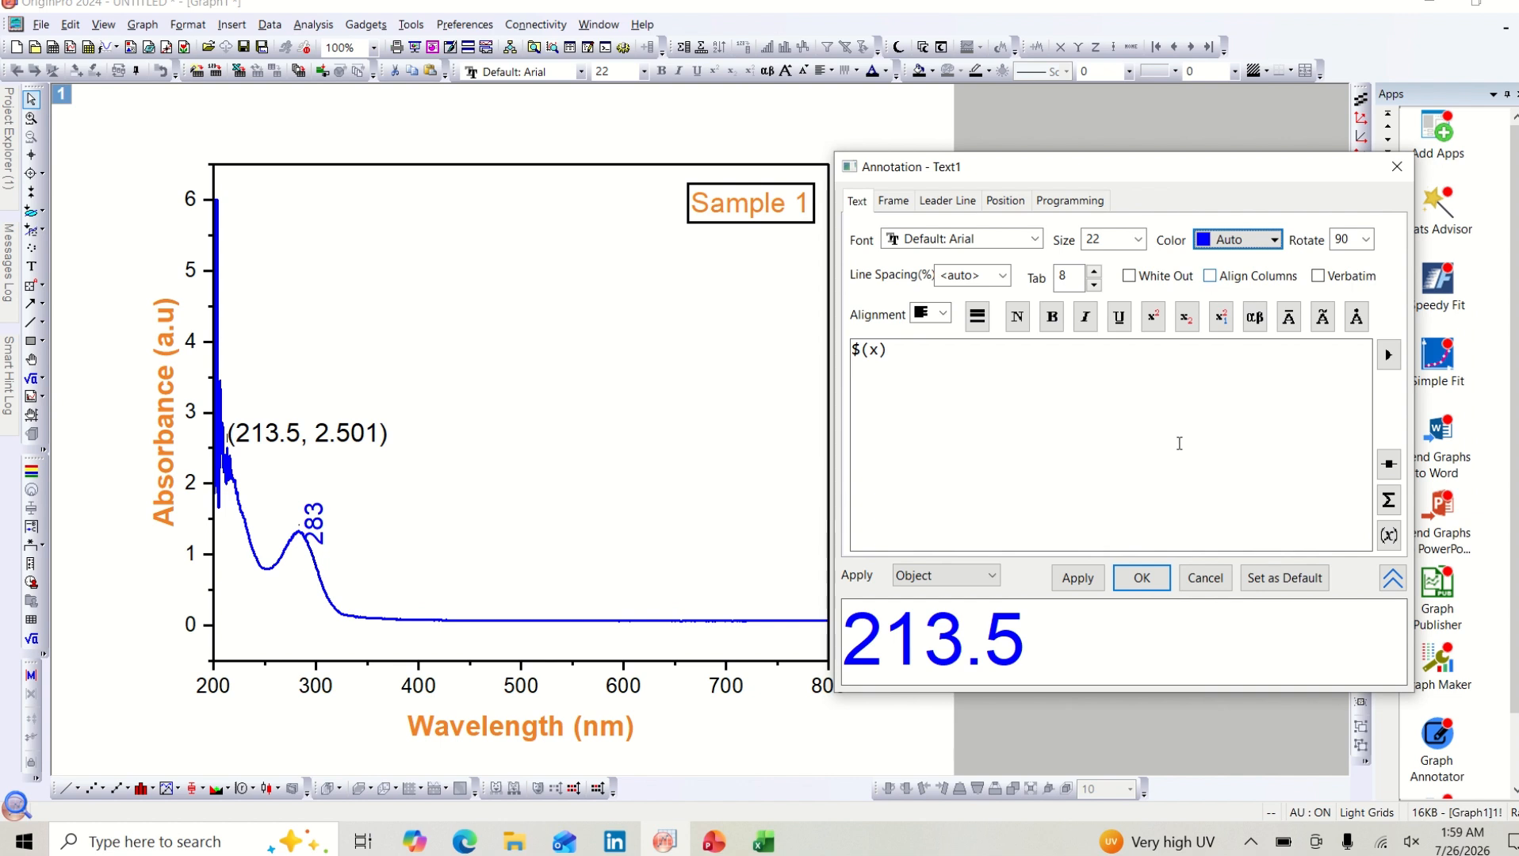
pyautogui.click(1078, 578)
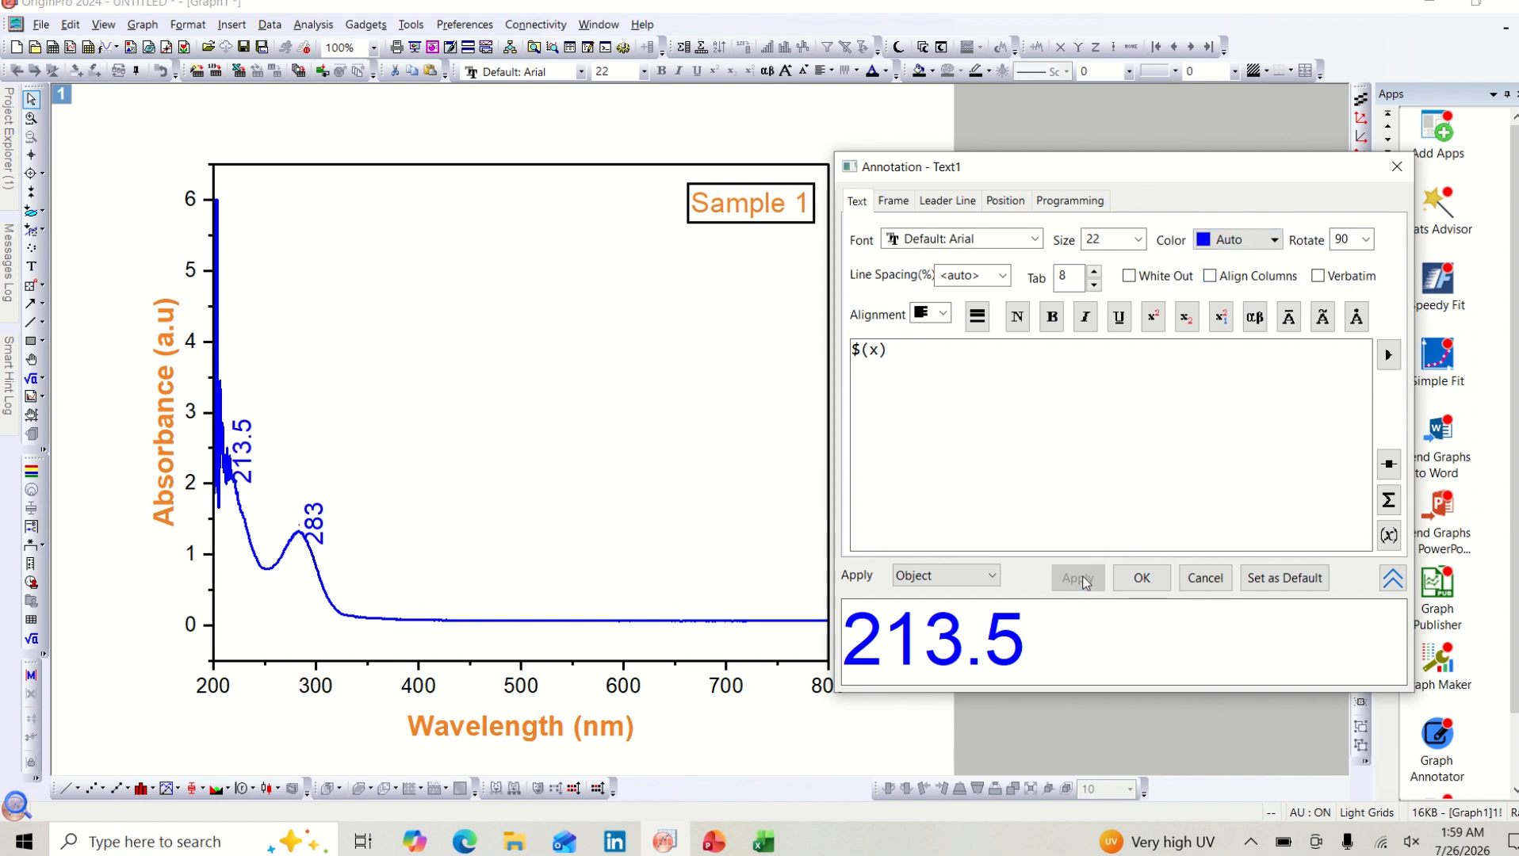
pyautogui.click(1139, 578)
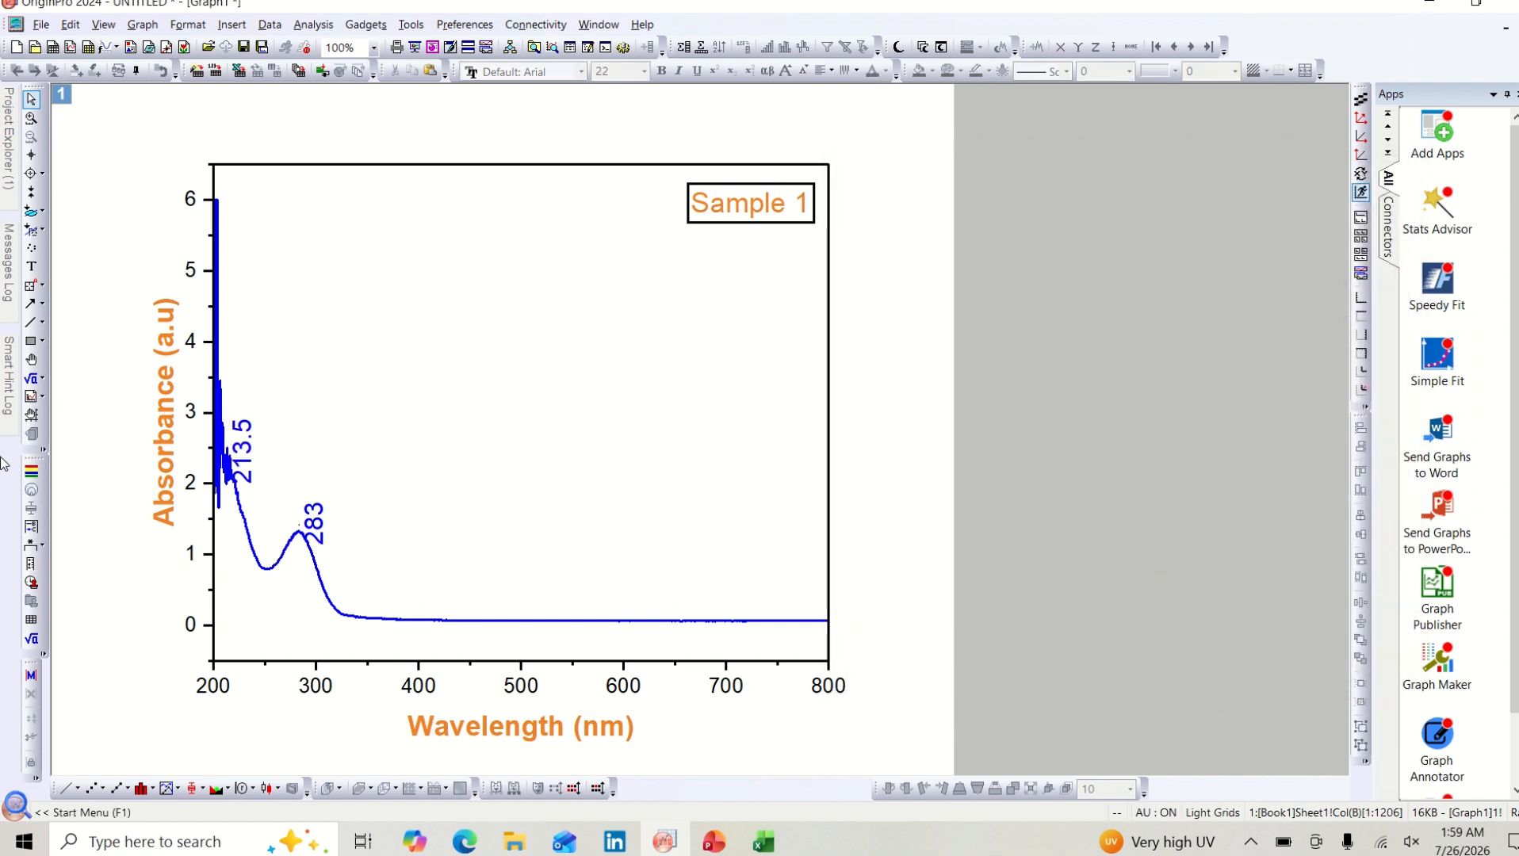
# Step: Move the 283 and 213.5 labels up so that each sits just above its peak on the curve
pyautogui.click(313, 522)
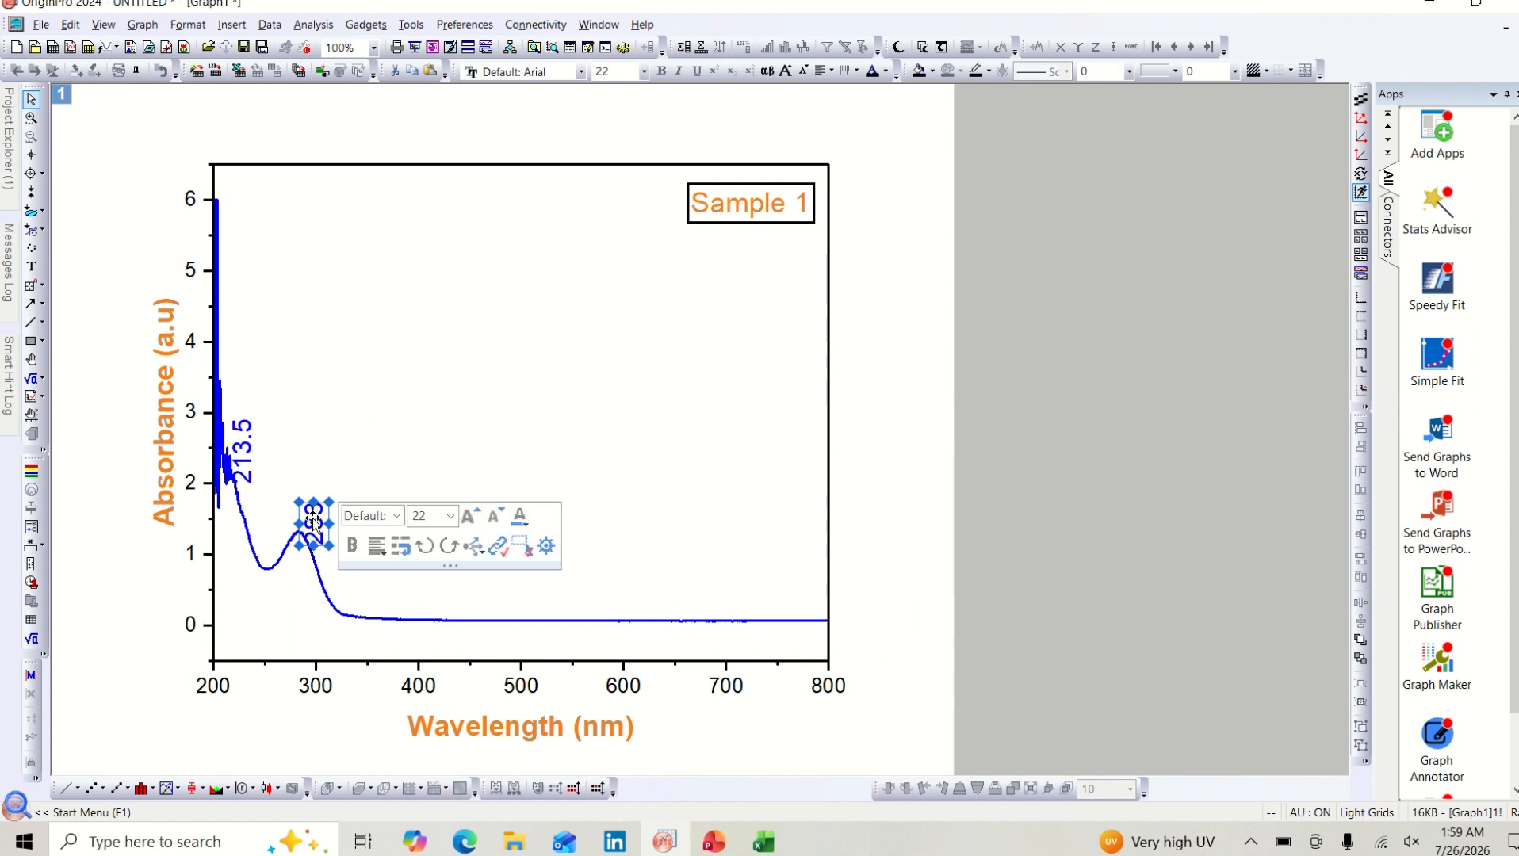
pyautogui.moveTo(313, 521); pyautogui.dragTo(299, 490)
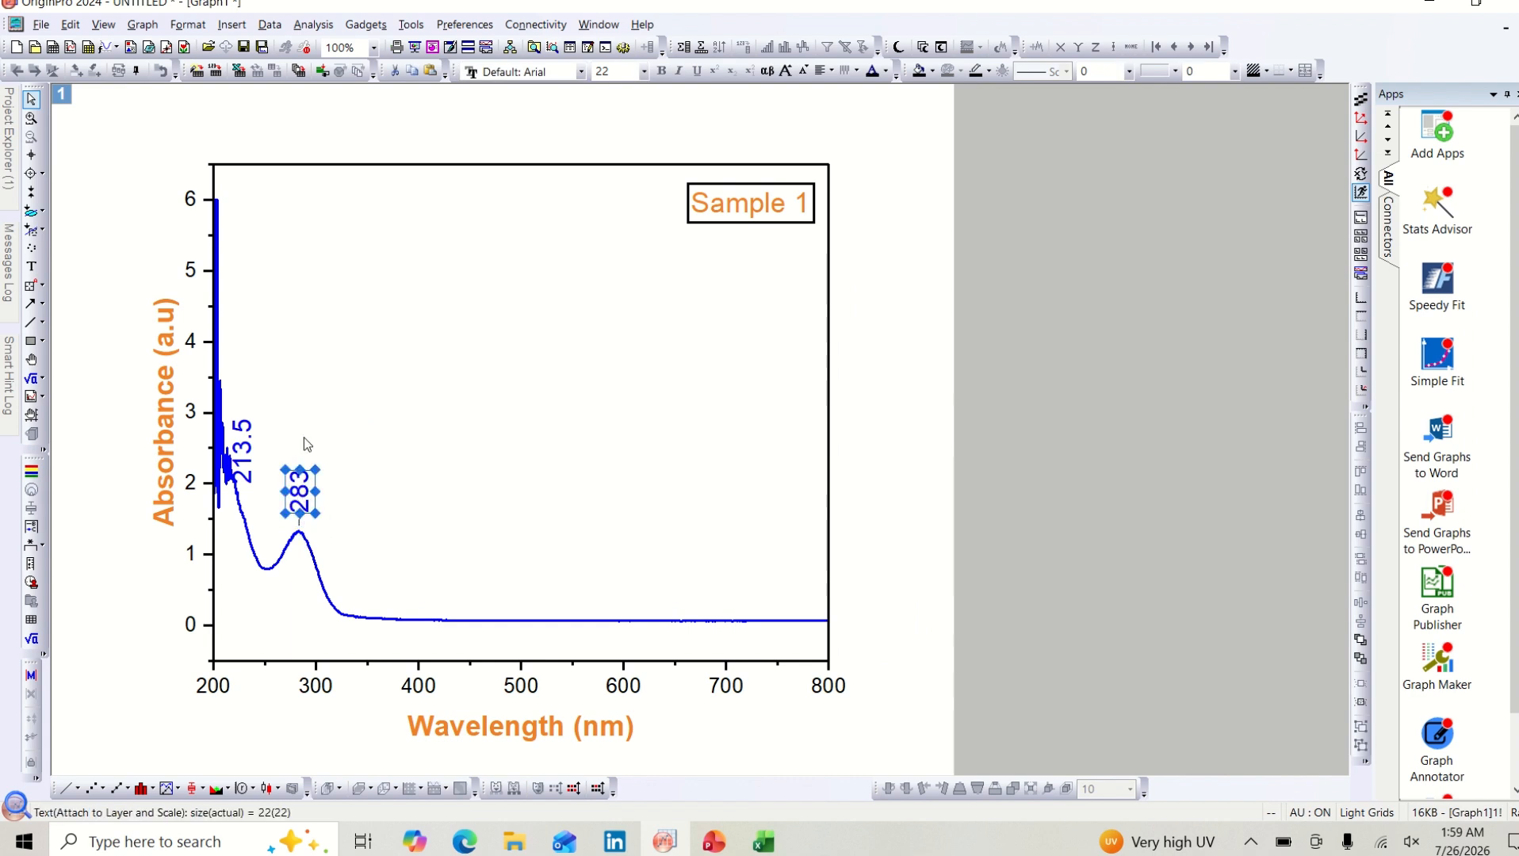
pyautogui.moveTo(246, 444); pyautogui.dragTo(252, 404)
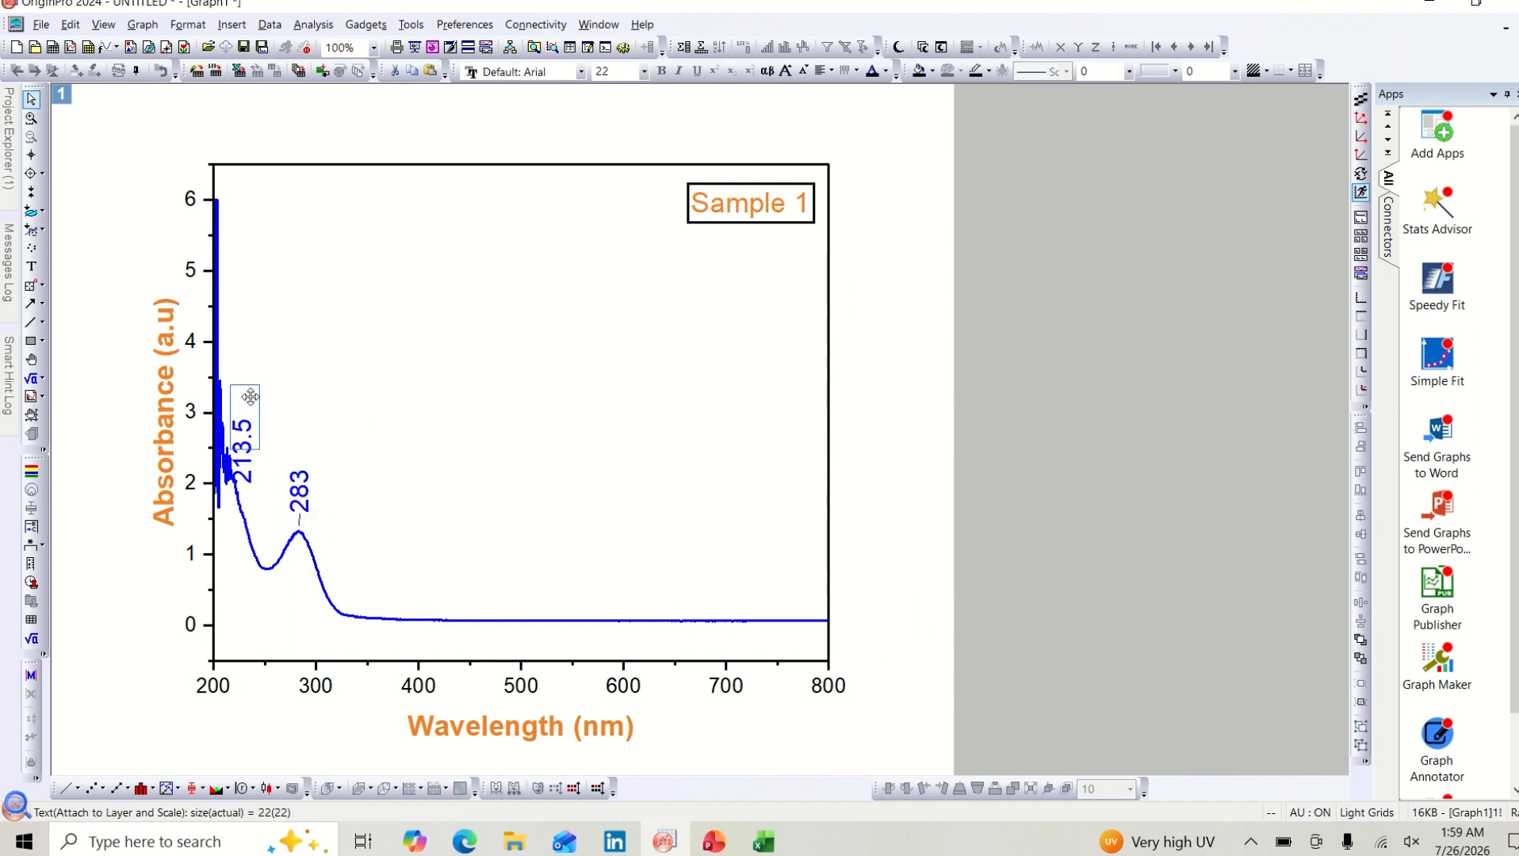
pyautogui.click(330, 355)
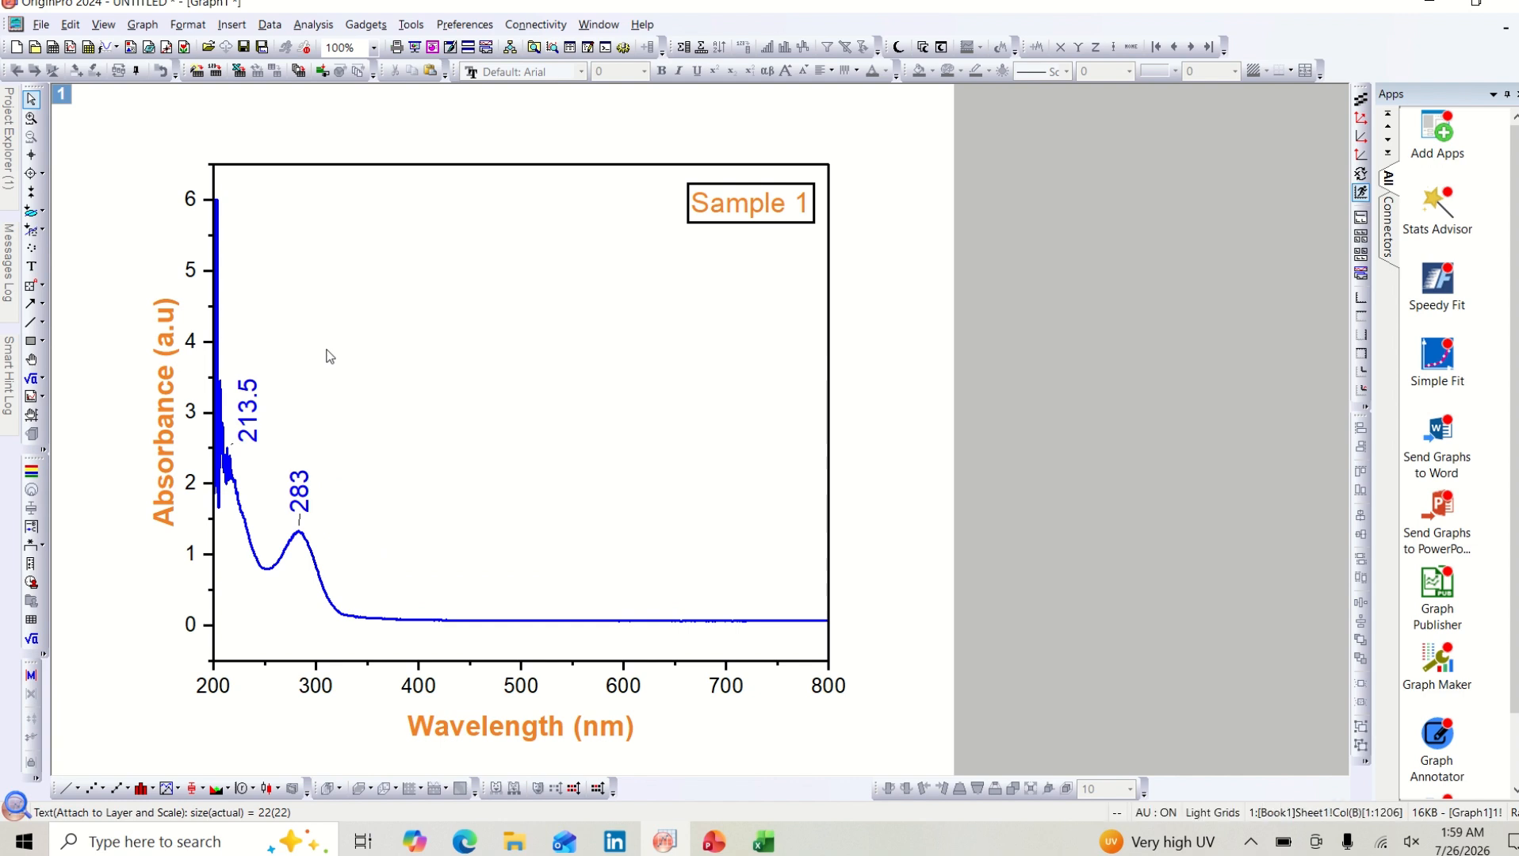
pyautogui.moveTo(228, 449)
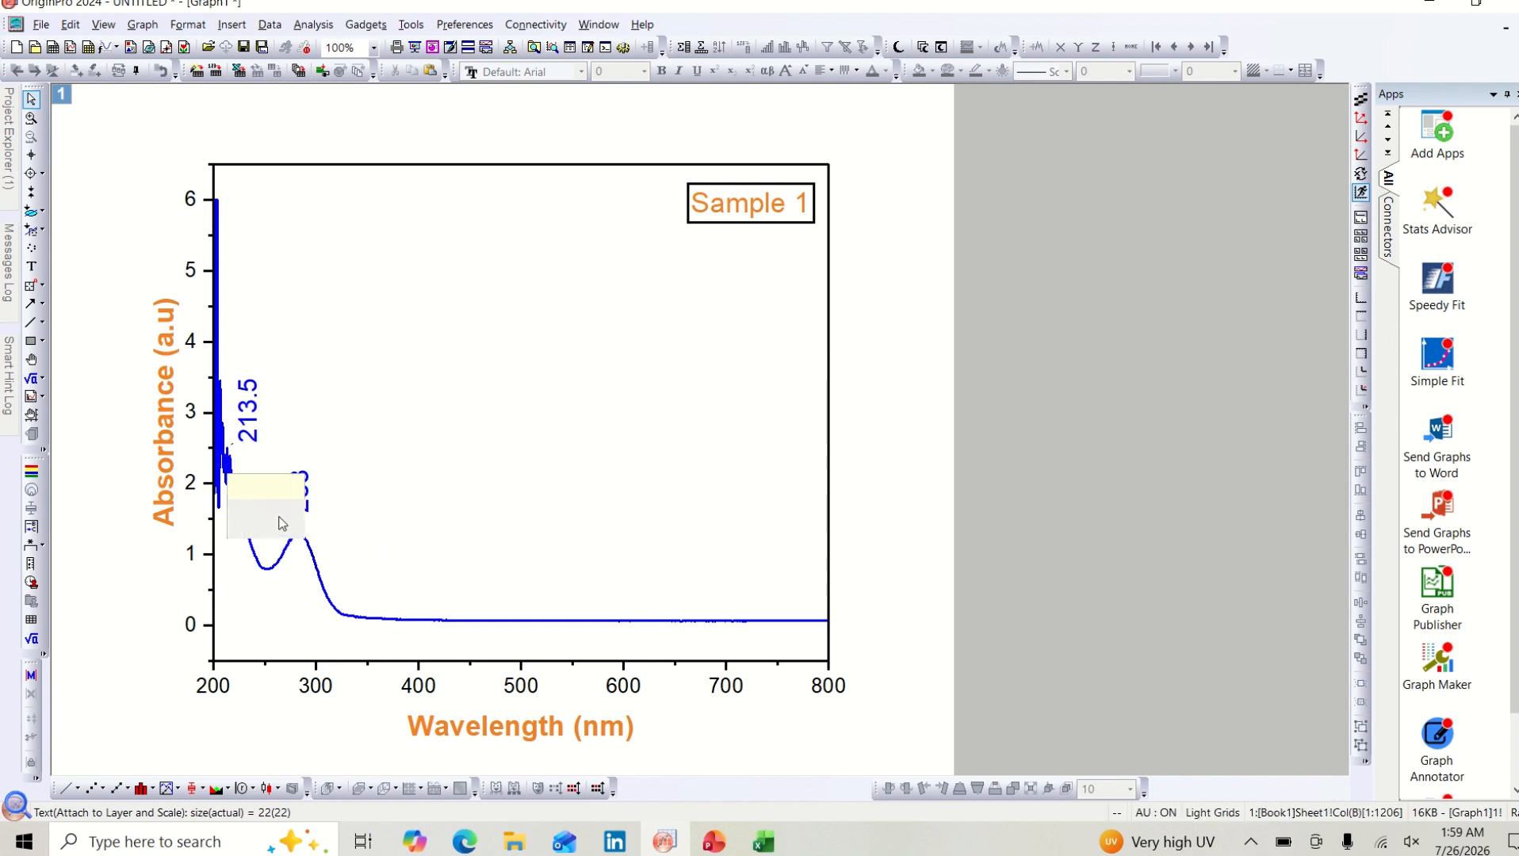
pyautogui.click(417, 499)
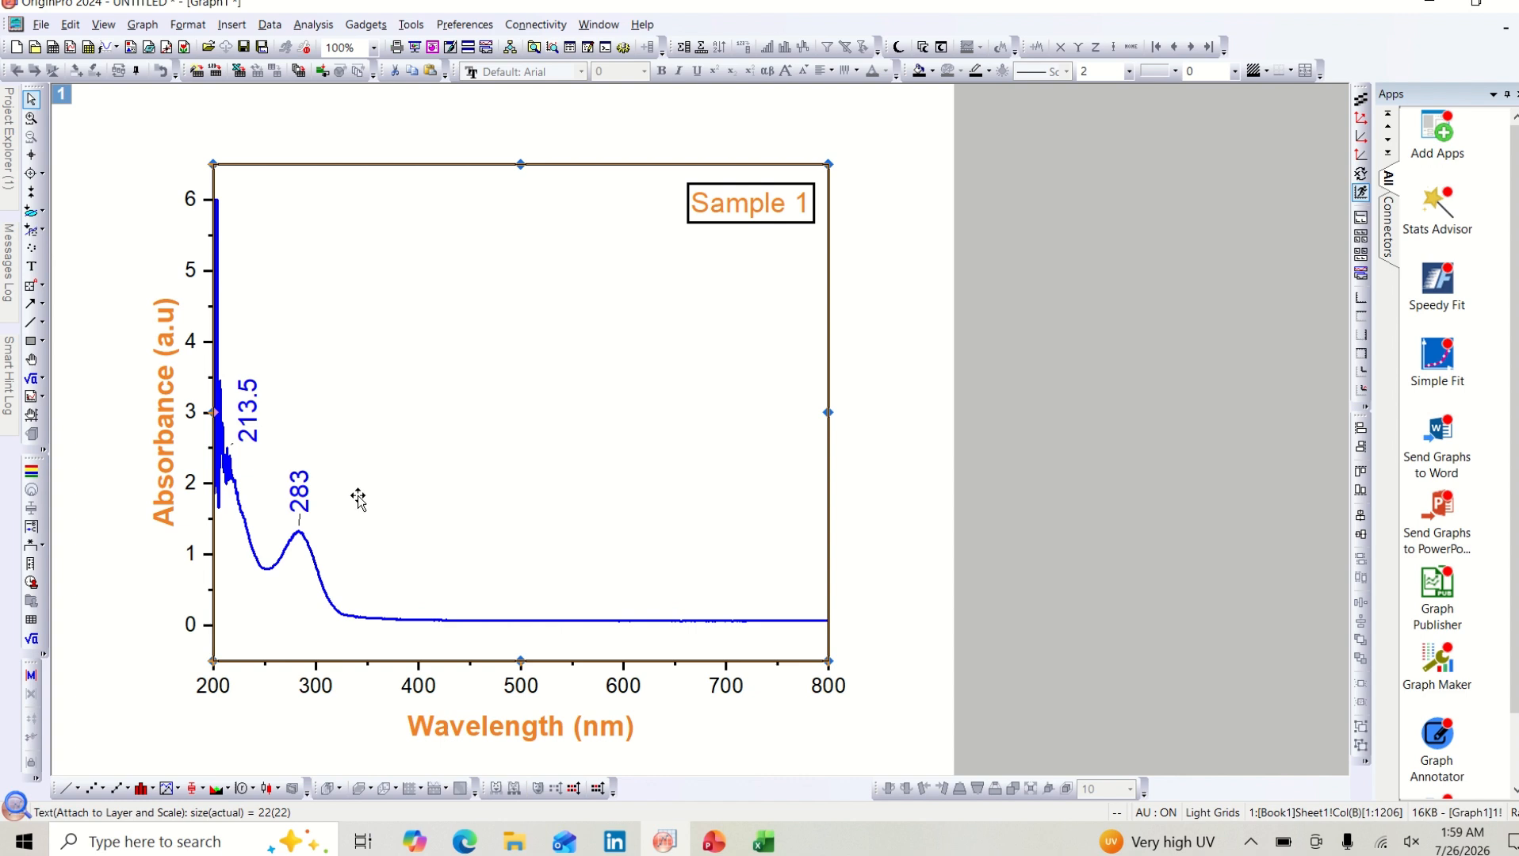
# Step: Clear all text from the 283 nm peak annotation and confirm the change
pyautogui.click(302, 497)
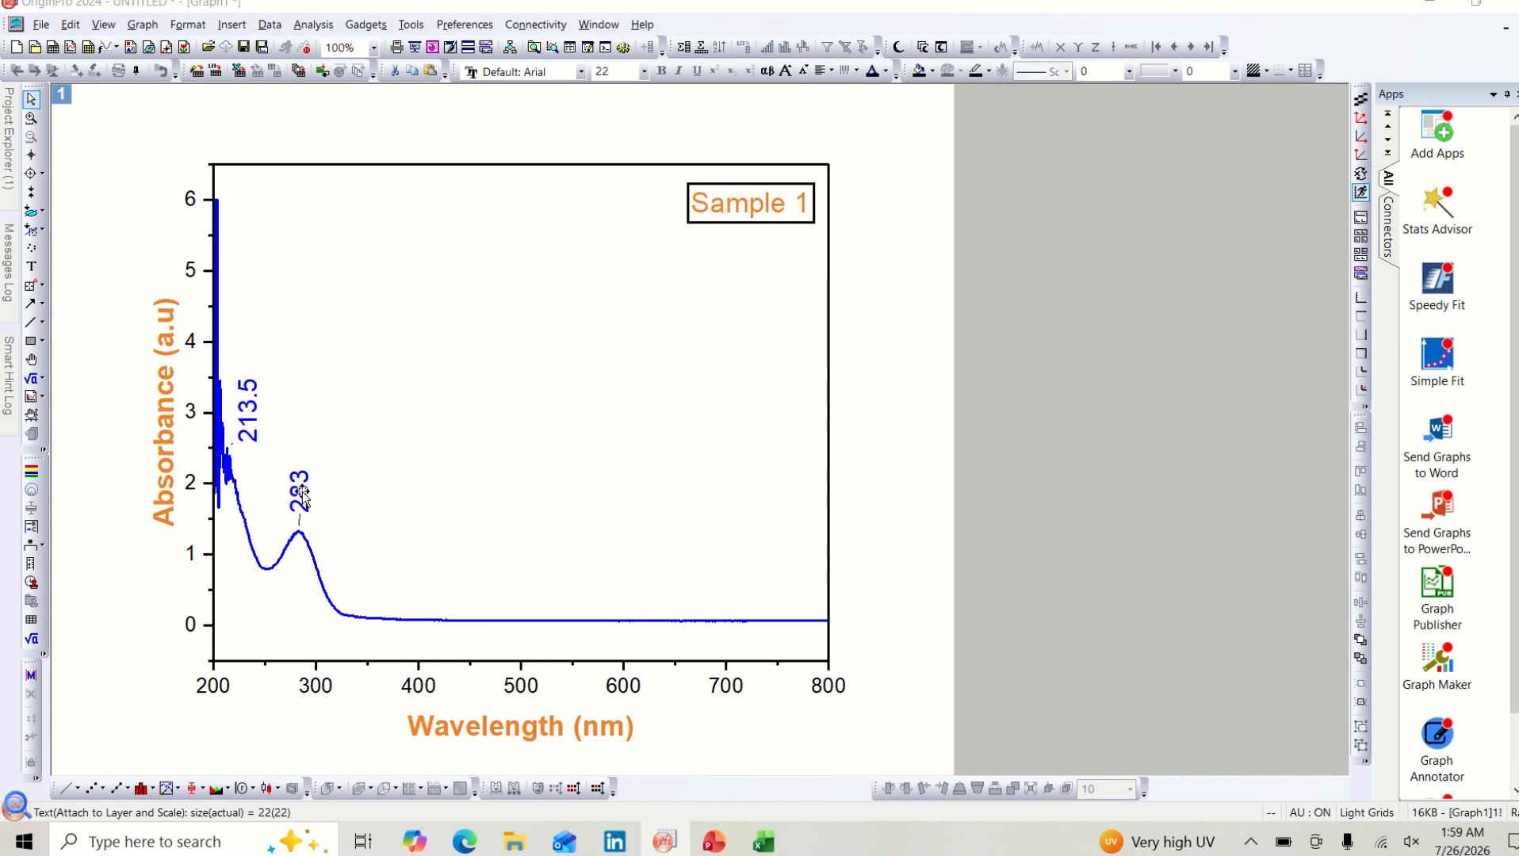
pyautogui.doubleClick(302, 497)
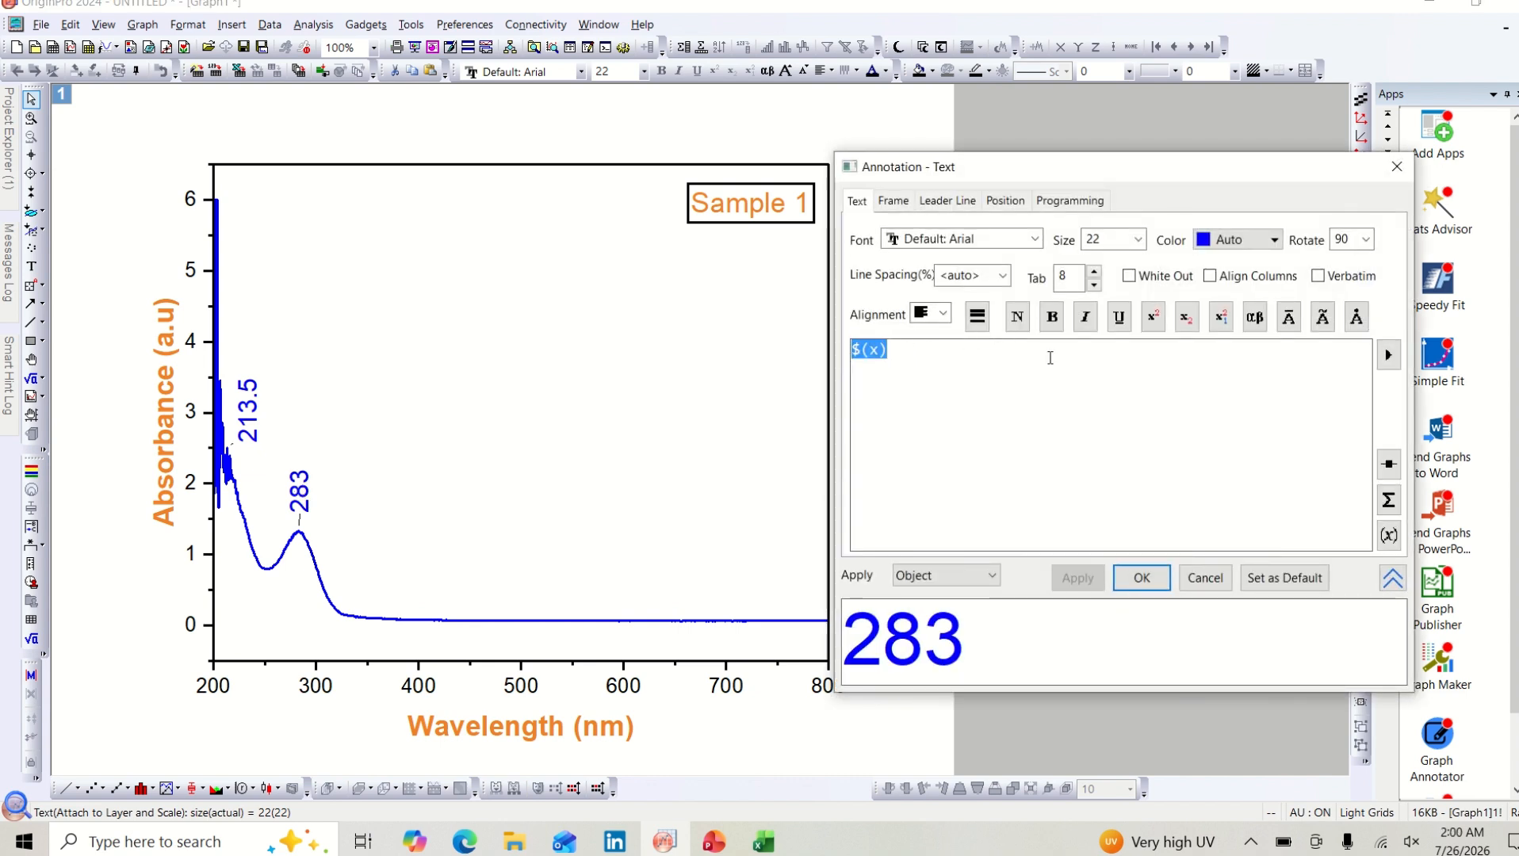
pyautogui.press('BackSpace')
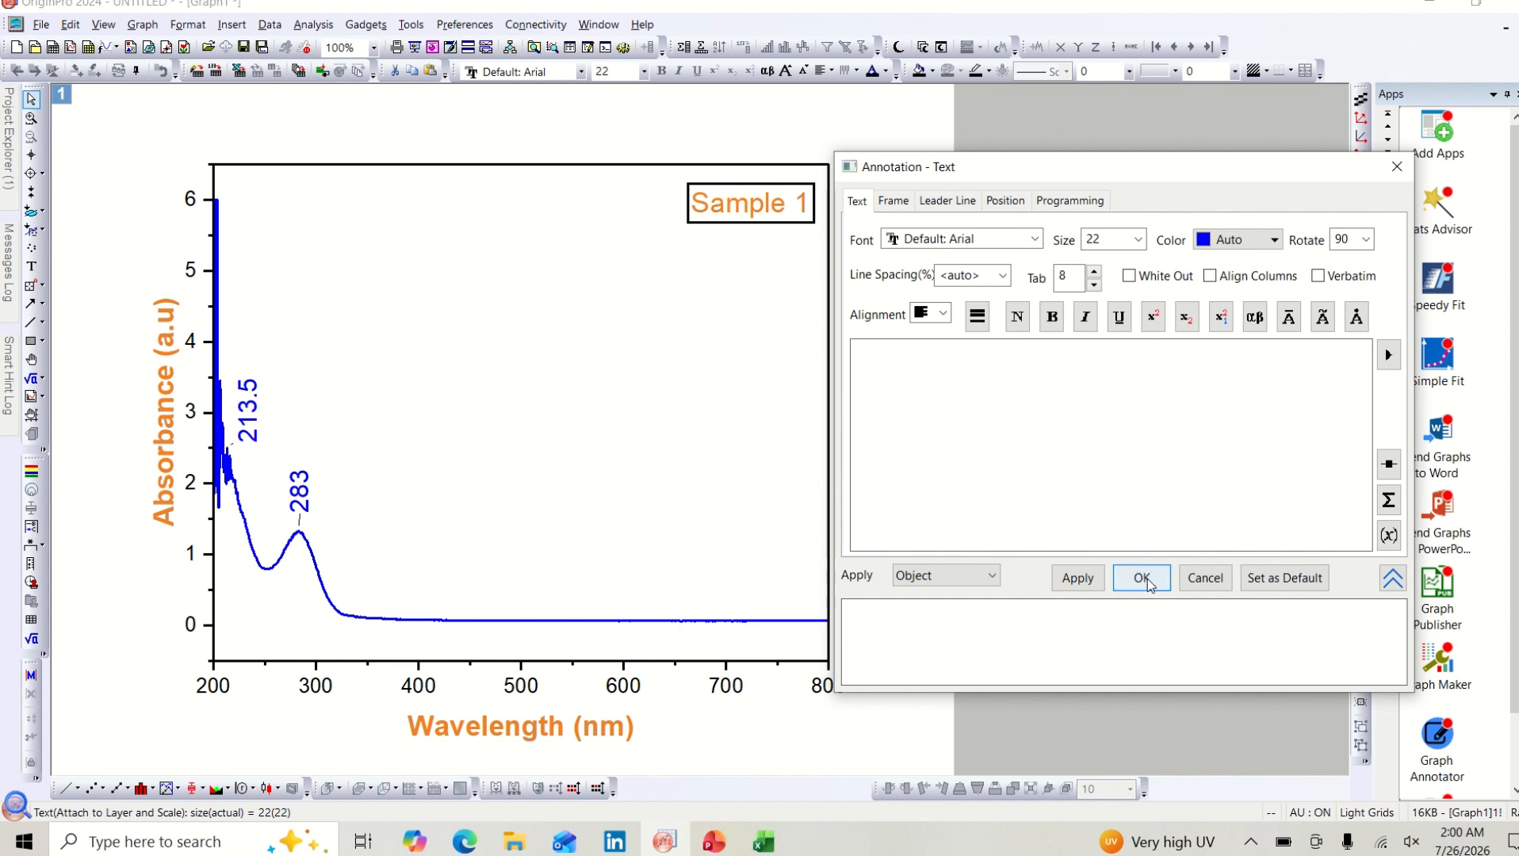
pyautogui.click(1093, 583)
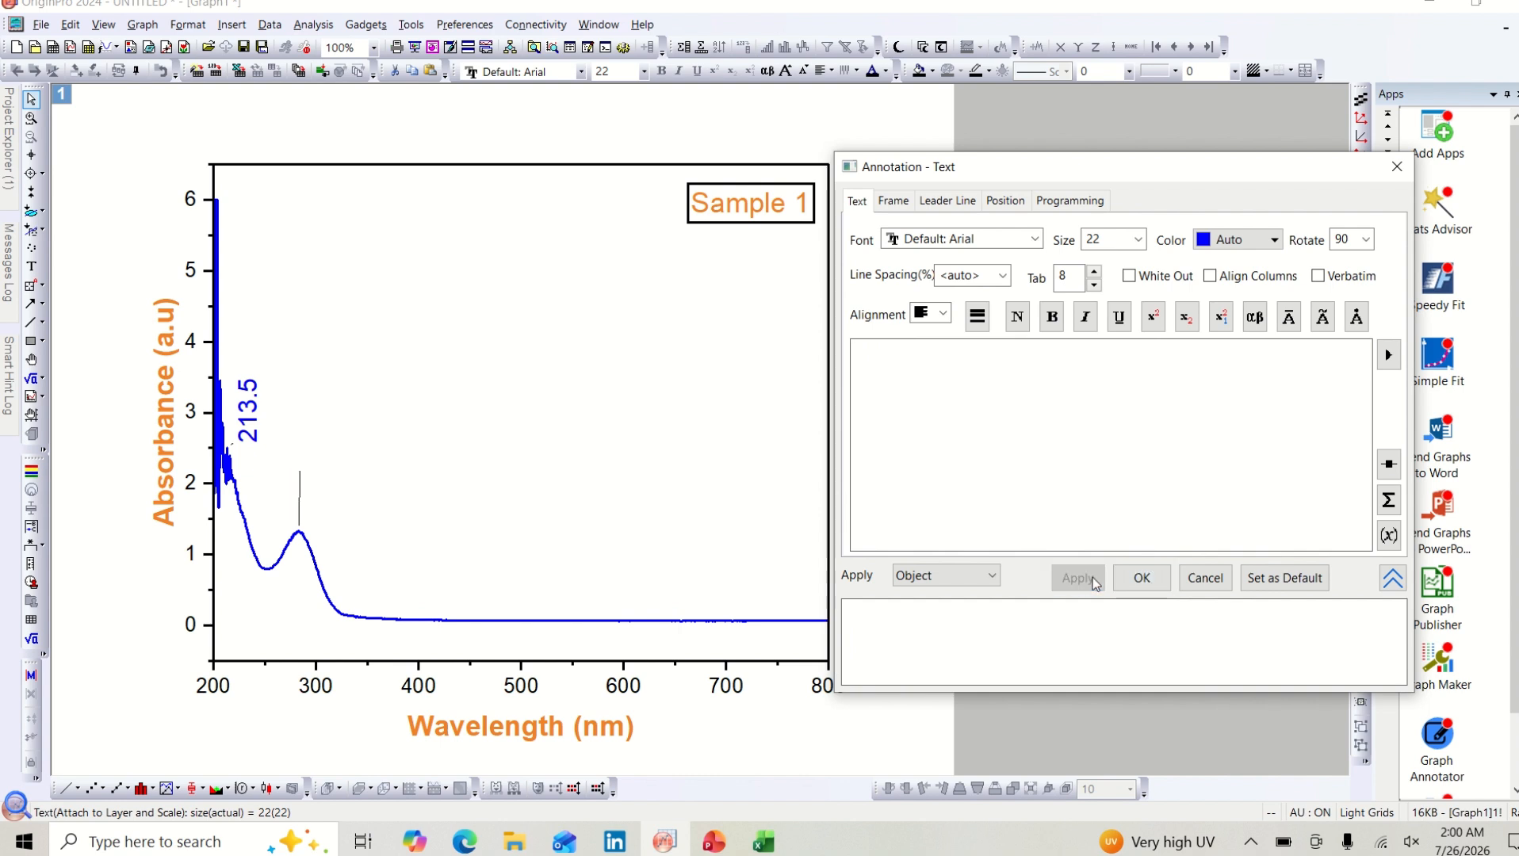
pyautogui.click(1141, 578)
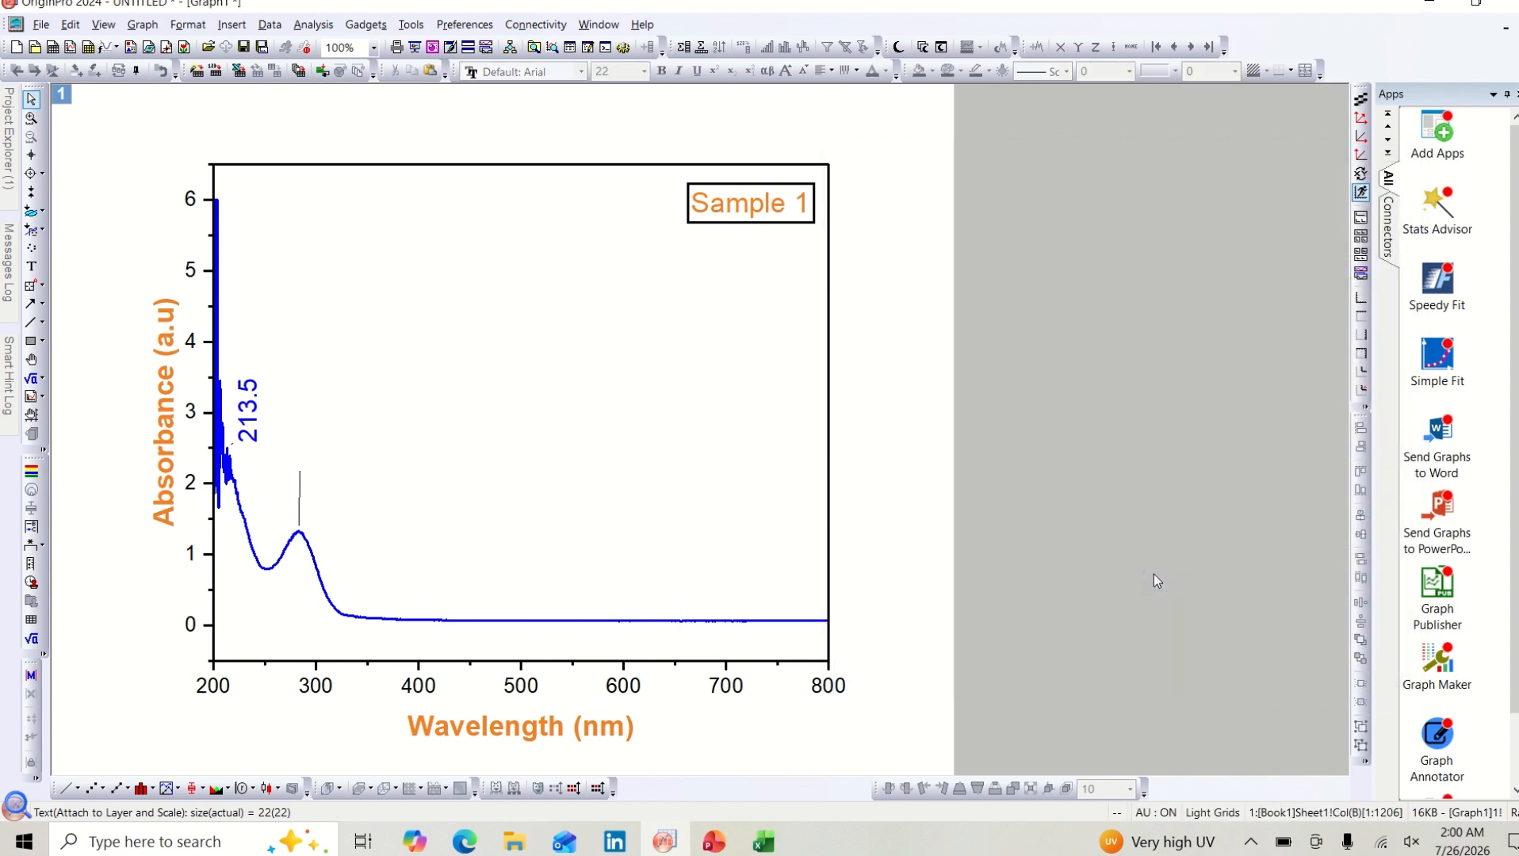
# Step: Clear all text from the 213.5 nm annotation and confirm the change
pyautogui.click(245, 411)
pyautogui.doubleClick(242, 411)
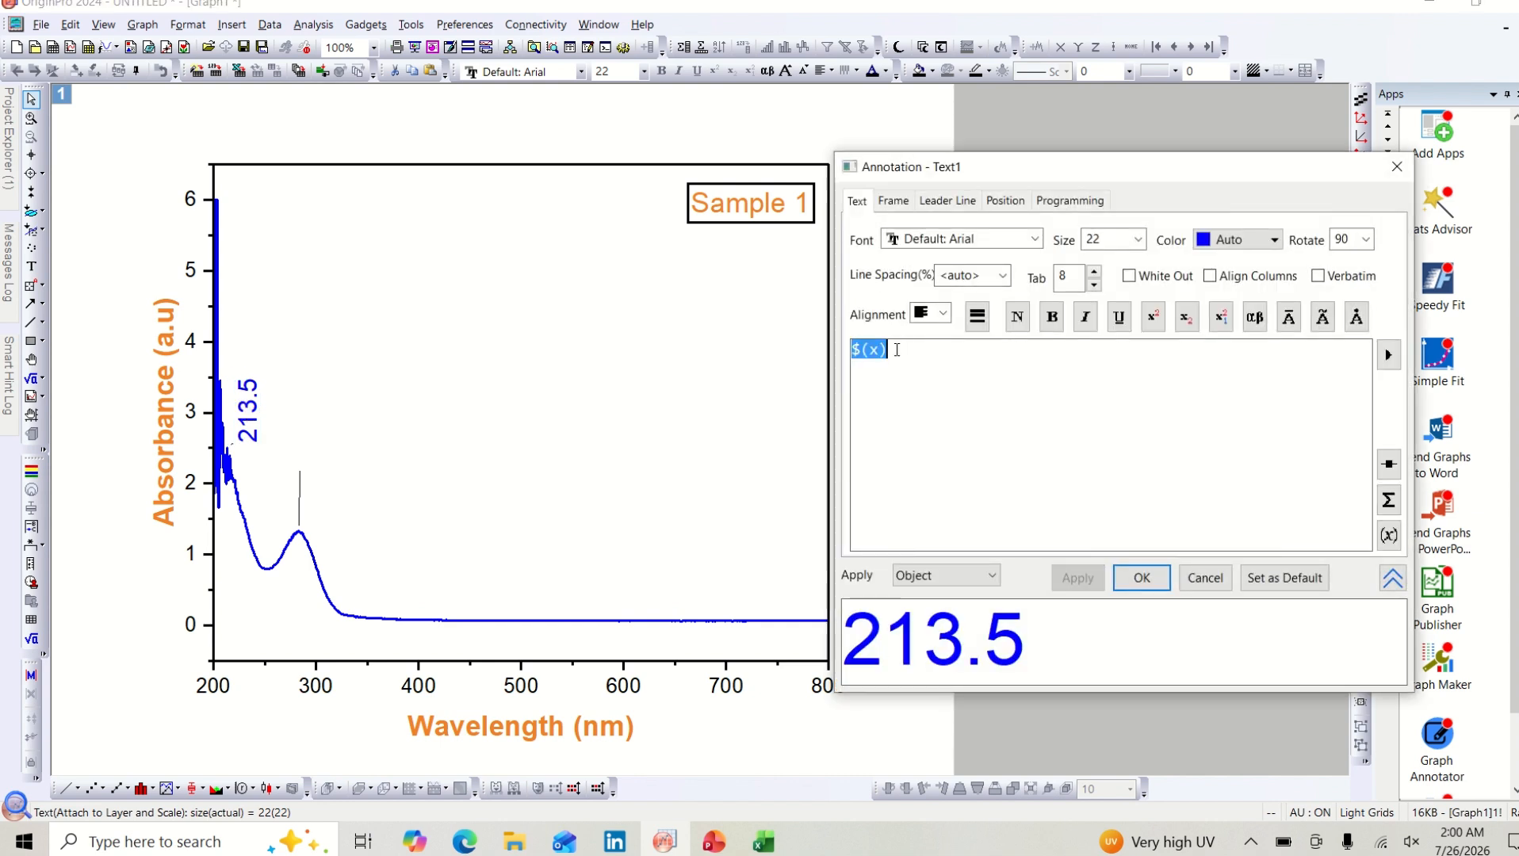
pyautogui.click(888, 350)
pyautogui.moveTo(889, 350); pyautogui.dragTo(848, 346)
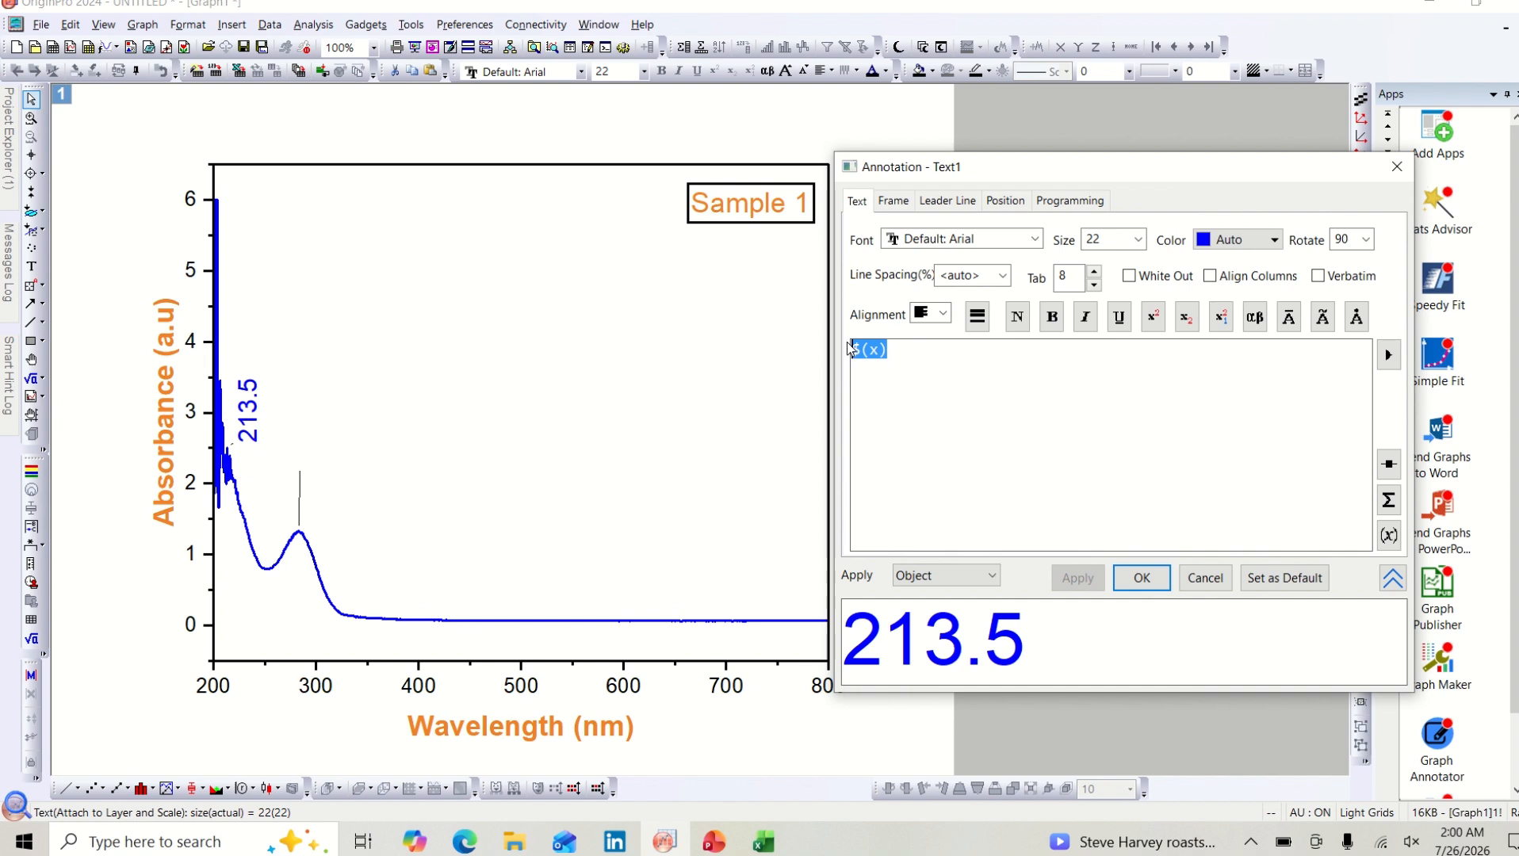
pyautogui.press('Delete')
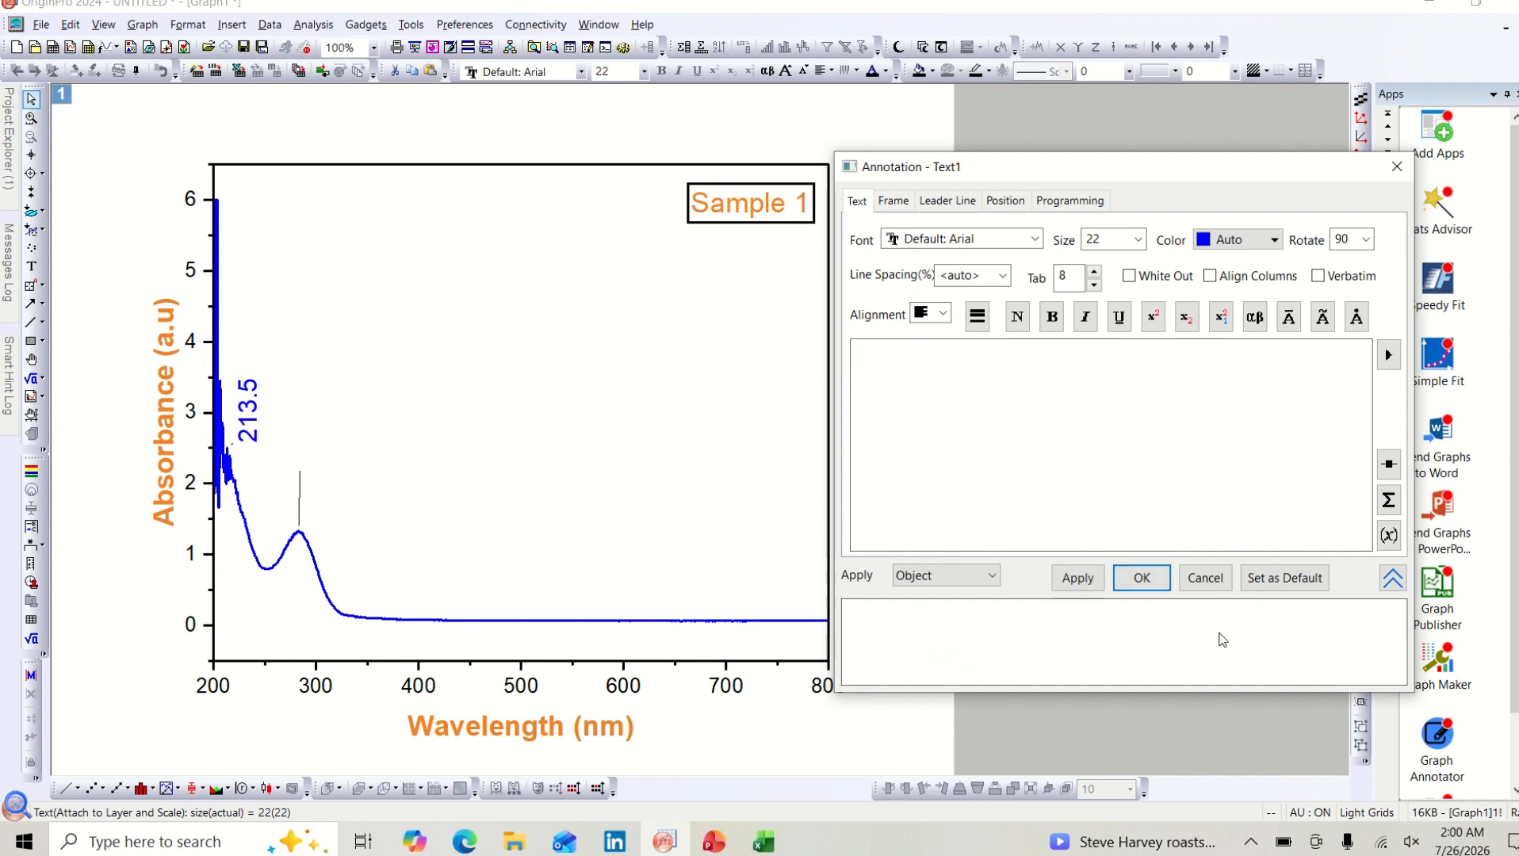
pyautogui.click(1142, 578)
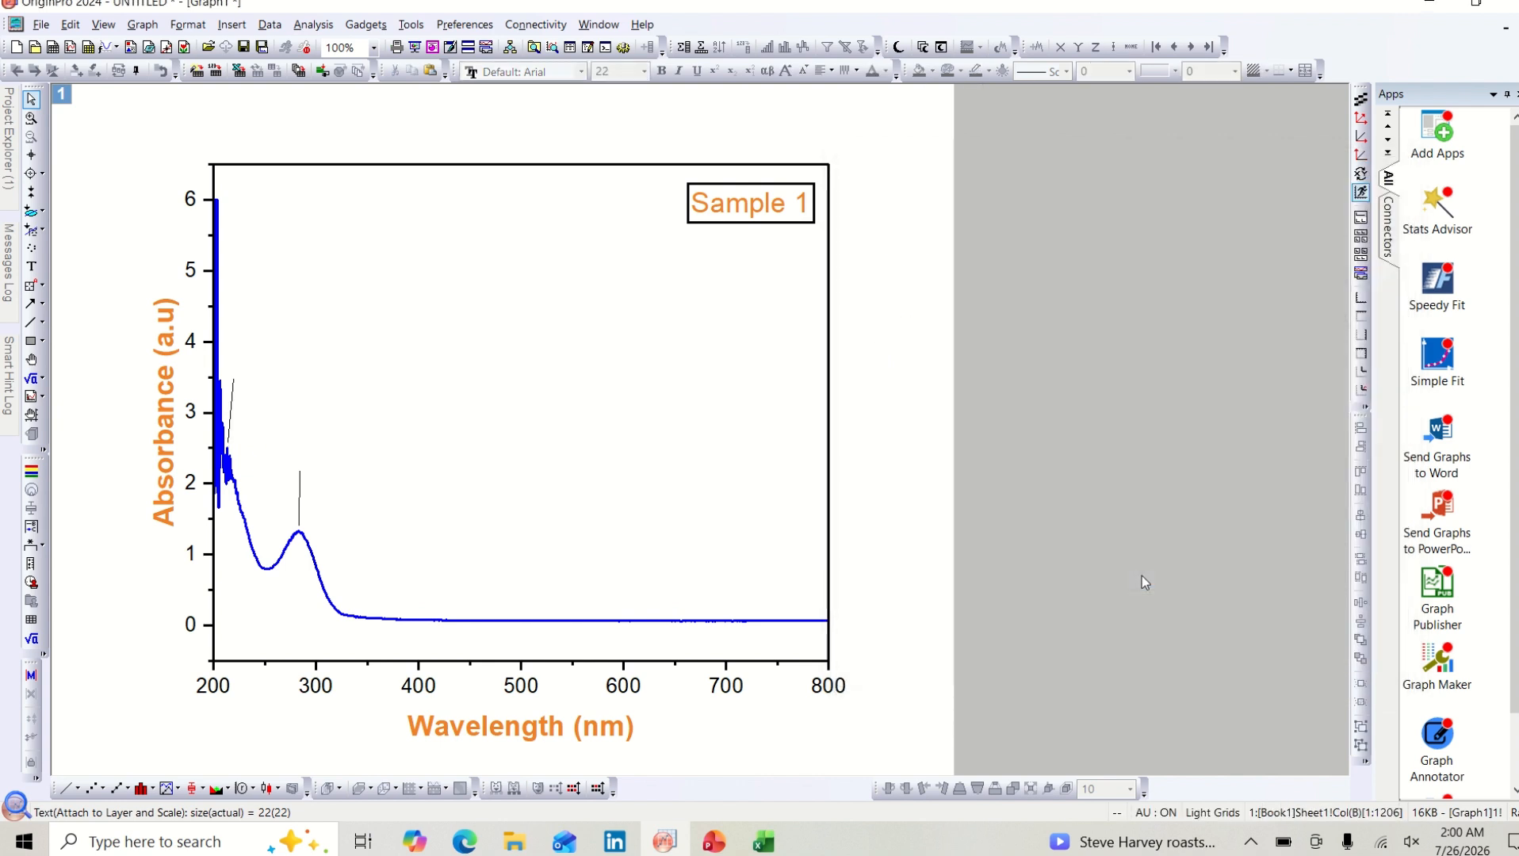
# Step: Delete the two leftover leader lines above the 283 nm and 213.5 nm peaks
pyautogui.click(300, 508)
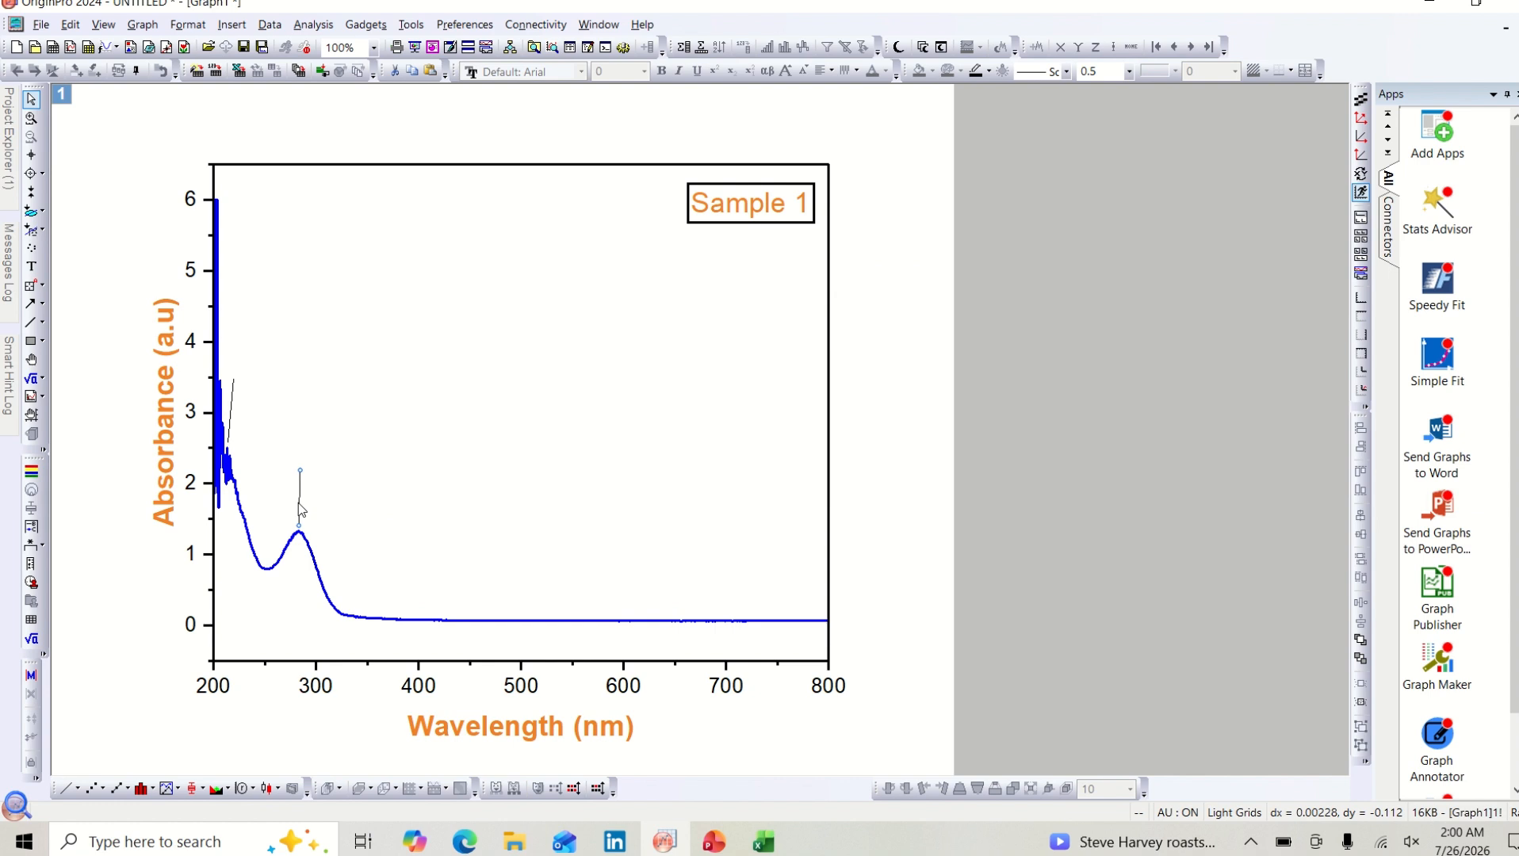
pyautogui.press('Delete')
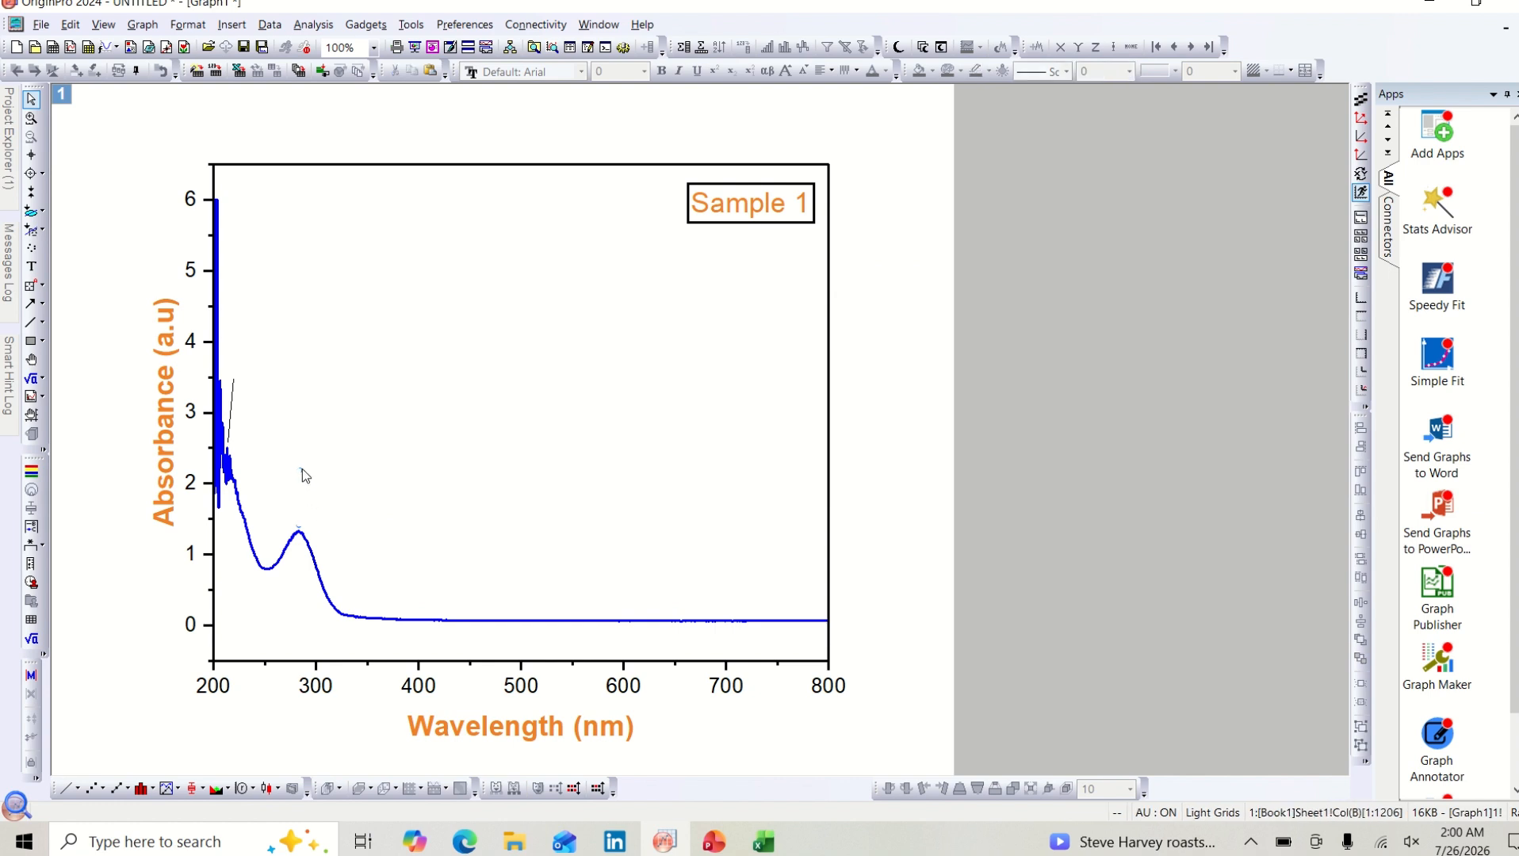
pyautogui.click(303, 470)
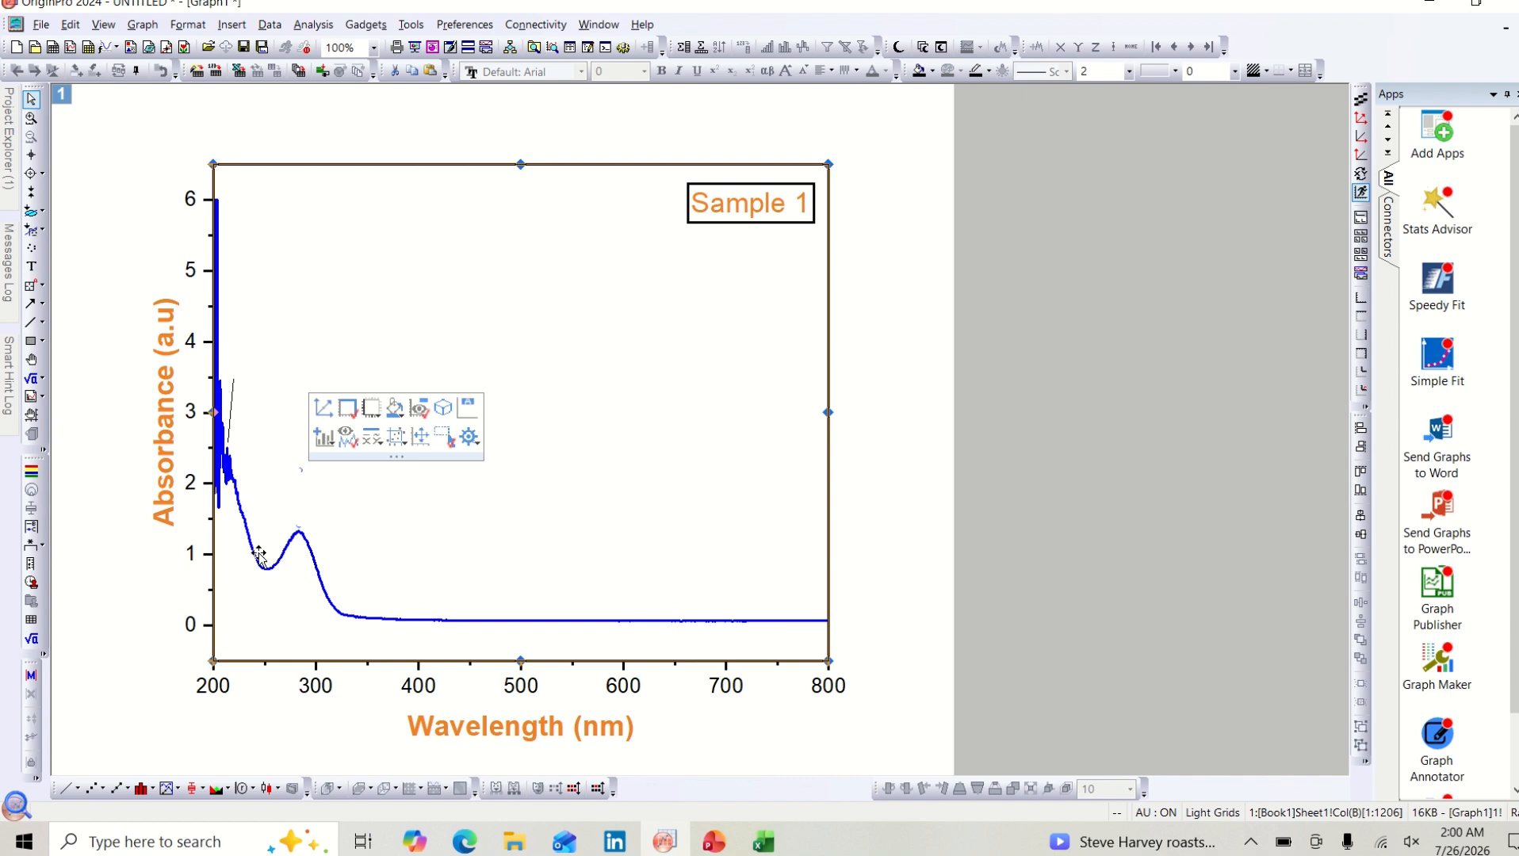
pyautogui.click(230, 428)
pyautogui.press('Delete')
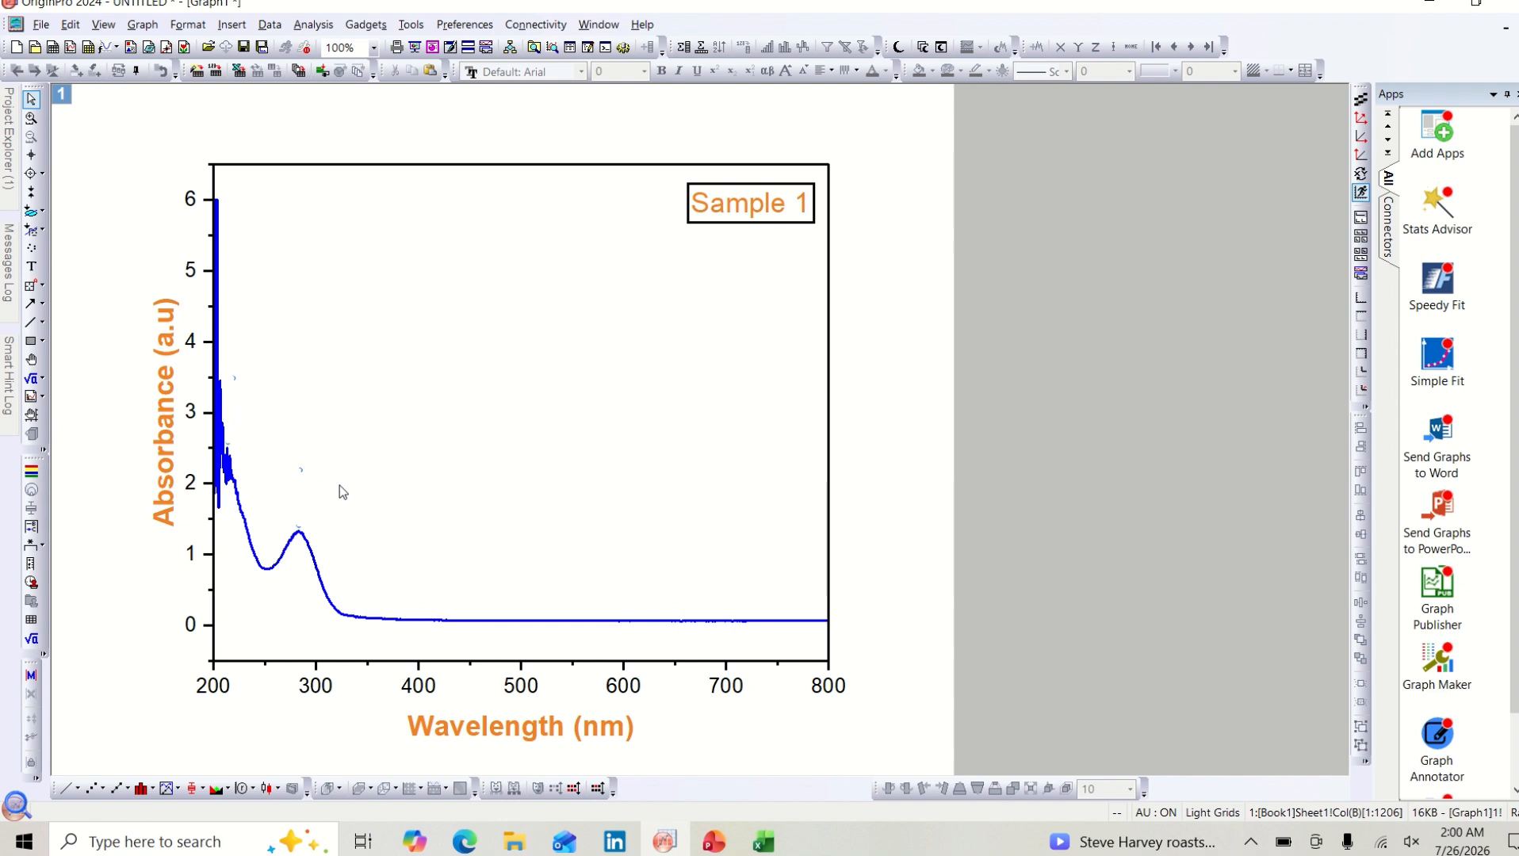
pyautogui.click(298, 474)
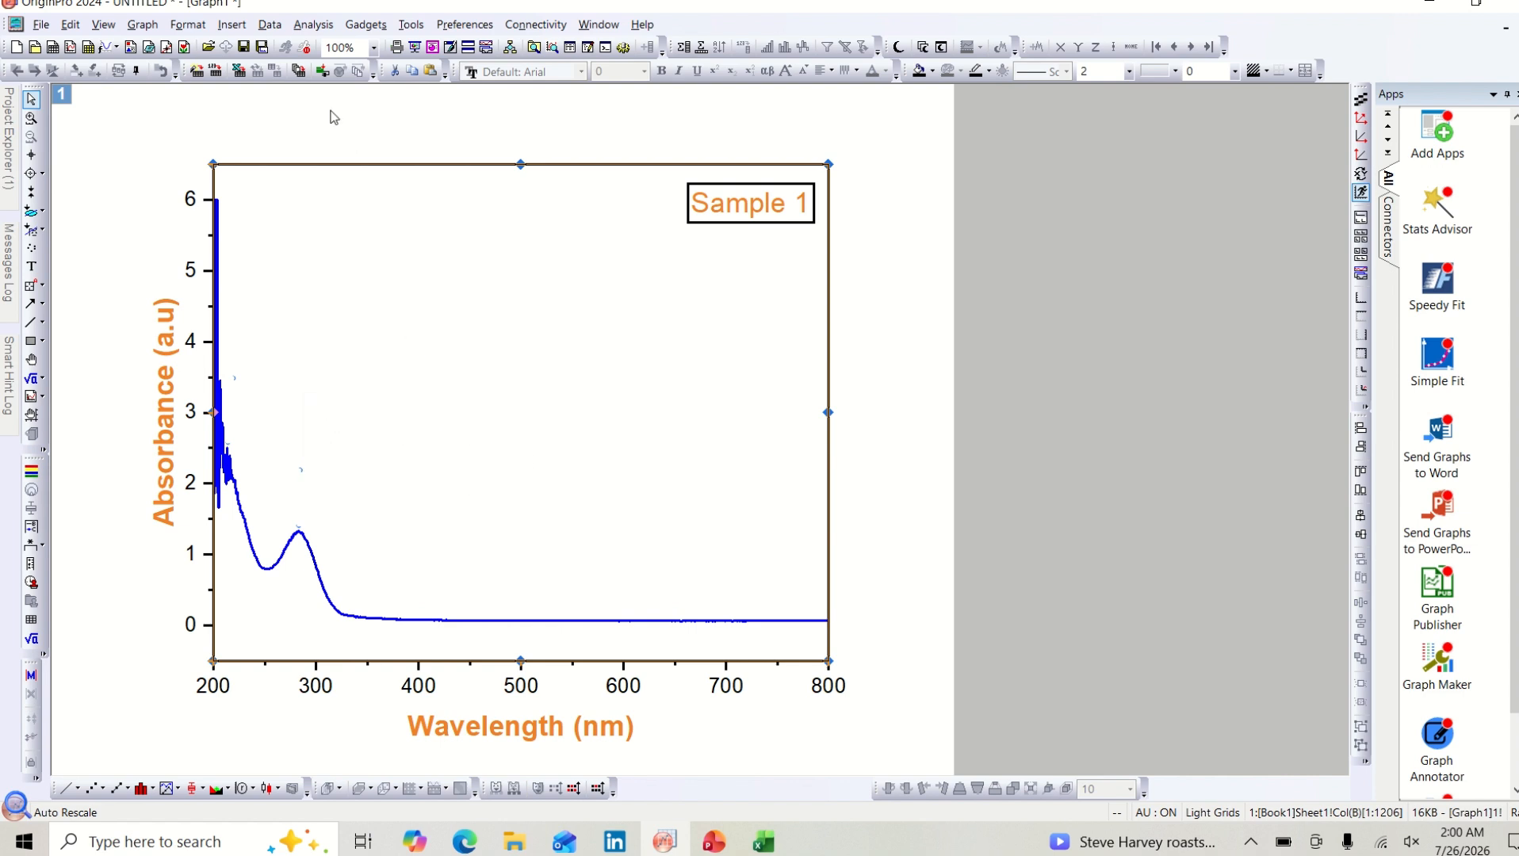
# Step: Open the Peak Analyzer dialog for the absorbance curve and move it away from the peaks in the preview
pyautogui.click(310, 28)
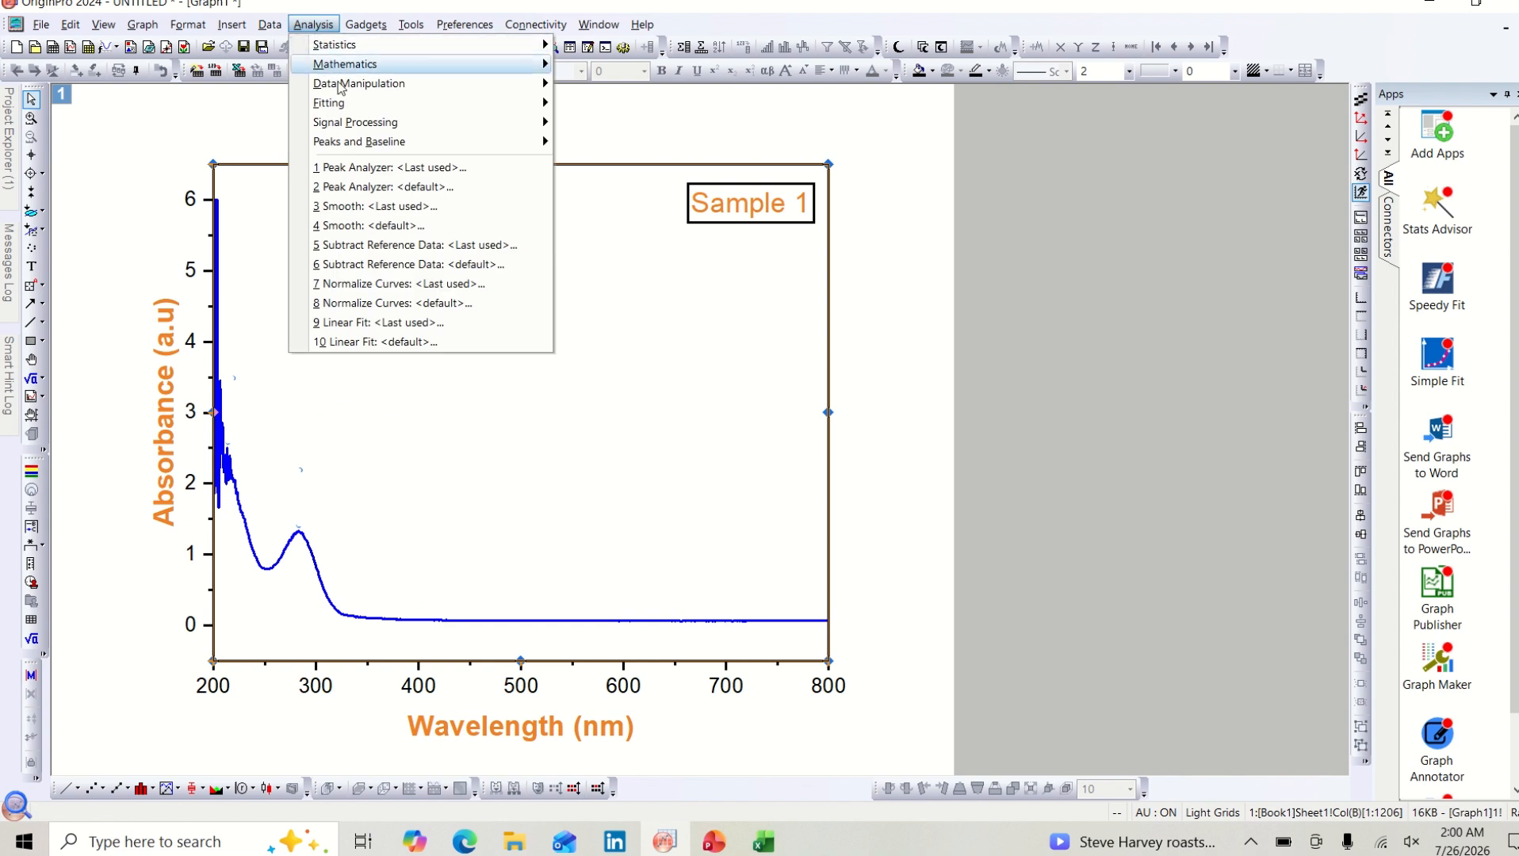
pyautogui.moveTo(366, 146)
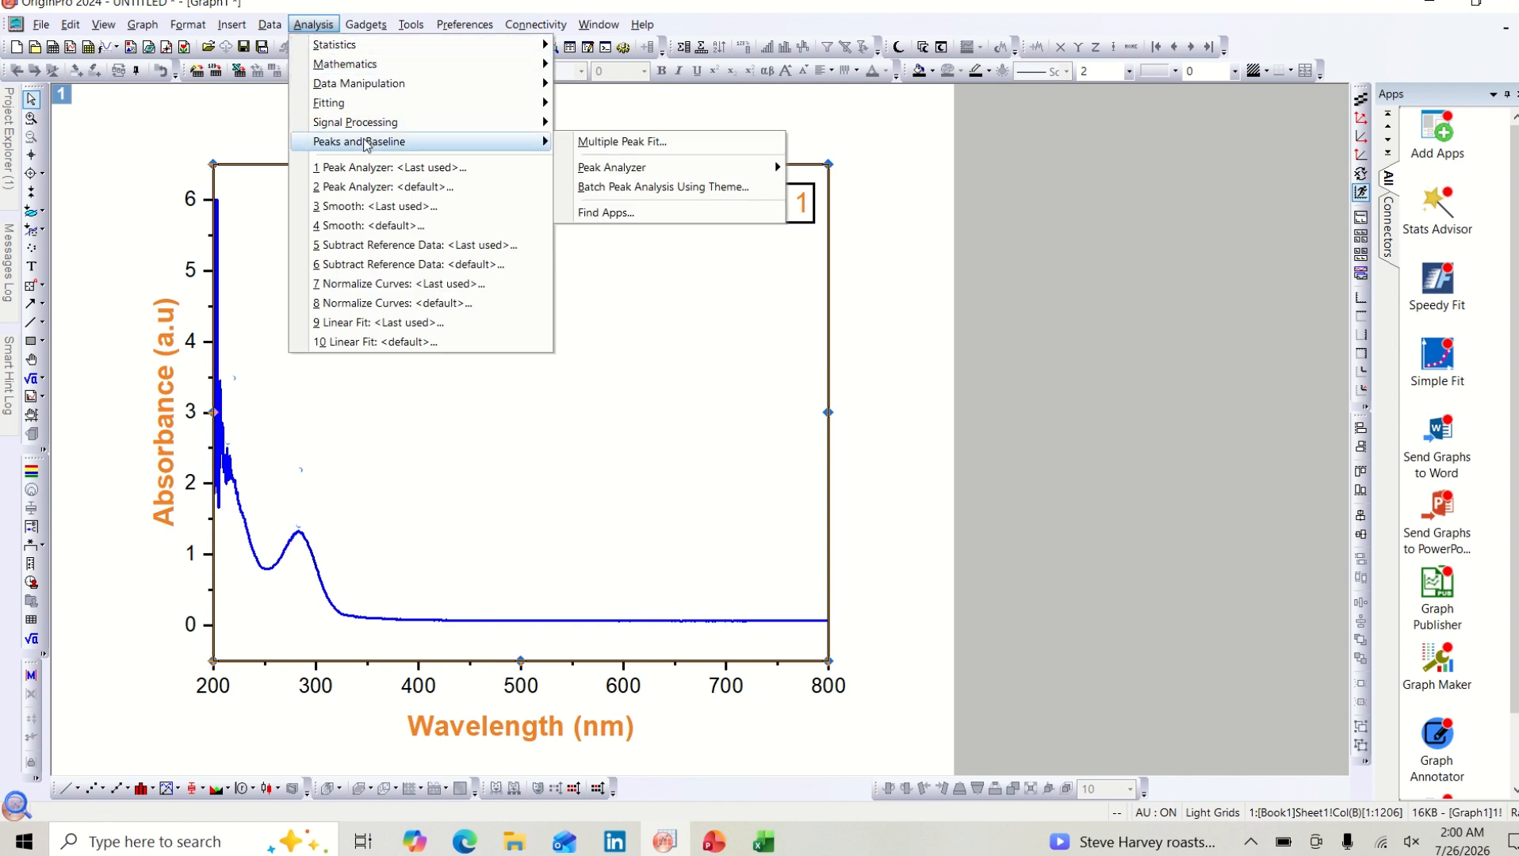
pyautogui.moveTo(611, 173)
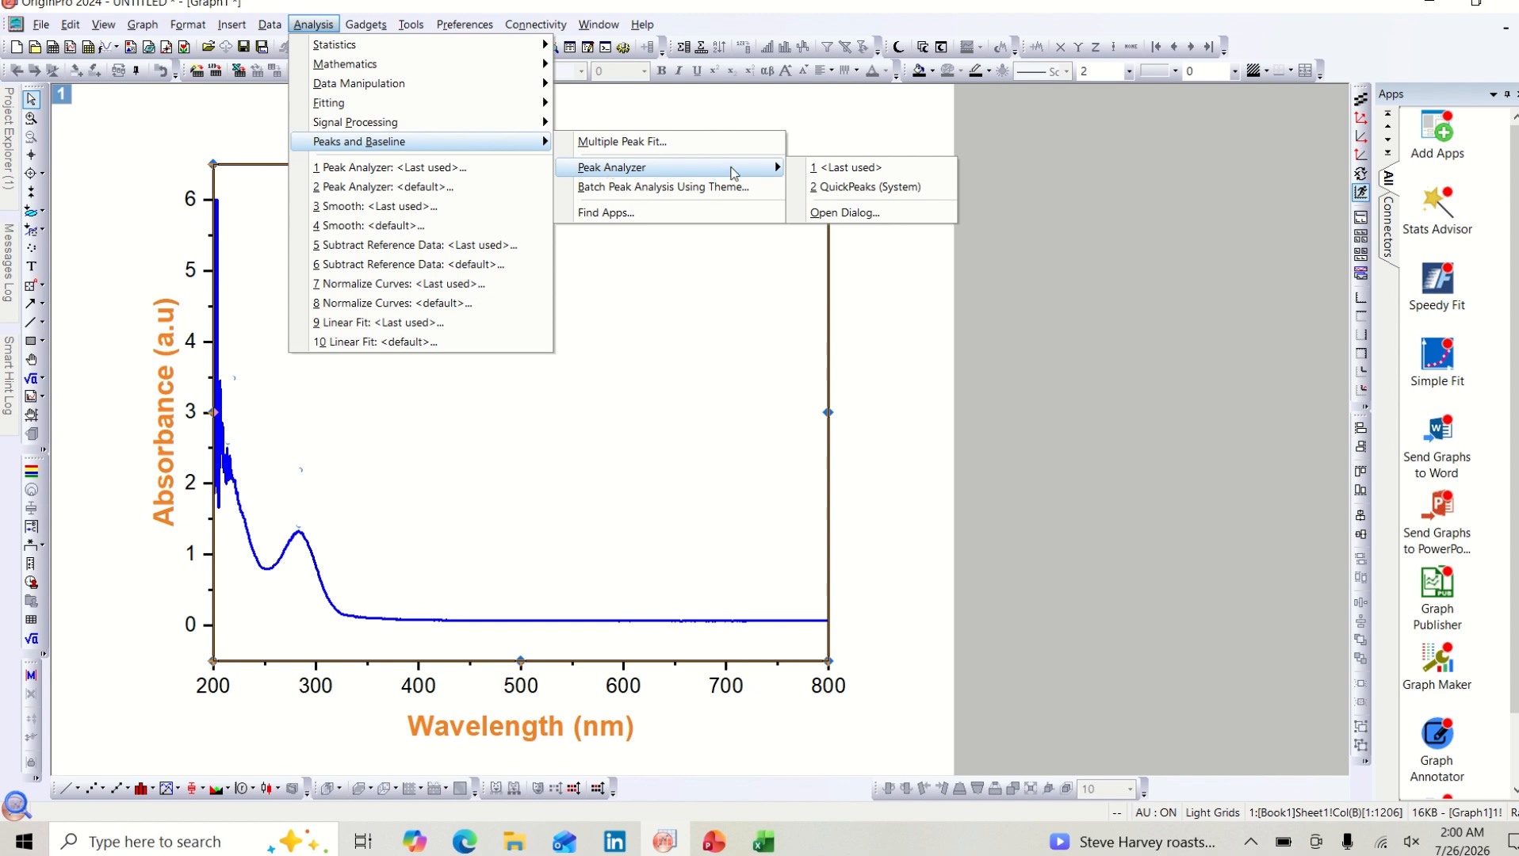
pyautogui.click(847, 213)
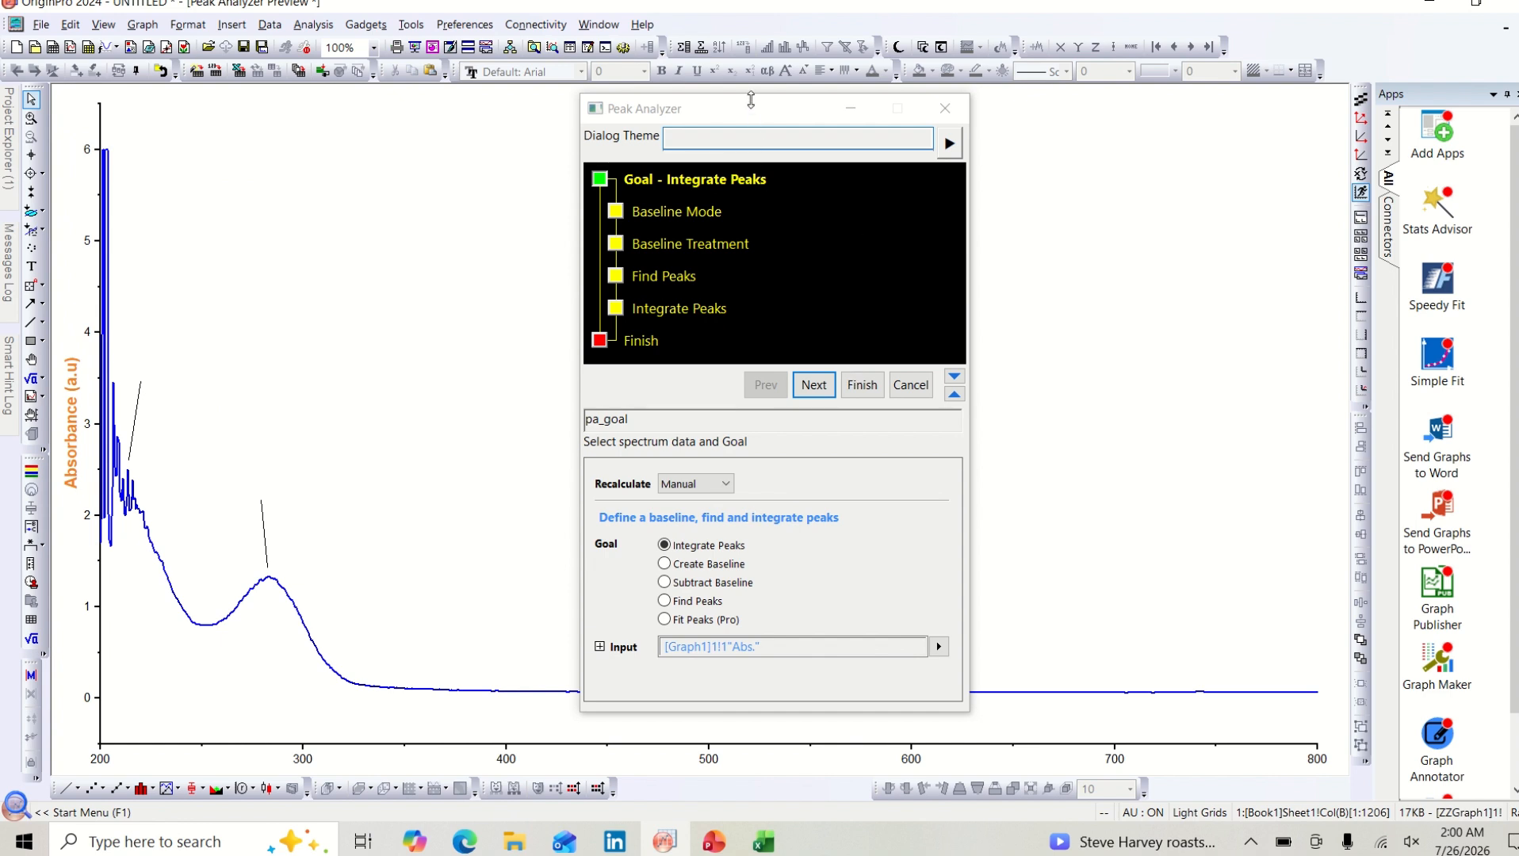
pyautogui.moveTo(753, 110); pyautogui.dragTo(883, 102)
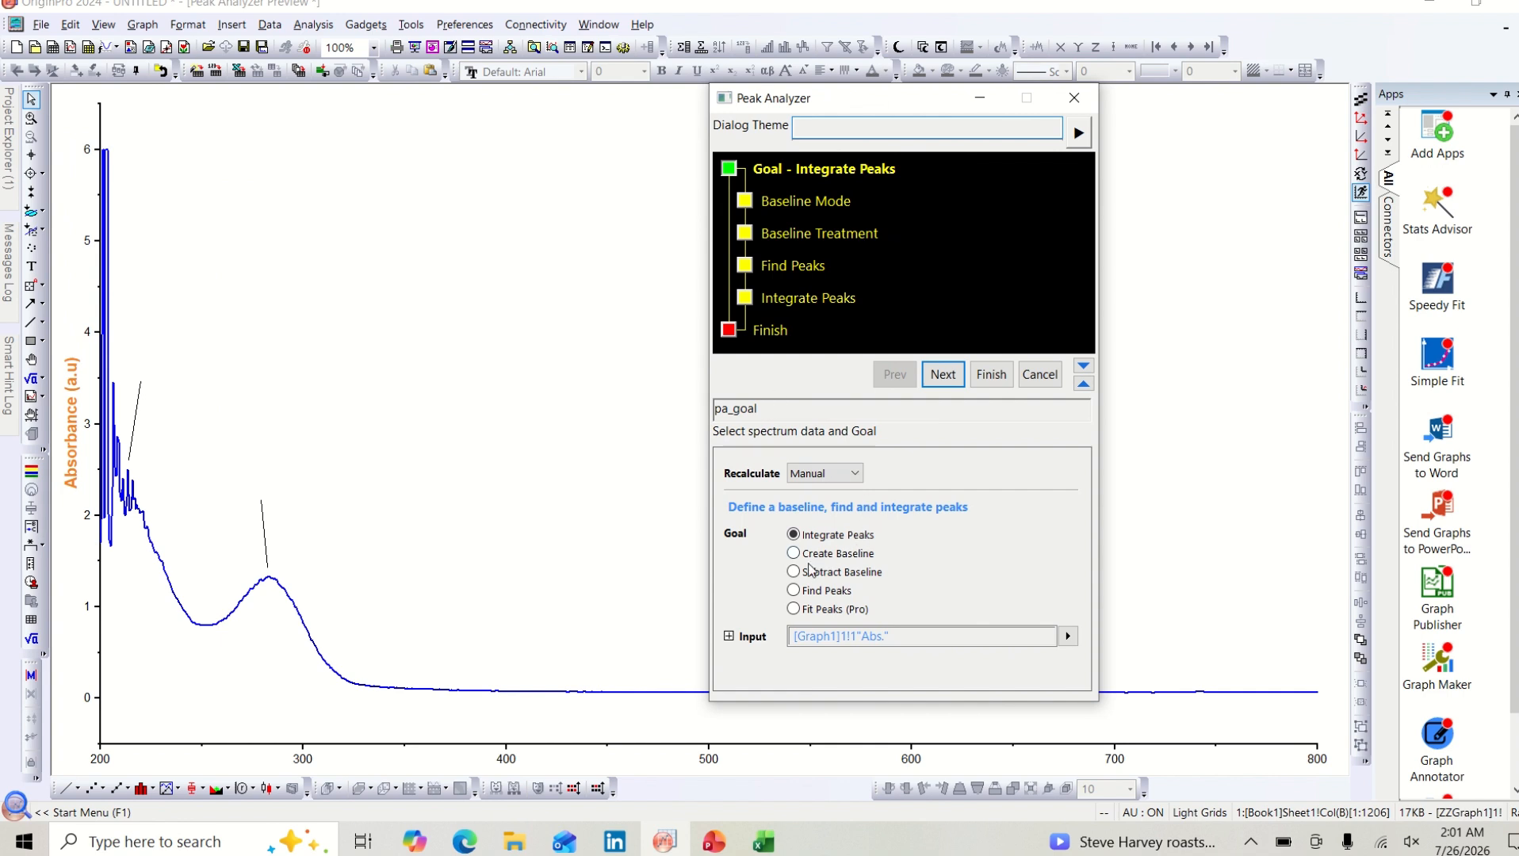
# Step: Set the analysis goal to Find Peaks and advance to the Find Peaks page, keeping the constant minimum baseline
pyautogui.click(792, 592)
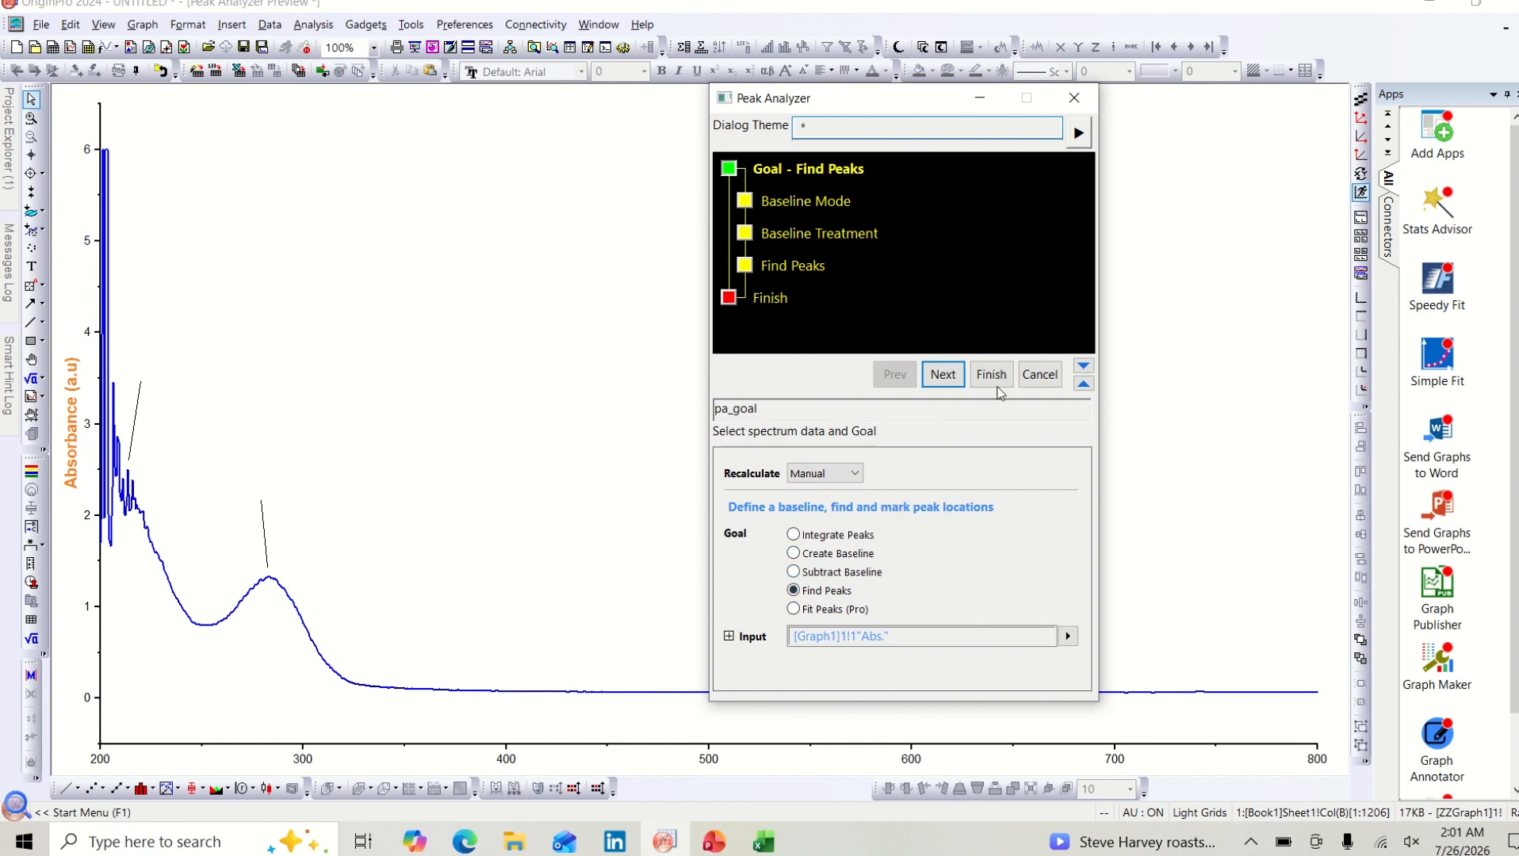
pyautogui.click(942, 375)
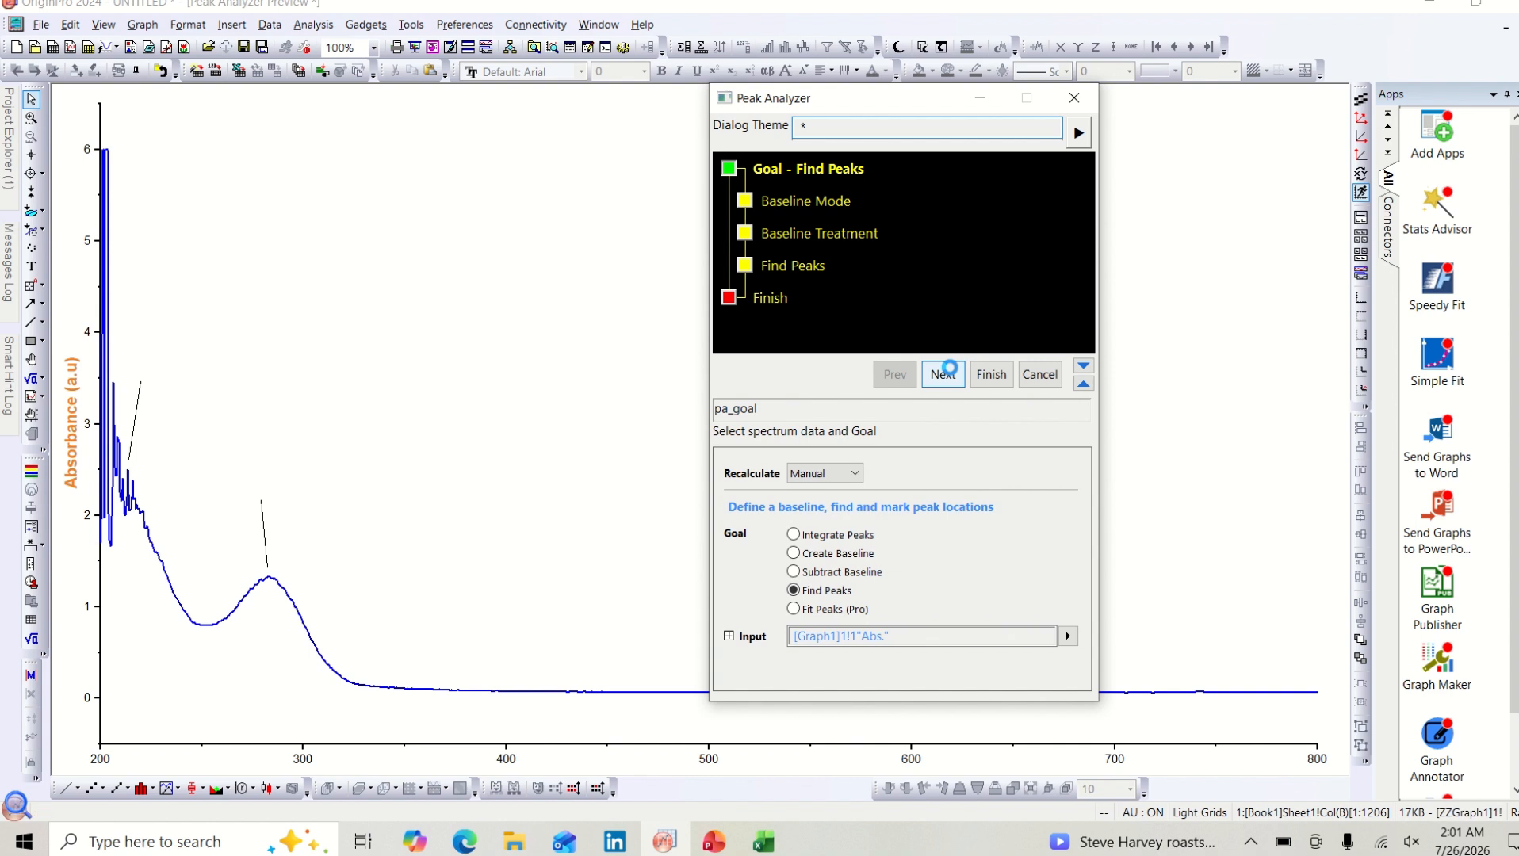
pyautogui.click(952, 374)
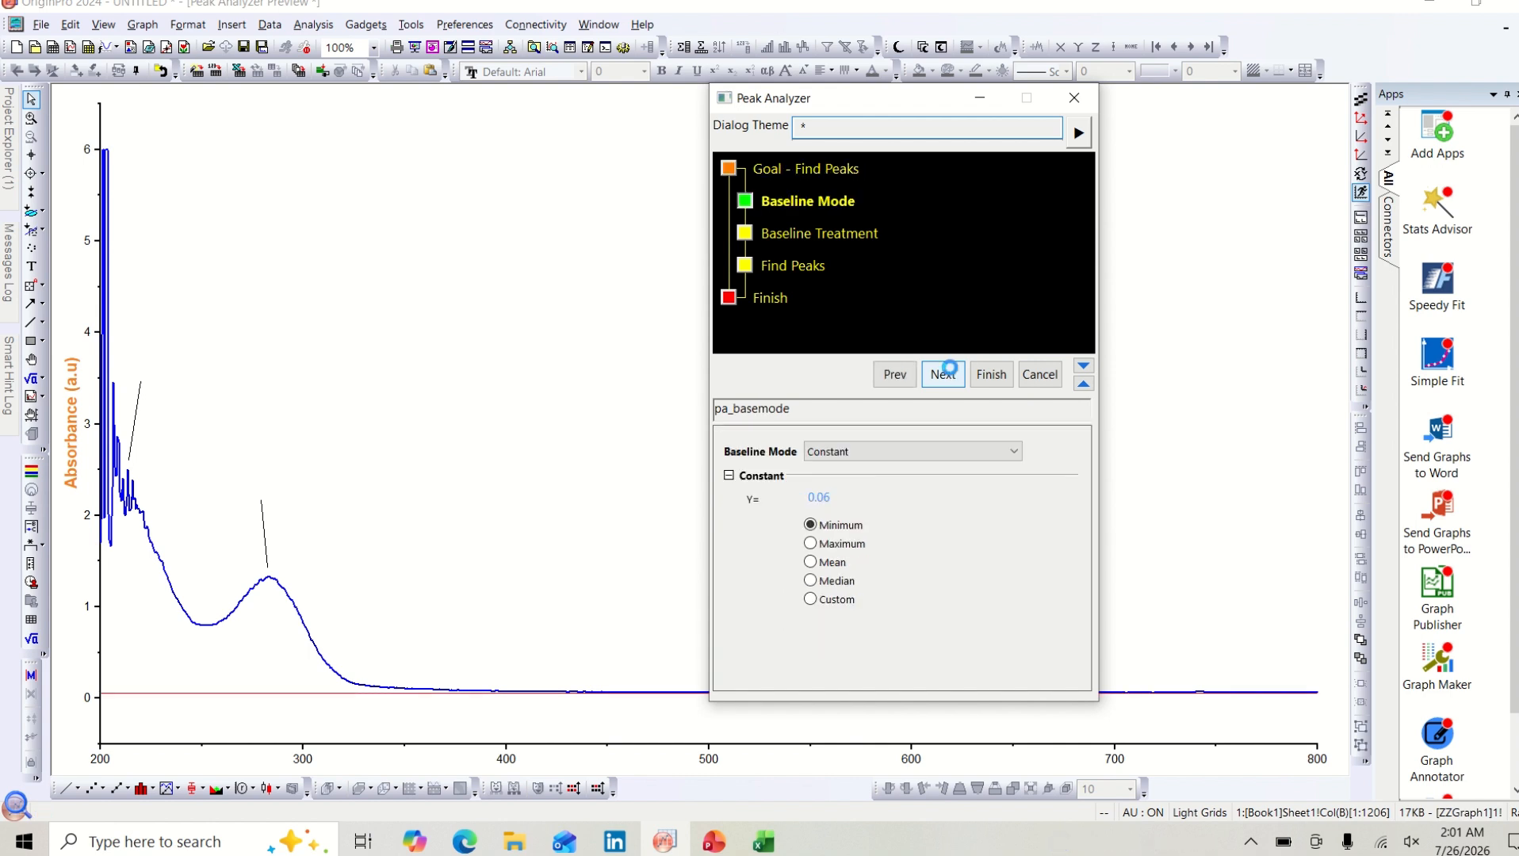
pyautogui.click(950, 370)
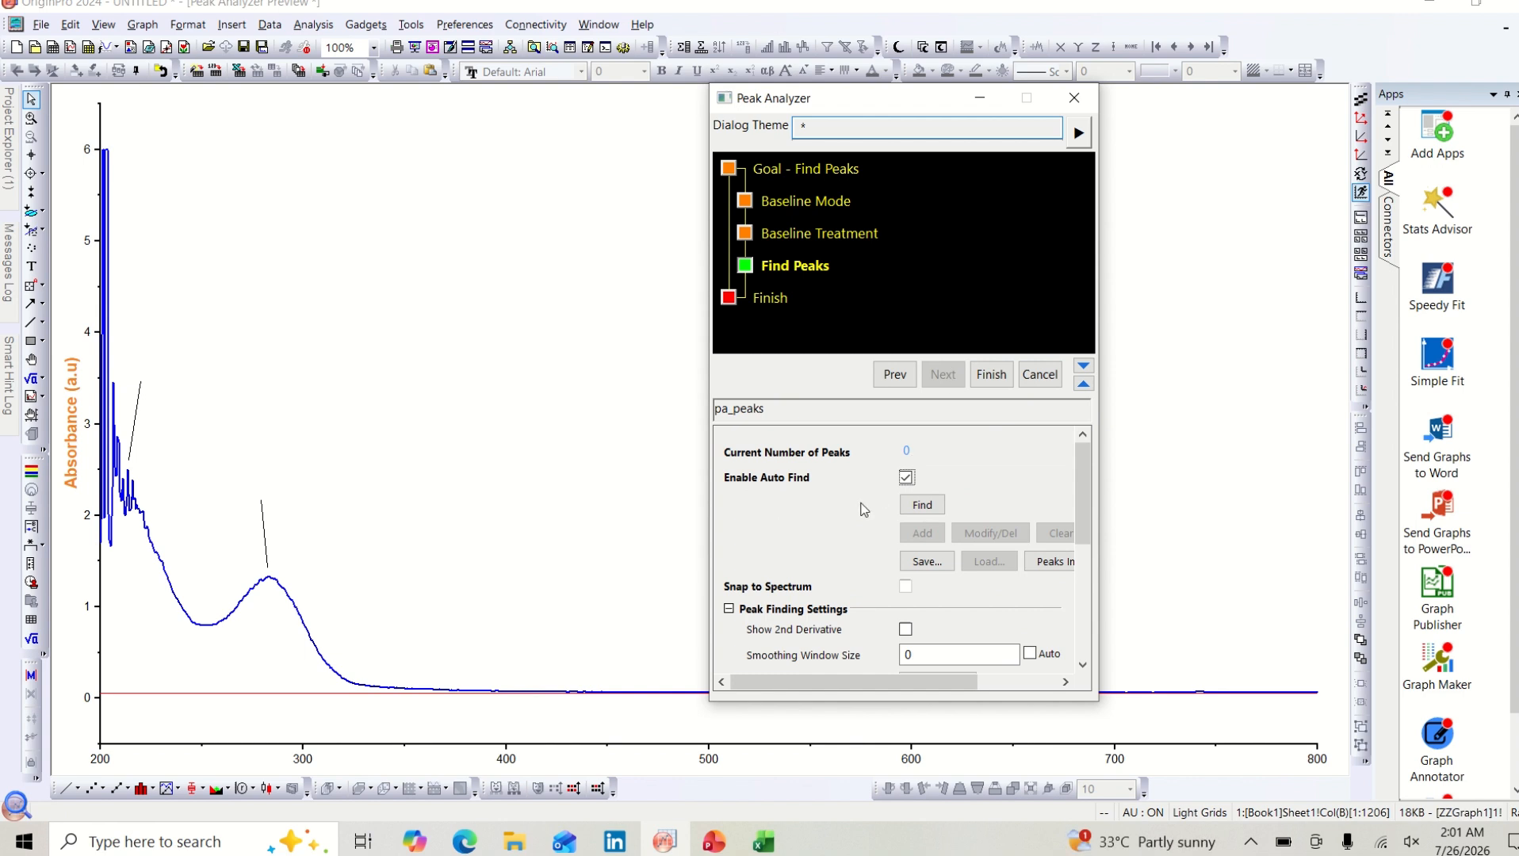
# Step: Turn off the automatic threshold, set the peak-filtering threshold height to 10%, and find the peaks
pyautogui.scroll(-5, 865, 552)
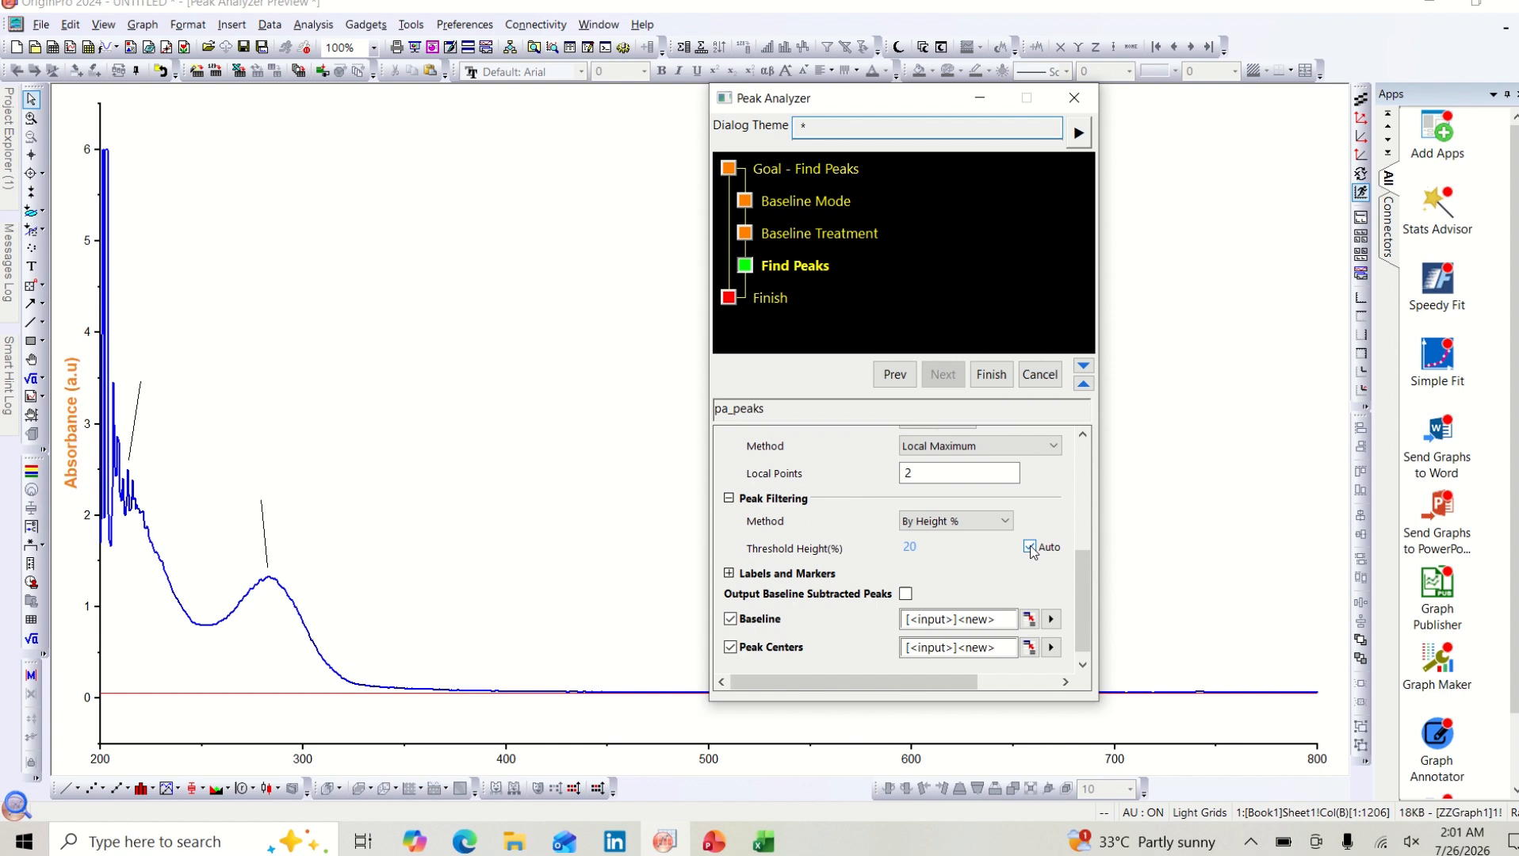
pyautogui.click(1029, 547)
pyautogui.press('BackSpace')
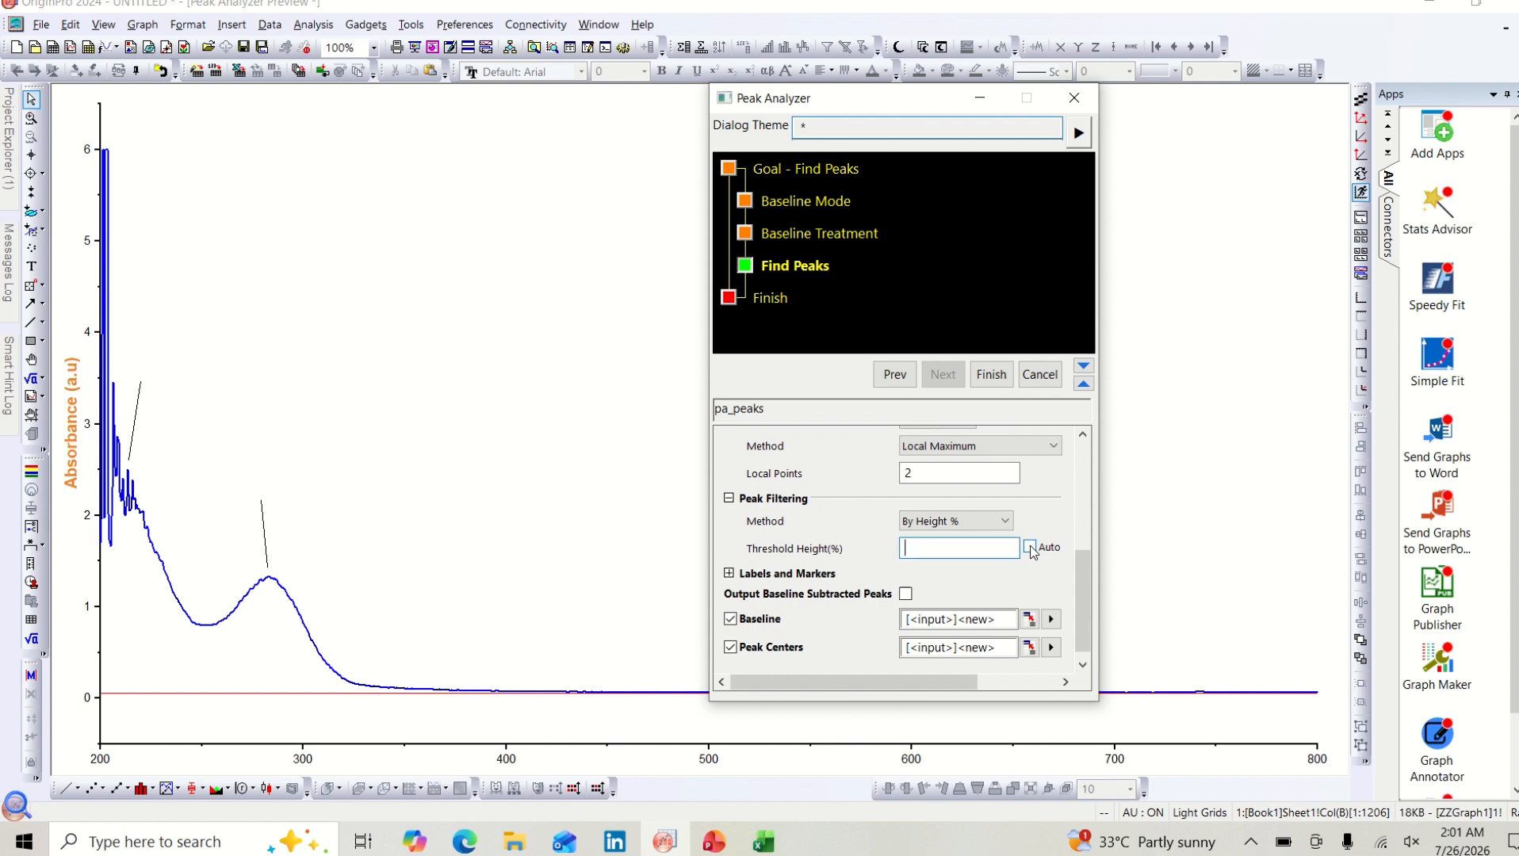
pyautogui.write('10')
pyautogui.scroll(5, 958, 518)
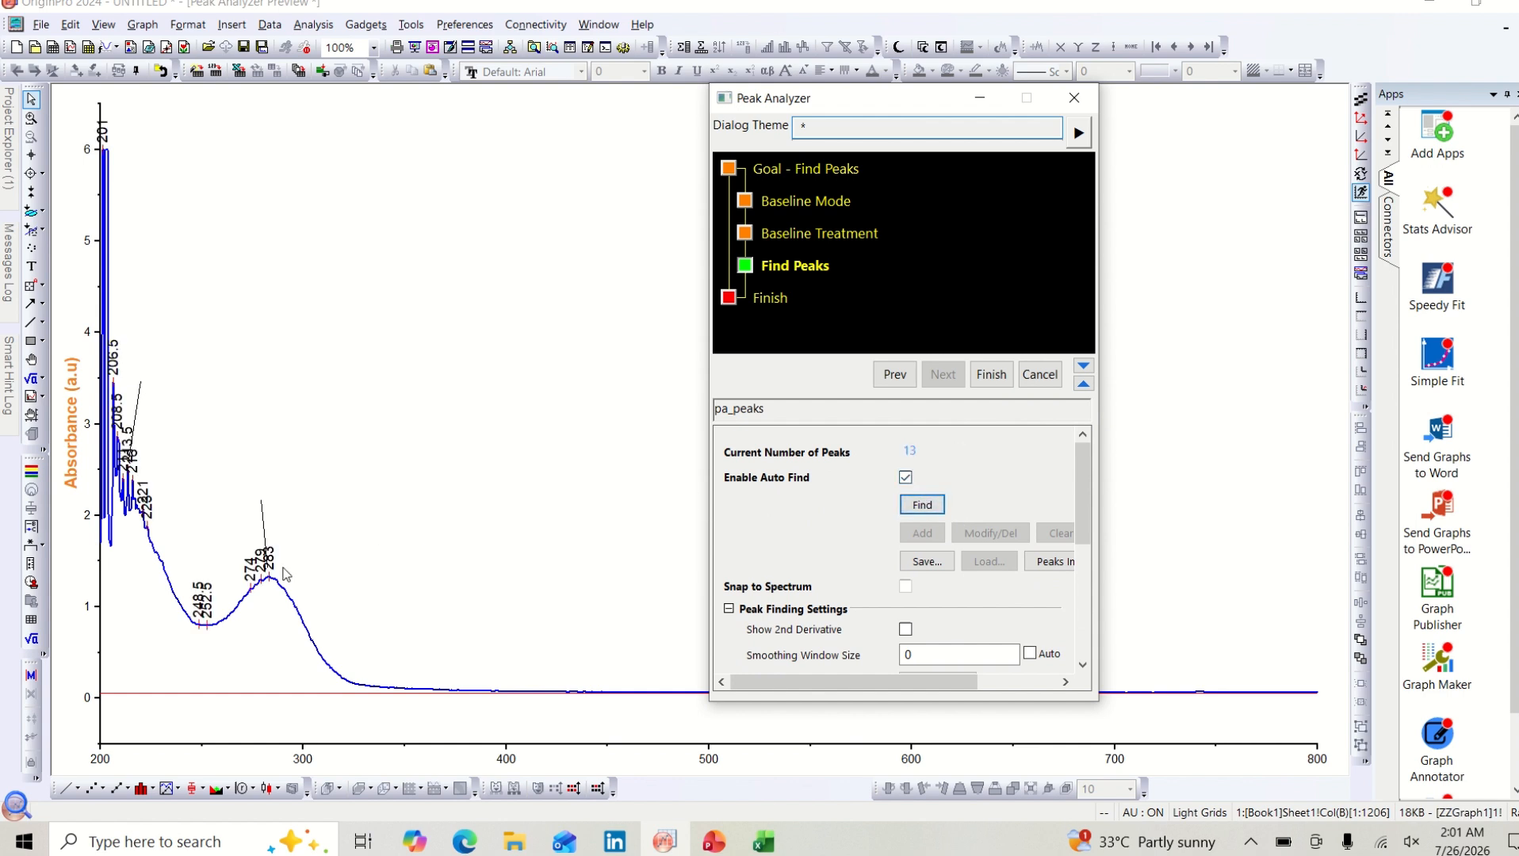
pyautogui.moveTo(268, 591)
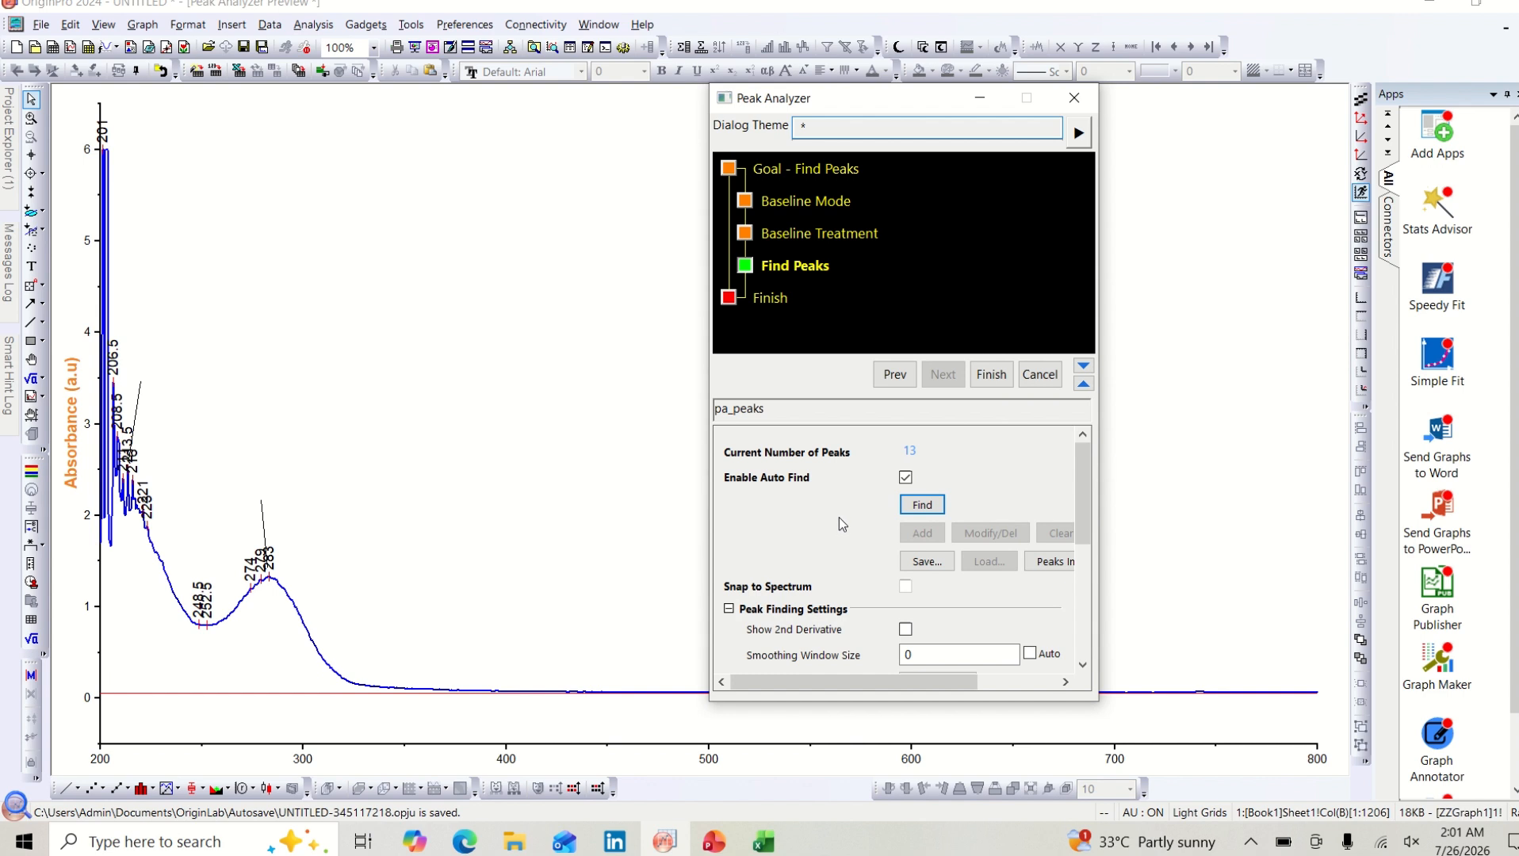
# Step: Restore the automatic threshold height for peak filtering in place of 10% and find the peaks again
pyautogui.scroll(-5, 838, 518)
pyautogui.click(1030, 576)
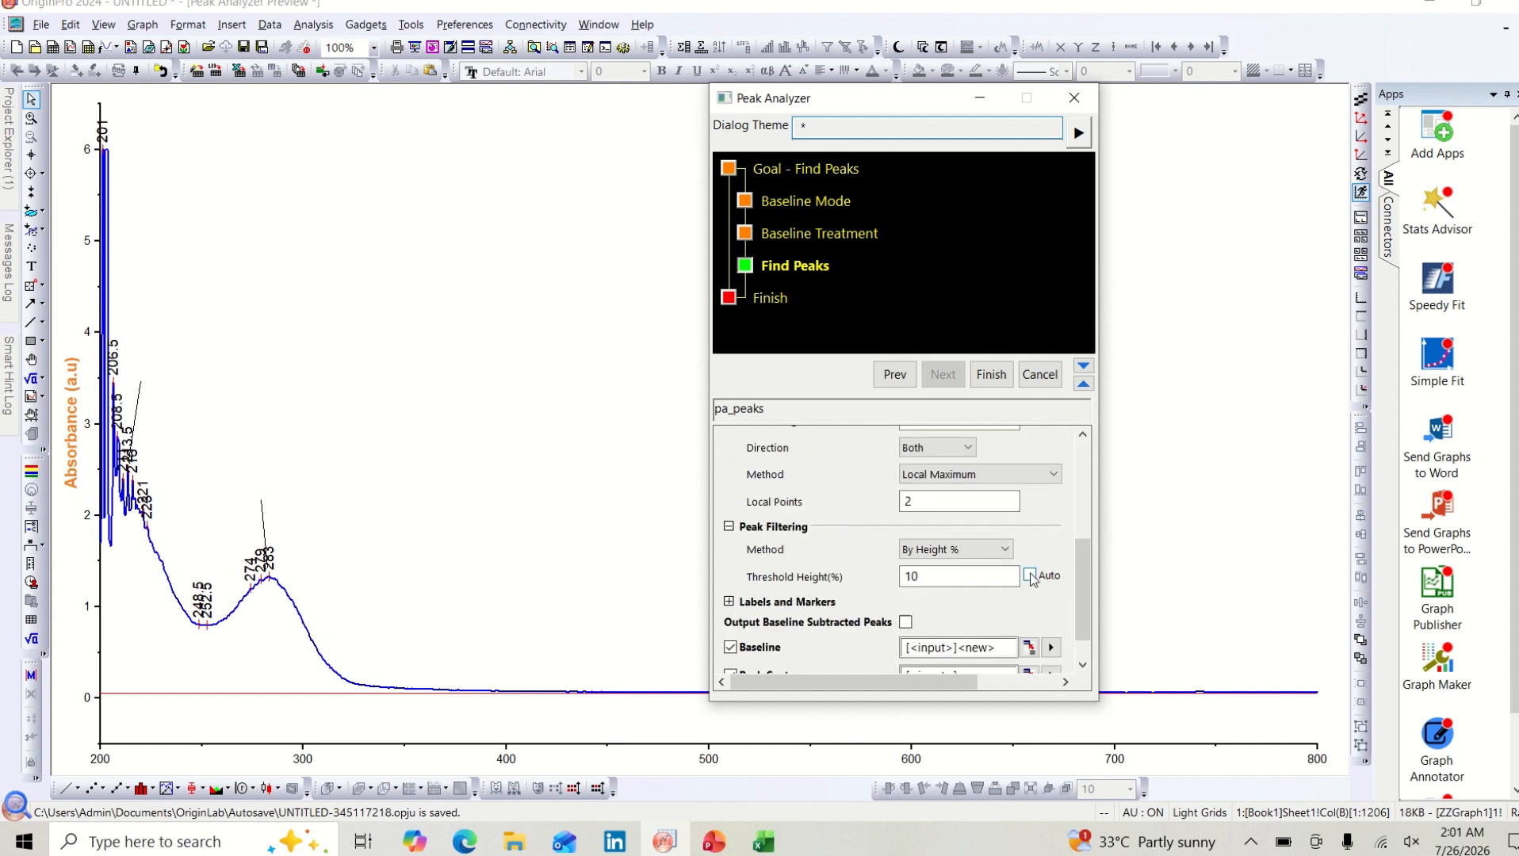
pyautogui.scroll(5, 919, 529)
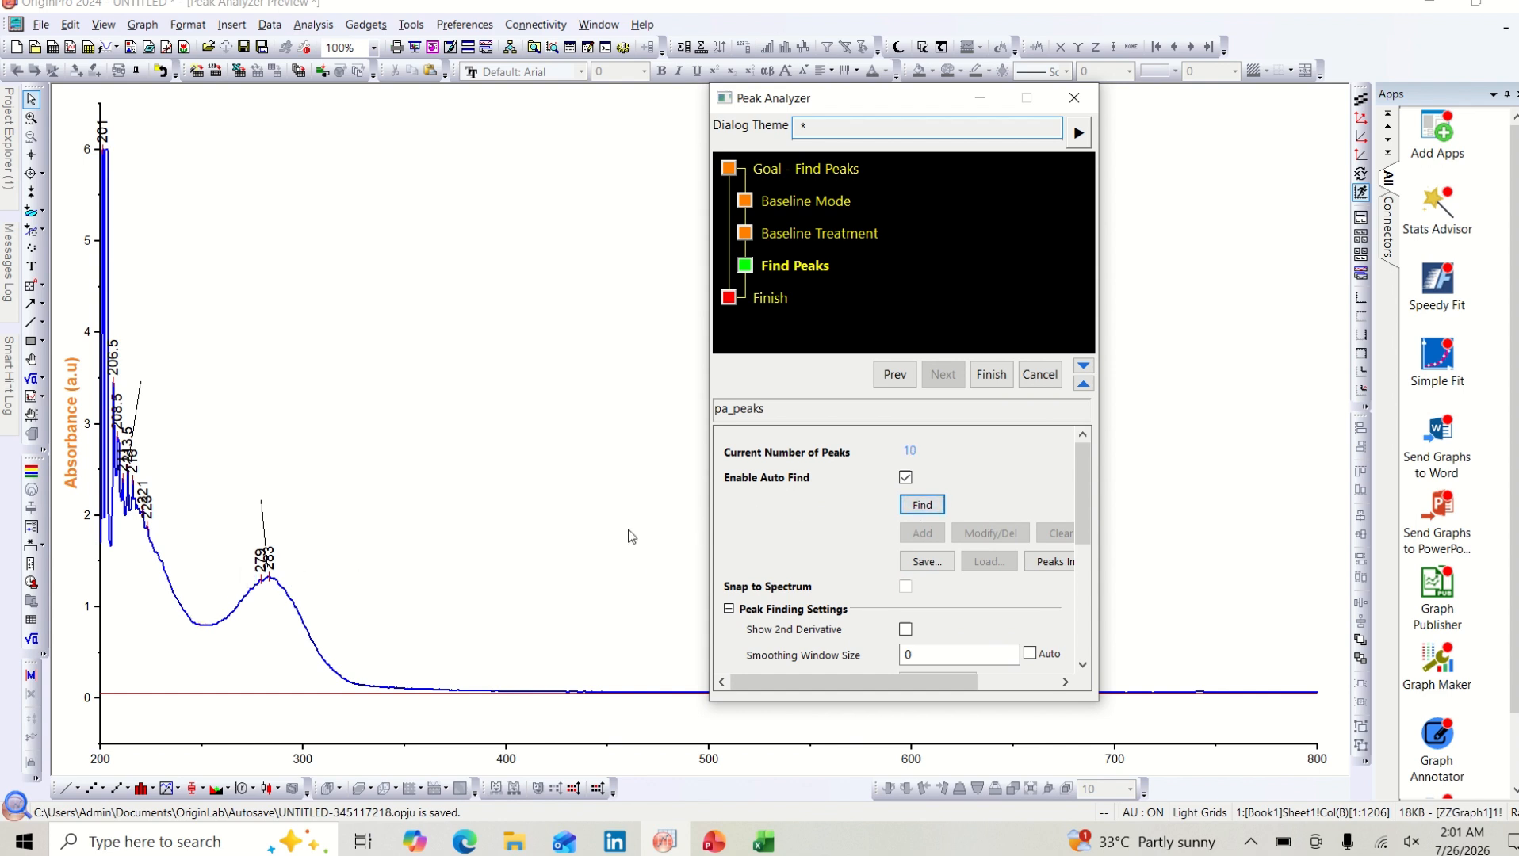
# Step: Replace the automatic peak-filtering threshold height with 30% and find the peaks again
pyautogui.scroll(-3, 954, 532)
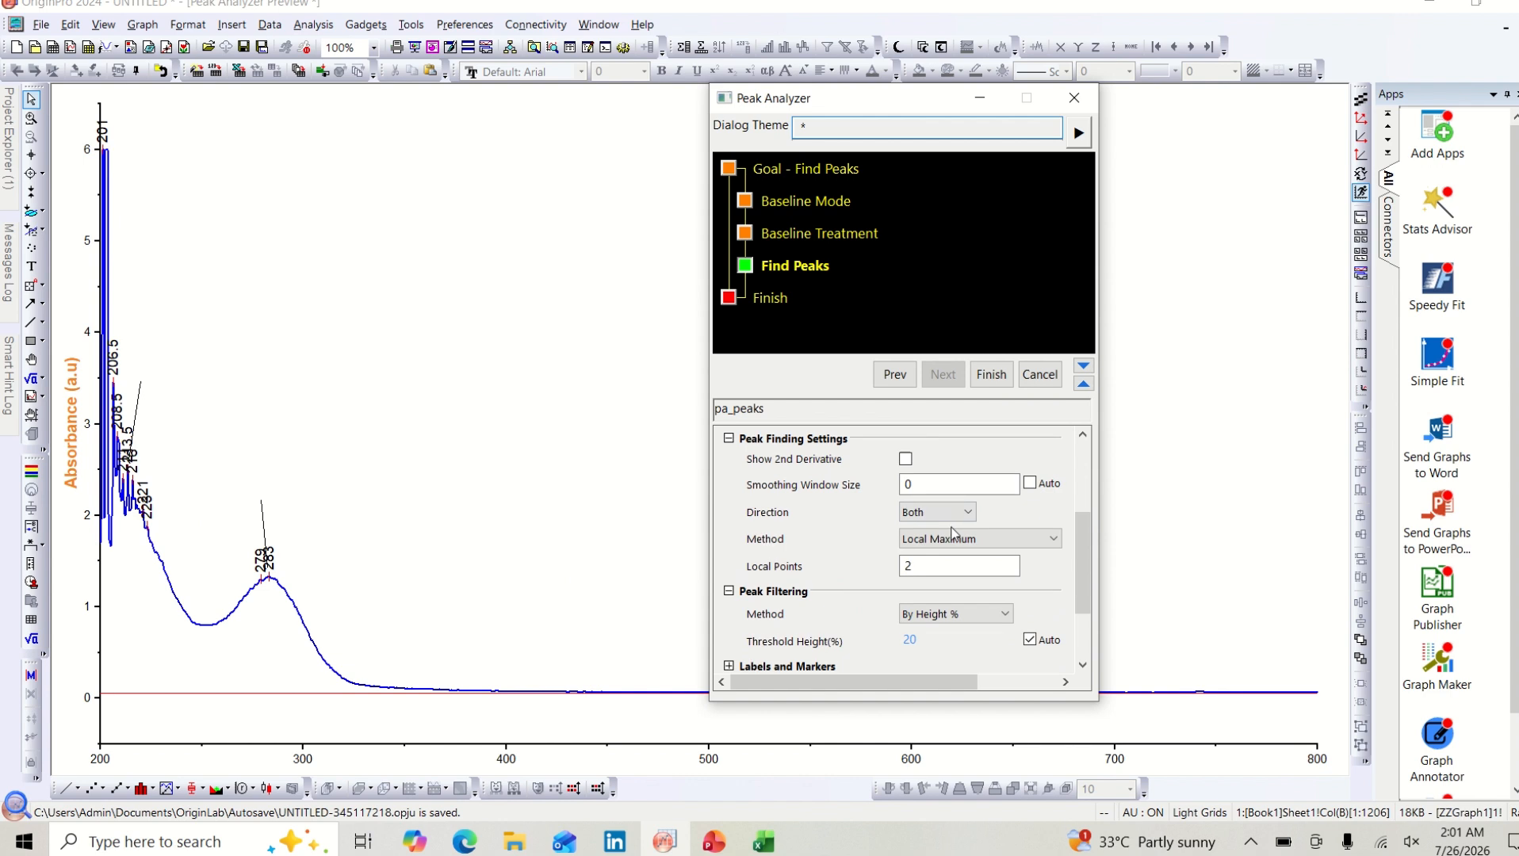
pyautogui.scroll(-1, 953, 533)
pyautogui.click(1030, 631)
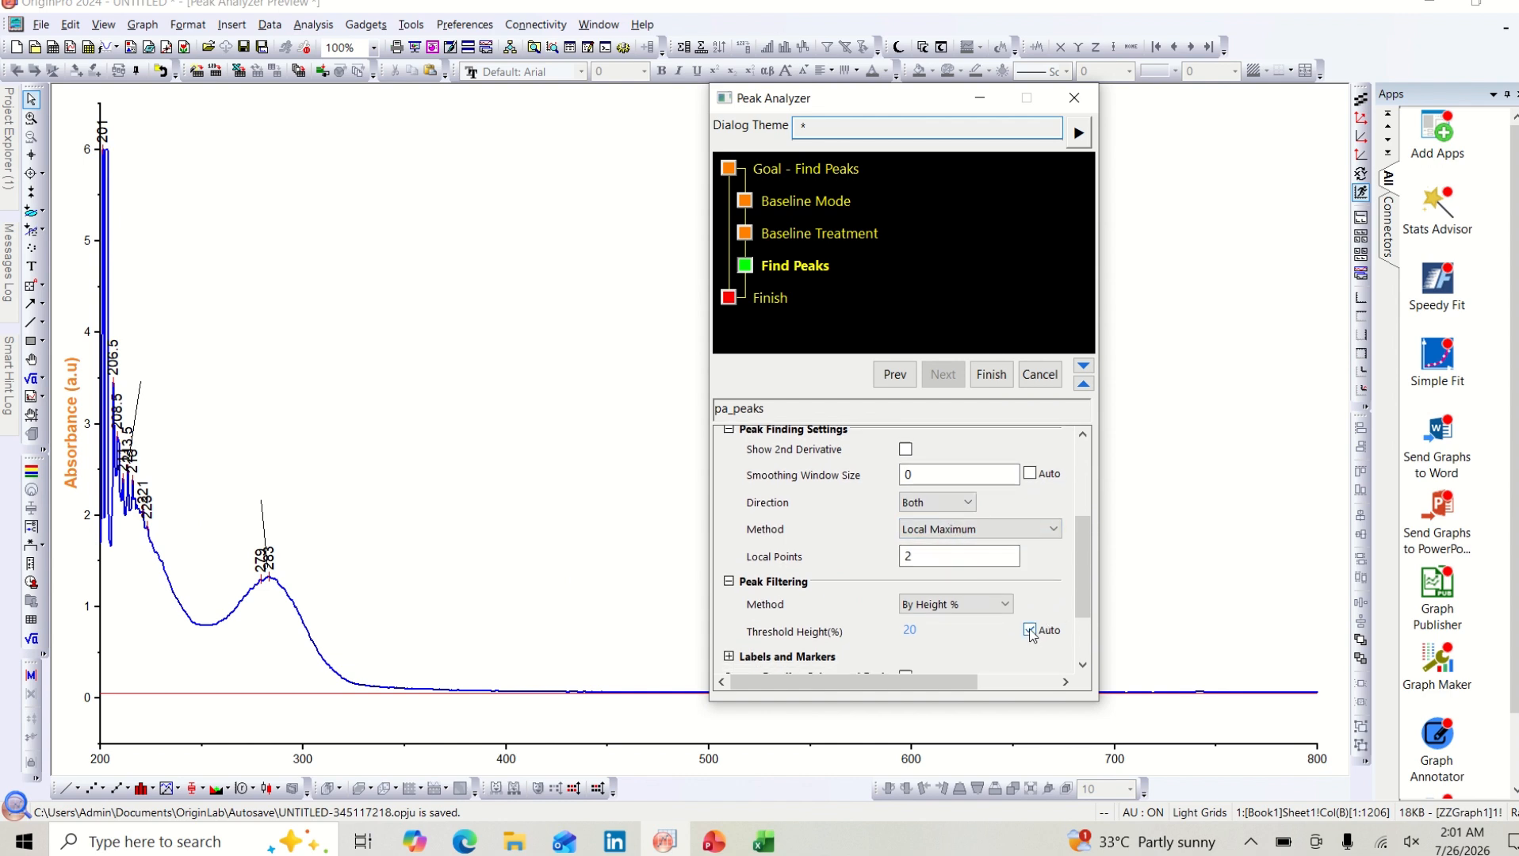
pyautogui.press('BackSpace')
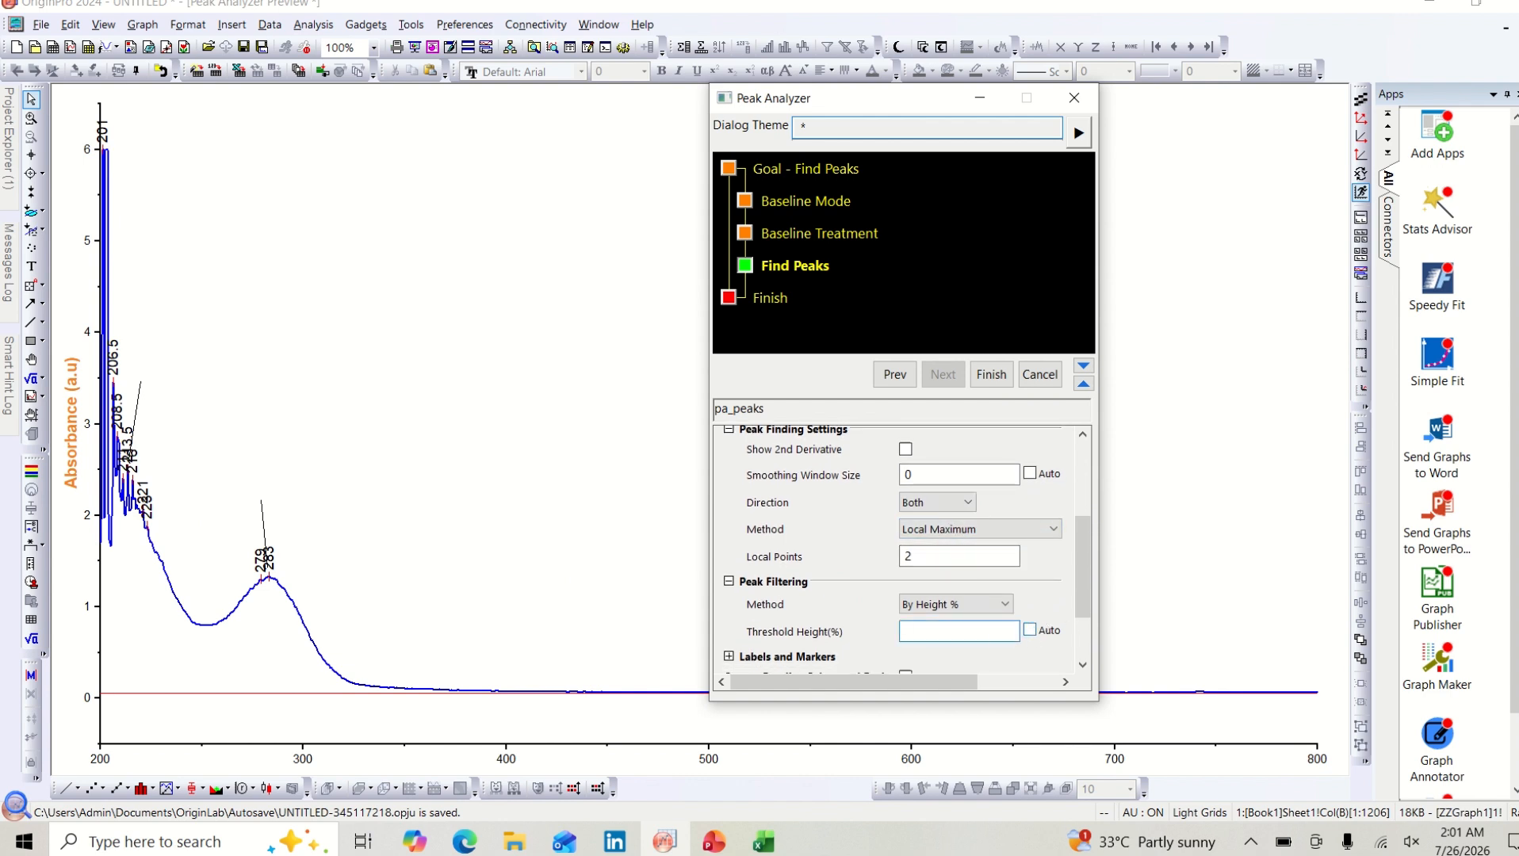
pyautogui.write('30')
pyautogui.scroll(3, 924, 539)
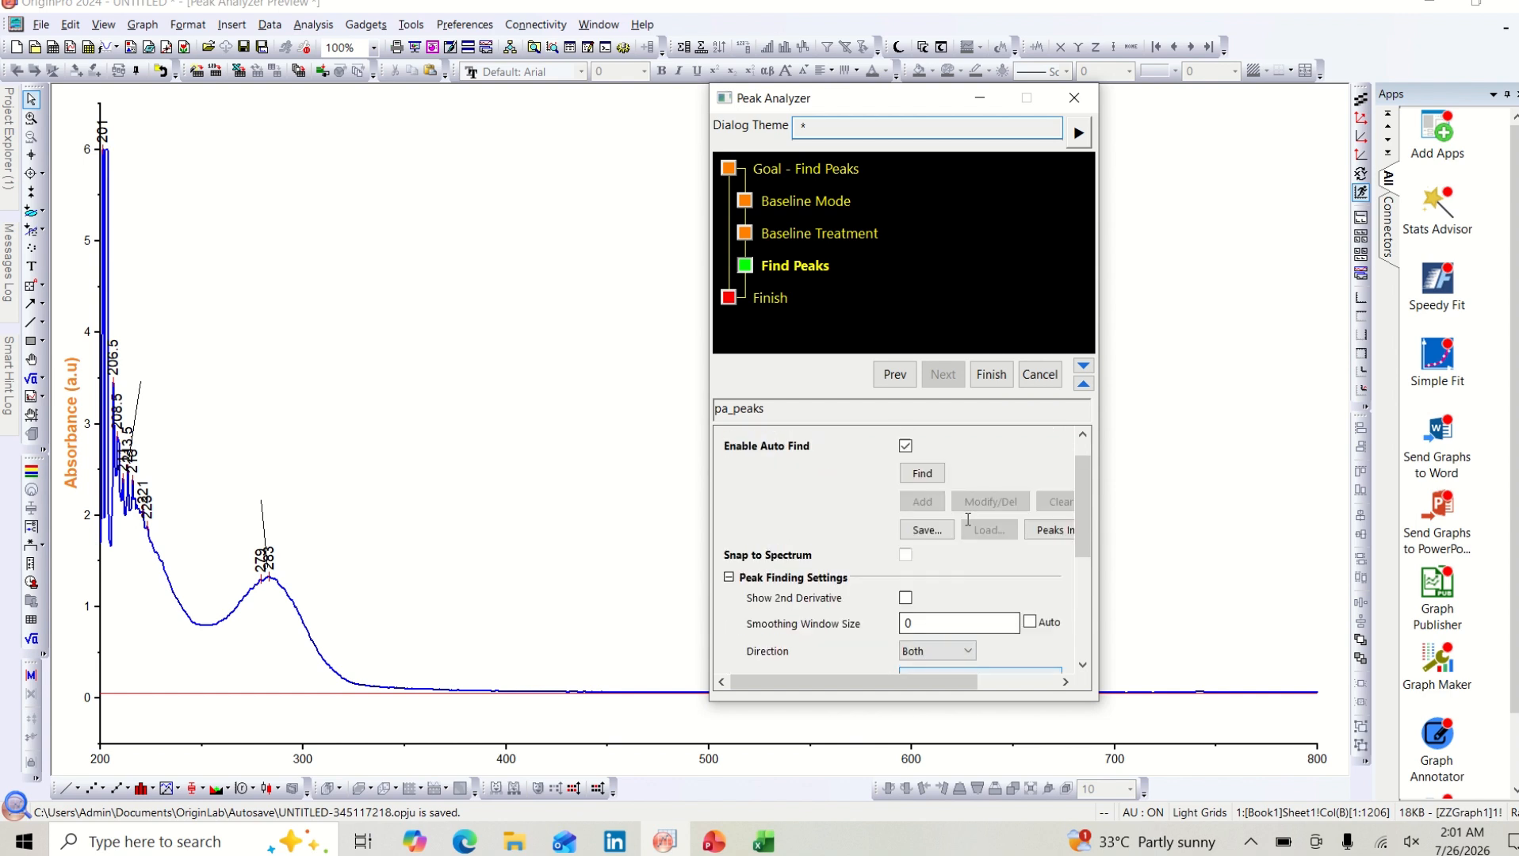
pyautogui.scroll(1, 924, 539)
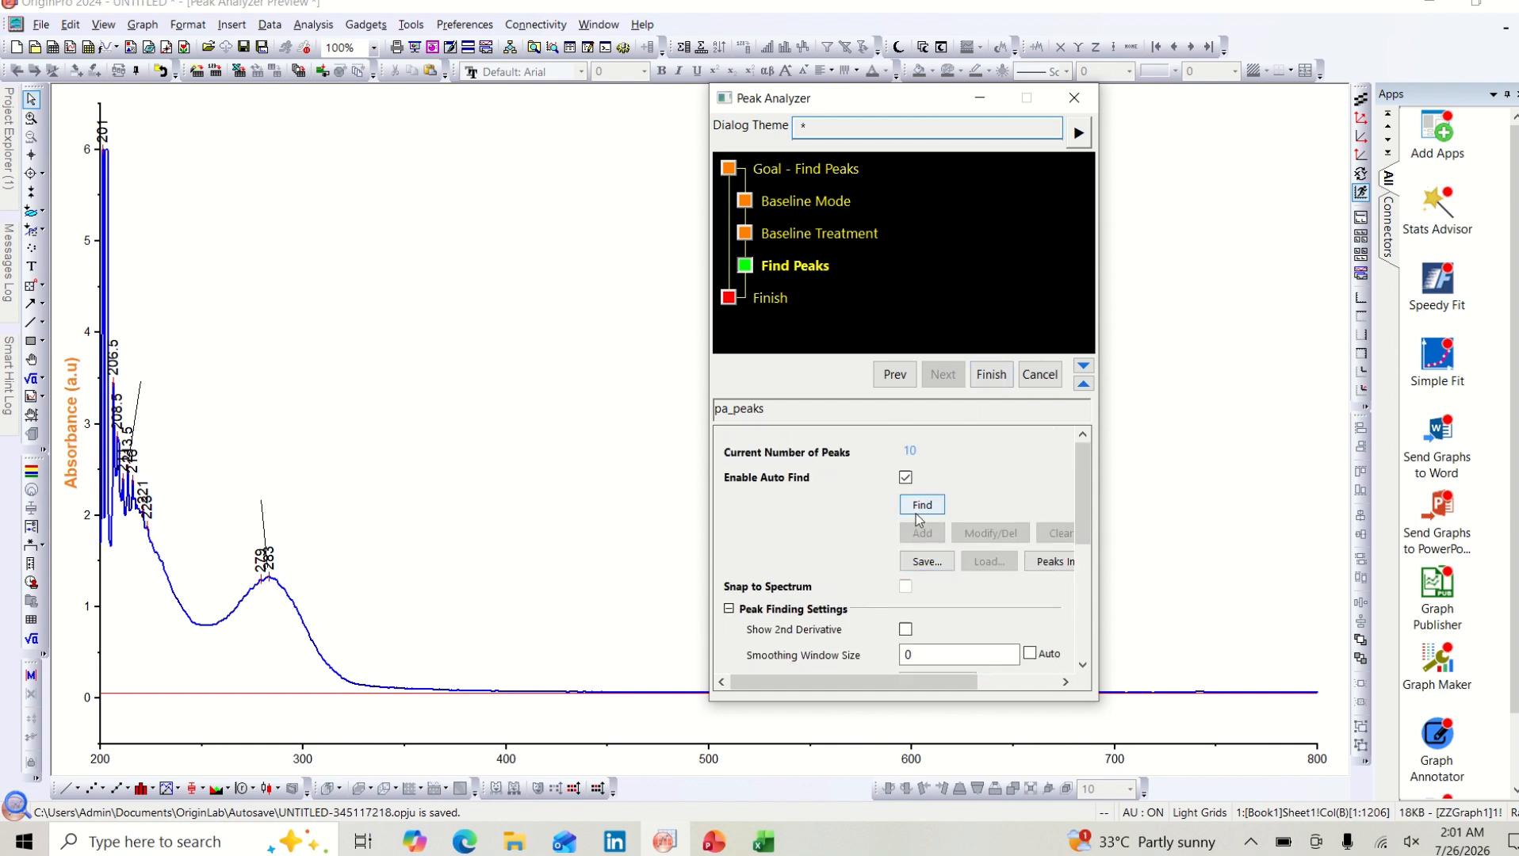
pyautogui.click(919, 506)
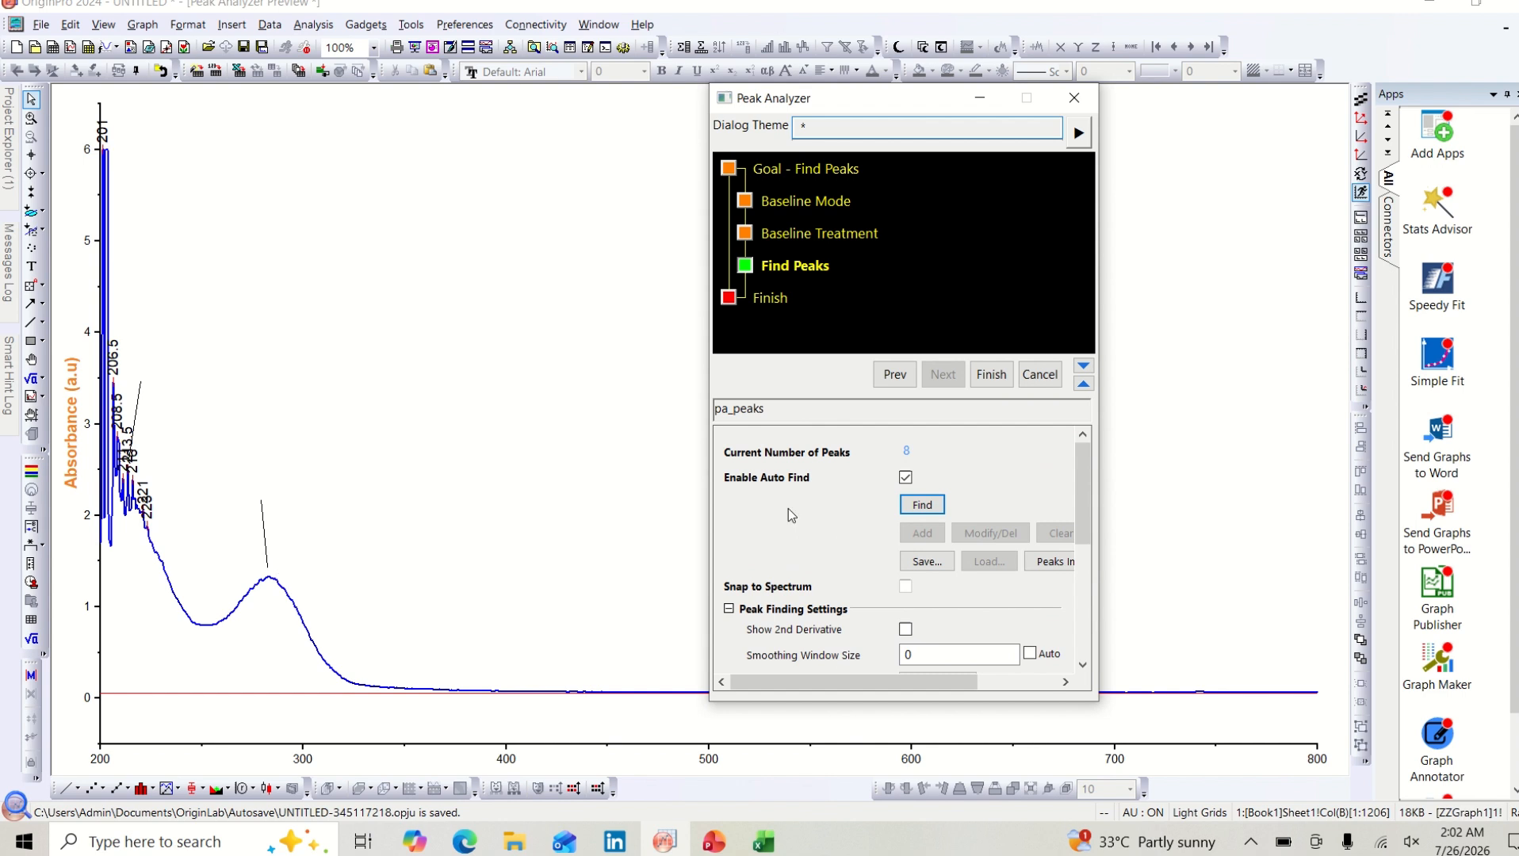
# Step: Switch the peak-filtering threshold height from the manual 30% back to automatic and rerun the peak search
pyautogui.scroll(-5, 926, 531)
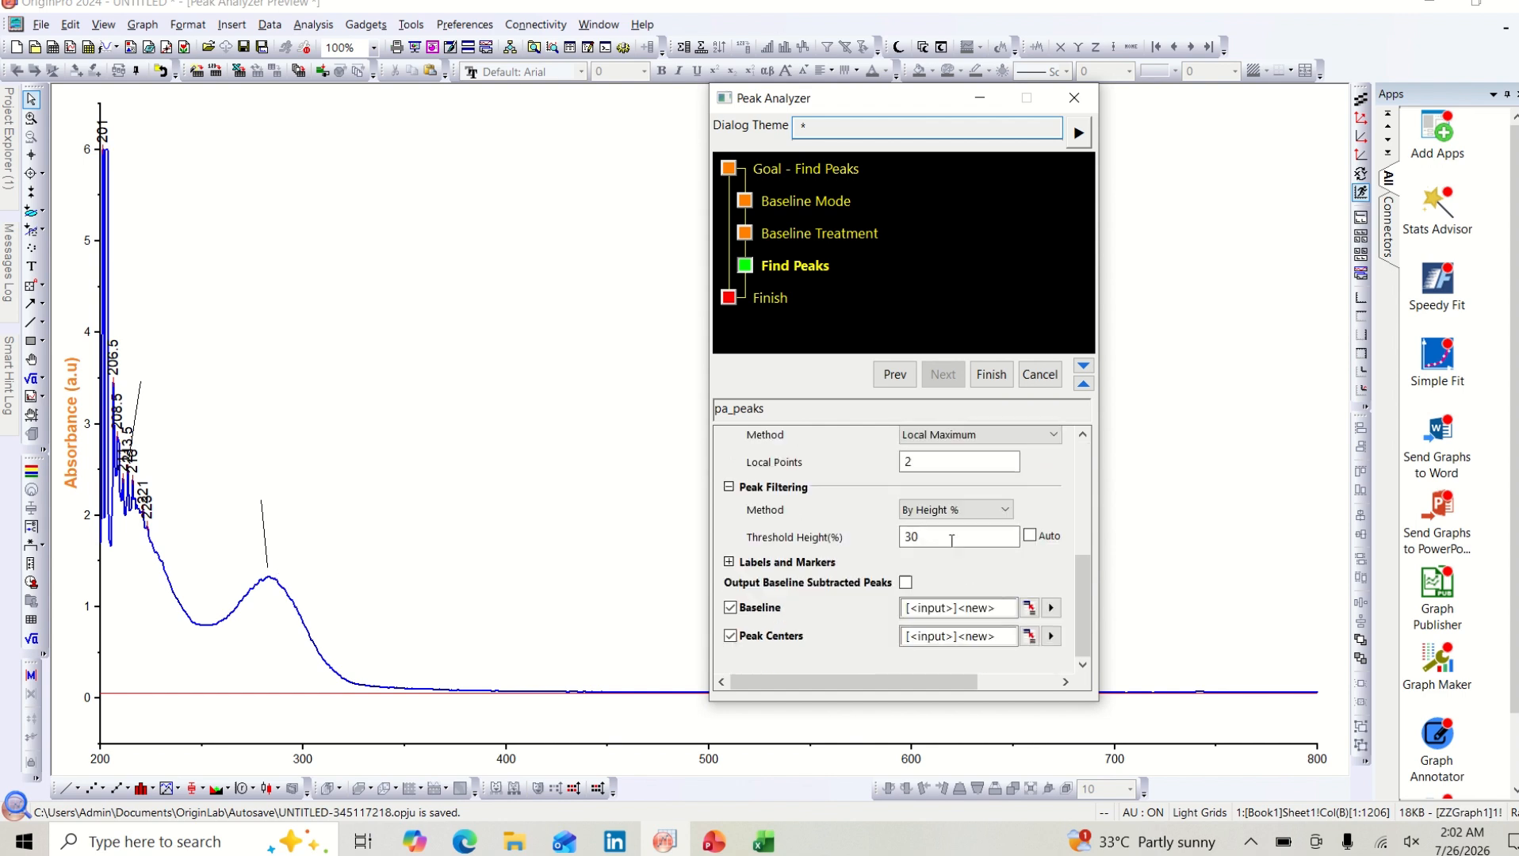
pyautogui.click(1031, 536)
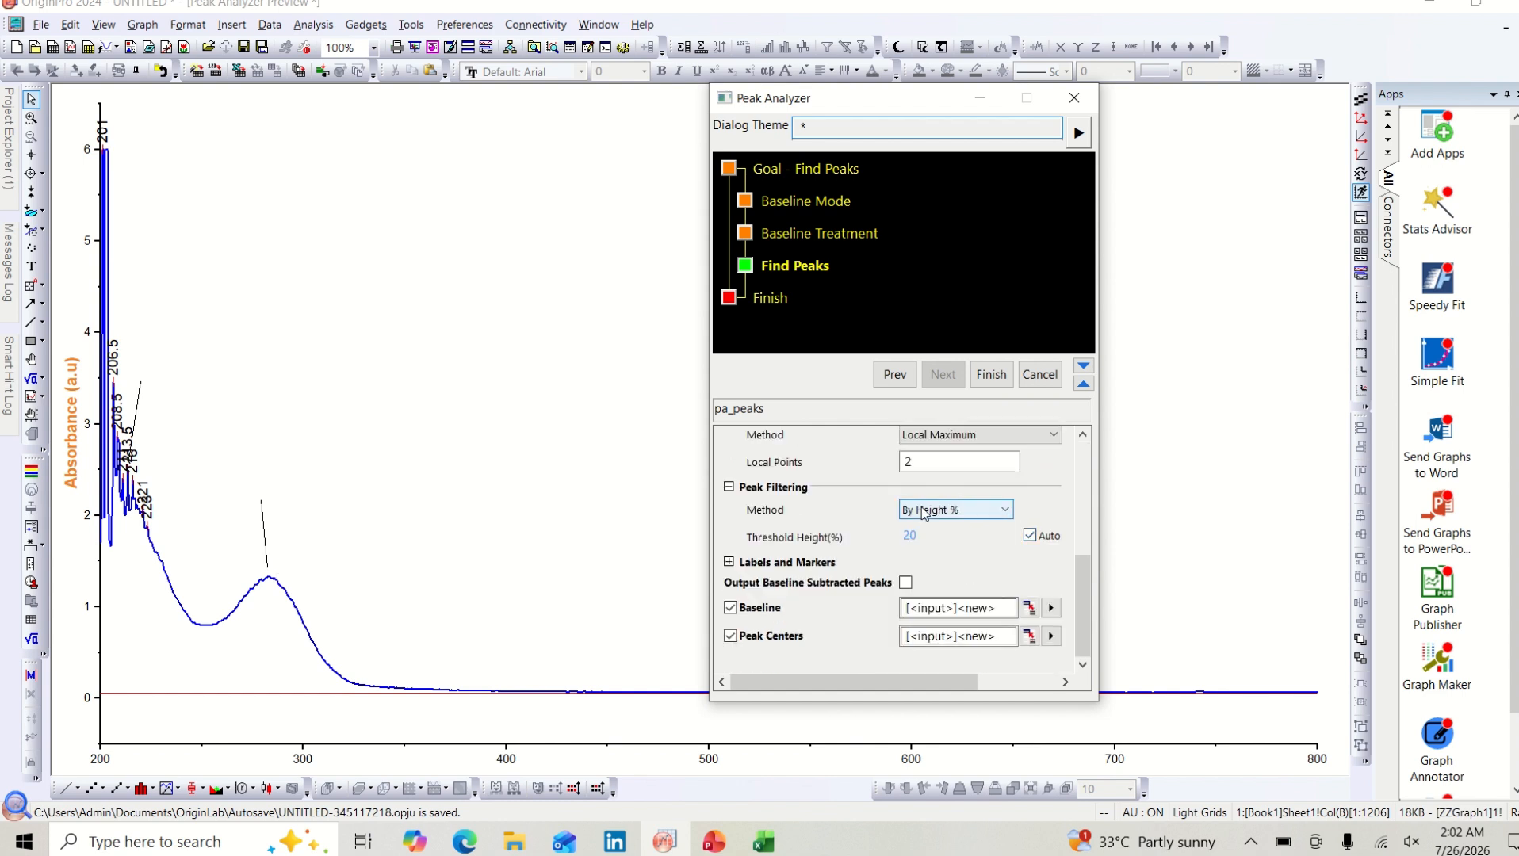
pyautogui.scroll(5, 912, 555)
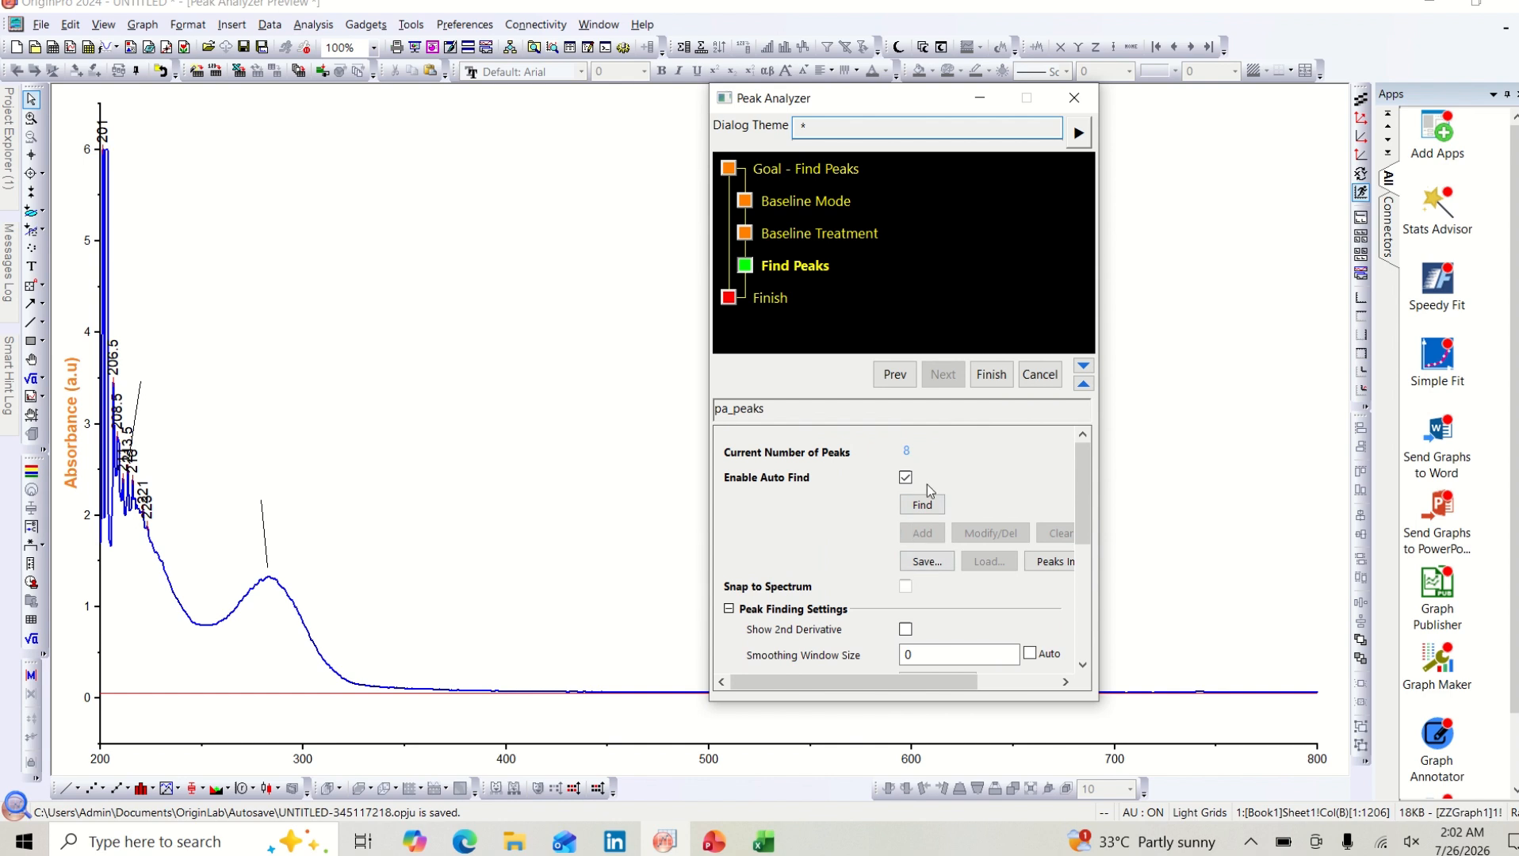
pyautogui.click(926, 508)
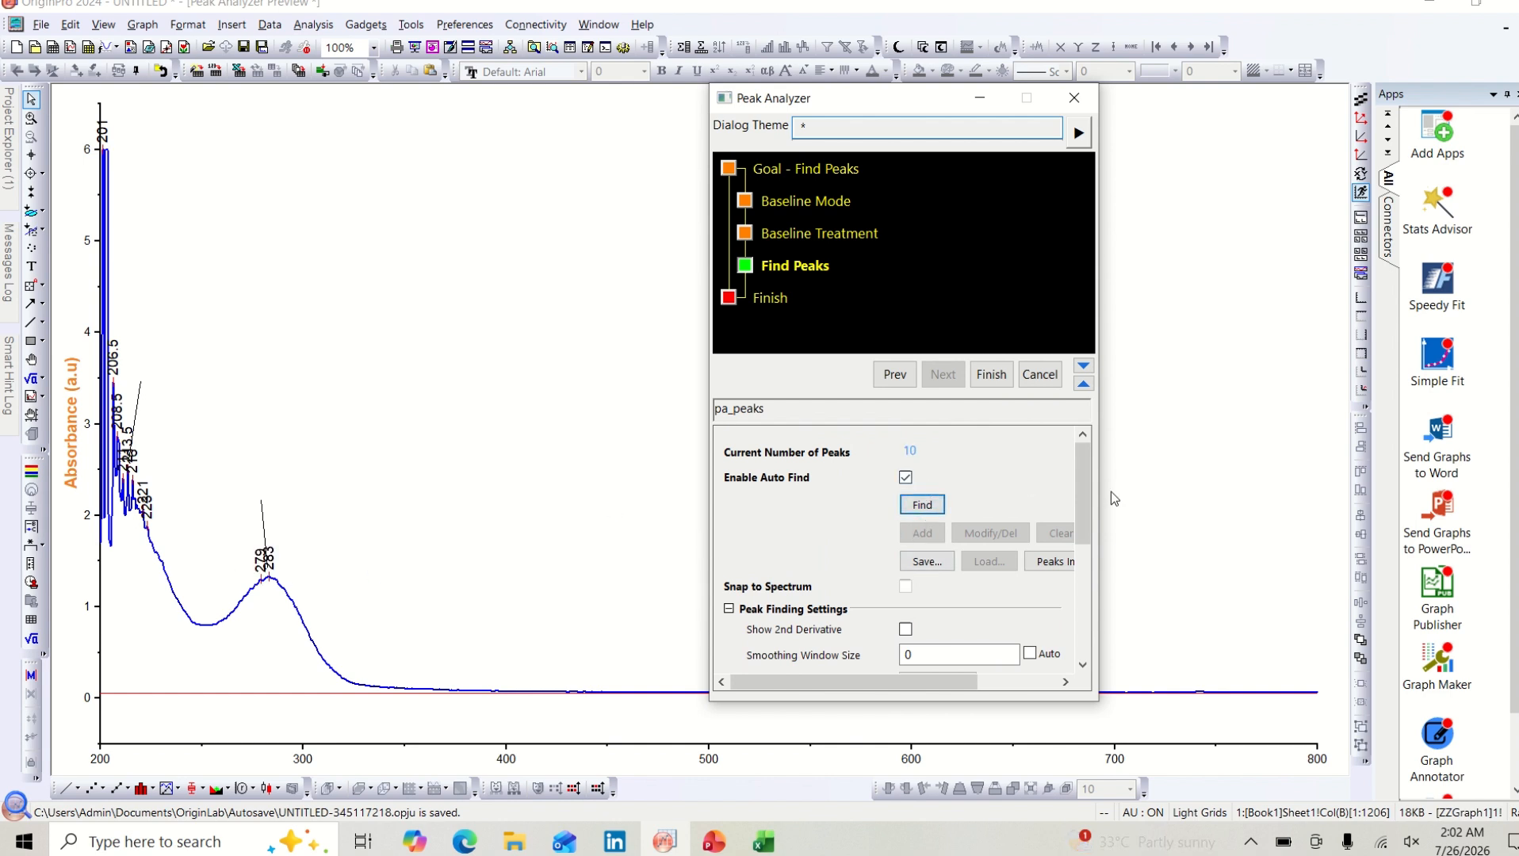
# Step: Disable automatic peak finding and start modifying the found peaks on the curve, closing any annotation settings opened by mistake
pyautogui.click(905, 479)
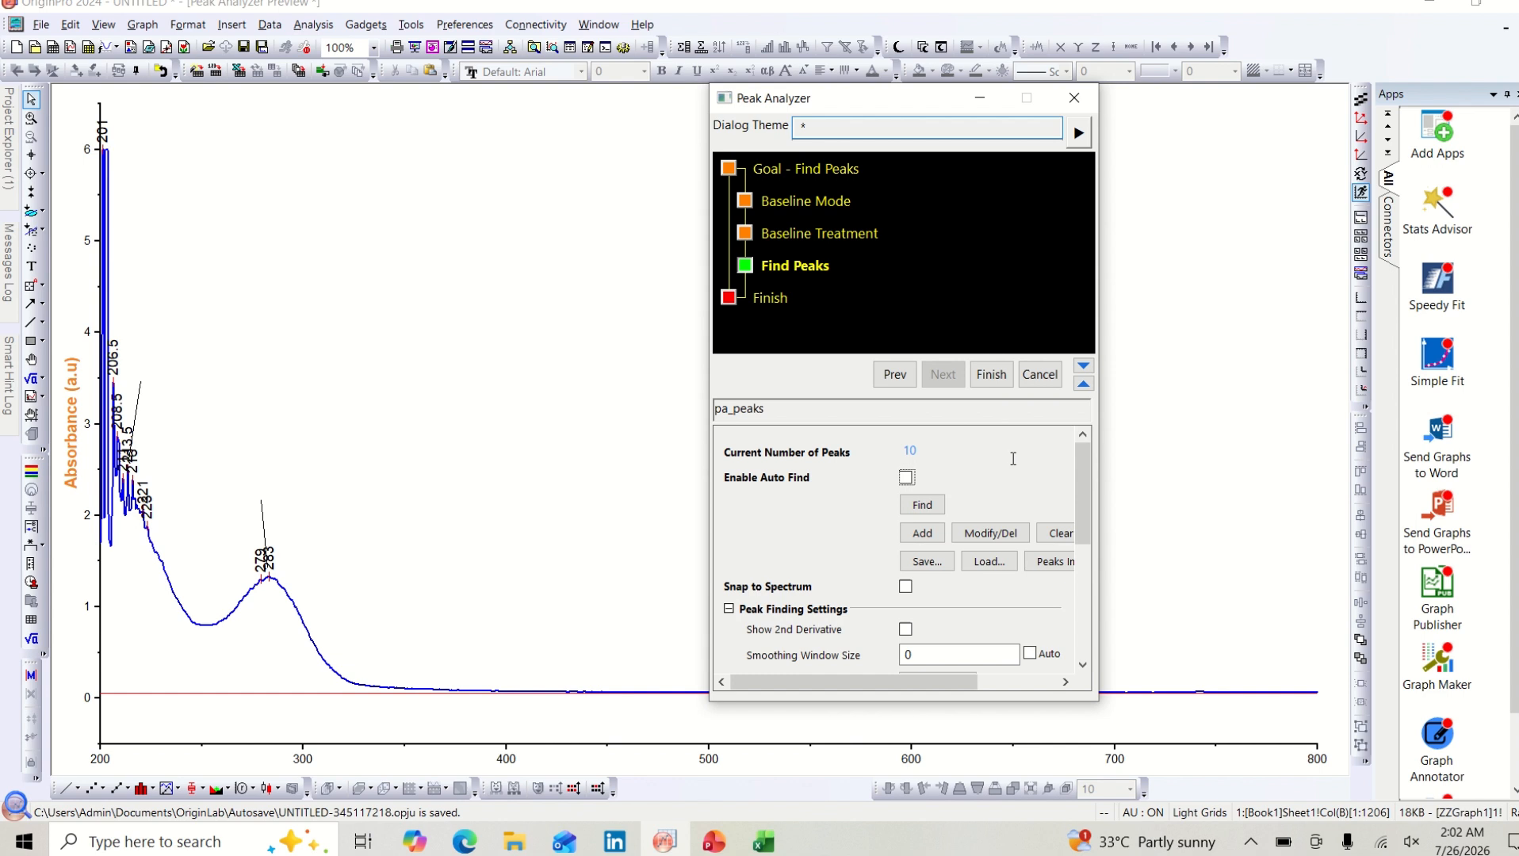
pyautogui.click(983, 533)
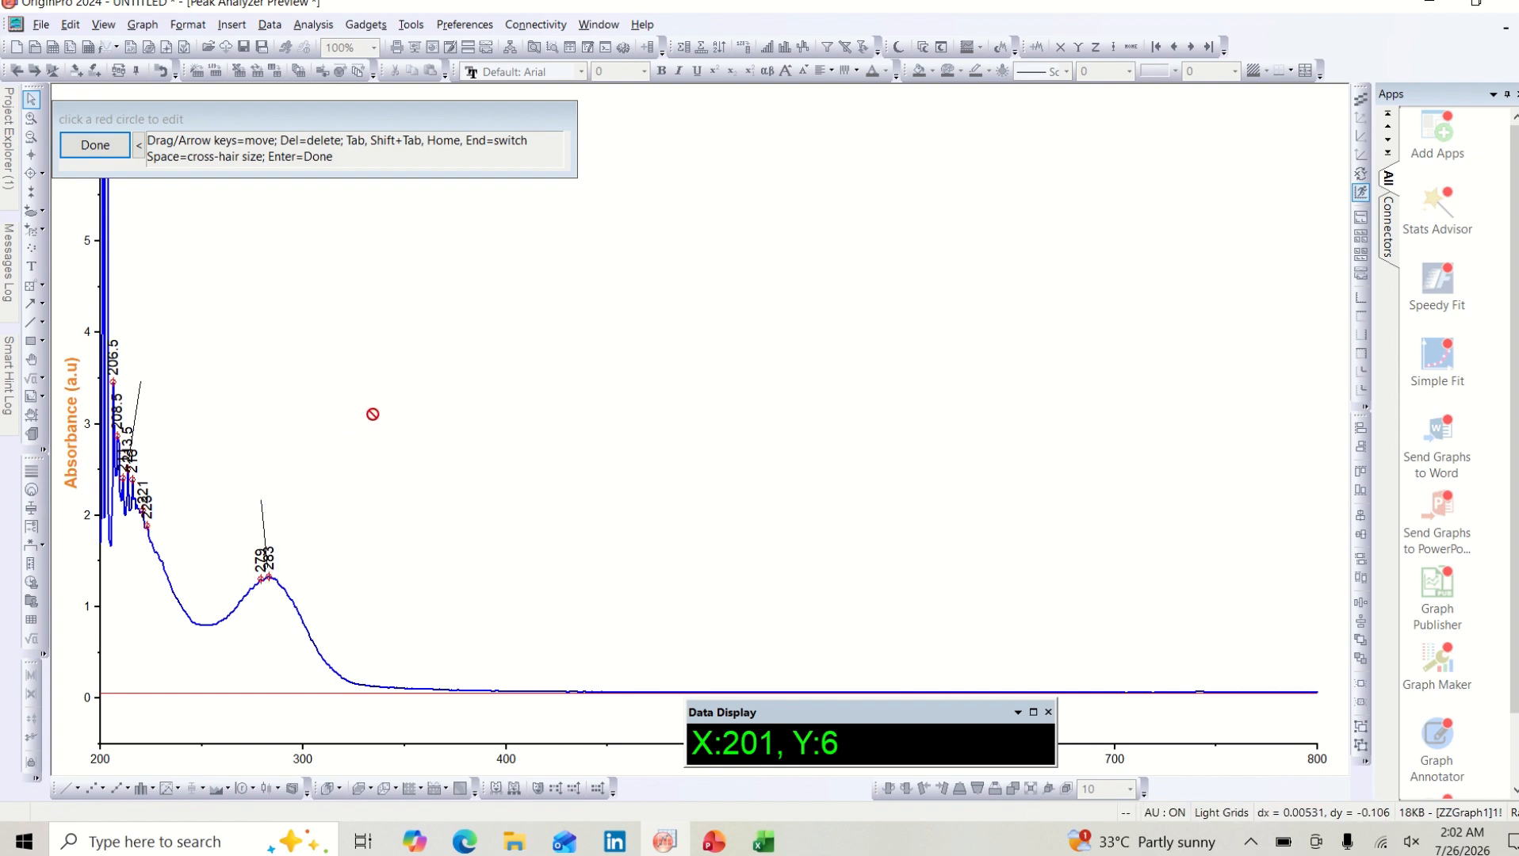
pyautogui.doubleClick(269, 568)
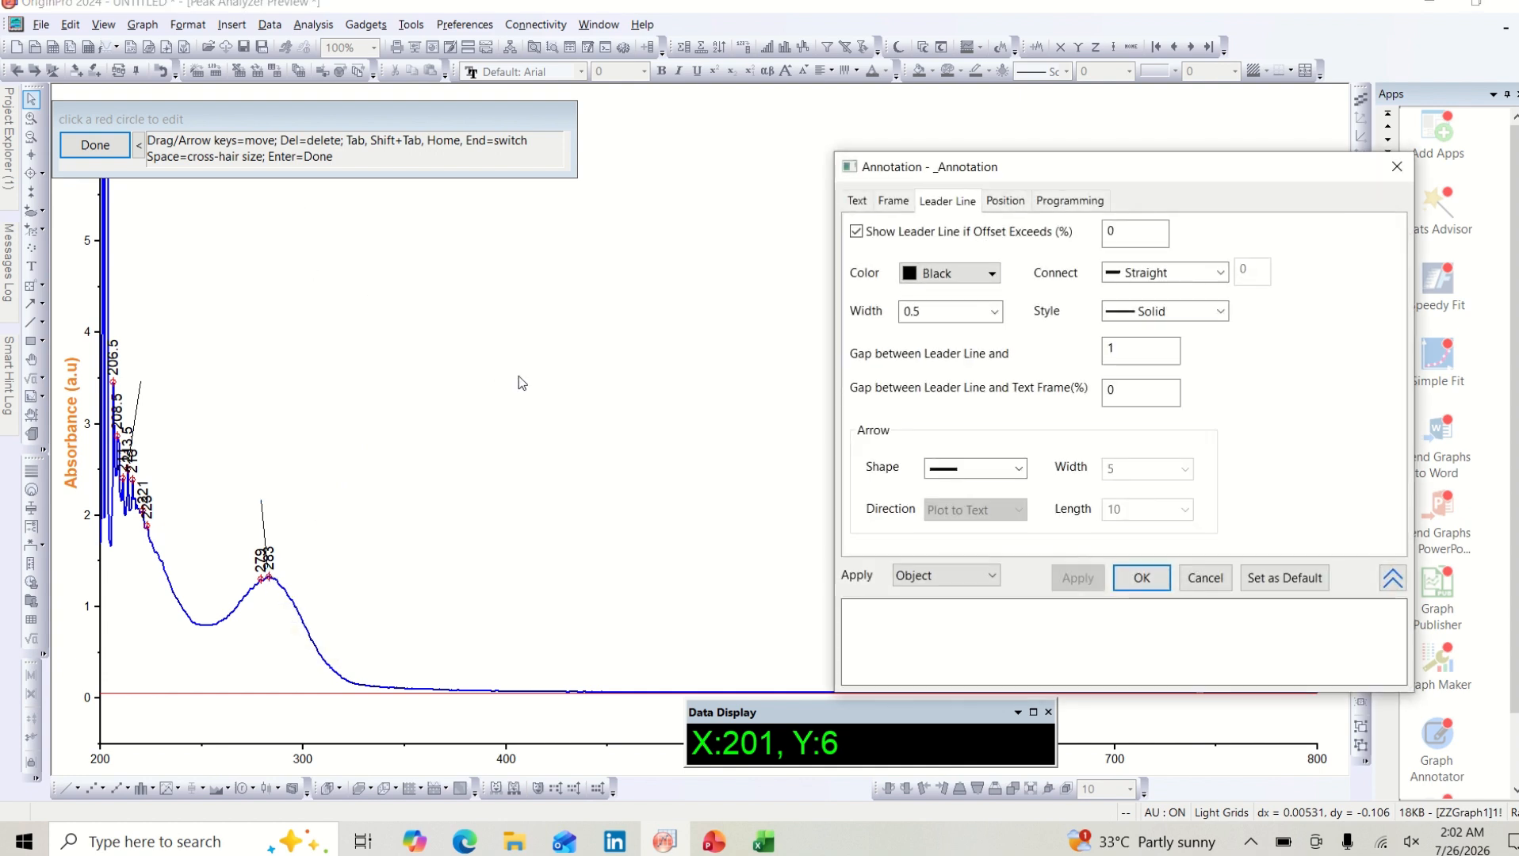
pyautogui.click(1393, 167)
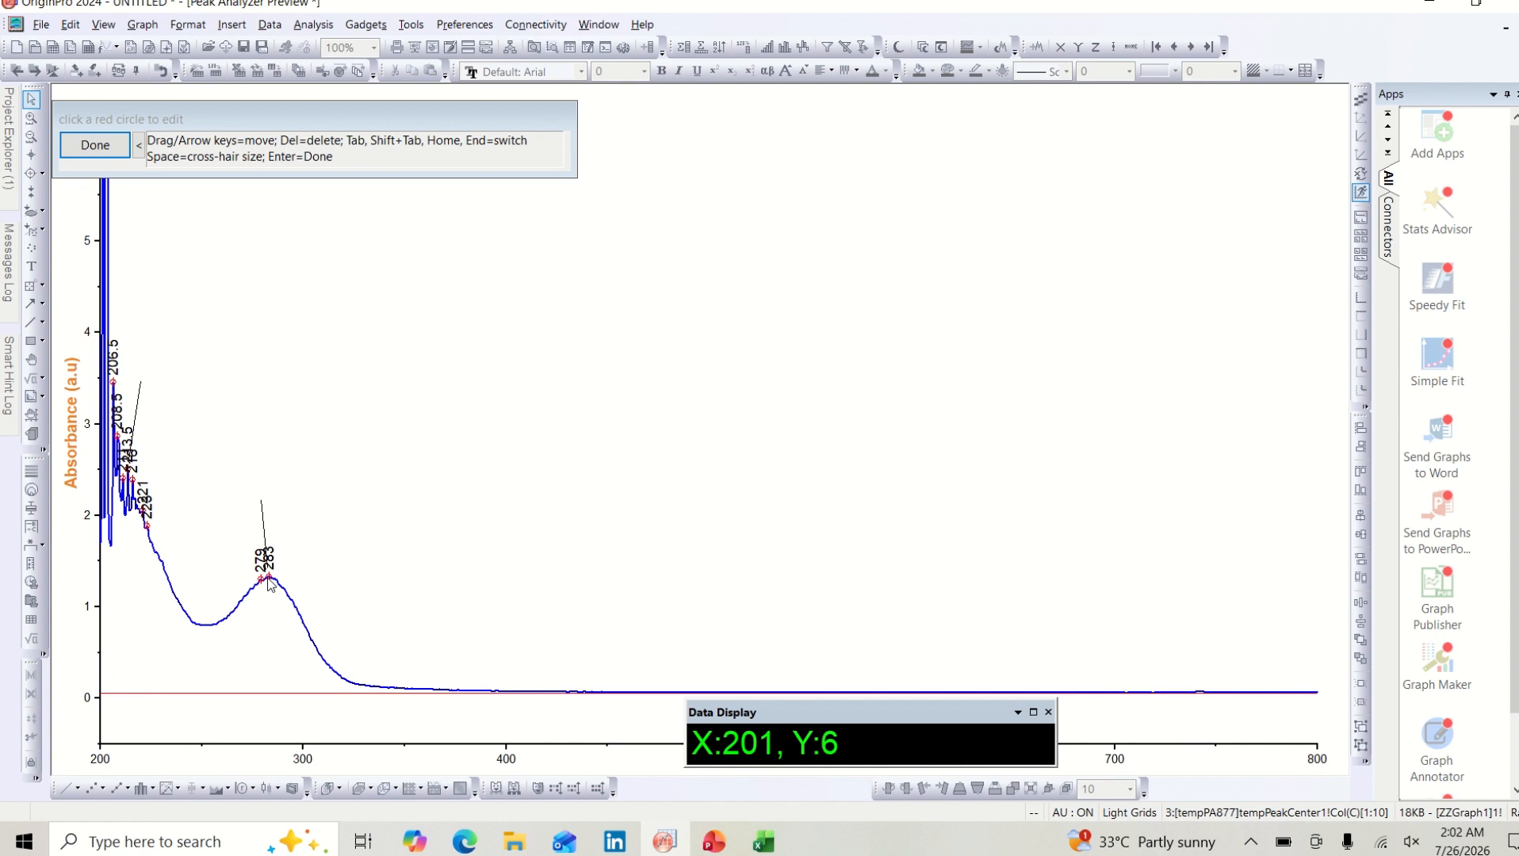
# Step: Move the 283 nm peak marker off the curve and return it to the broad peak's crest at about 283.55 nm
pyautogui.moveTo(269, 584)
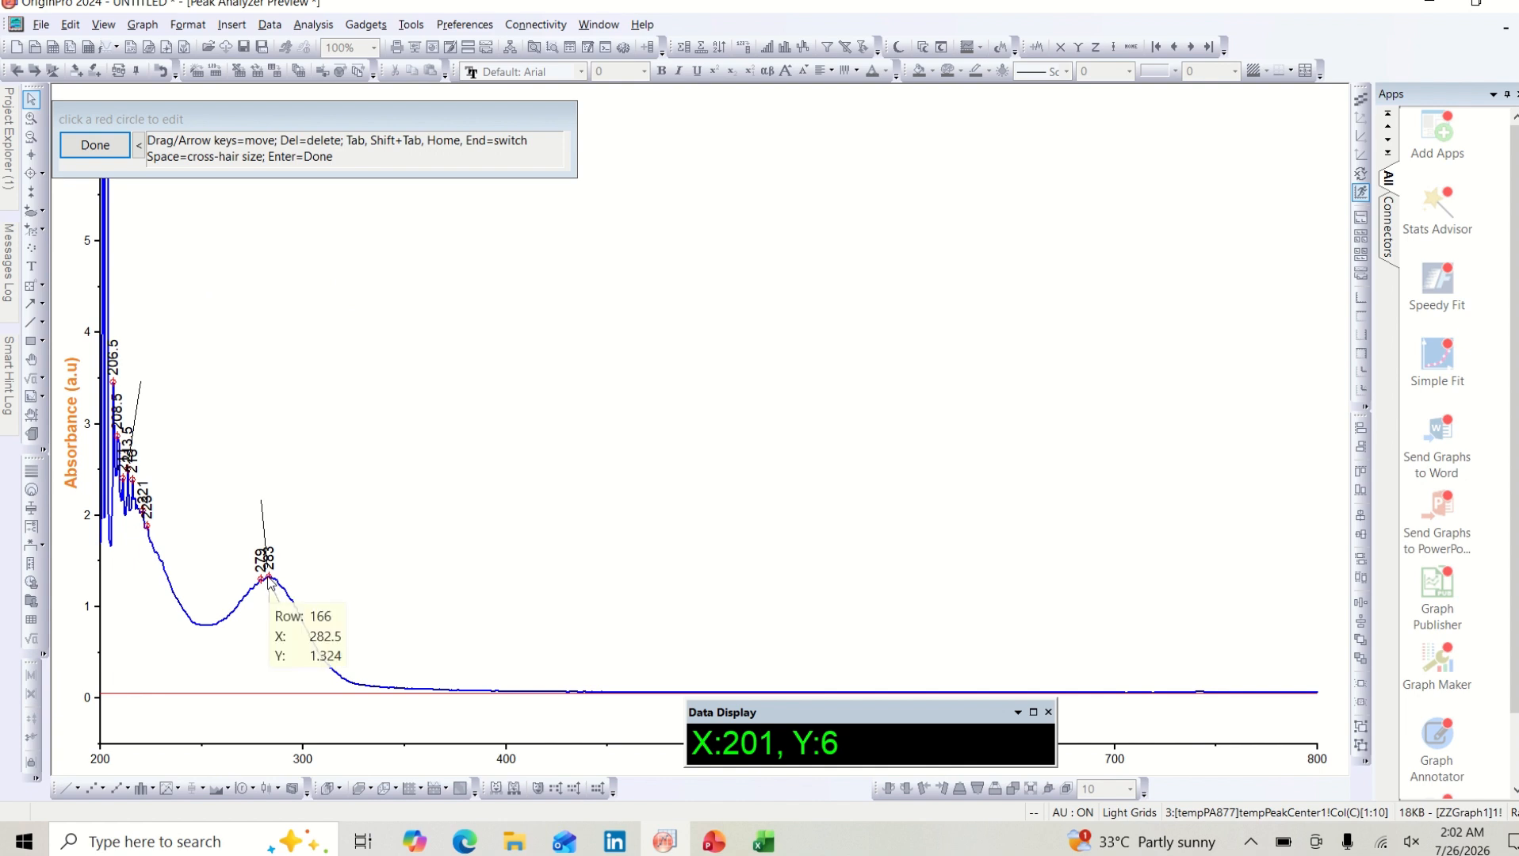
pyautogui.moveTo(270, 584); pyautogui.dragTo(434, 463)
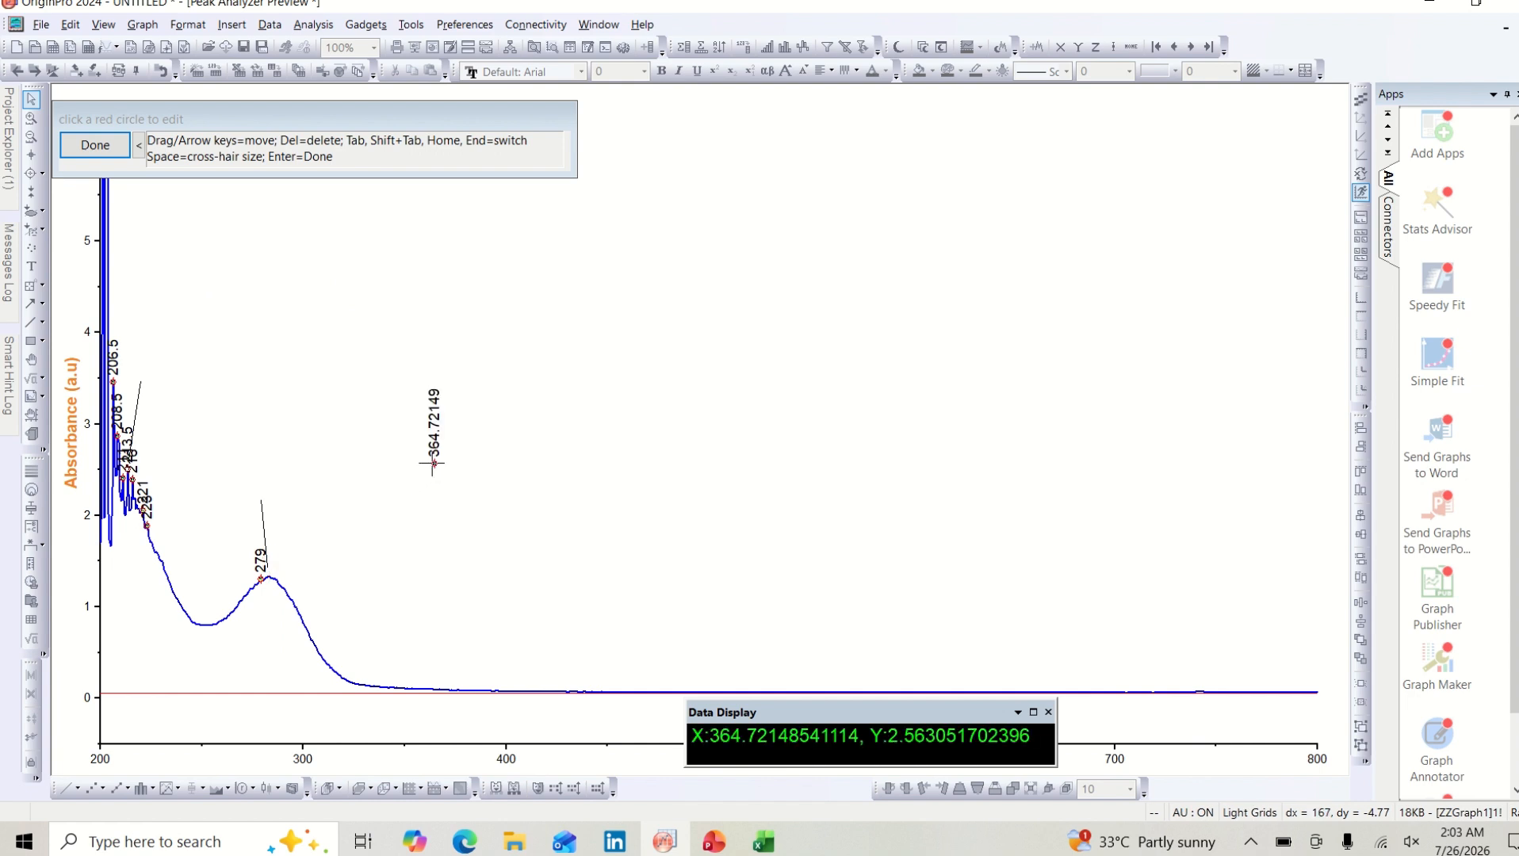
pyautogui.click(435, 463)
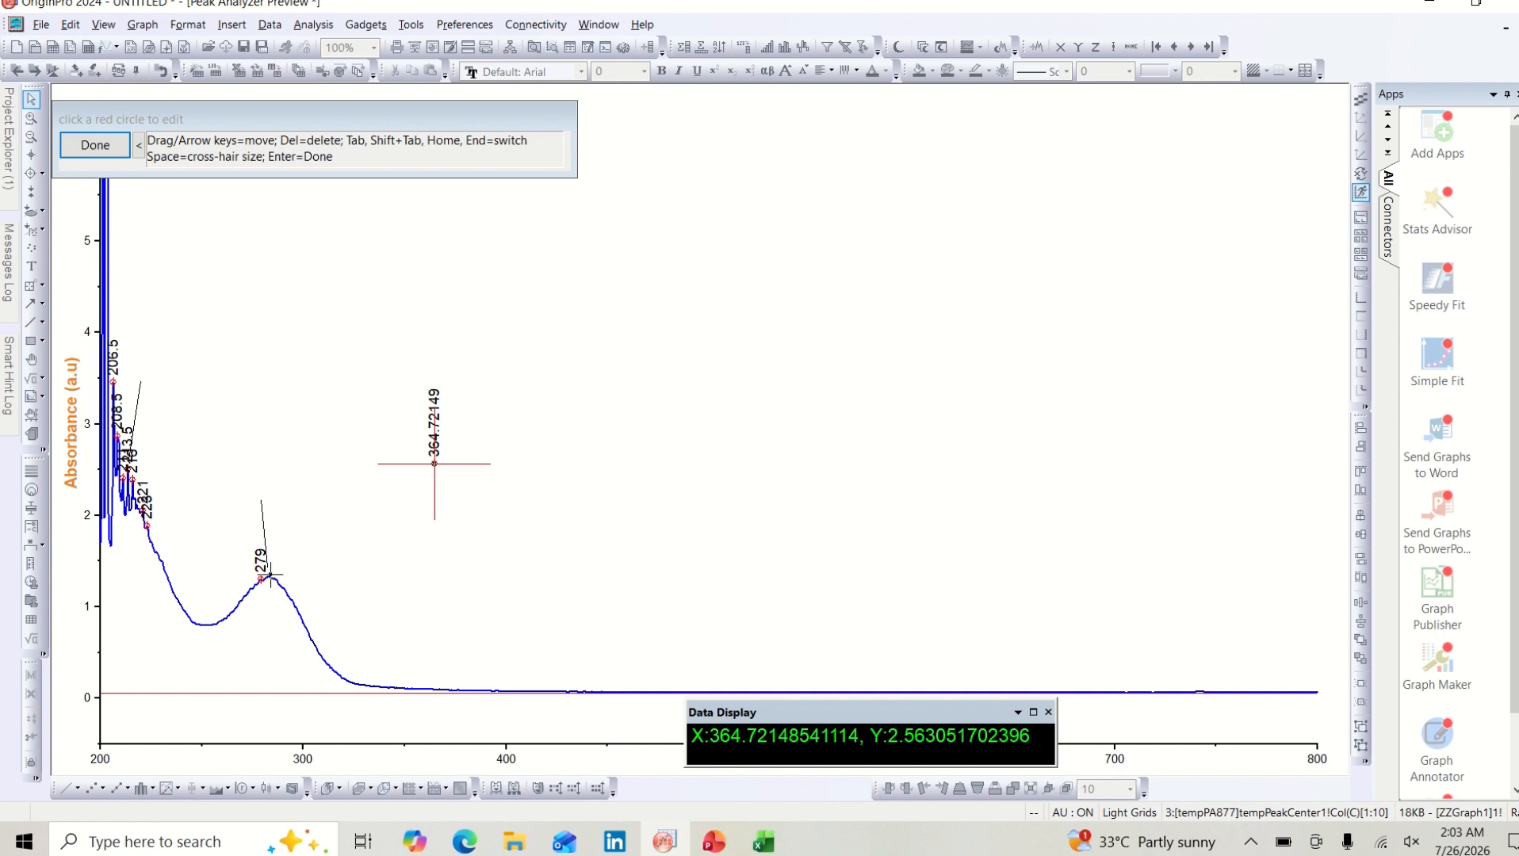
pyautogui.moveTo(434, 463); pyautogui.dragTo(269, 578)
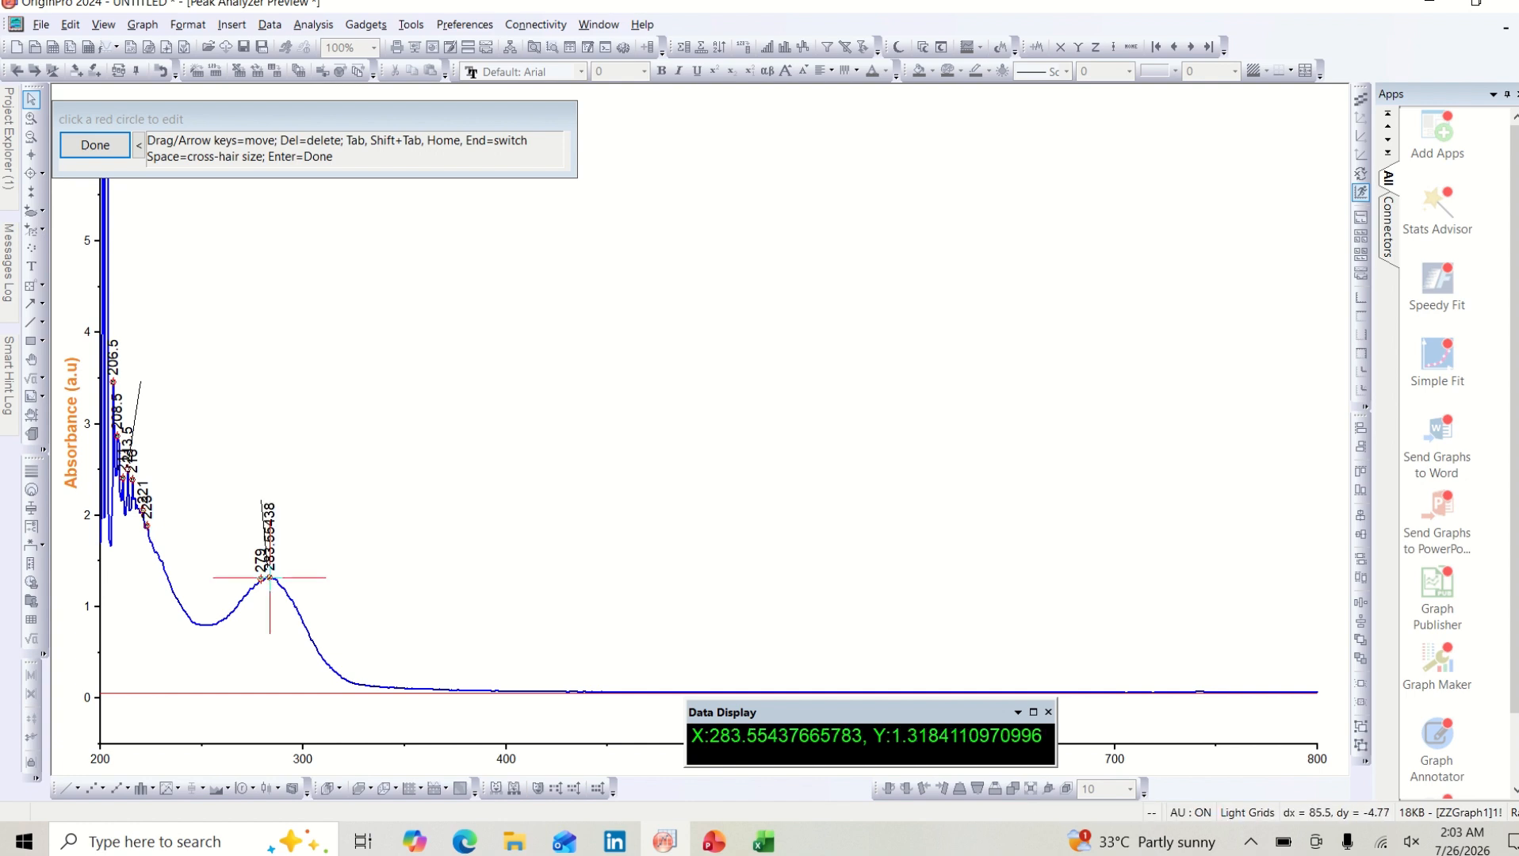
pyautogui.click(380, 484)
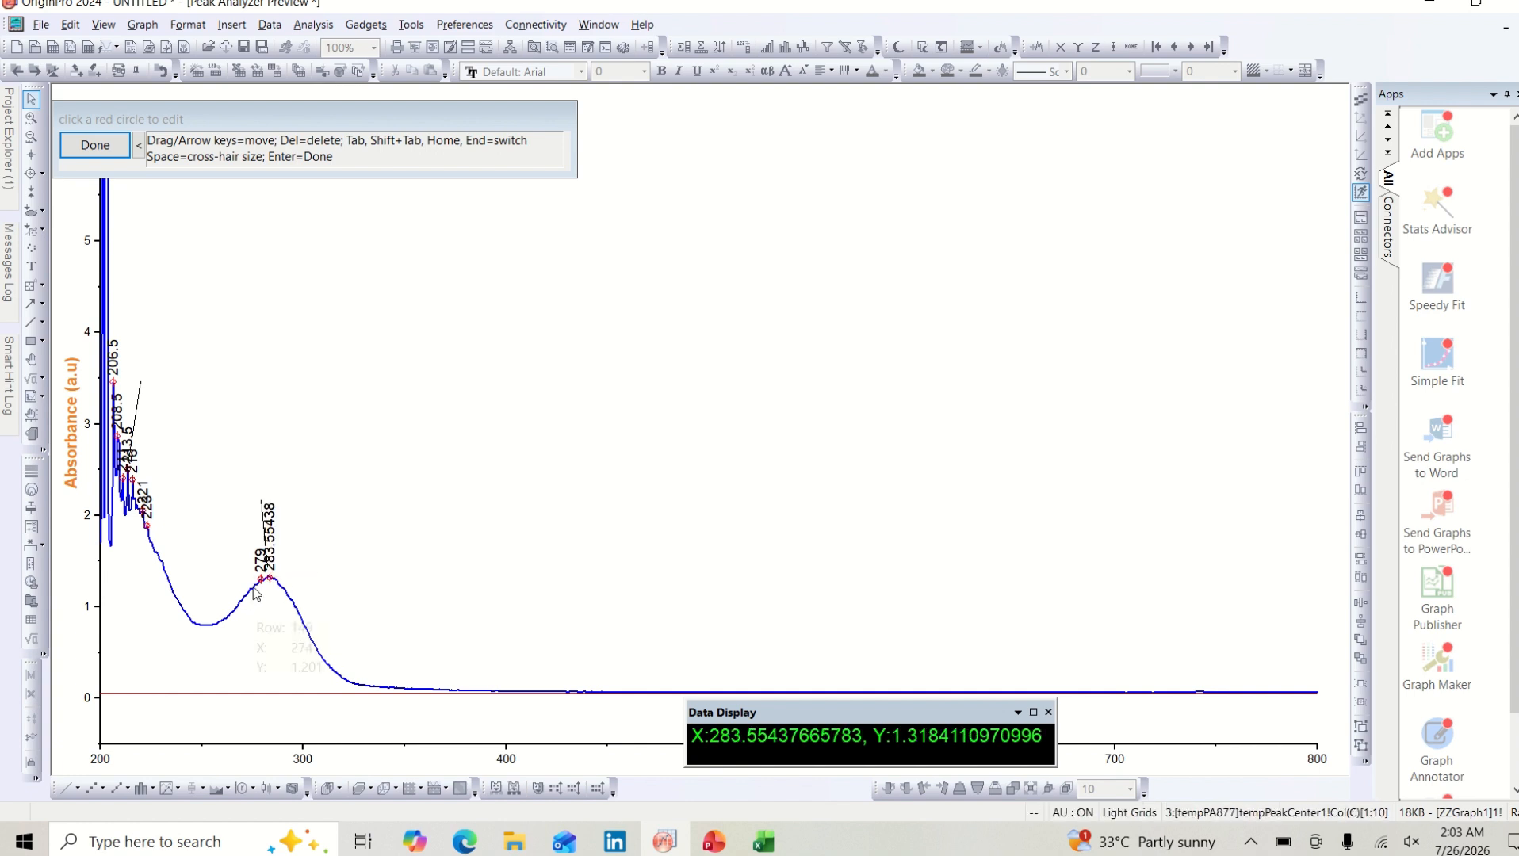
# Step: Delete the peak markers at 279 nm and 223 nm
pyautogui.moveTo(260, 591)
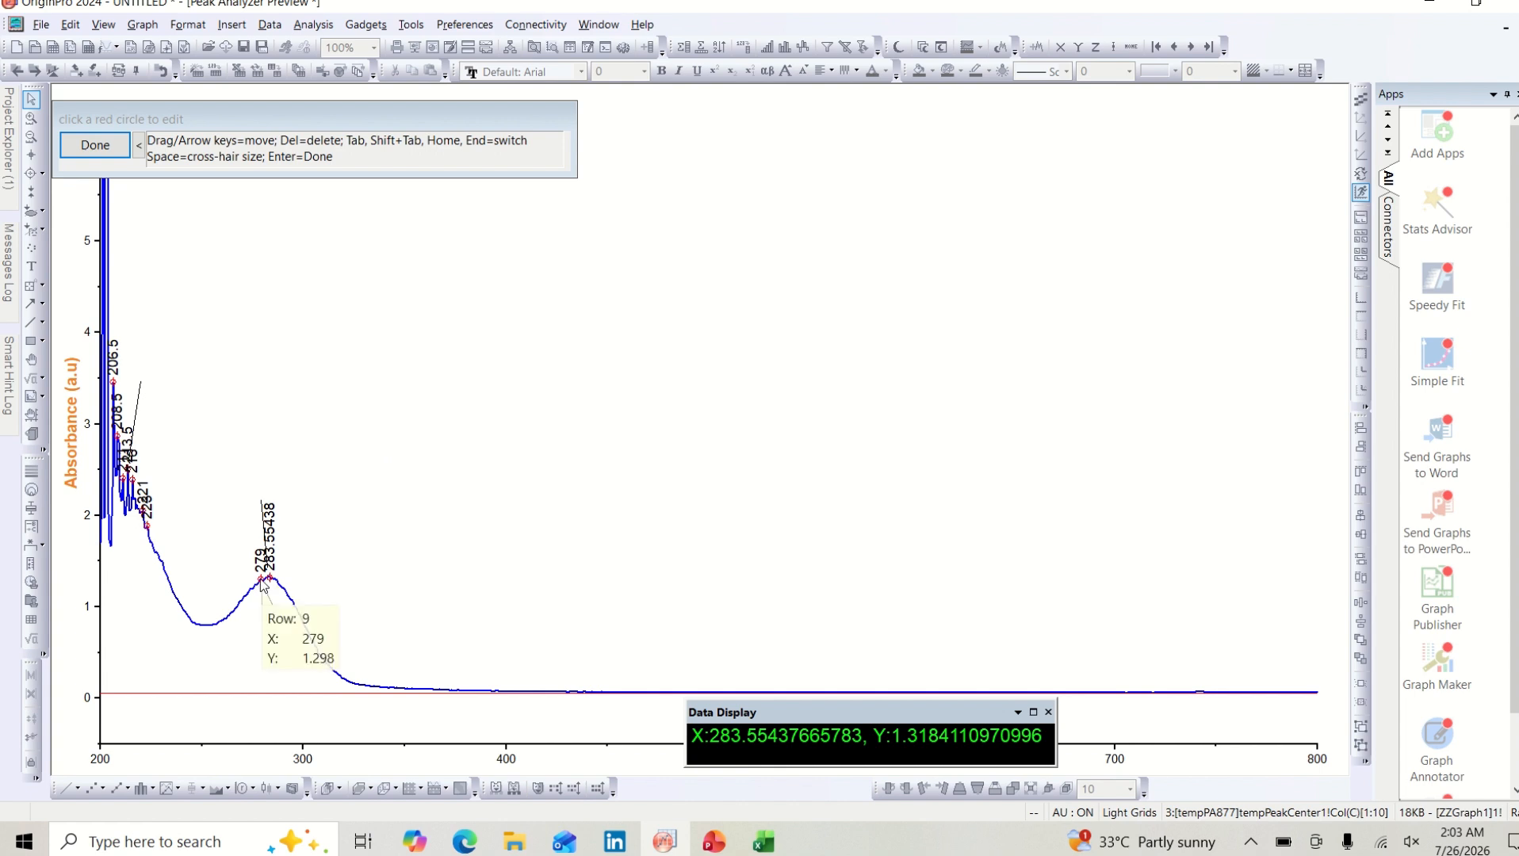
pyautogui.click(260, 579)
pyautogui.press('Delete')
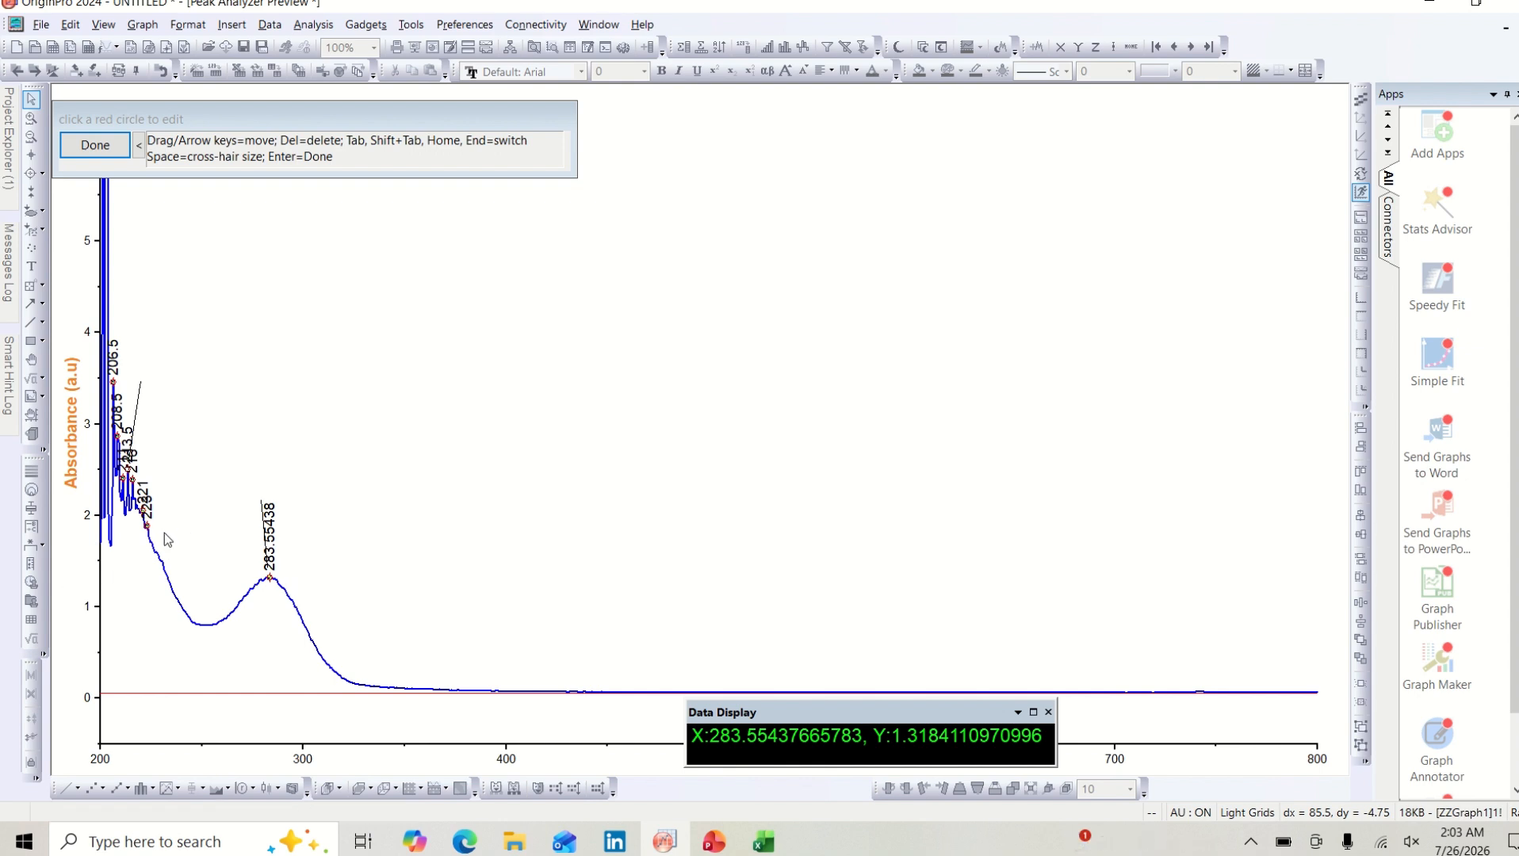
pyautogui.moveTo(146, 525)
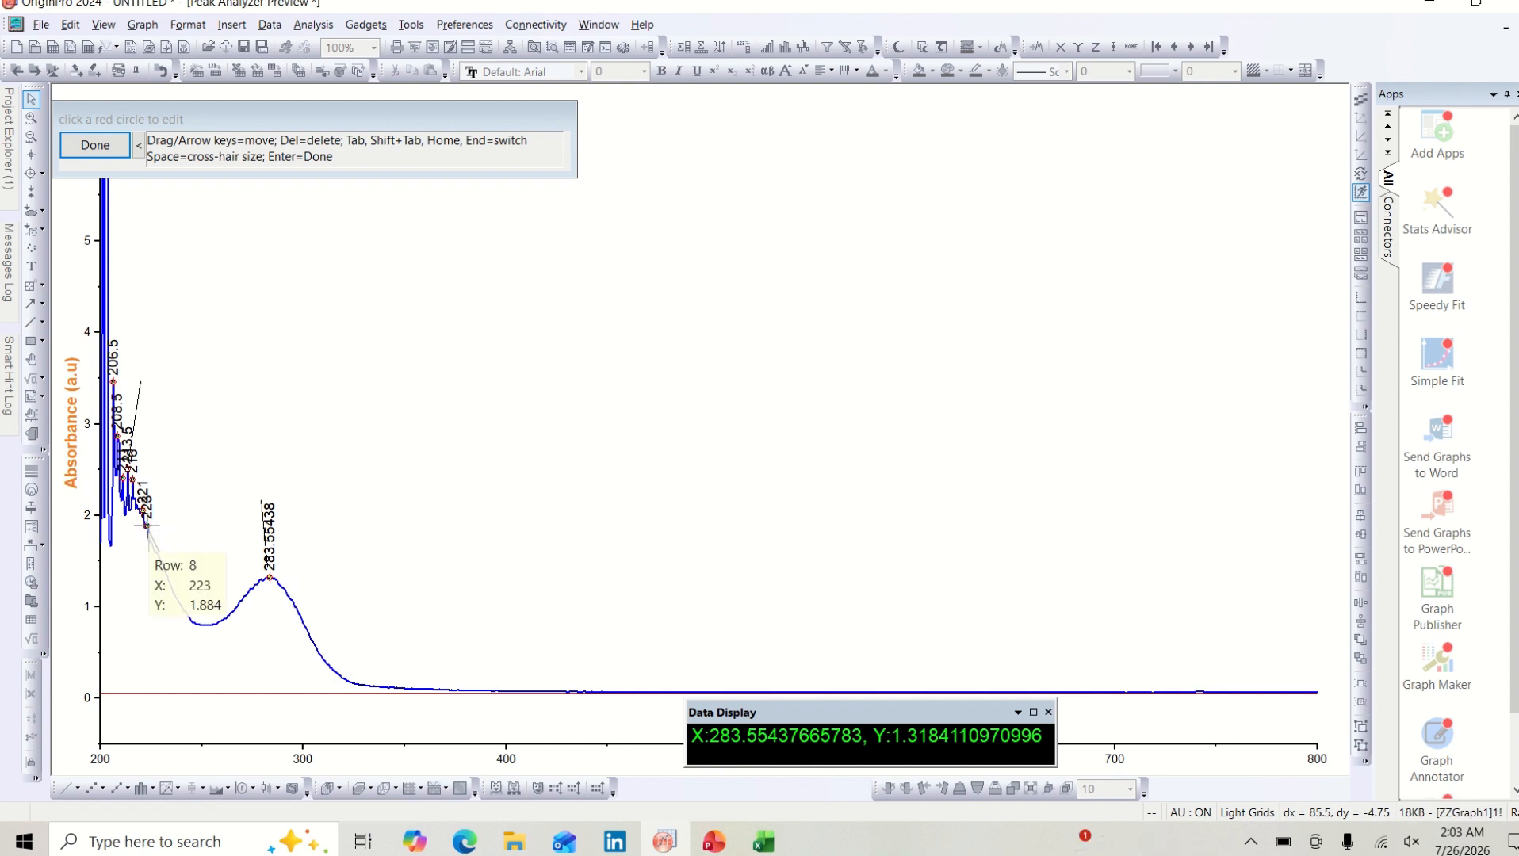
pyautogui.click(146, 524)
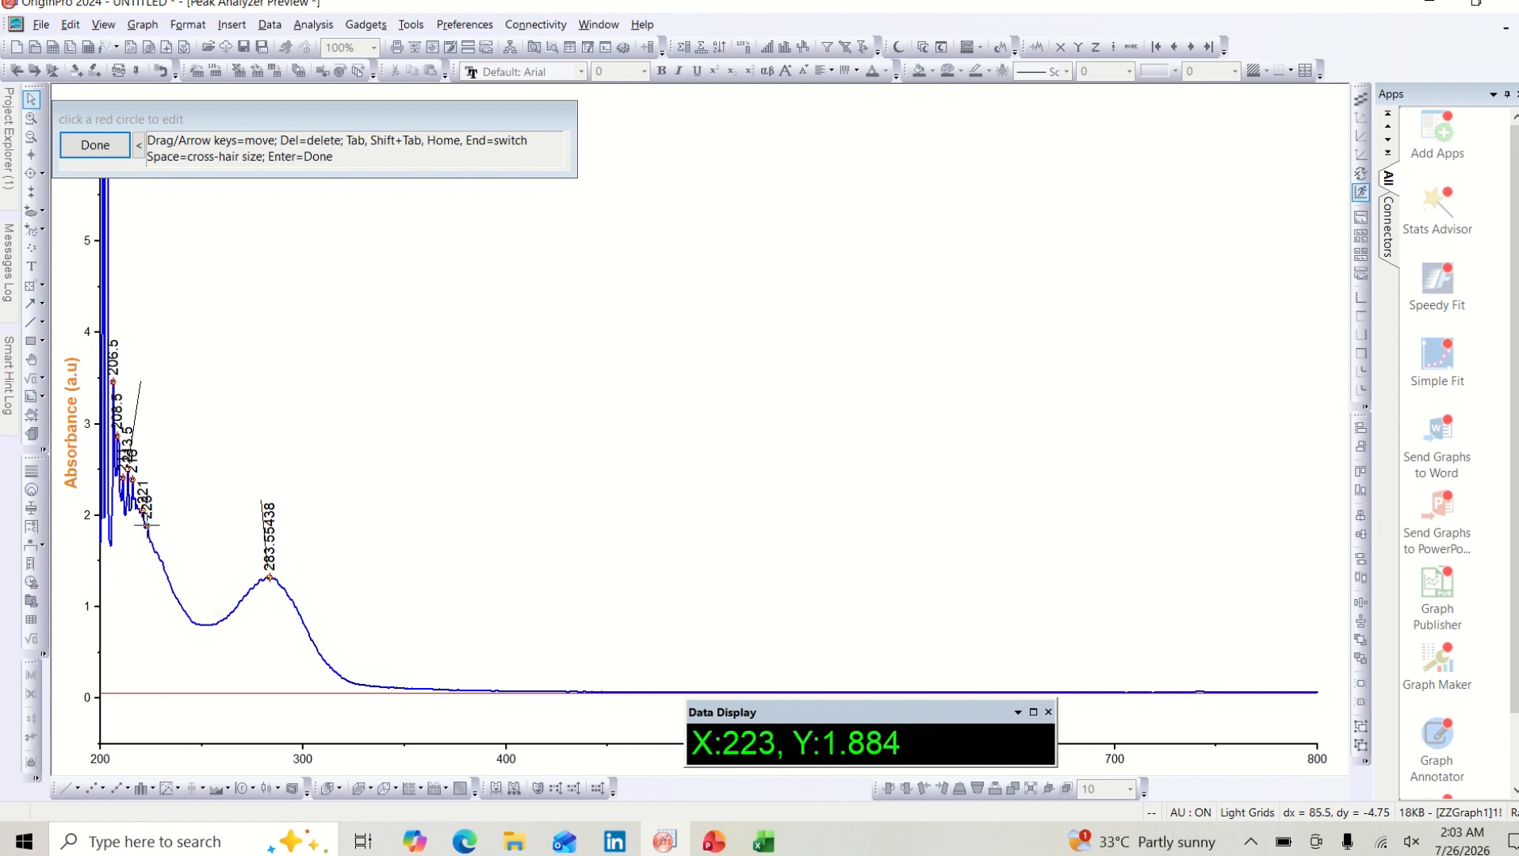
pyautogui.press('Delete')
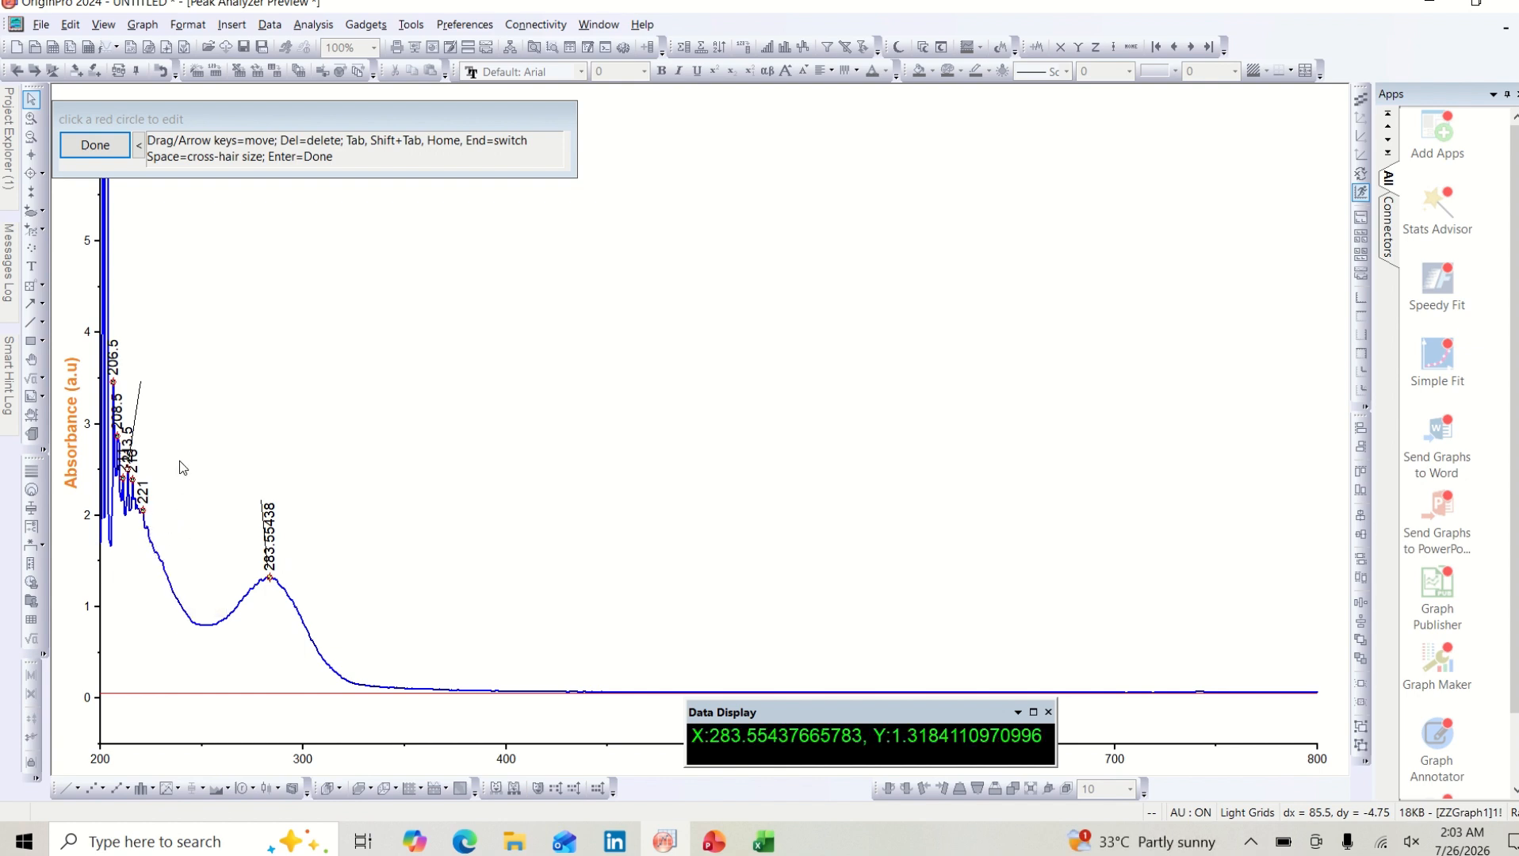
# Step: Move the 221 nm peak marker off the curve to about 237.4 nm
pyautogui.moveTo(143, 511)
pyautogui.click(143, 511)
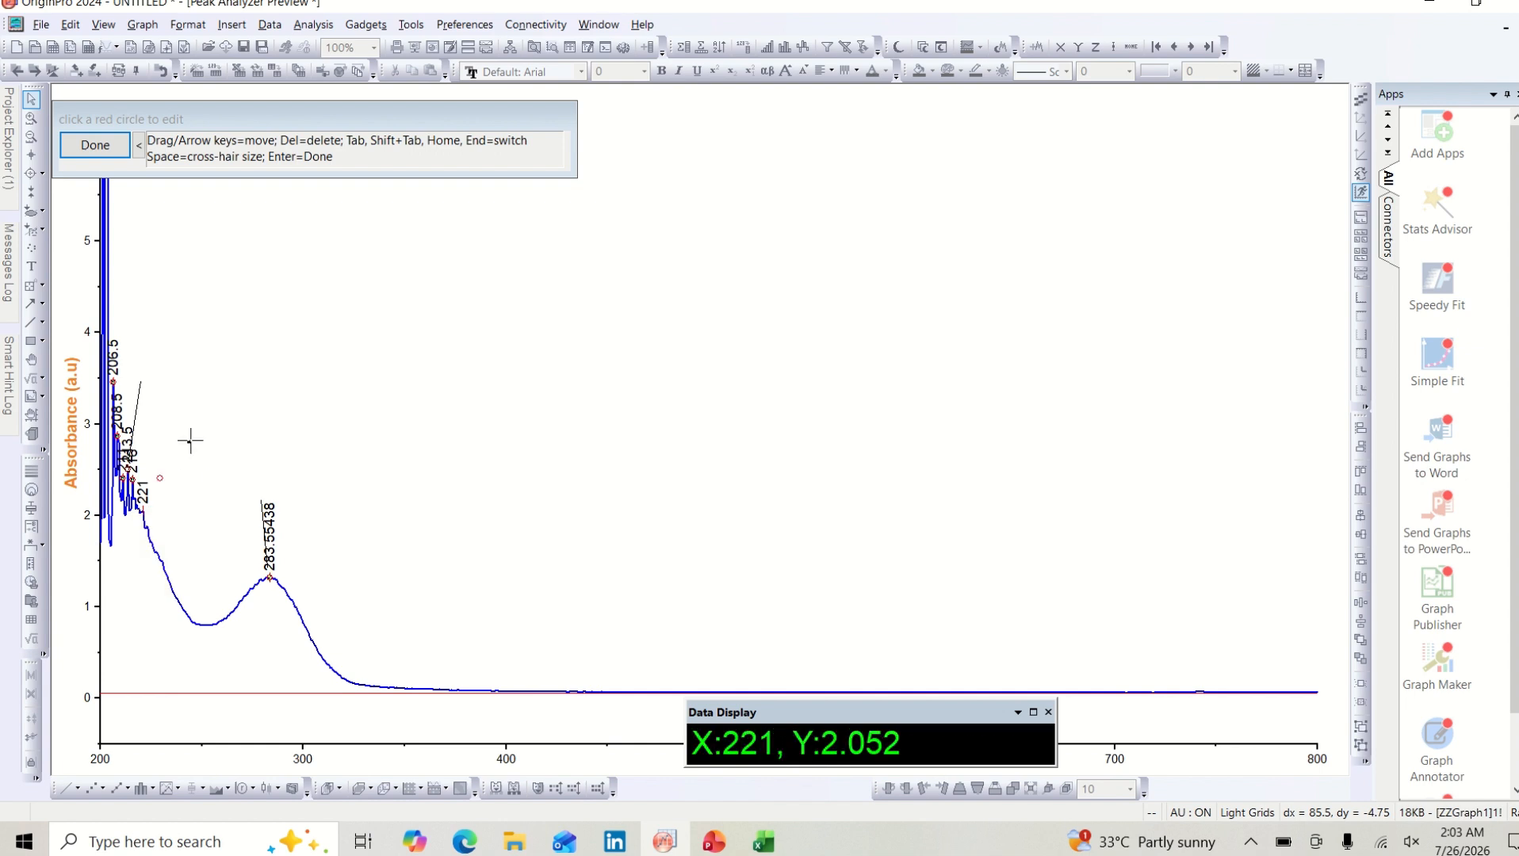
pyautogui.click(176, 493)
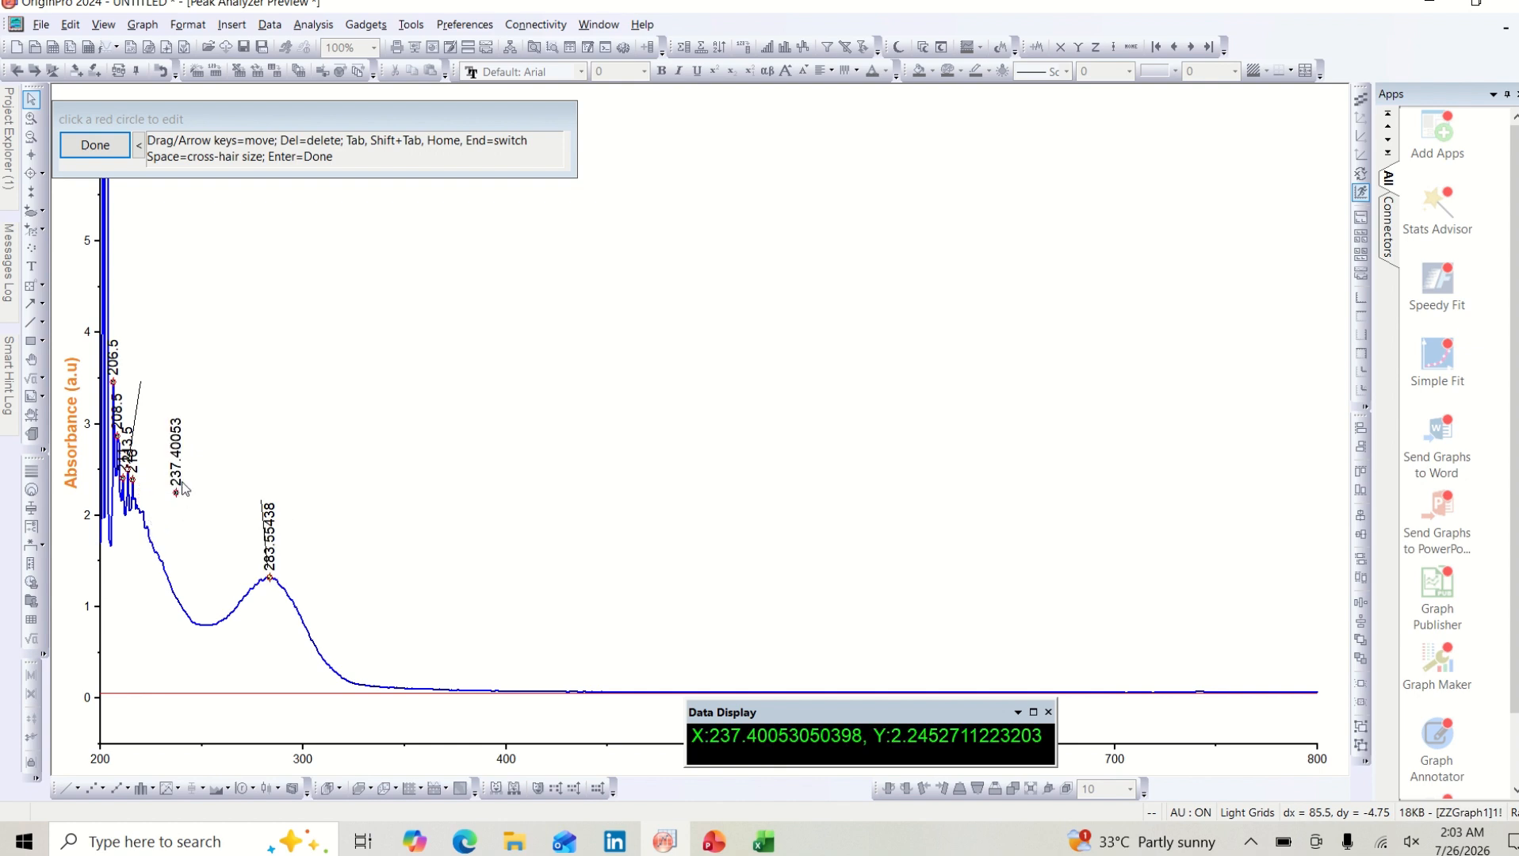
# Step: Move the group of peak labels off the curve, toward longer wavelengths and away from their markers
pyautogui.click(176, 491)
pyautogui.moveTo(178, 493)
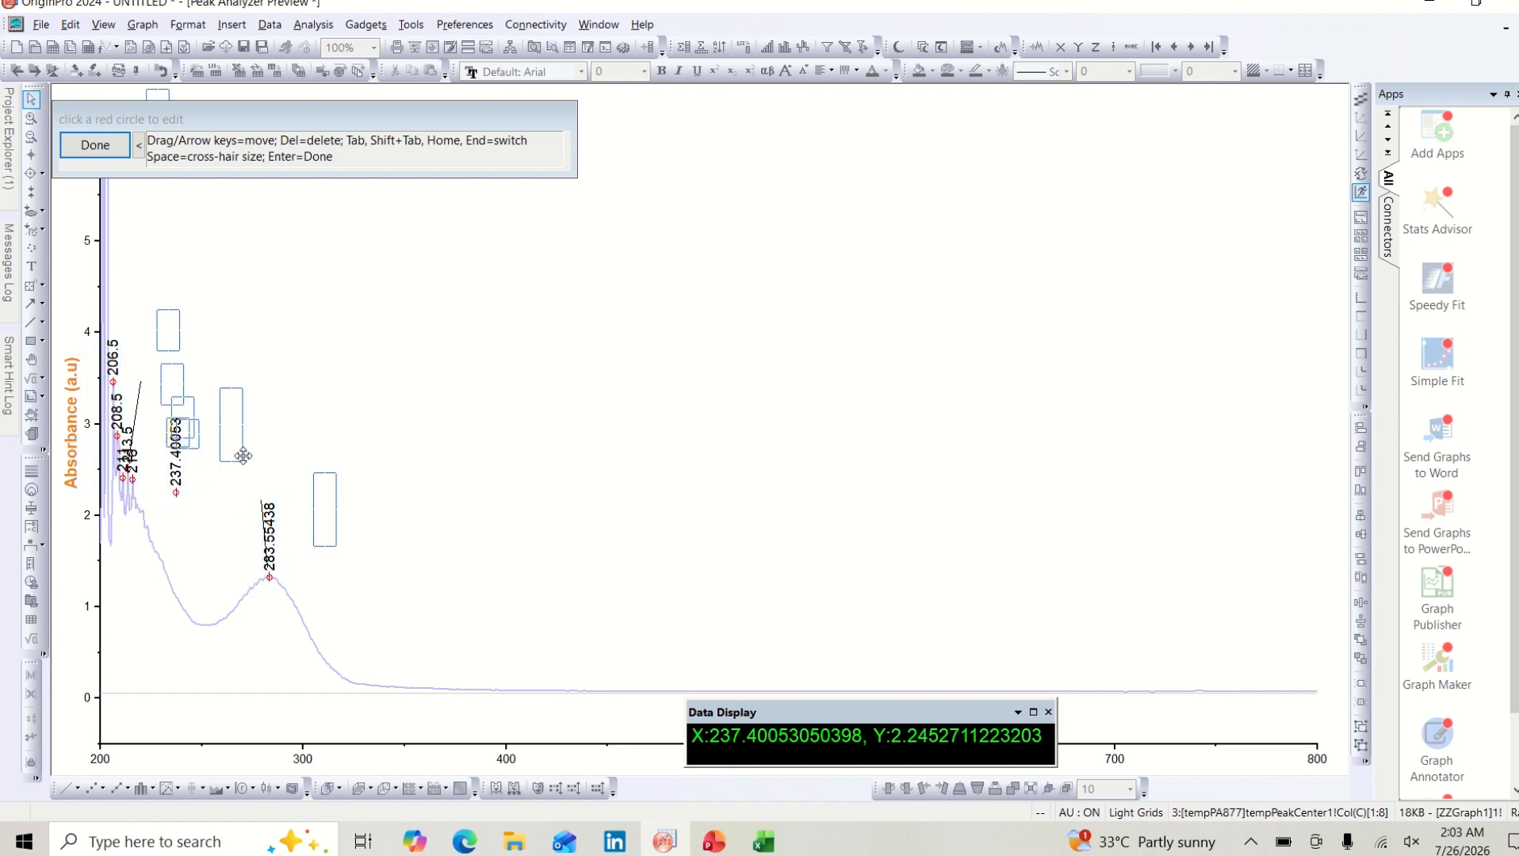
pyautogui.moveTo(243, 456); pyautogui.dragTo(308, 440)
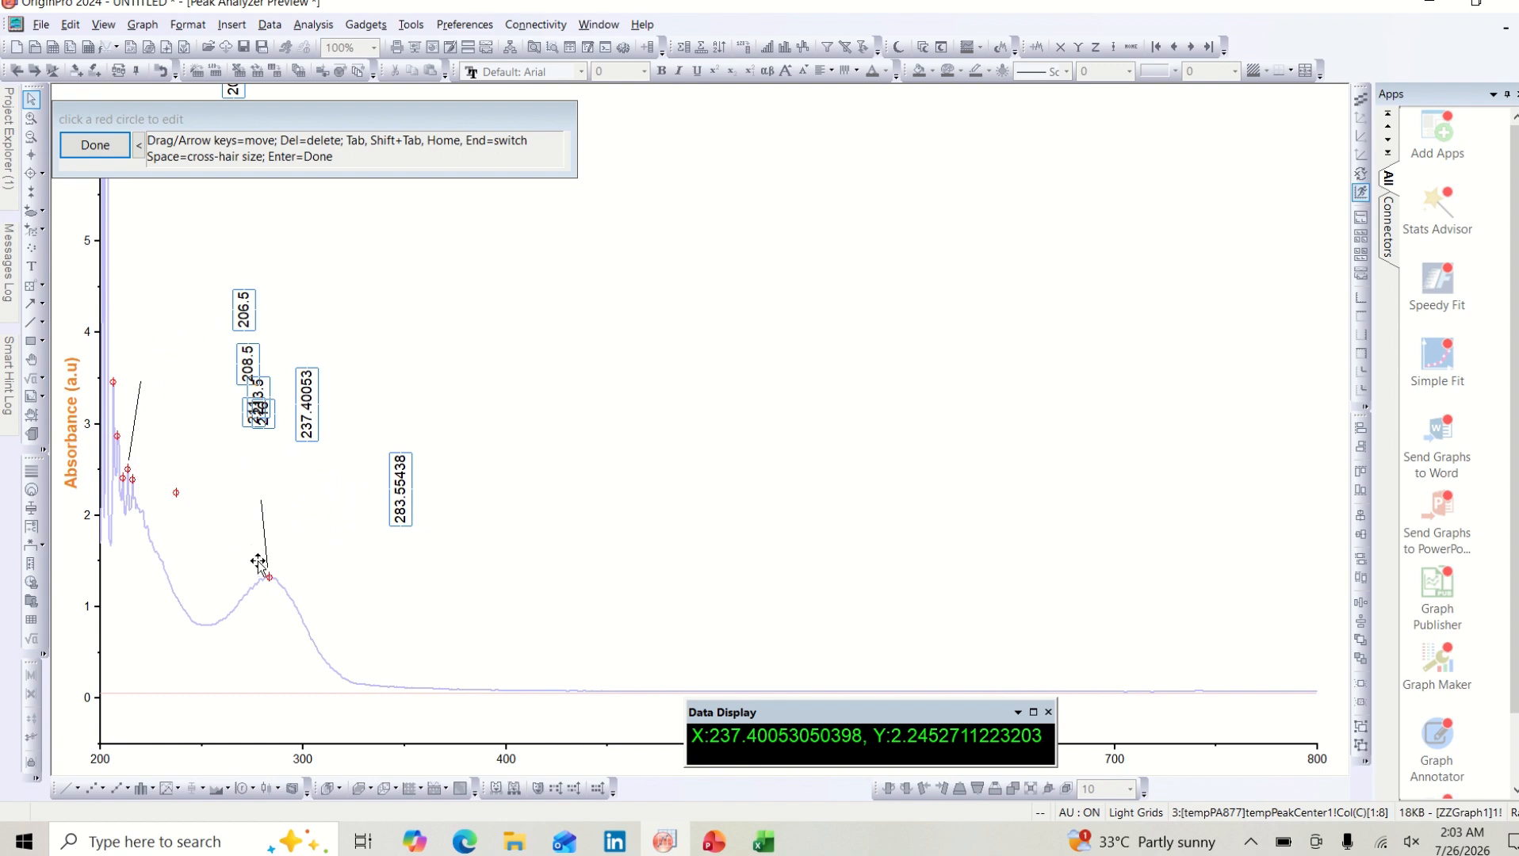
pyautogui.moveTo(269, 587)
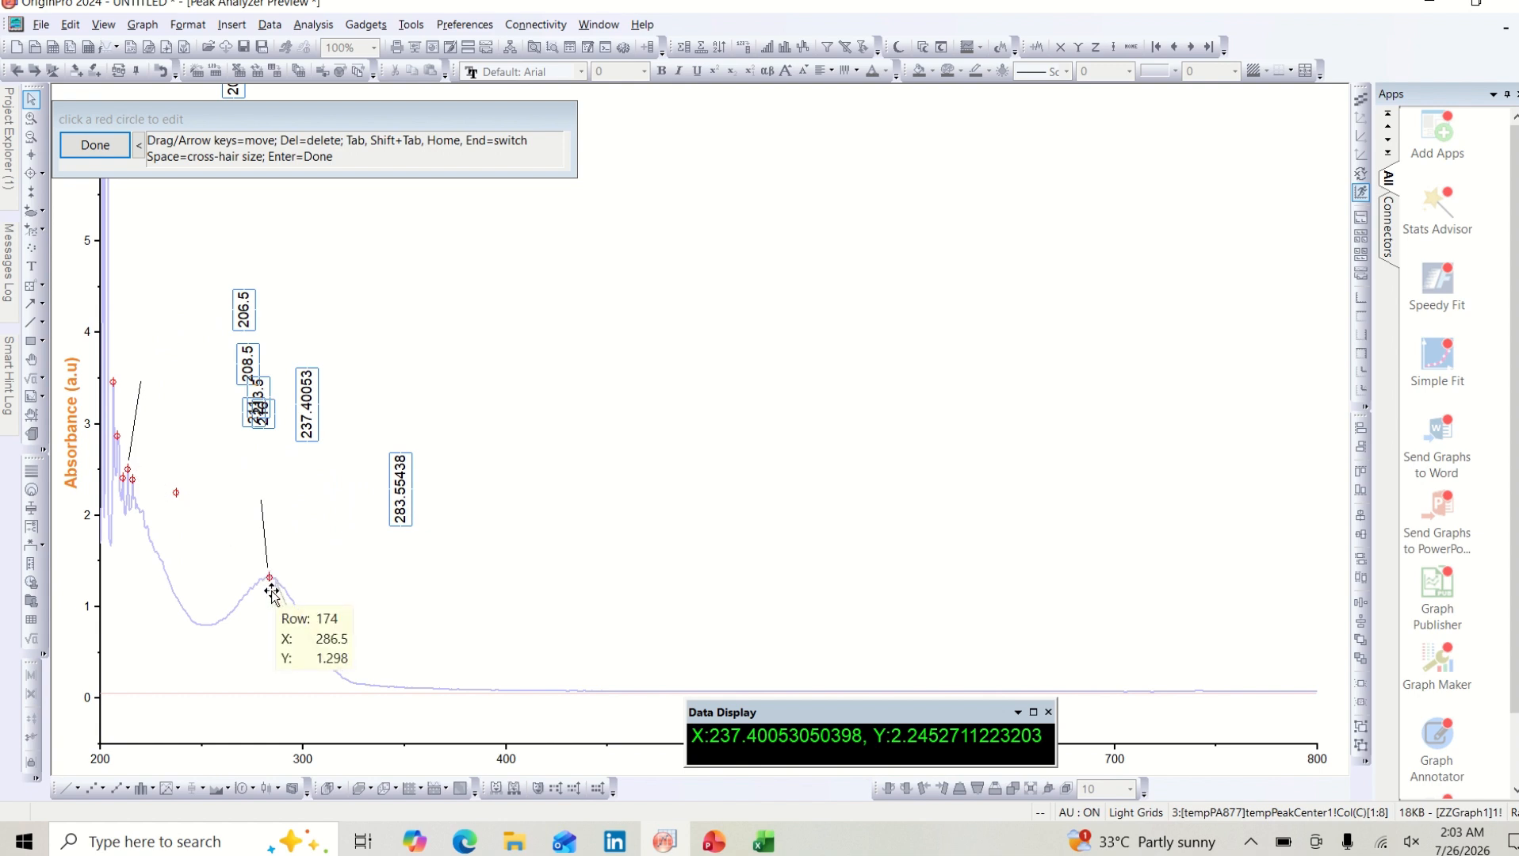
pyautogui.click(175, 494)
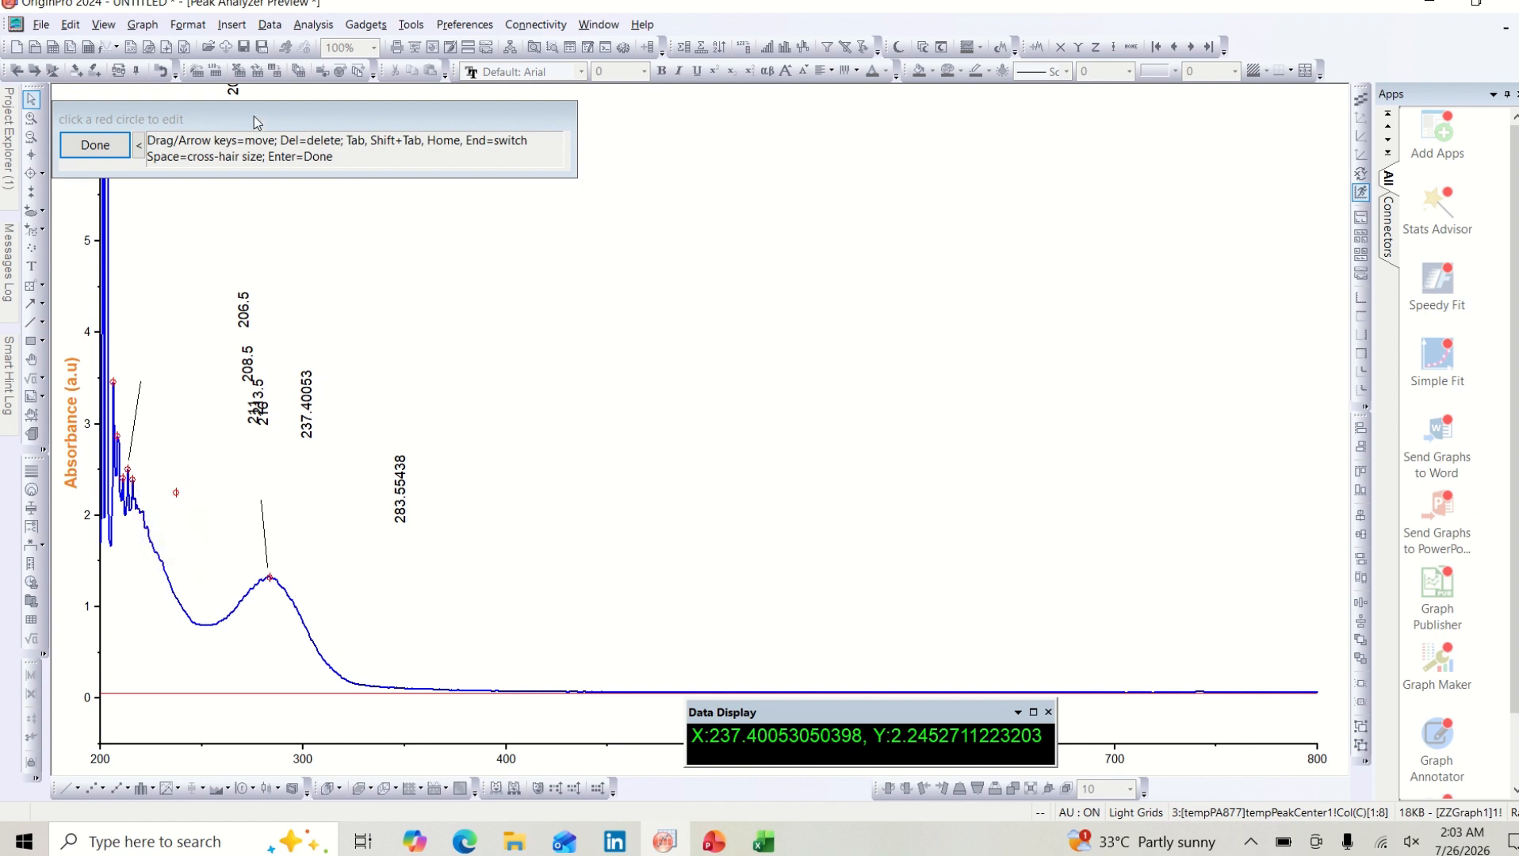
# Step: Uncover the top of the curve by moving the peak-editing prompt aside, and delete the peak markers at 201 nm and 208.5 nm
pyautogui.moveTo(254, 117); pyautogui.dragTo(443, 119)
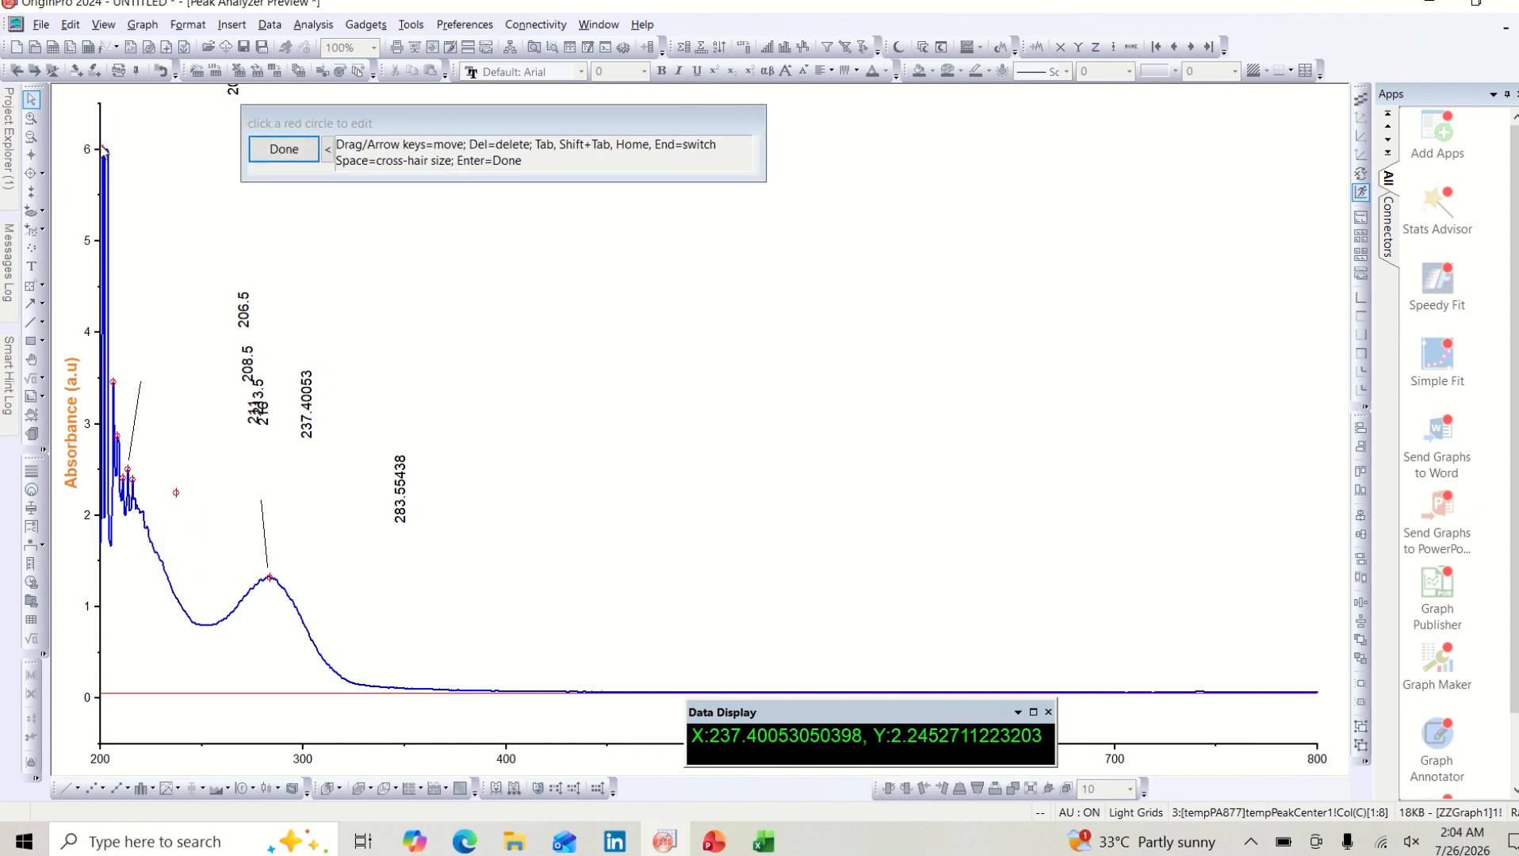
pyautogui.click(103, 148)
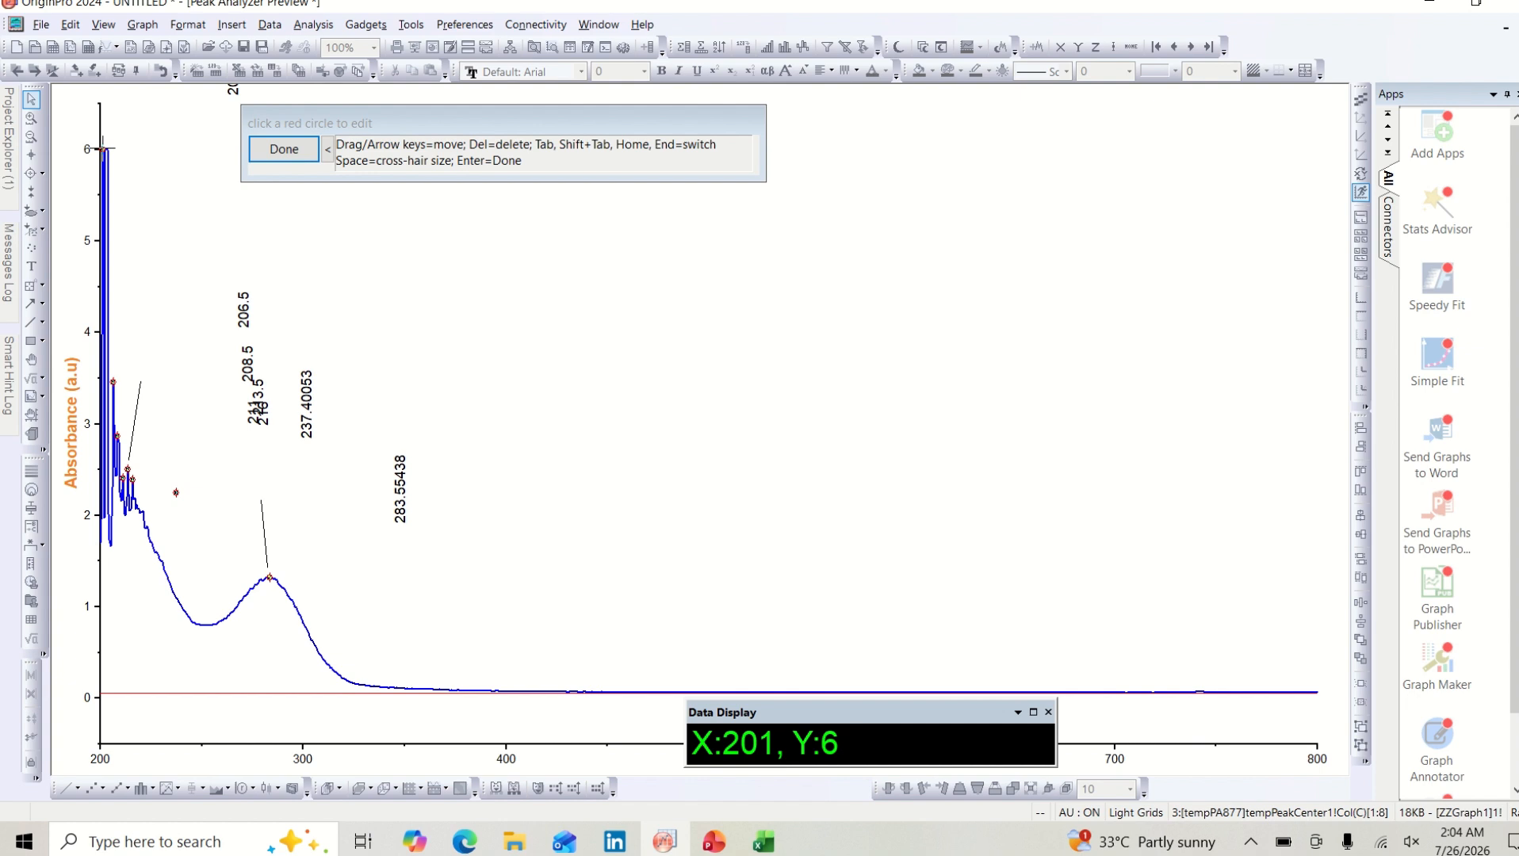
pyautogui.press('Delete')
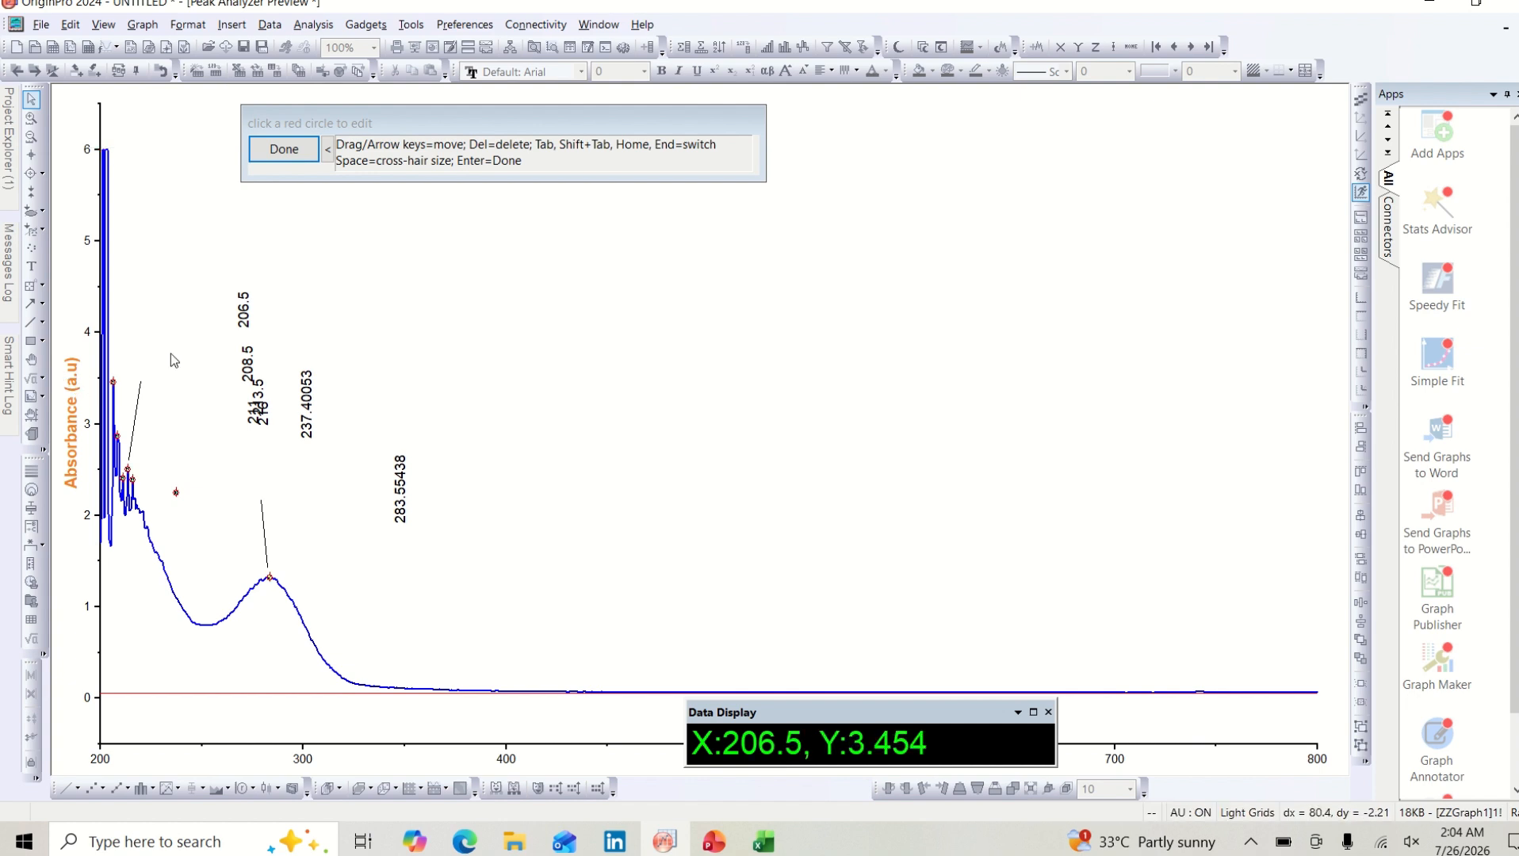
pyautogui.click(117, 434)
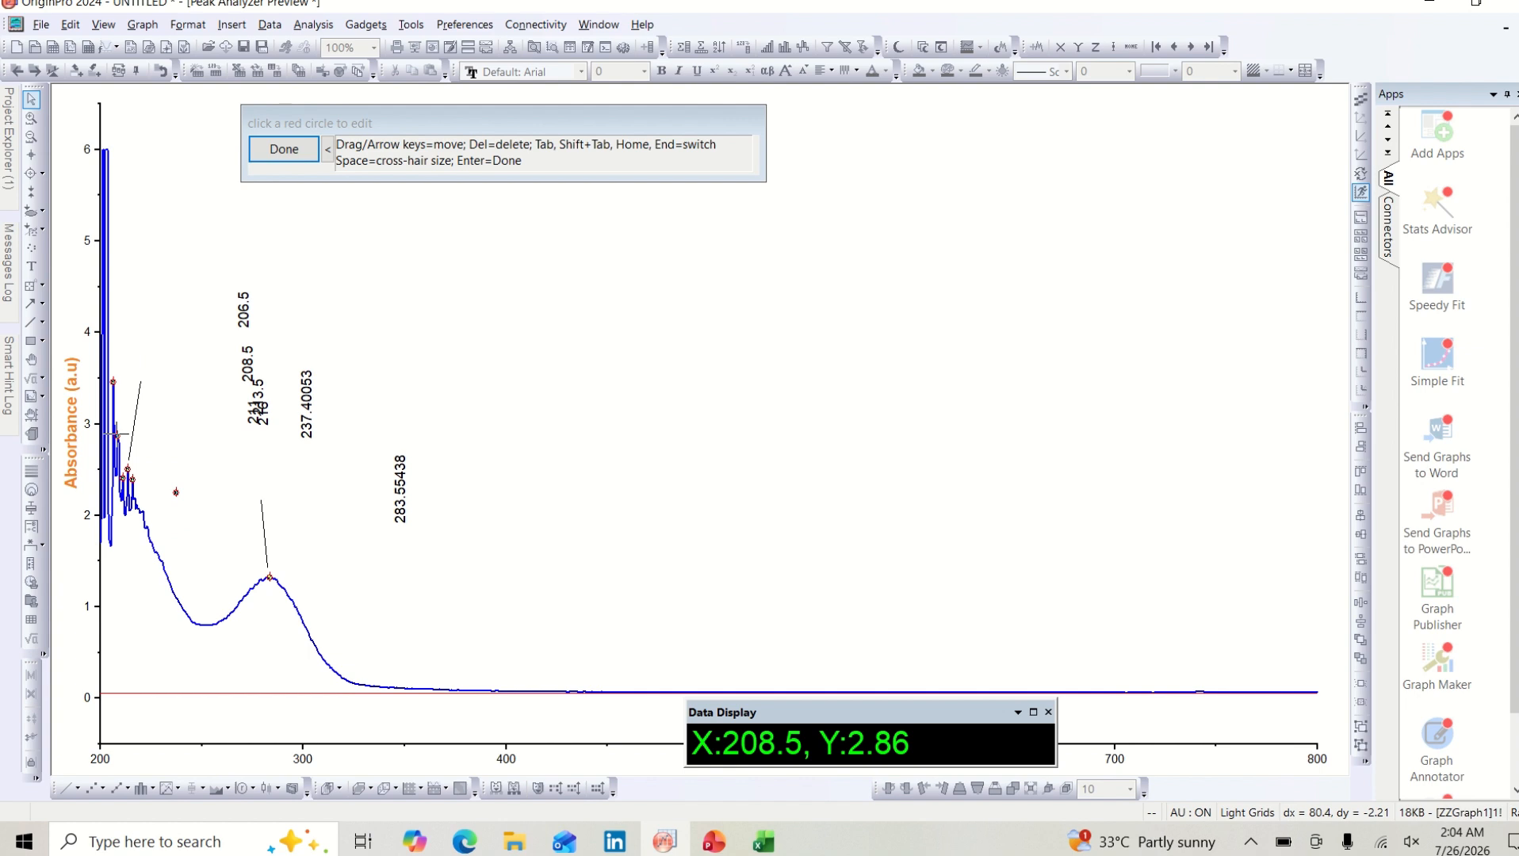
pyautogui.press('Delete')
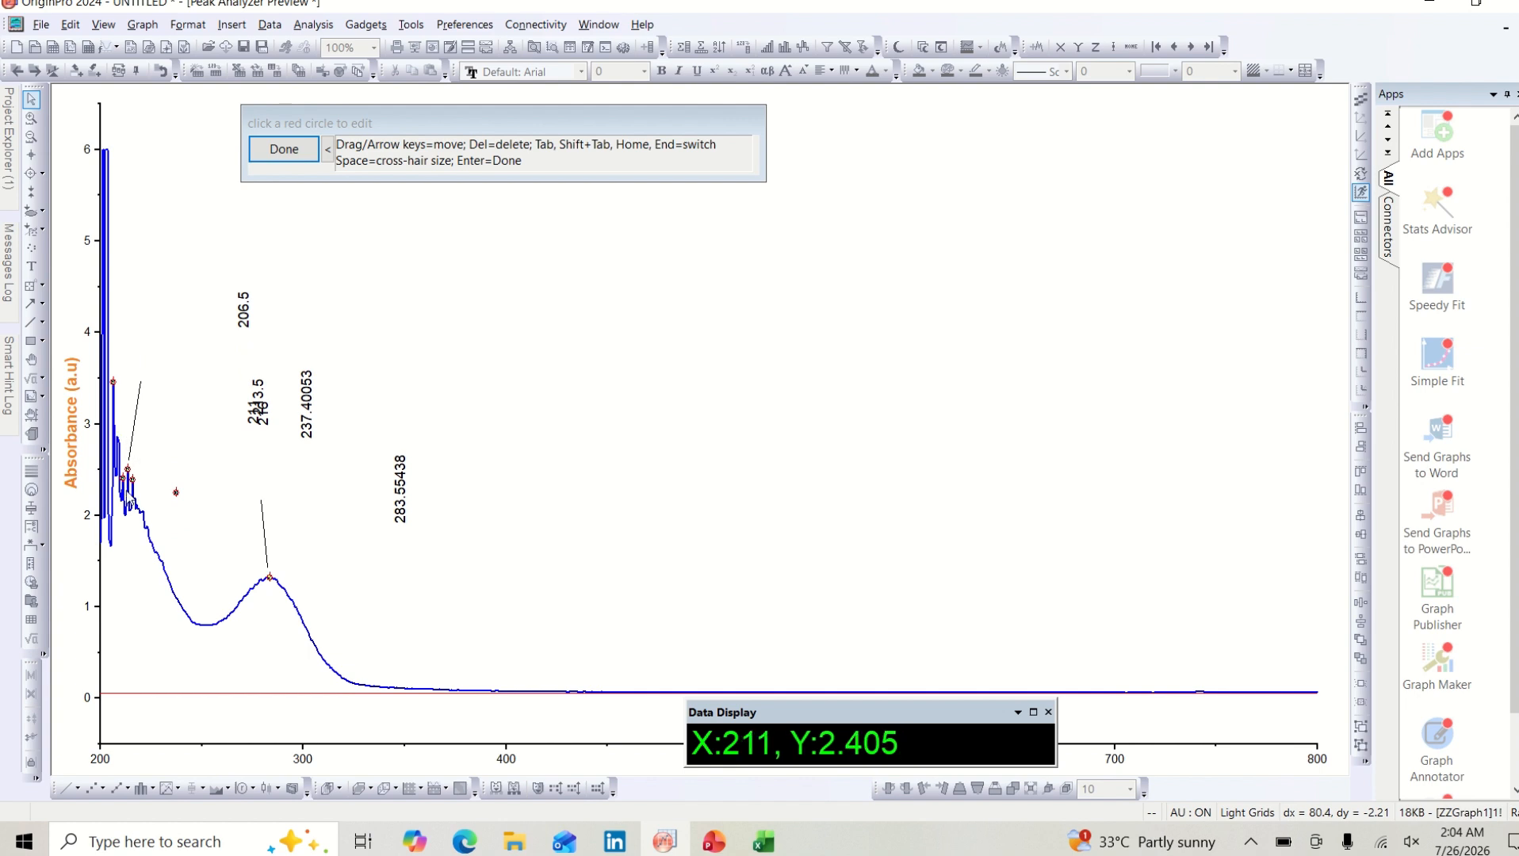
# Step: Delete the off-curve peak marker at about 237.4 nm and the markers at 211 nm and 216 nm
pyautogui.click(176, 492)
pyautogui.press('Delete')
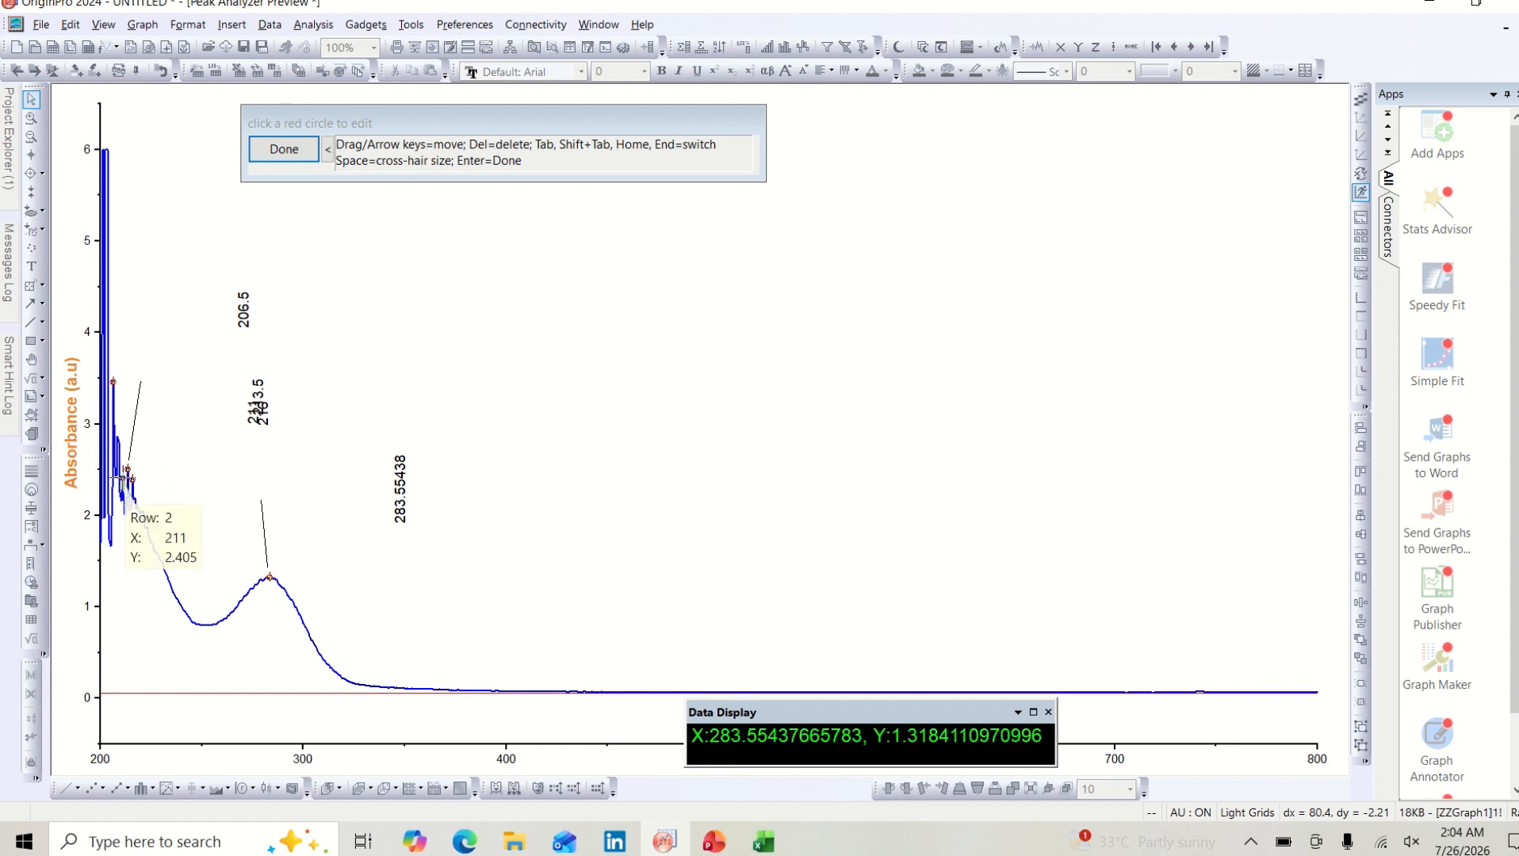
pyautogui.click(124, 478)
pyautogui.press('Delete')
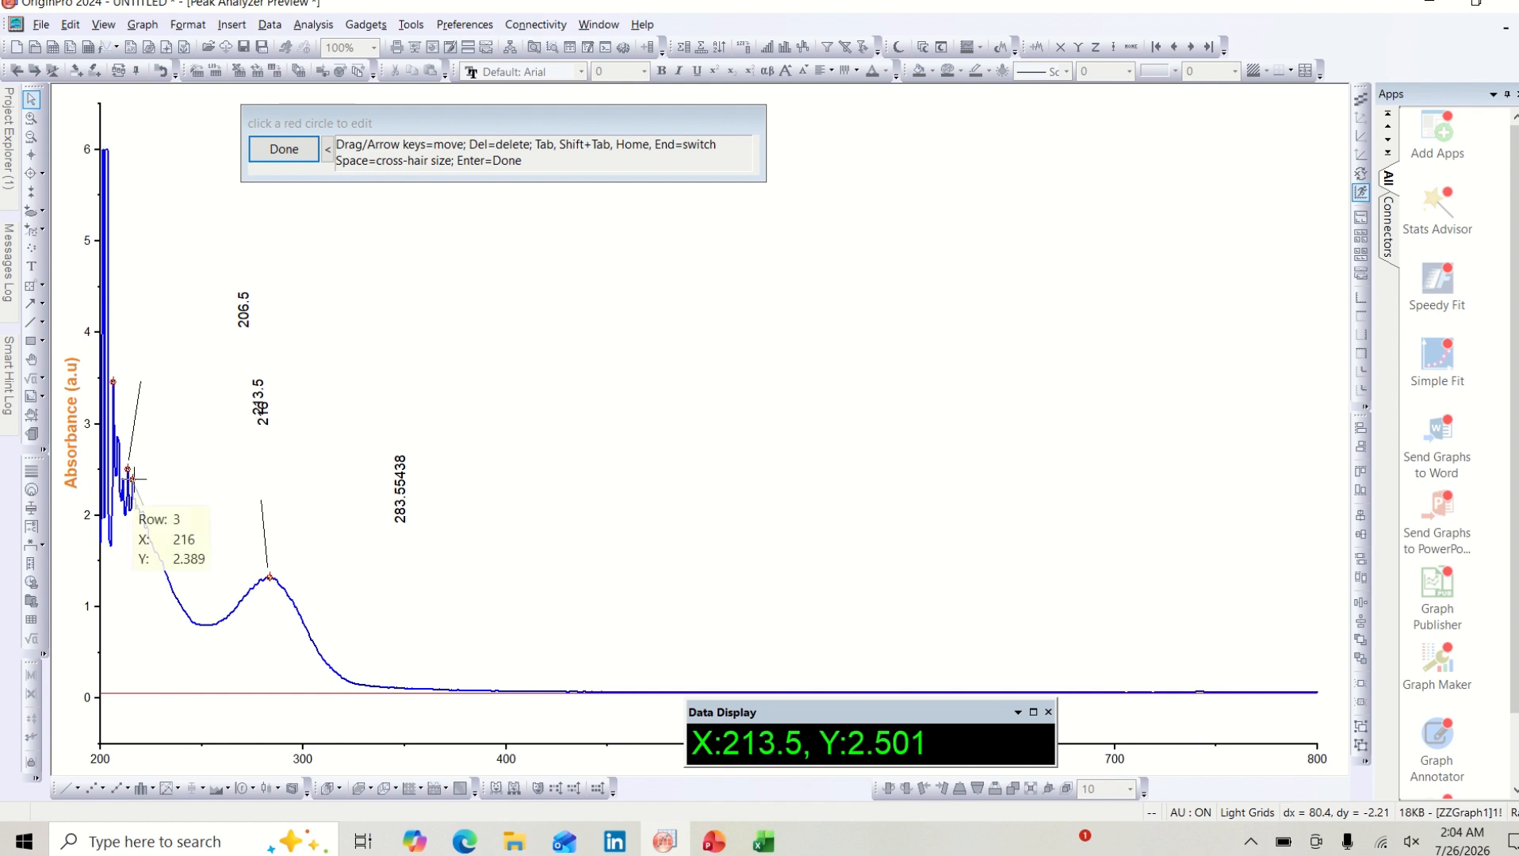
pyautogui.click(132, 479)
pyautogui.press('Delete')
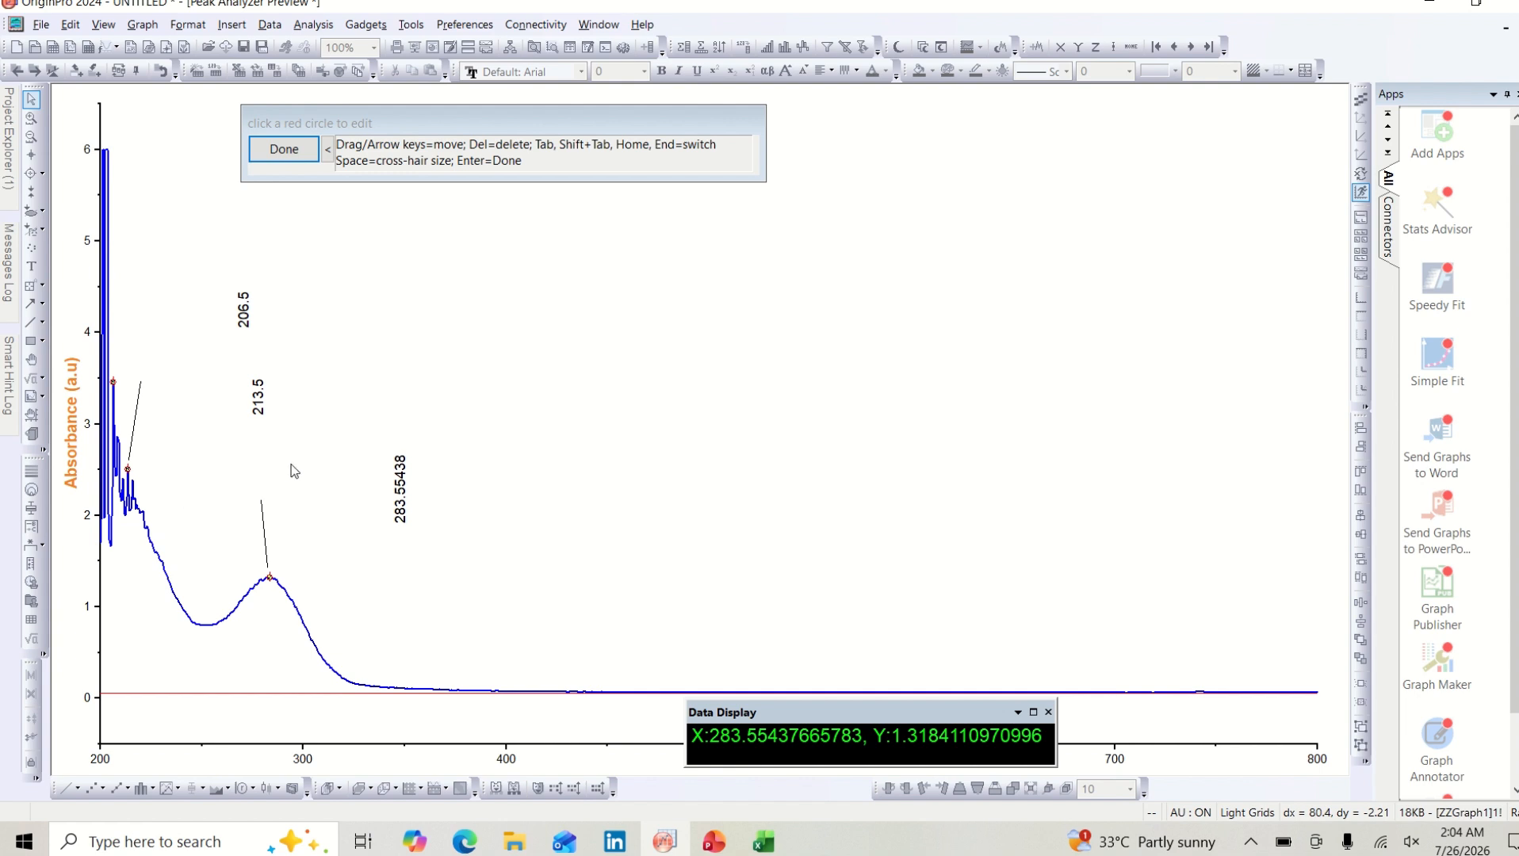
# Step: Move the 206.5, 213.5 and 283.55438 peak labels back beside their markers on the curve
pyautogui.click(403, 511)
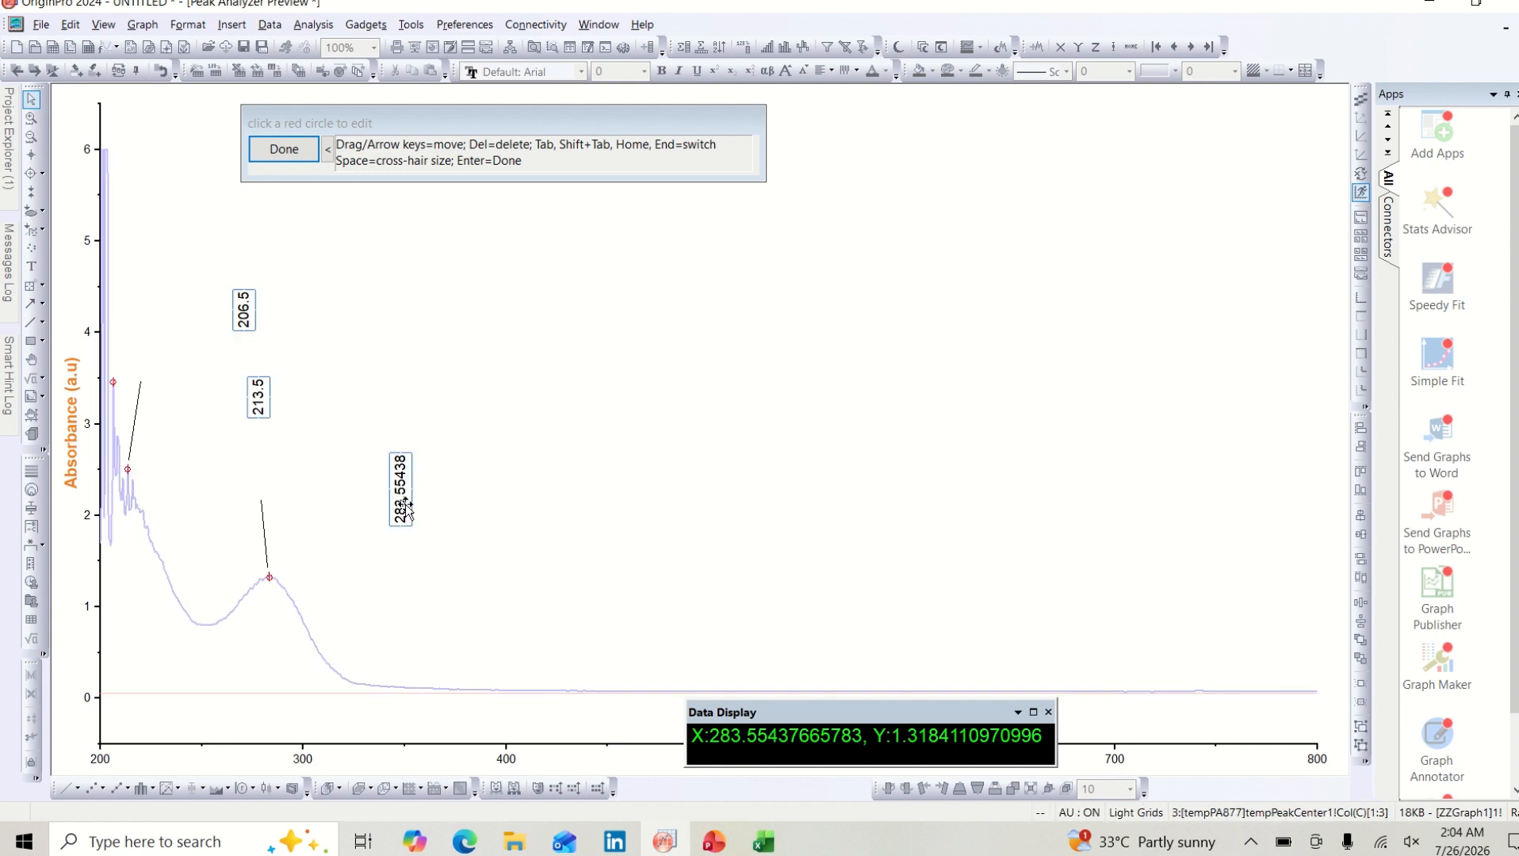
pyautogui.moveTo(404, 506); pyautogui.dragTo(279, 534)
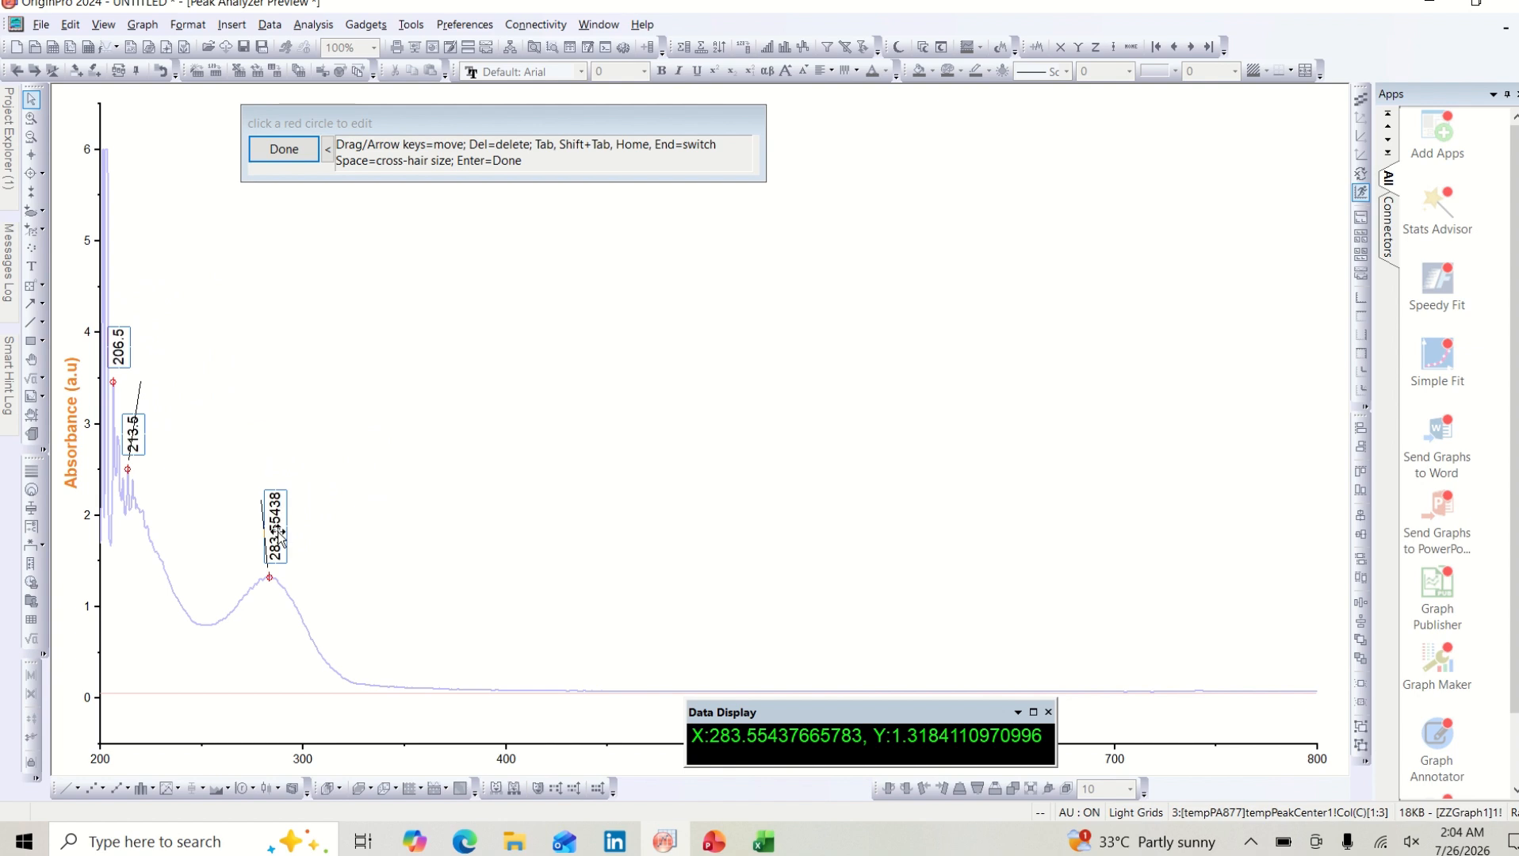
pyautogui.click(333, 465)
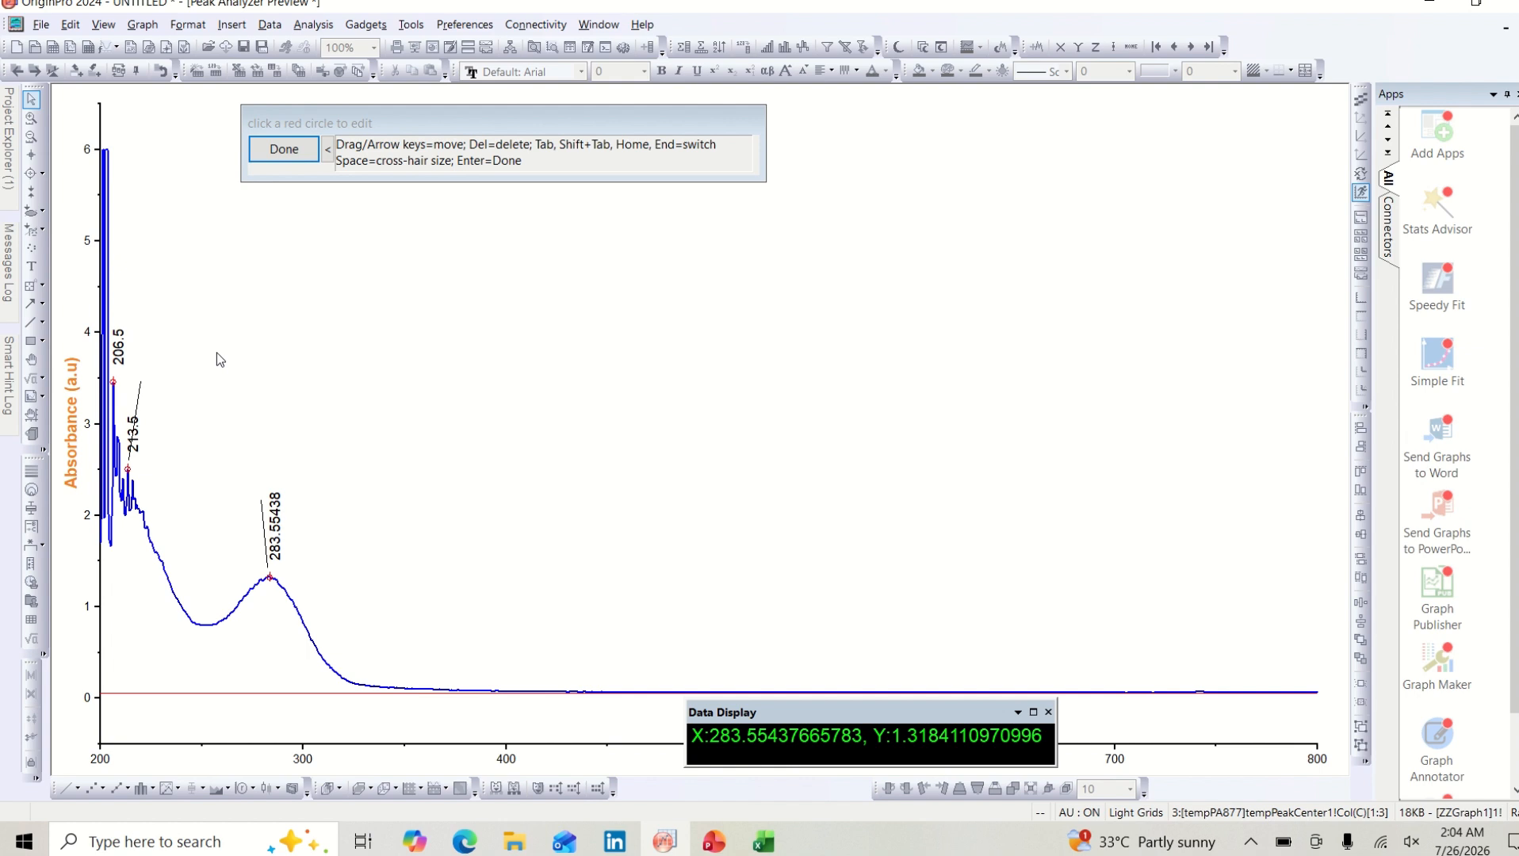
# Step: End the peak modification and finish the Peak Analyzer to put the remaining peak labels on the graph
pyautogui.click(264, 158)
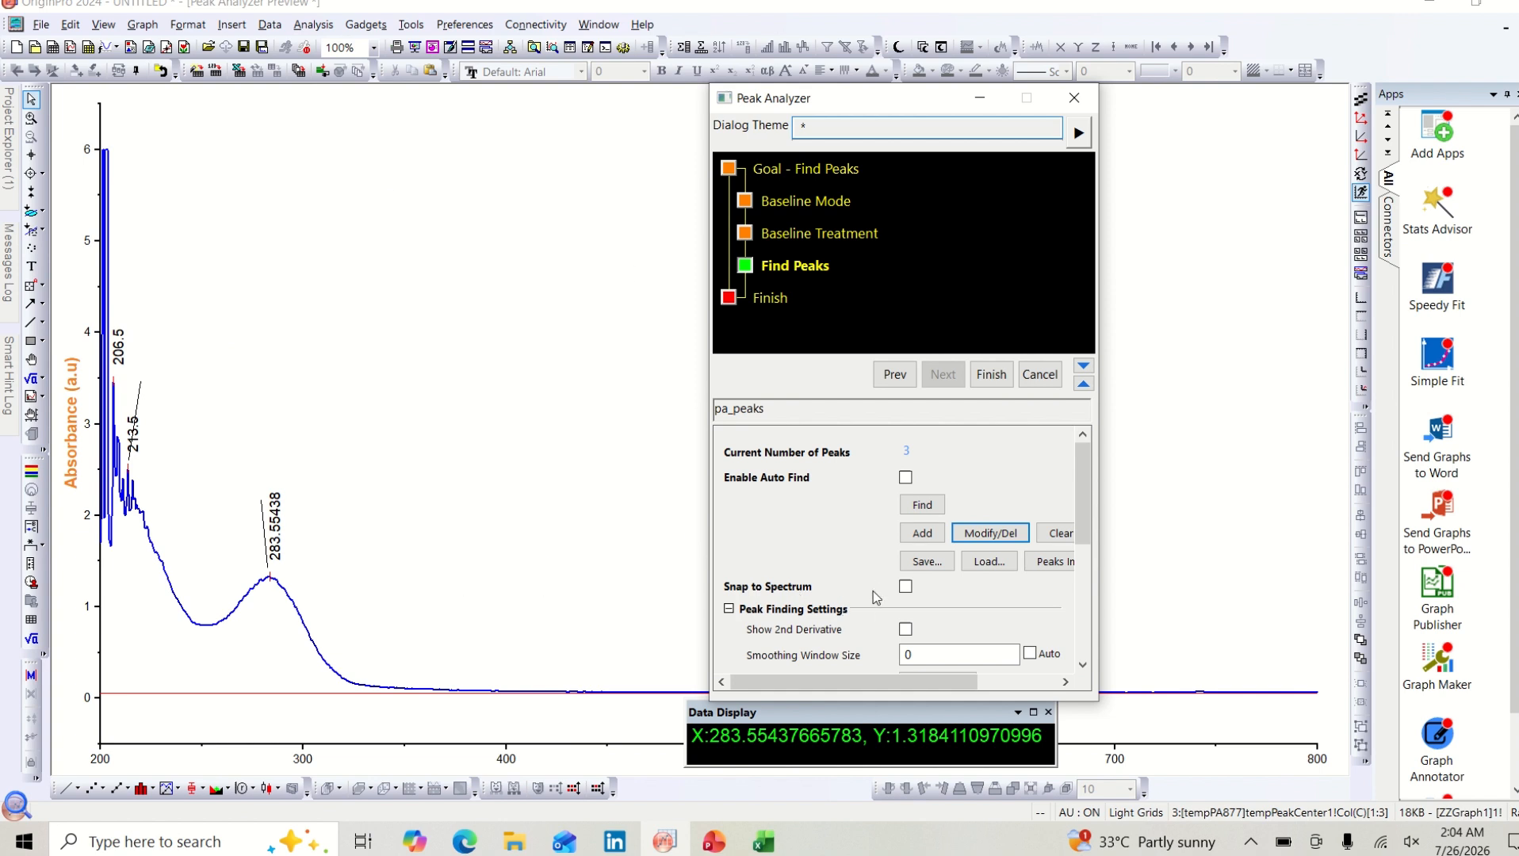
pyautogui.scroll(-5, 871, 581)
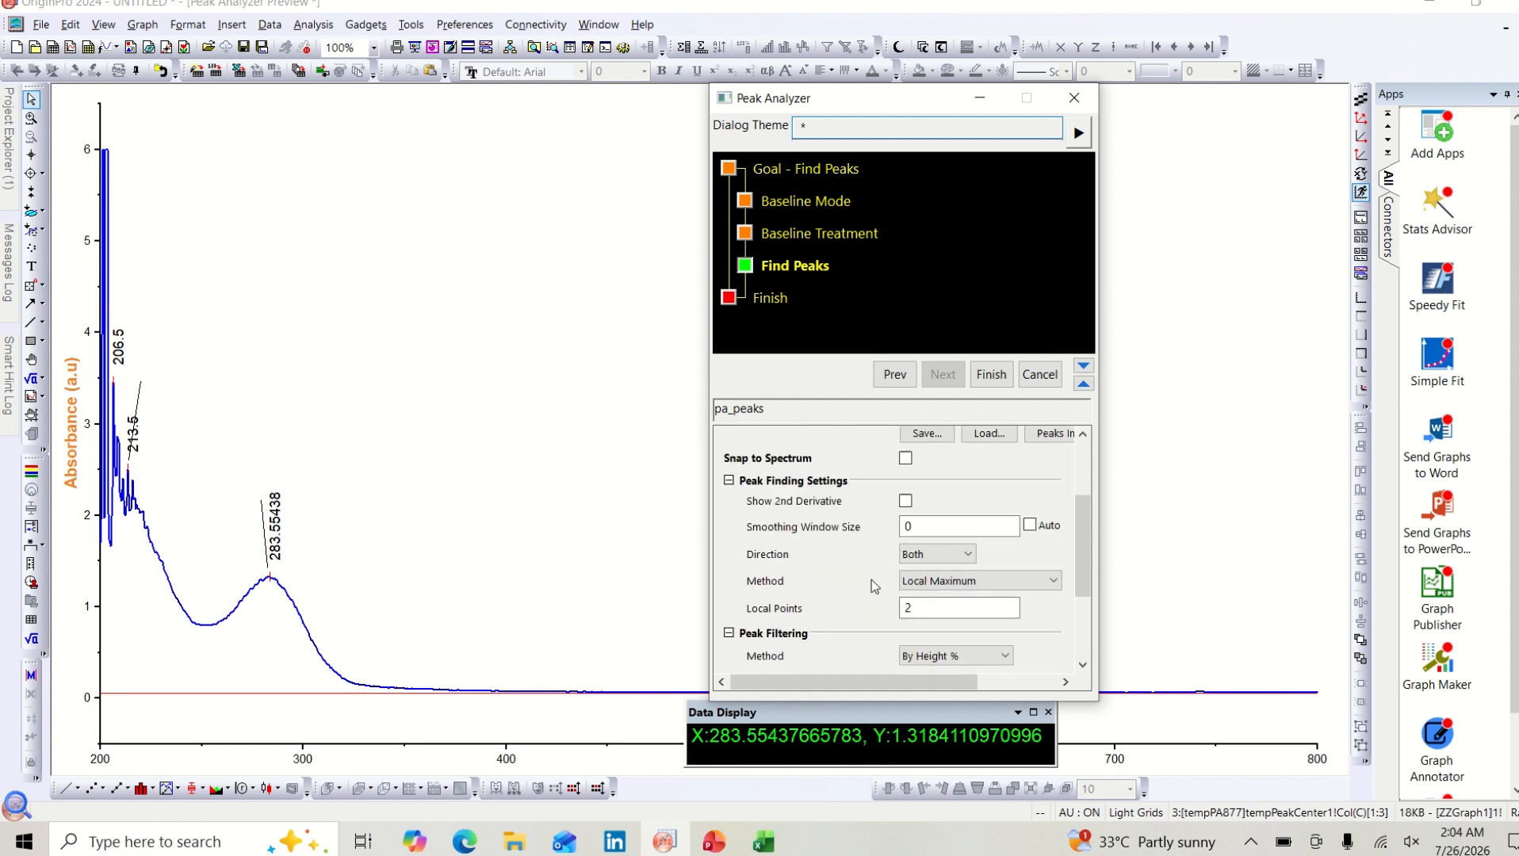
pyautogui.click(983, 376)
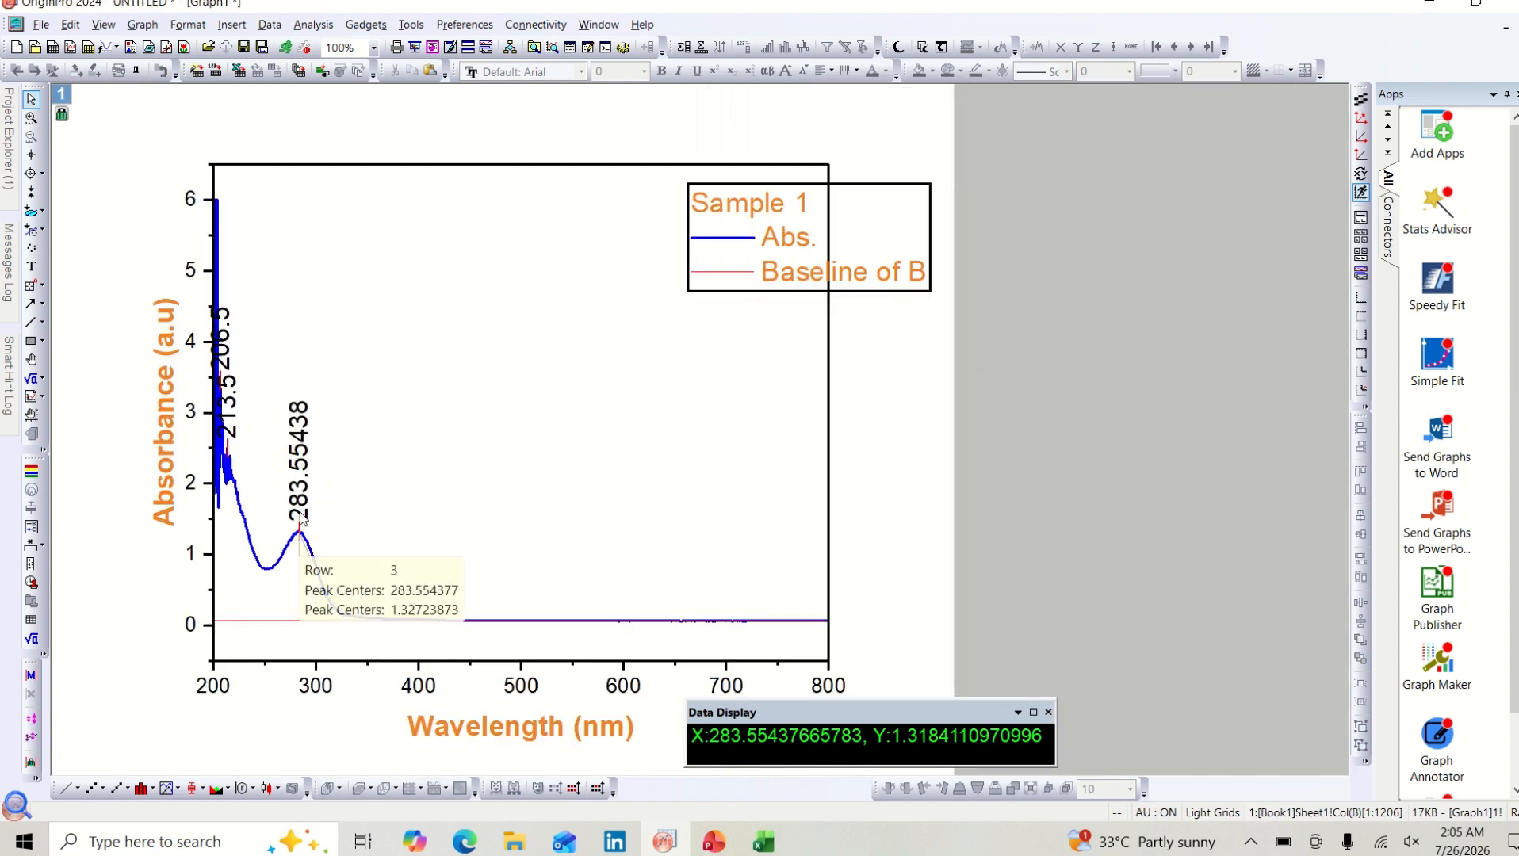
# Step: Open the symbol settings in the plot properties of the peak centers on the absorbance graph
pyautogui.click(304, 469)
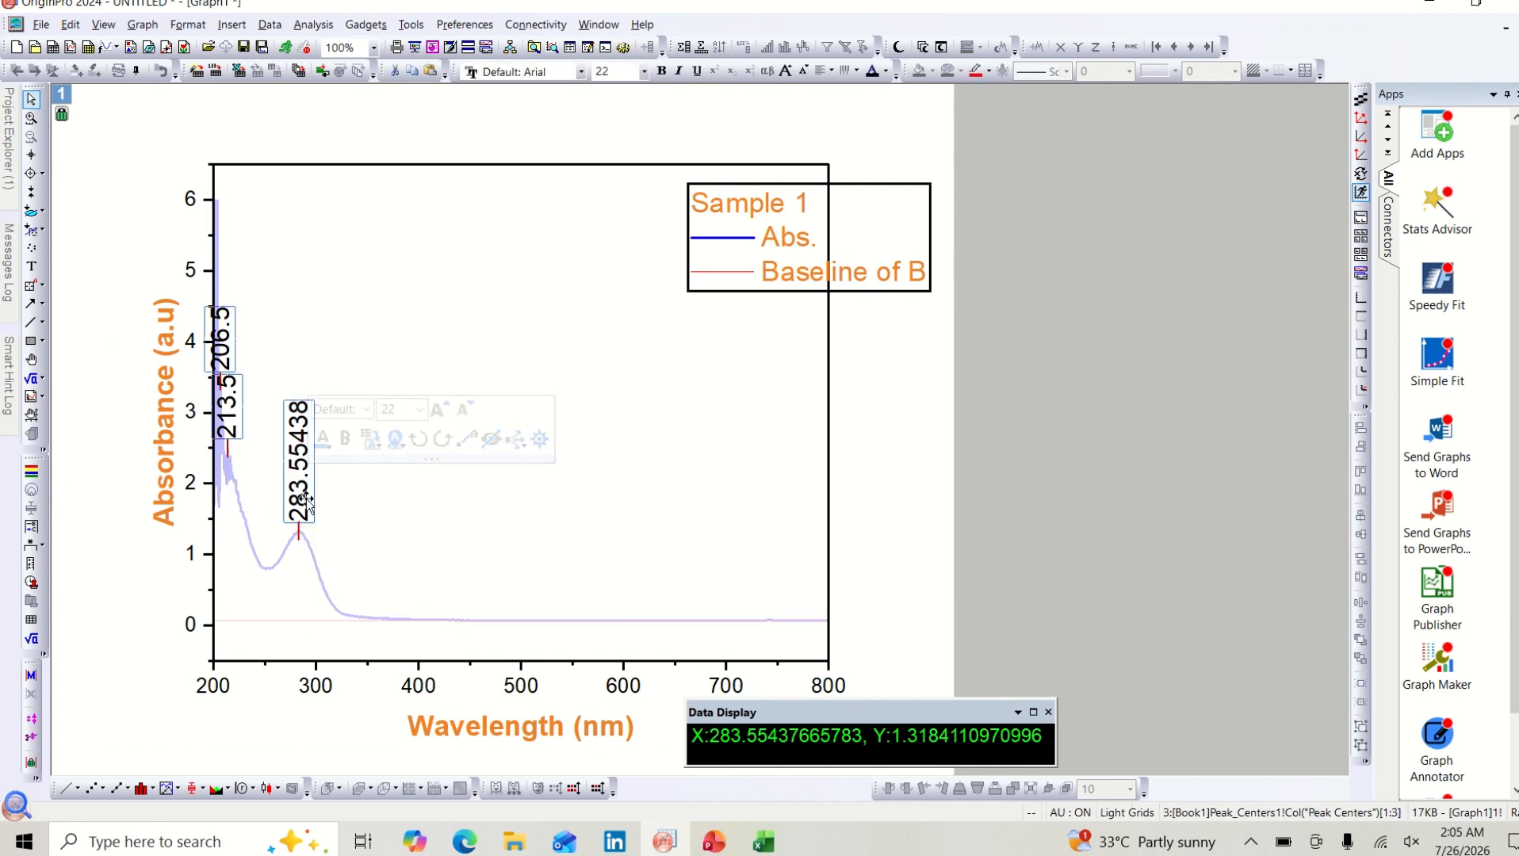
pyautogui.doubleClick(306, 491)
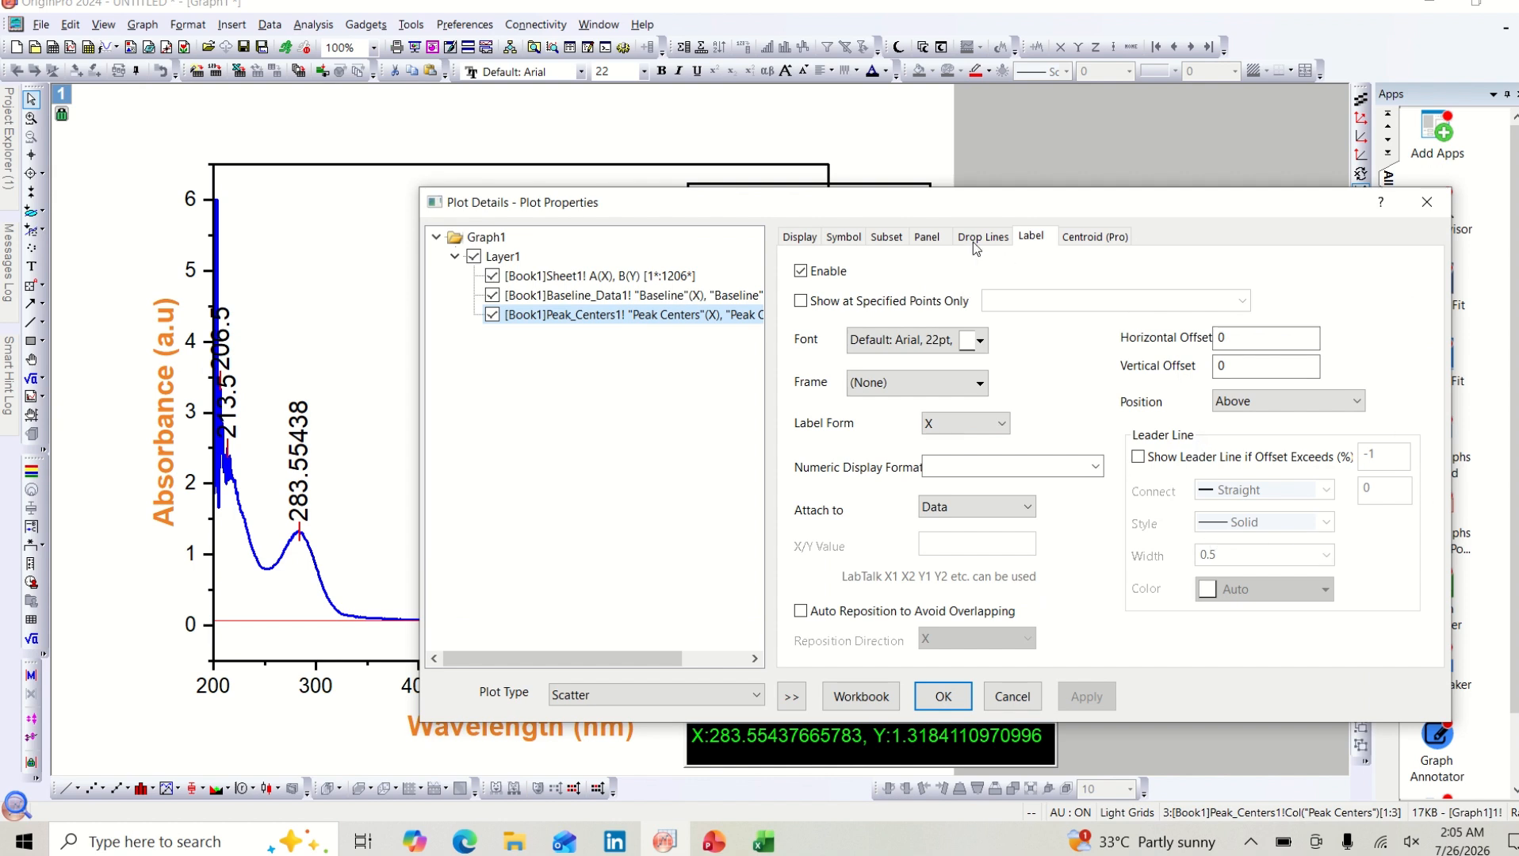
pyautogui.click(843, 237)
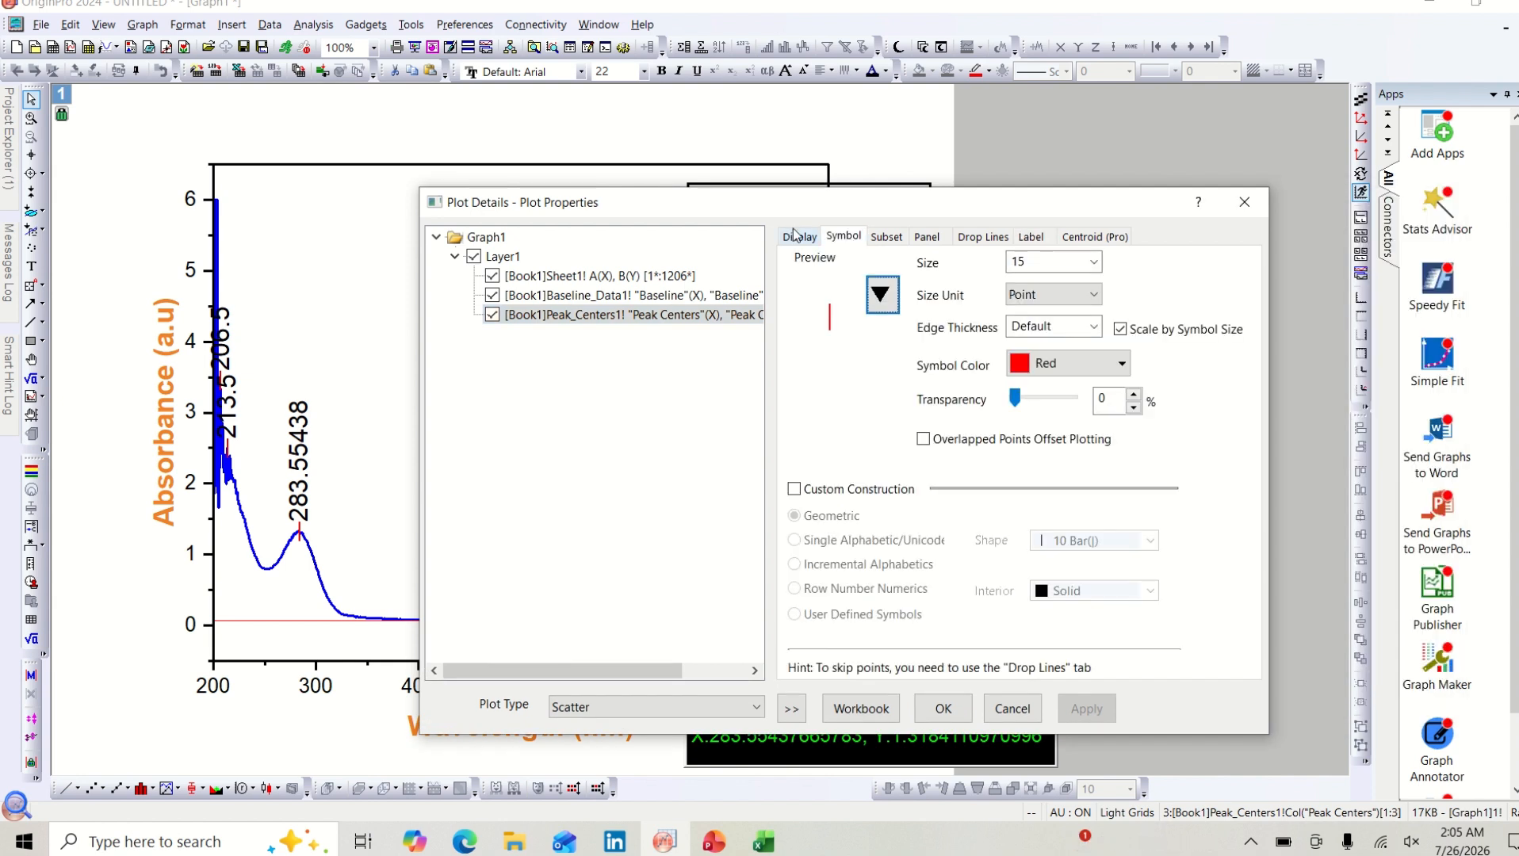
# Step: Try blue as the symbol color of the peak centers, applying it, and change the color back to red
pyautogui.click(1124, 365)
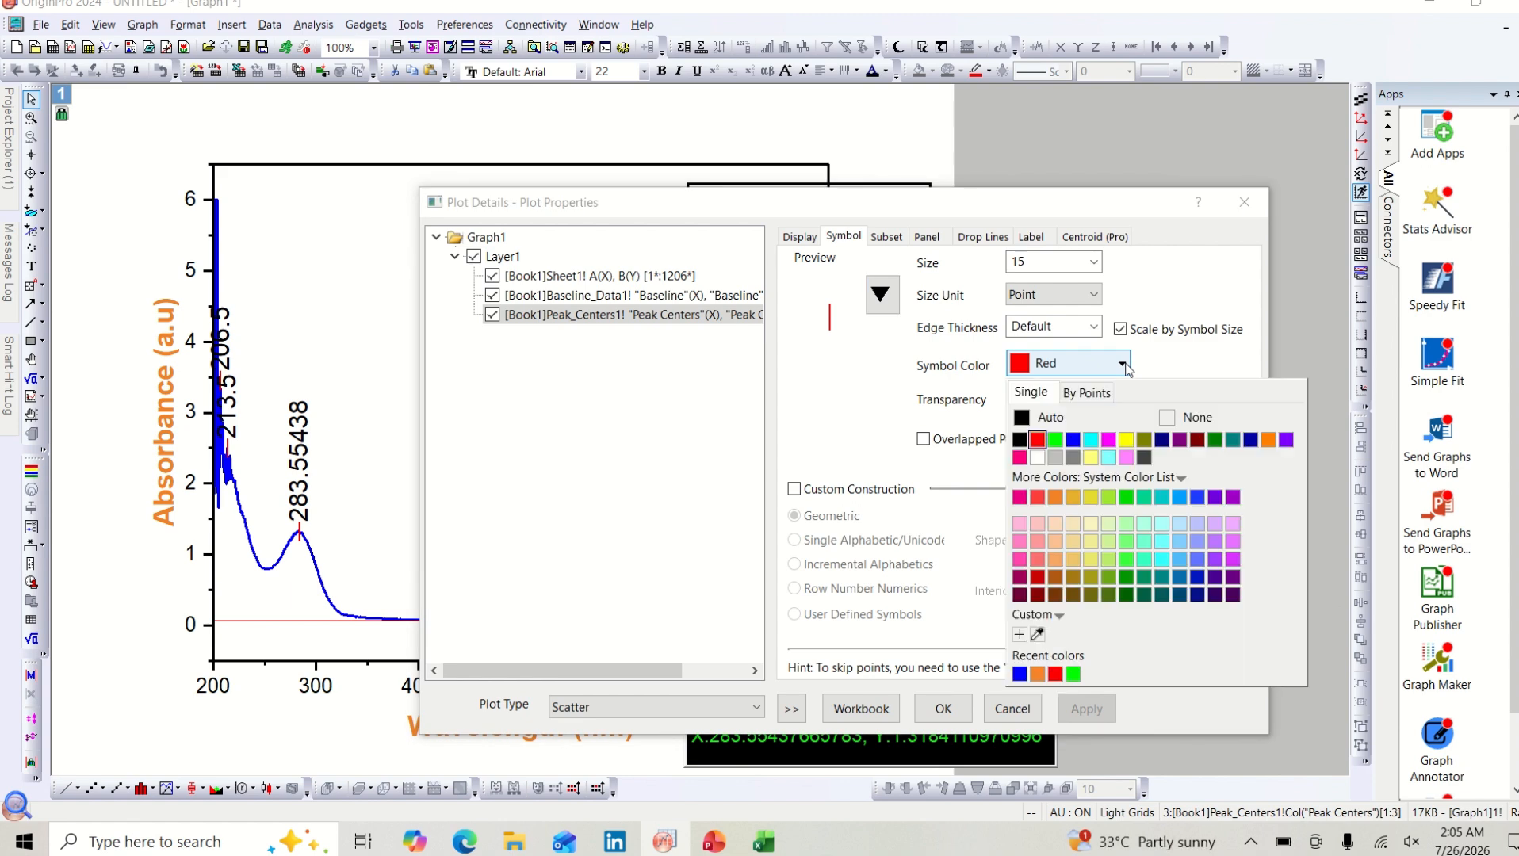
pyautogui.click(1073, 440)
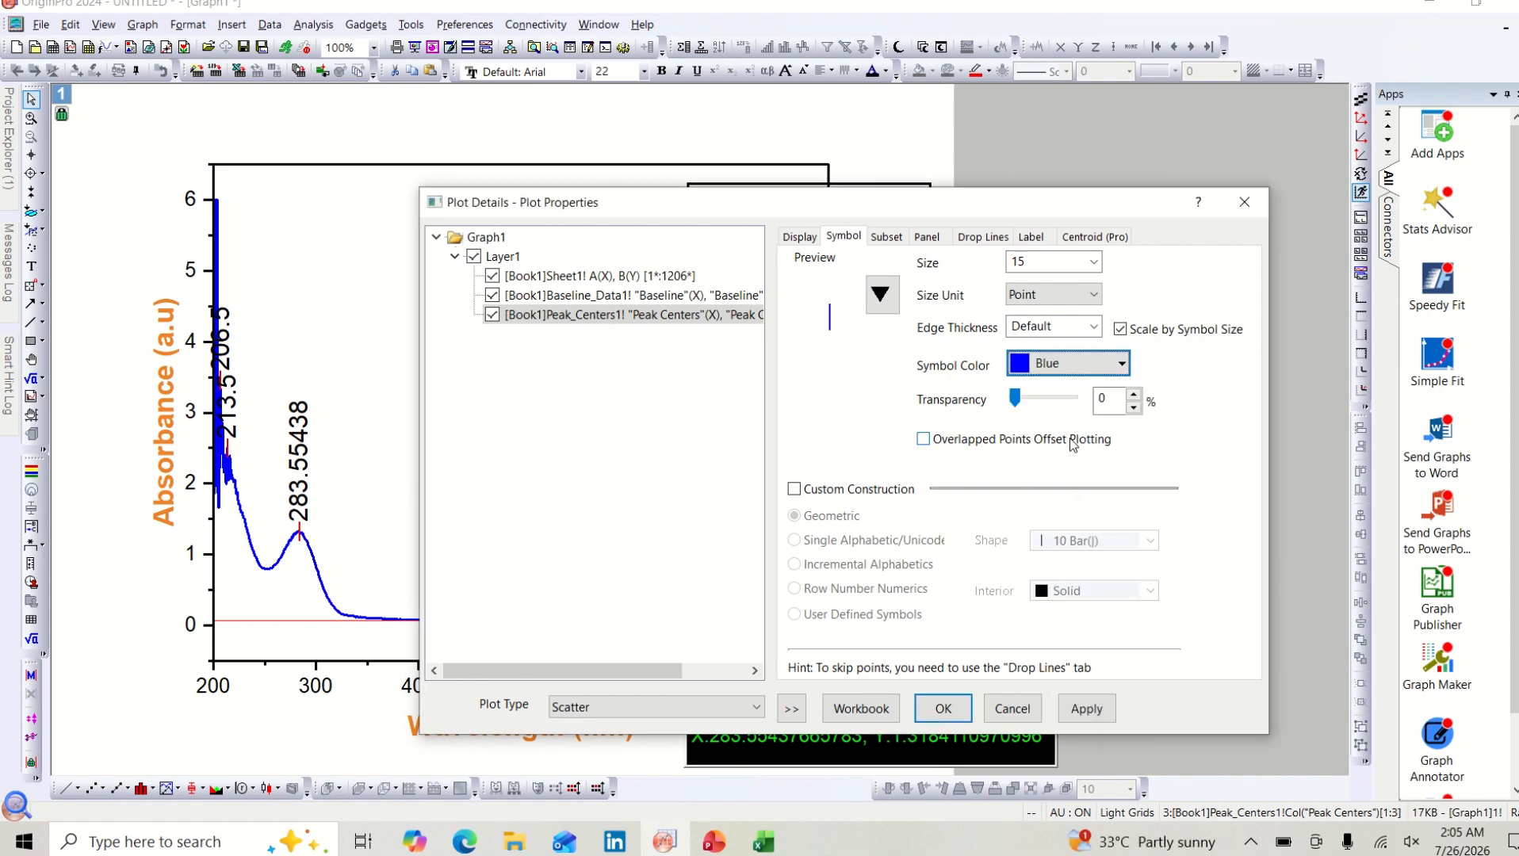
pyautogui.click(1108, 713)
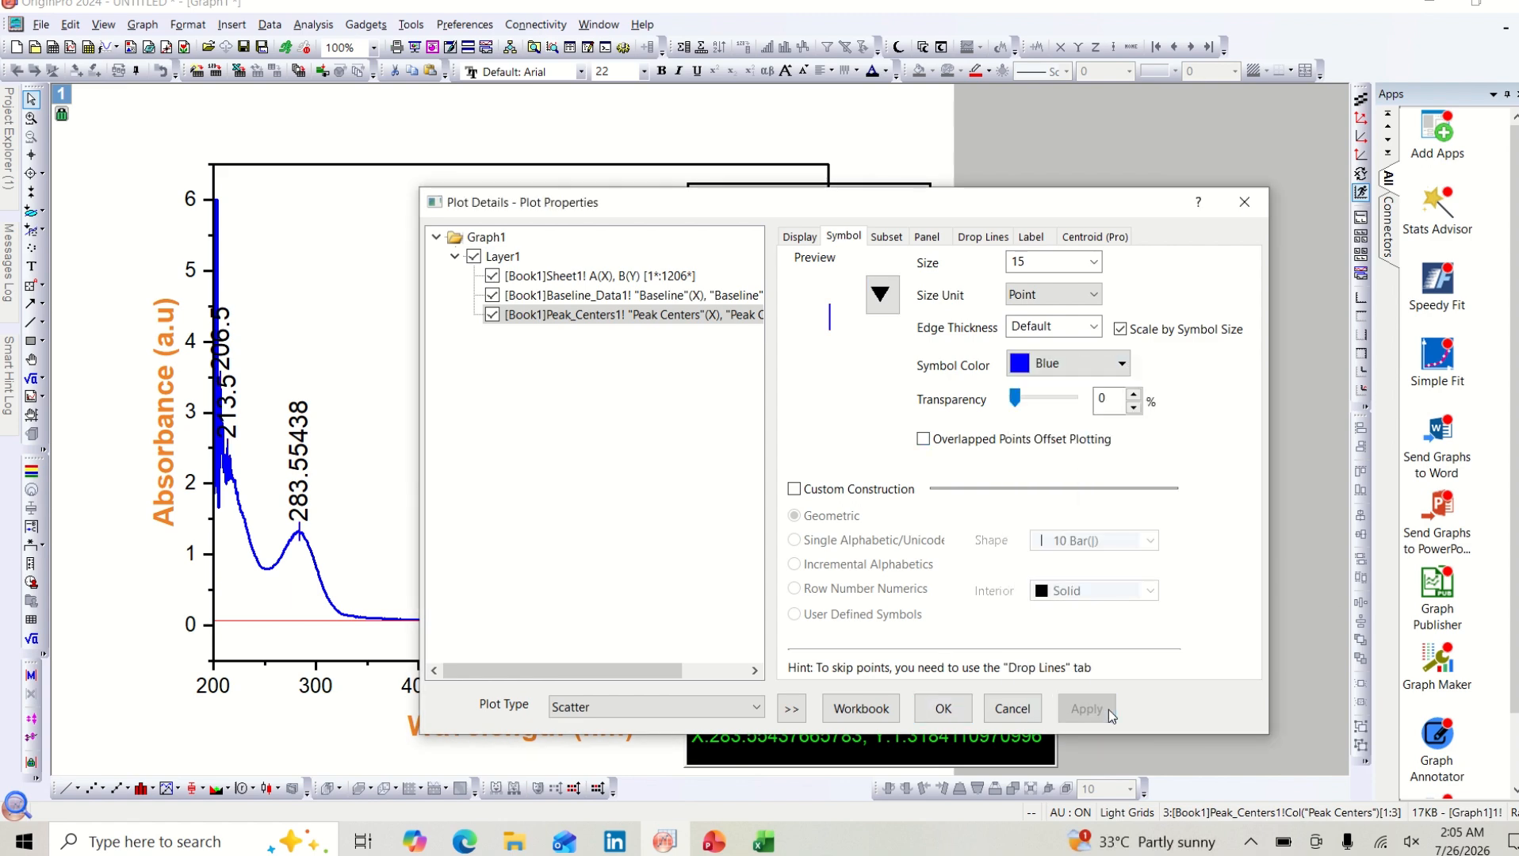
pyautogui.click(1122, 366)
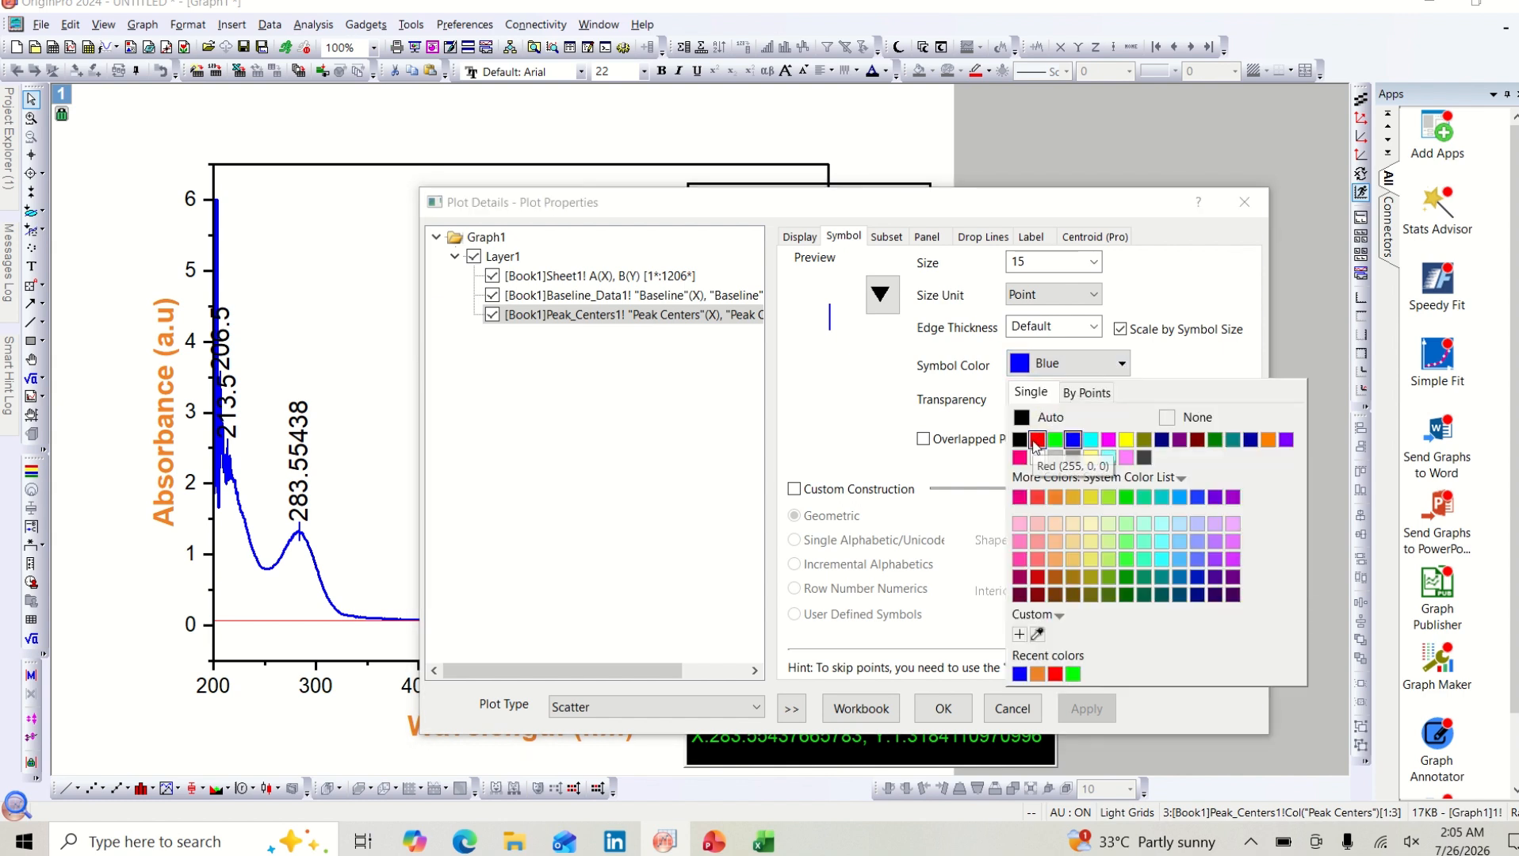
pyautogui.click(1037, 440)
pyautogui.click(1086, 713)
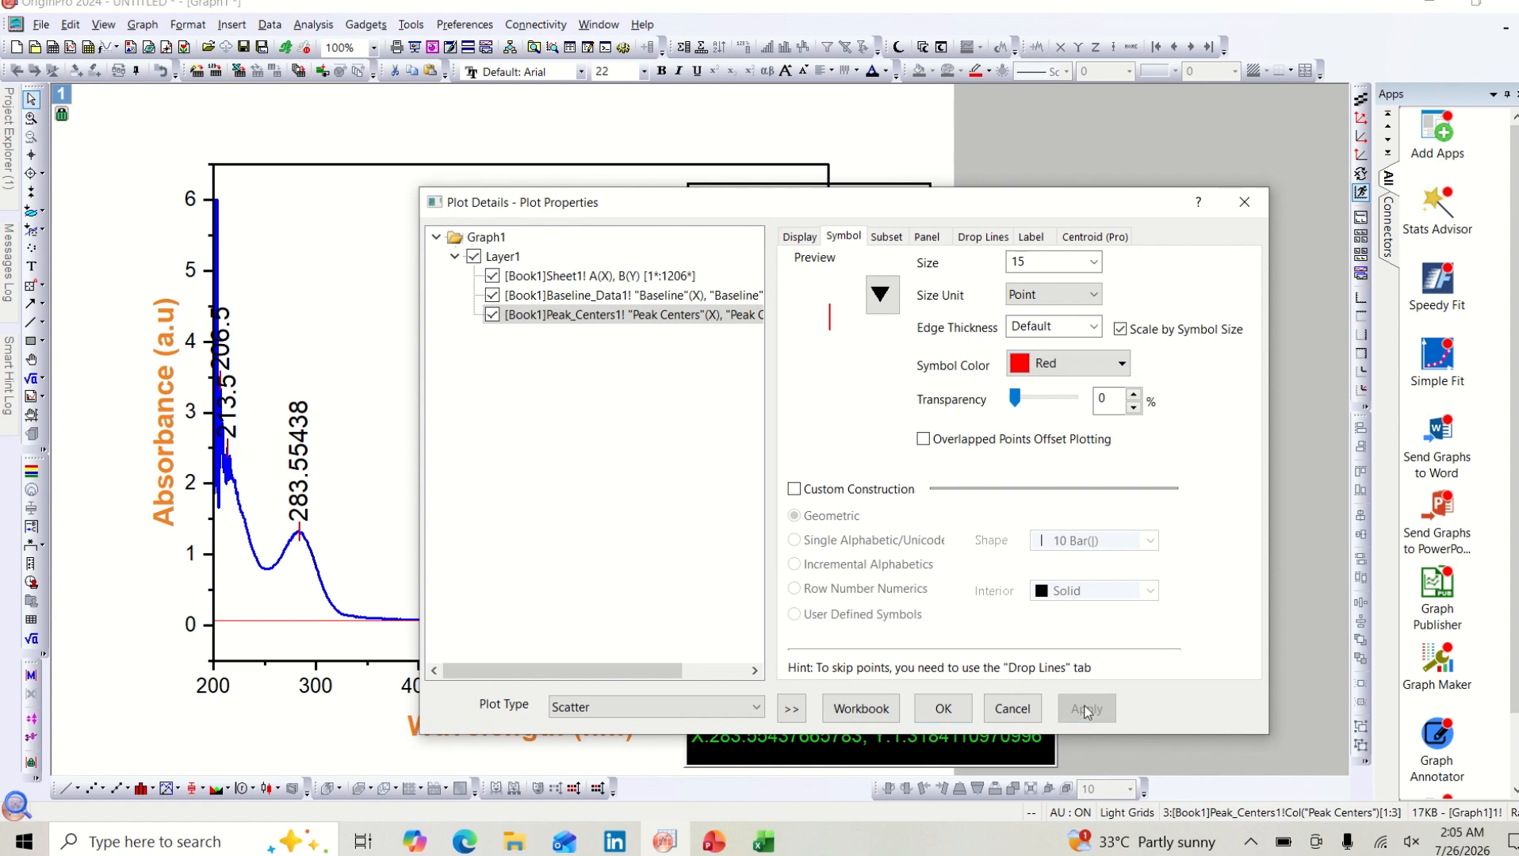
# Step: Try a half-filled left-pointing triangle as the peak symbol, applying it, and switch back to the vertical bar
pyautogui.click(882, 295)
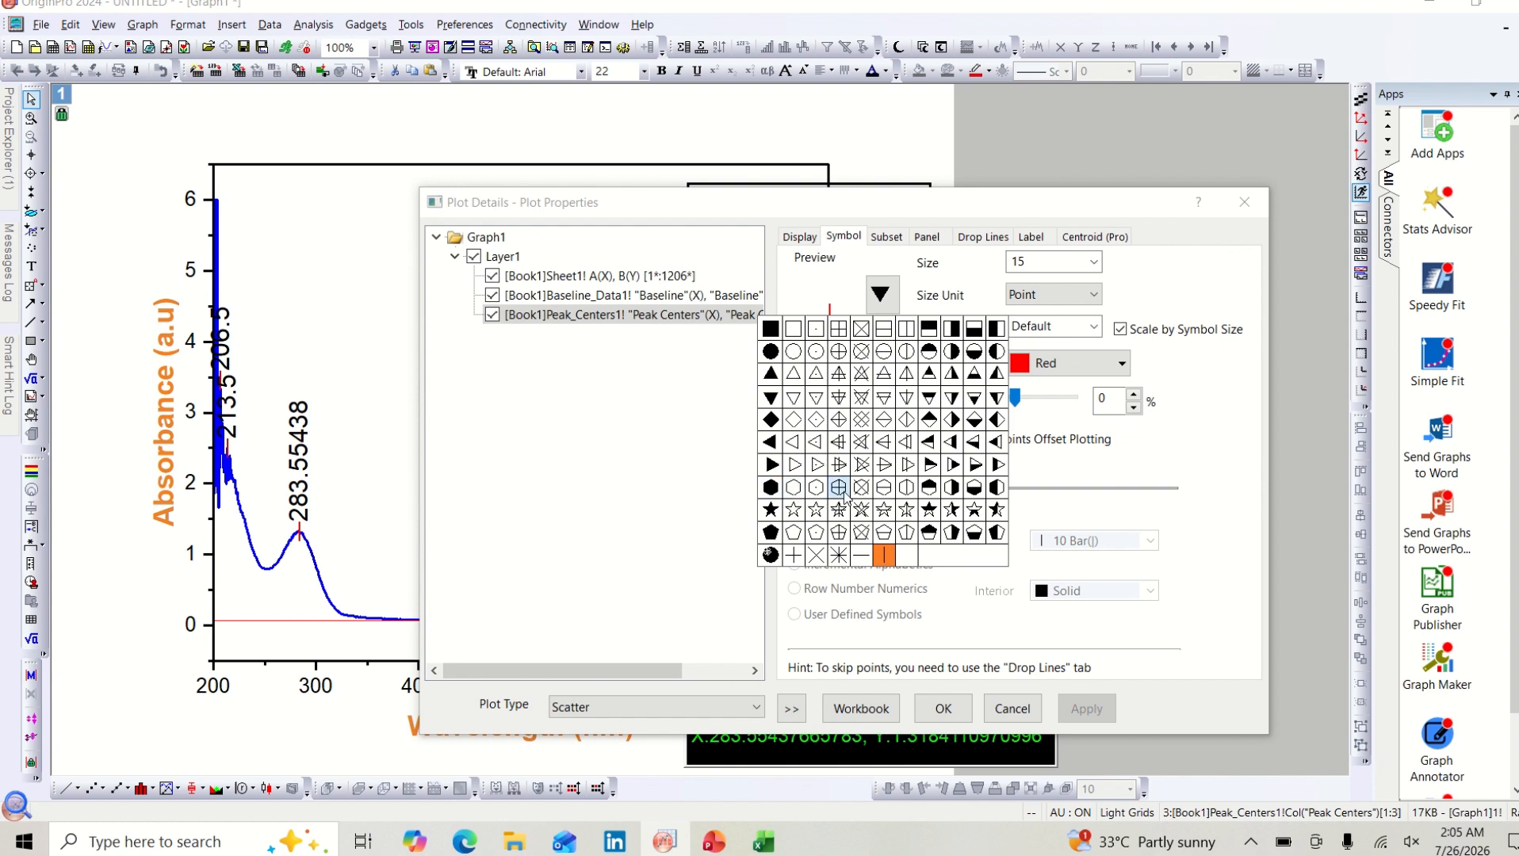
pyautogui.click(929, 442)
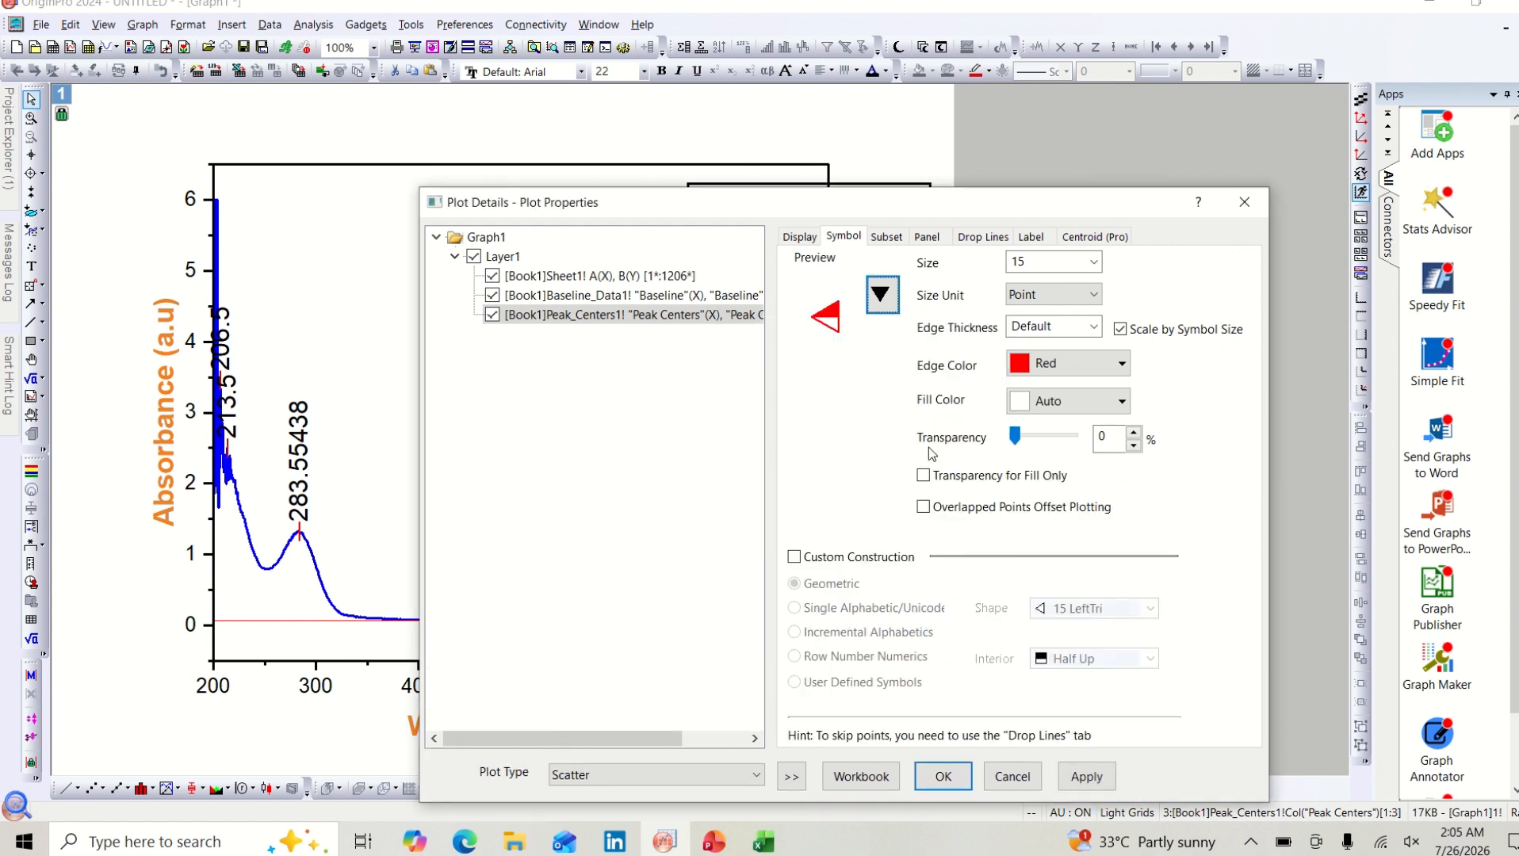
pyautogui.click(1085, 781)
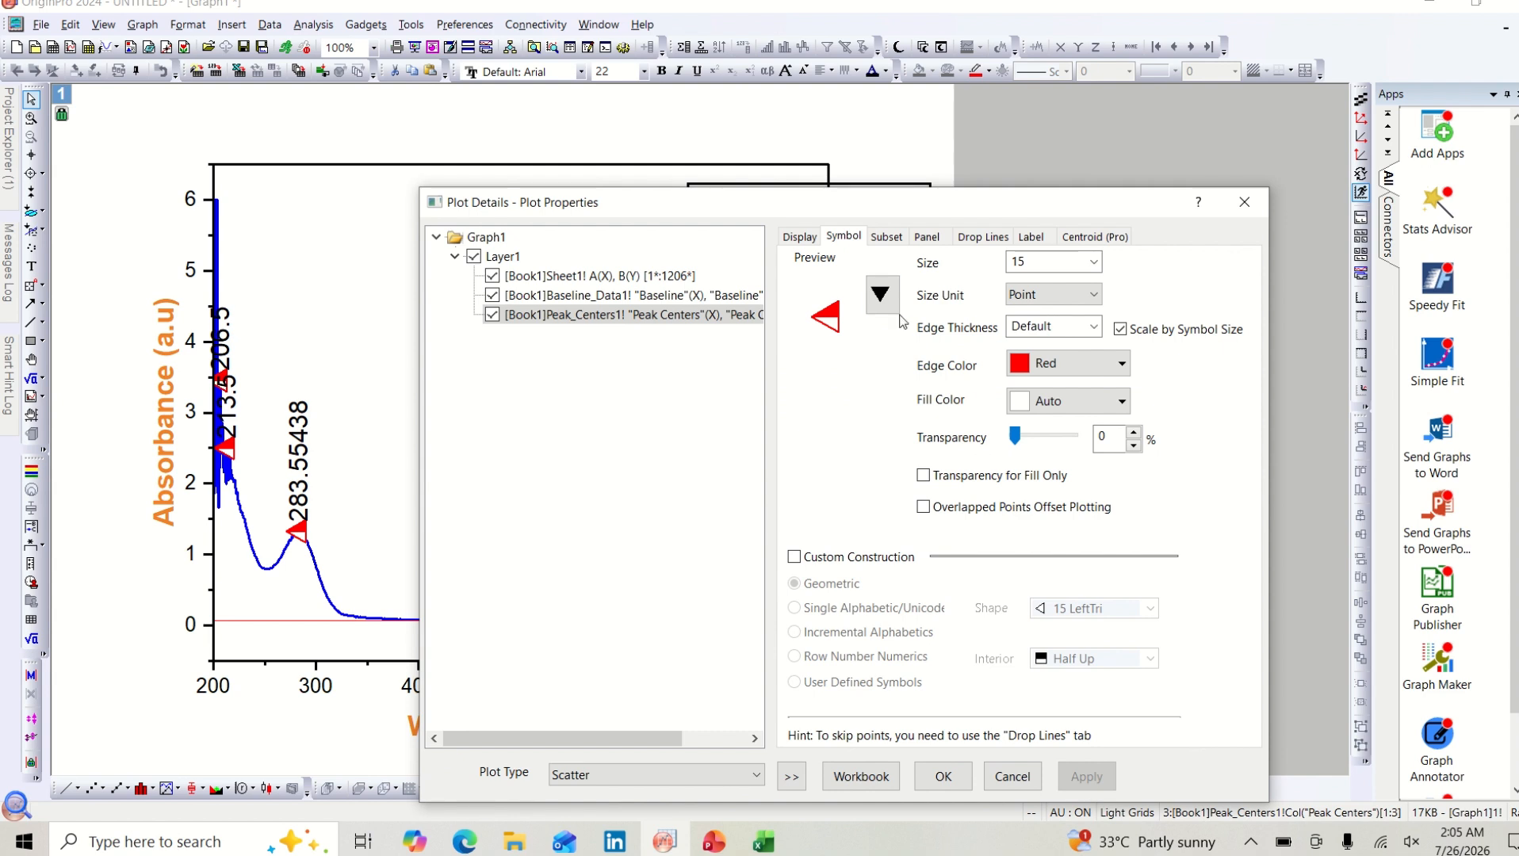
pyautogui.click(874, 305)
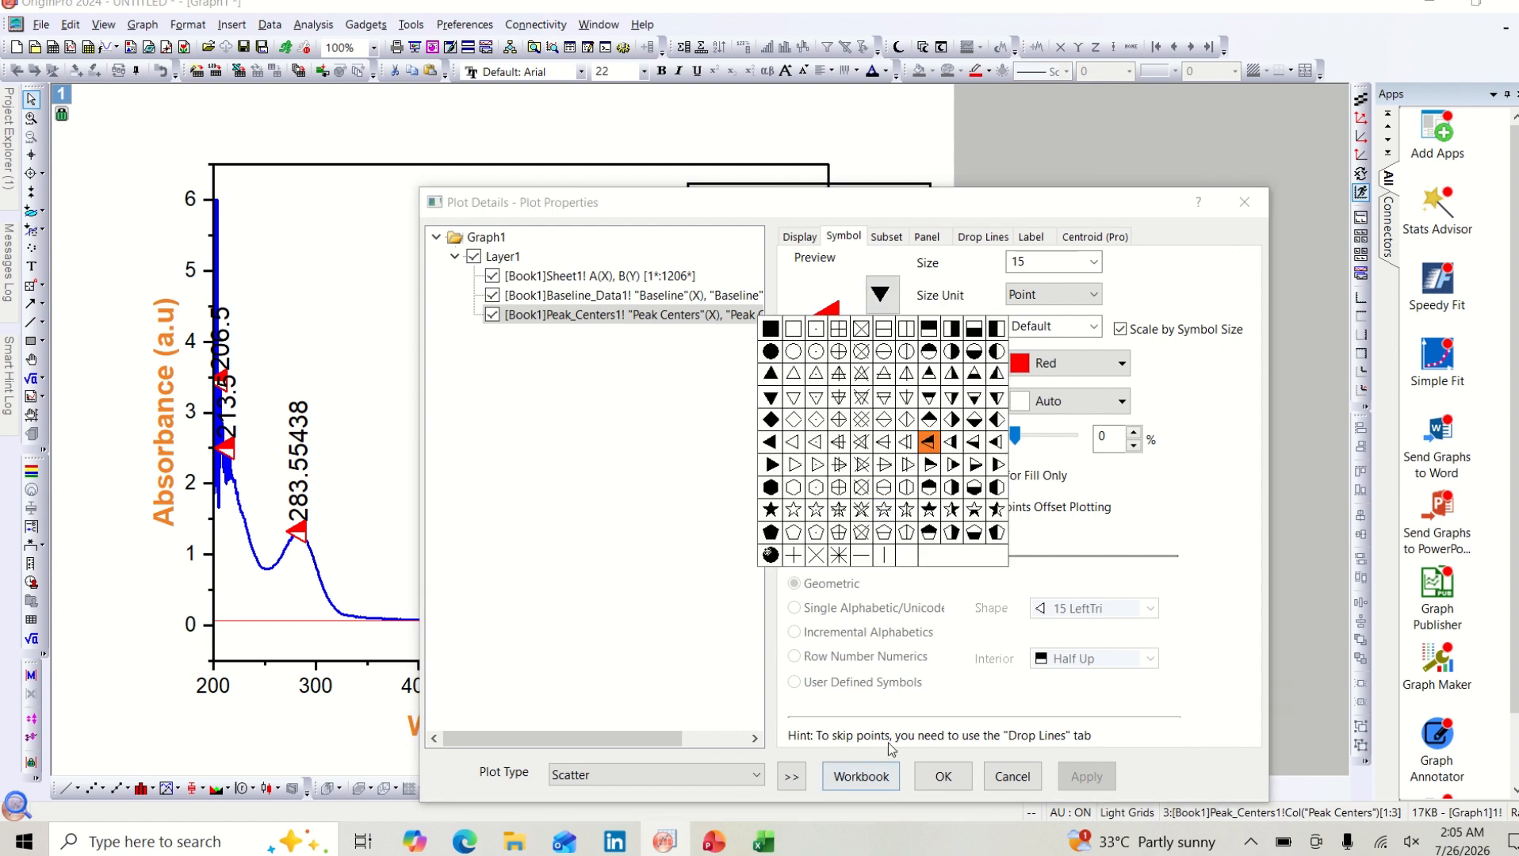
pyautogui.click(884, 559)
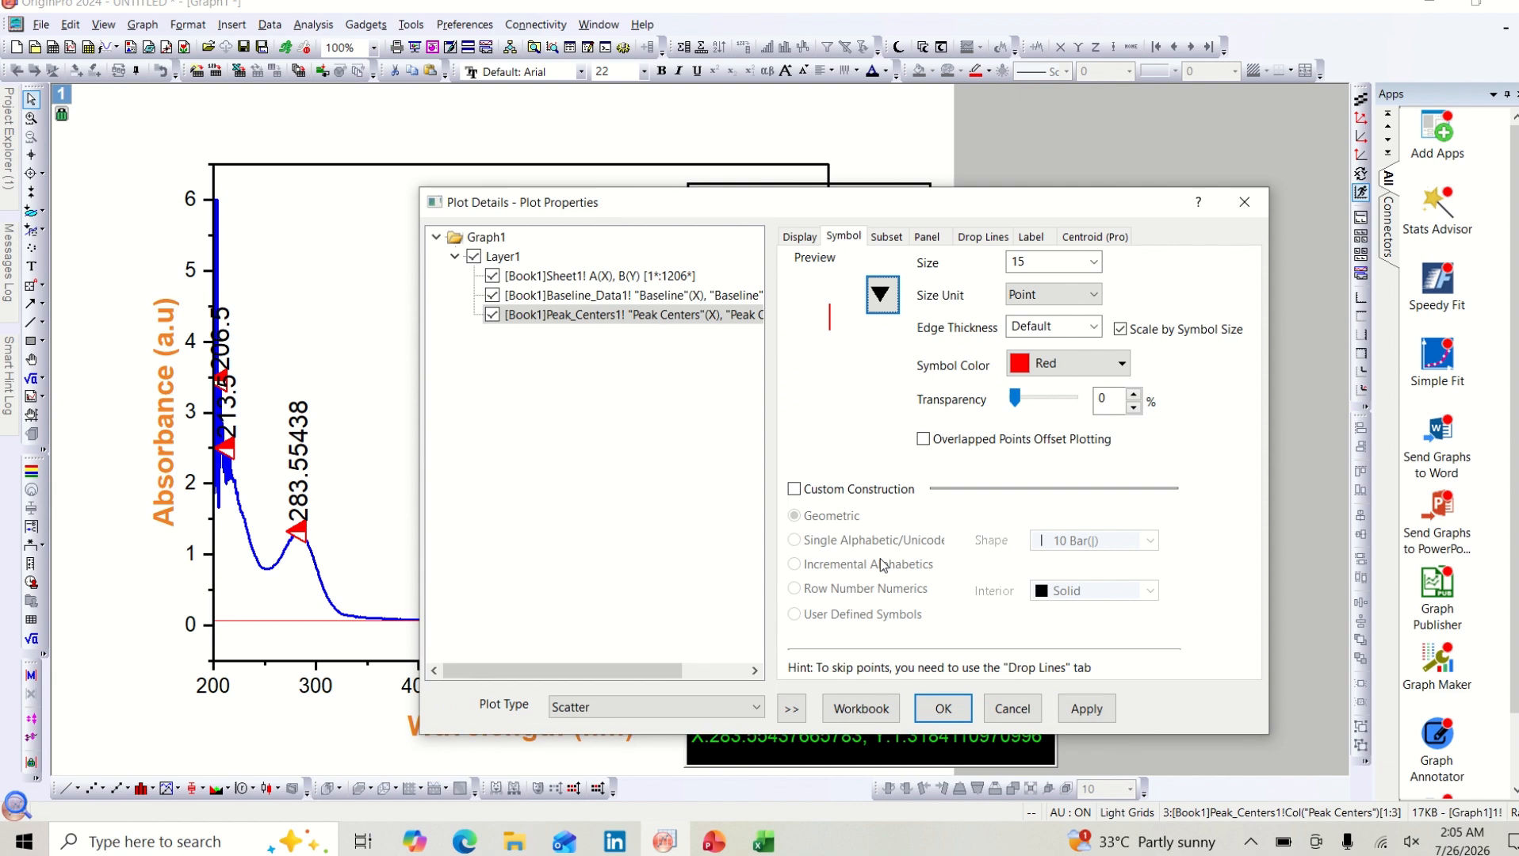
pyautogui.click(1072, 710)
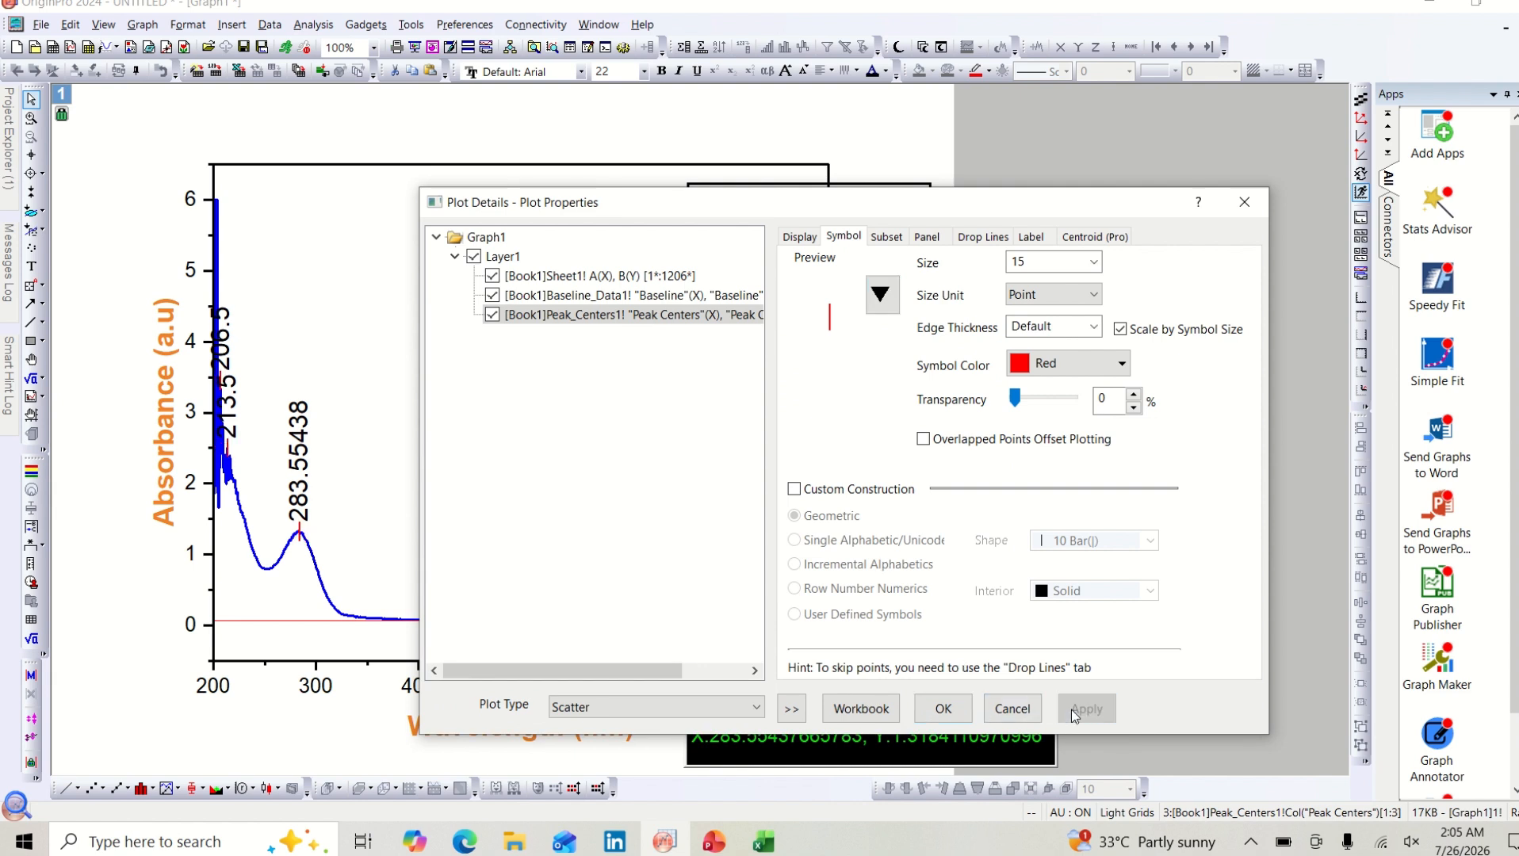
# Step: Set the symbol size of the peak centers to 18, apply it, and close the plot properties
pyautogui.click(1094, 263)
pyautogui.click(1045, 402)
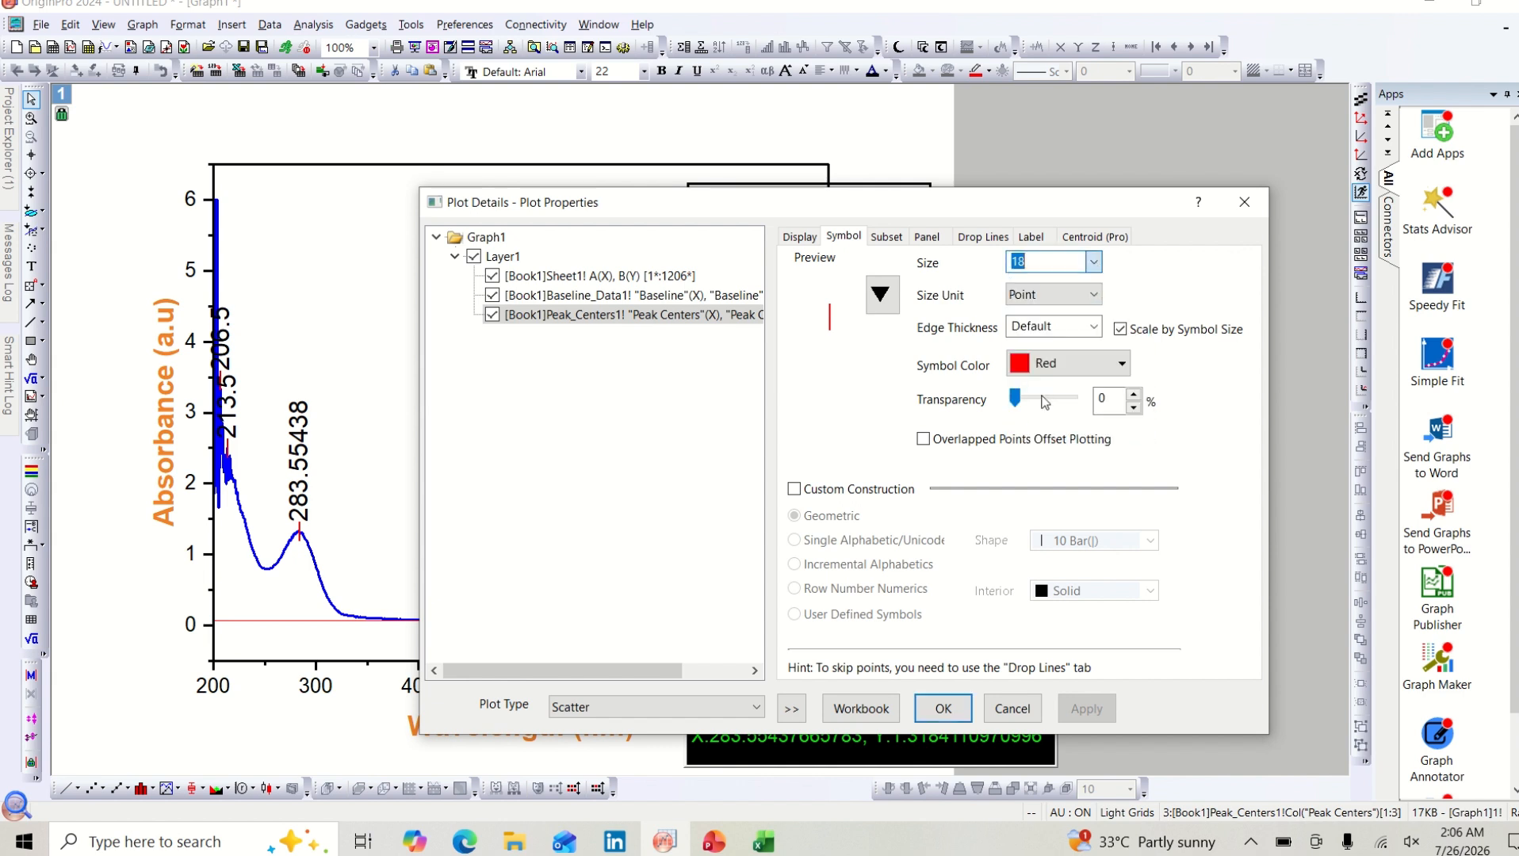
pyautogui.click(1094, 705)
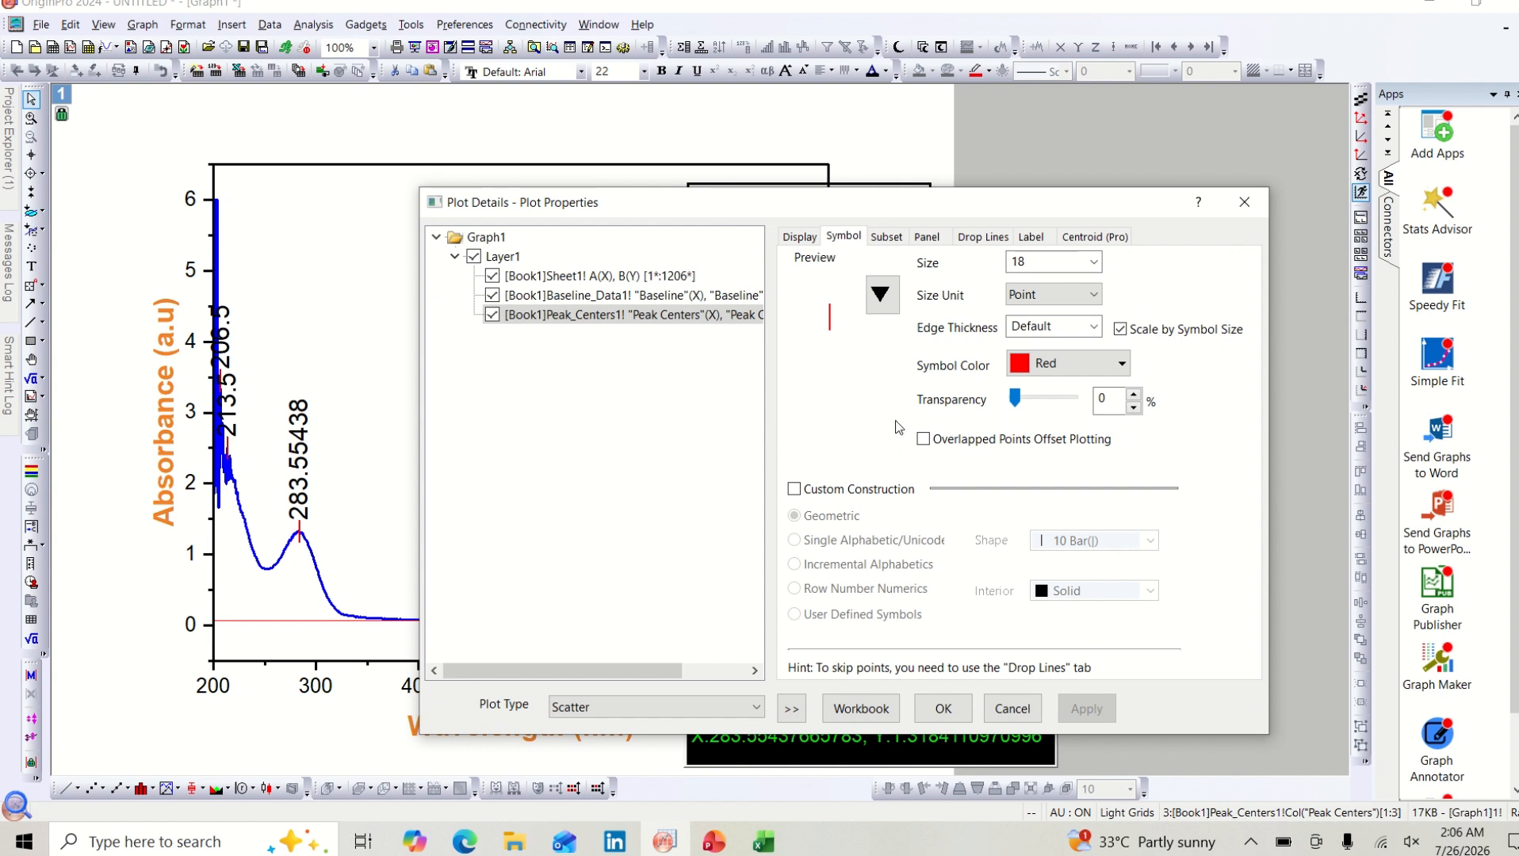
pyautogui.click(805, 237)
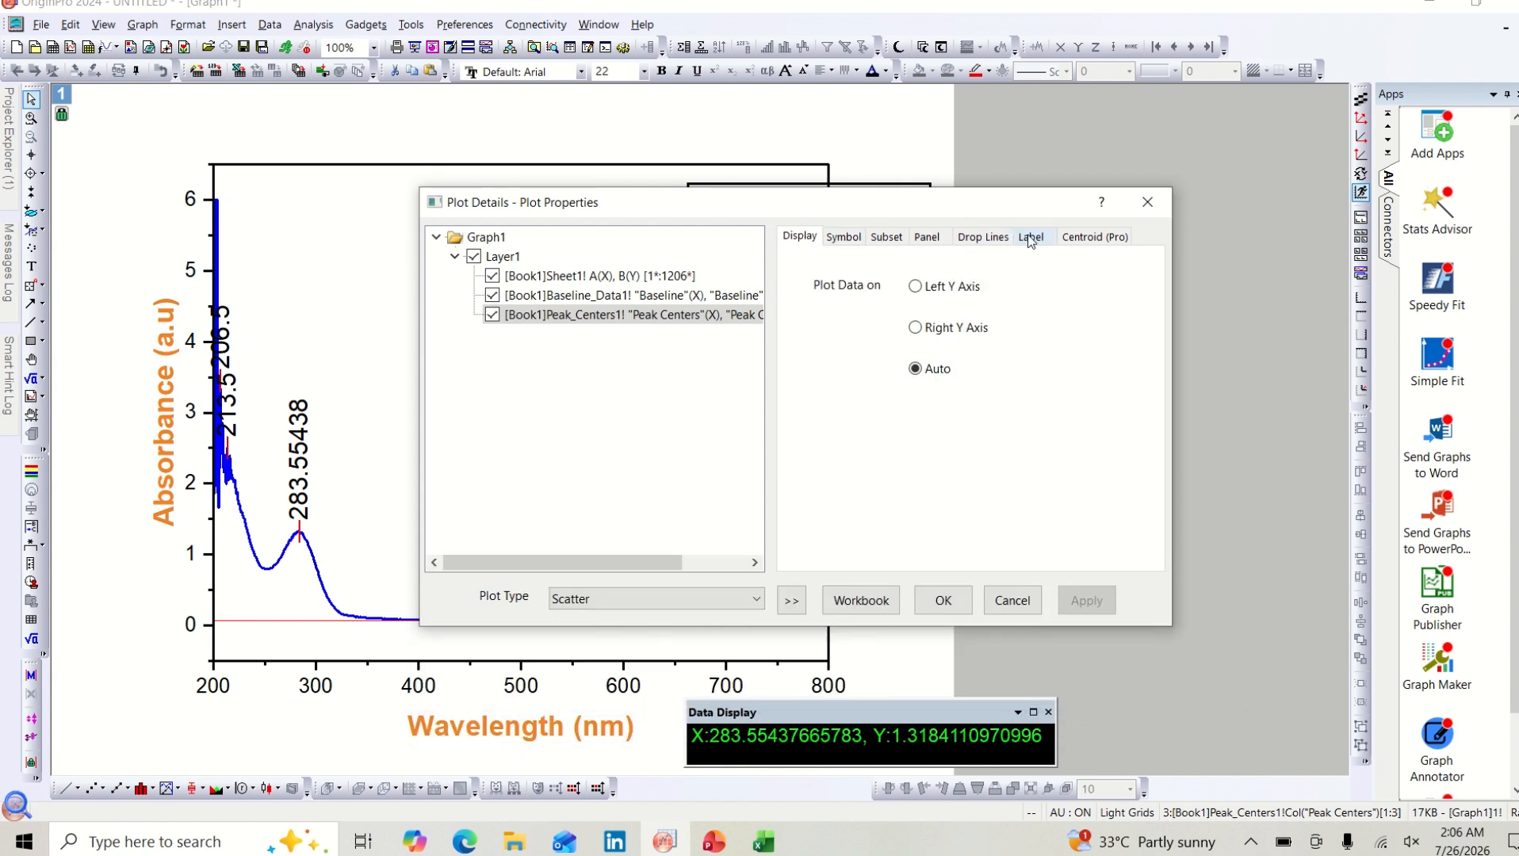
pyautogui.click(944, 603)
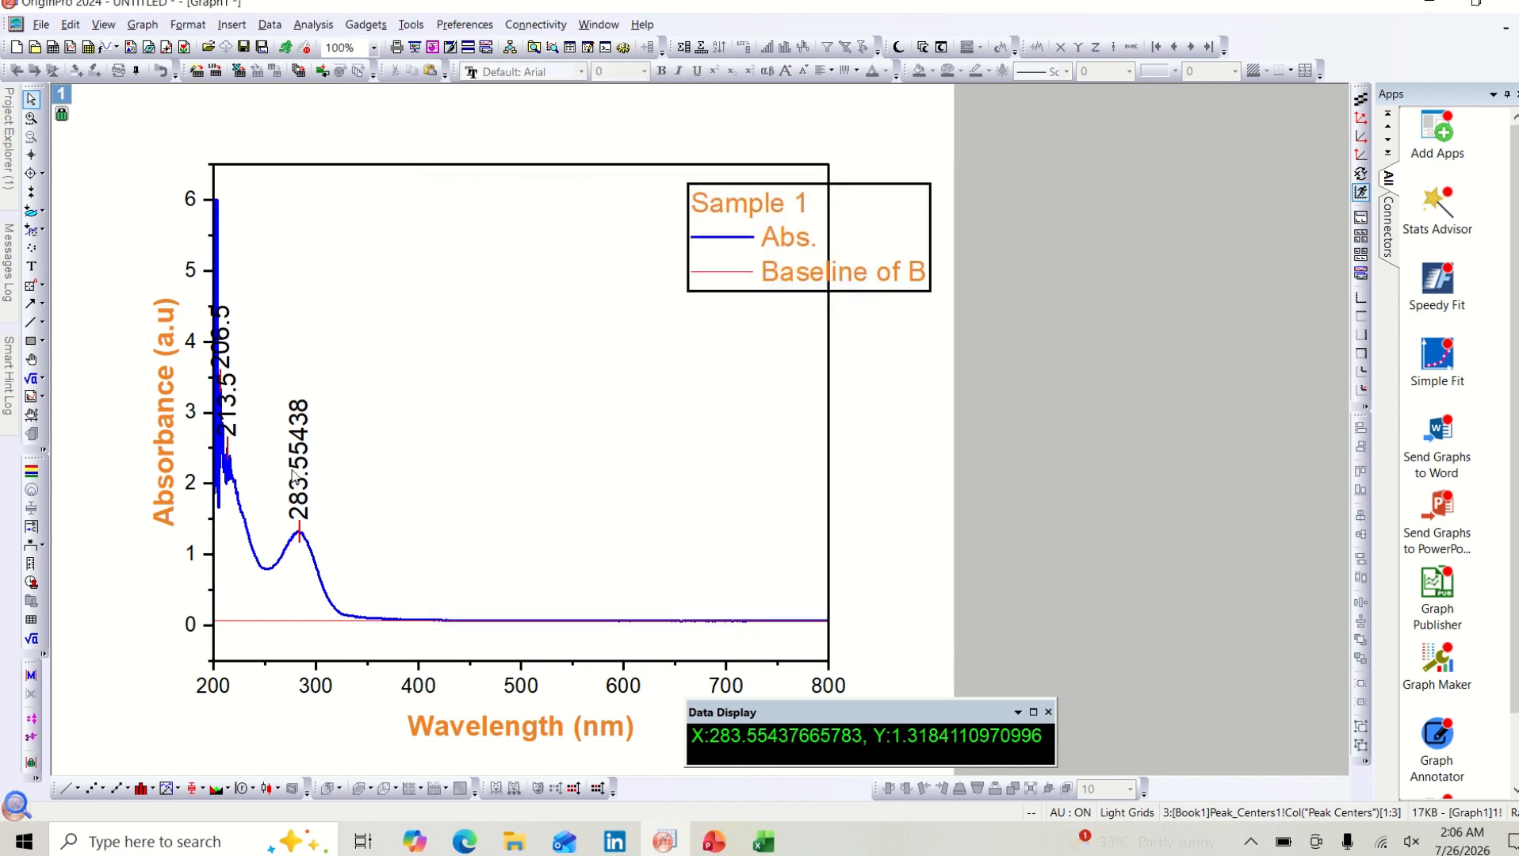
# Step: Shift the peak labels to the right of their peaks and lower them back closer to the peak markers
pyautogui.click(295, 476)
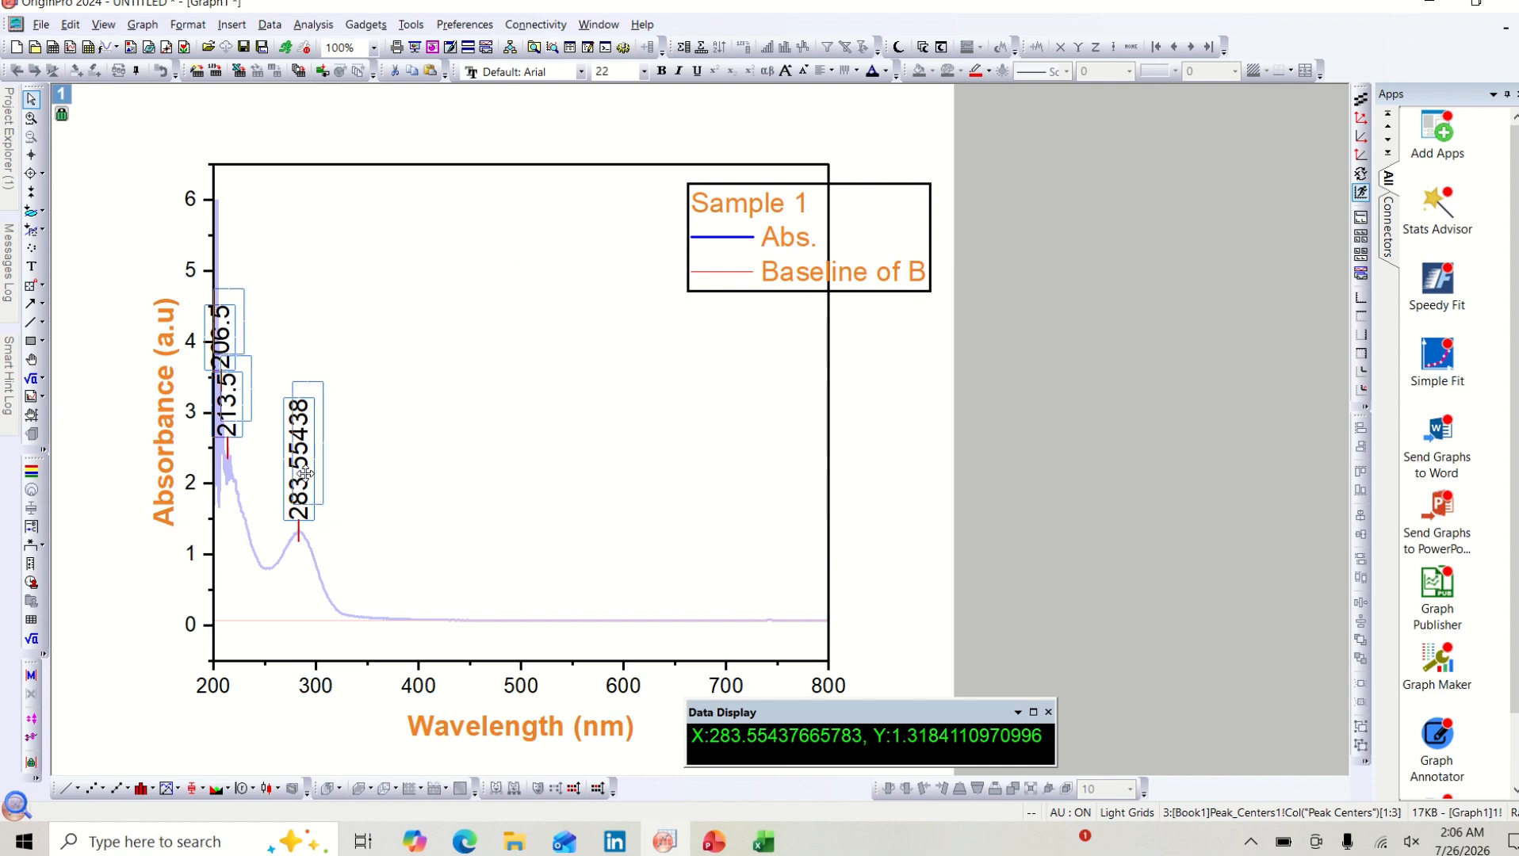
pyautogui.moveTo(305, 473); pyautogui.dragTo(309, 474)
pyautogui.moveTo(316, 481); pyautogui.dragTo(317, 481)
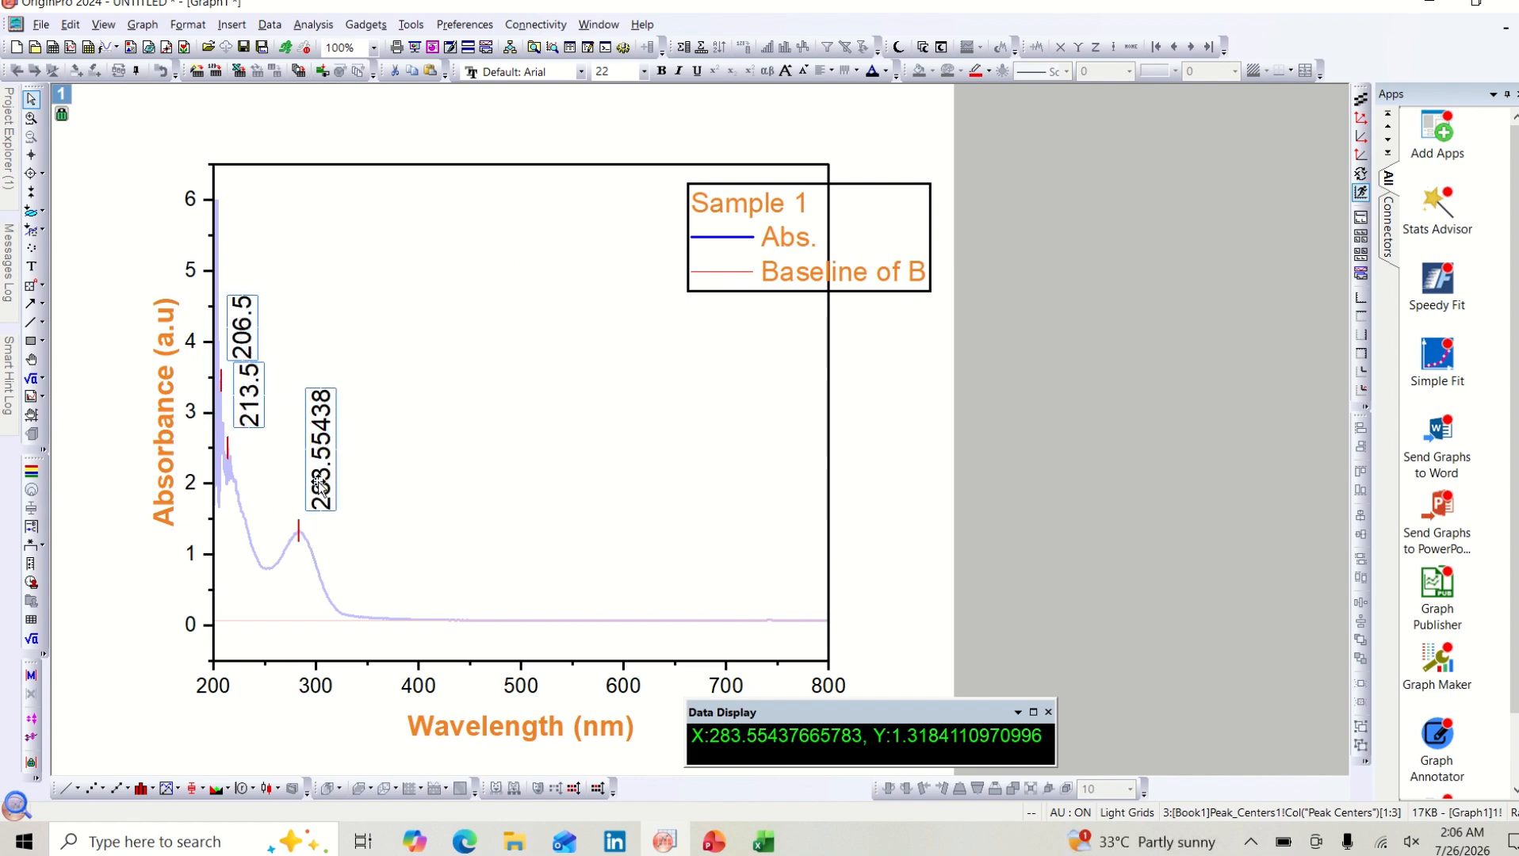
pyautogui.click(376, 411)
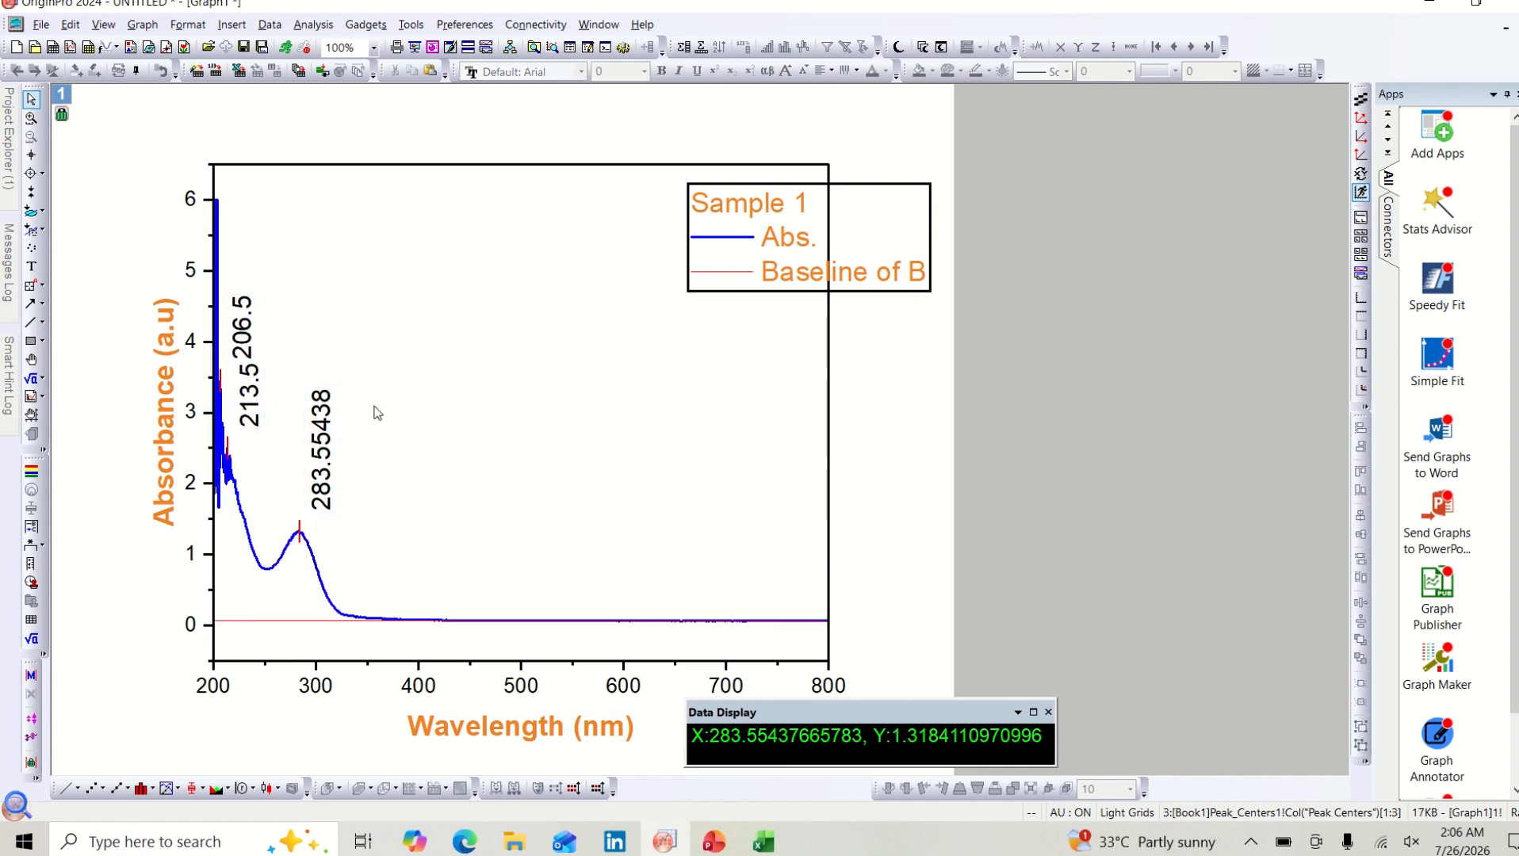
pyautogui.click(321, 491)
pyautogui.moveTo(320, 492); pyautogui.dragTo(306, 504)
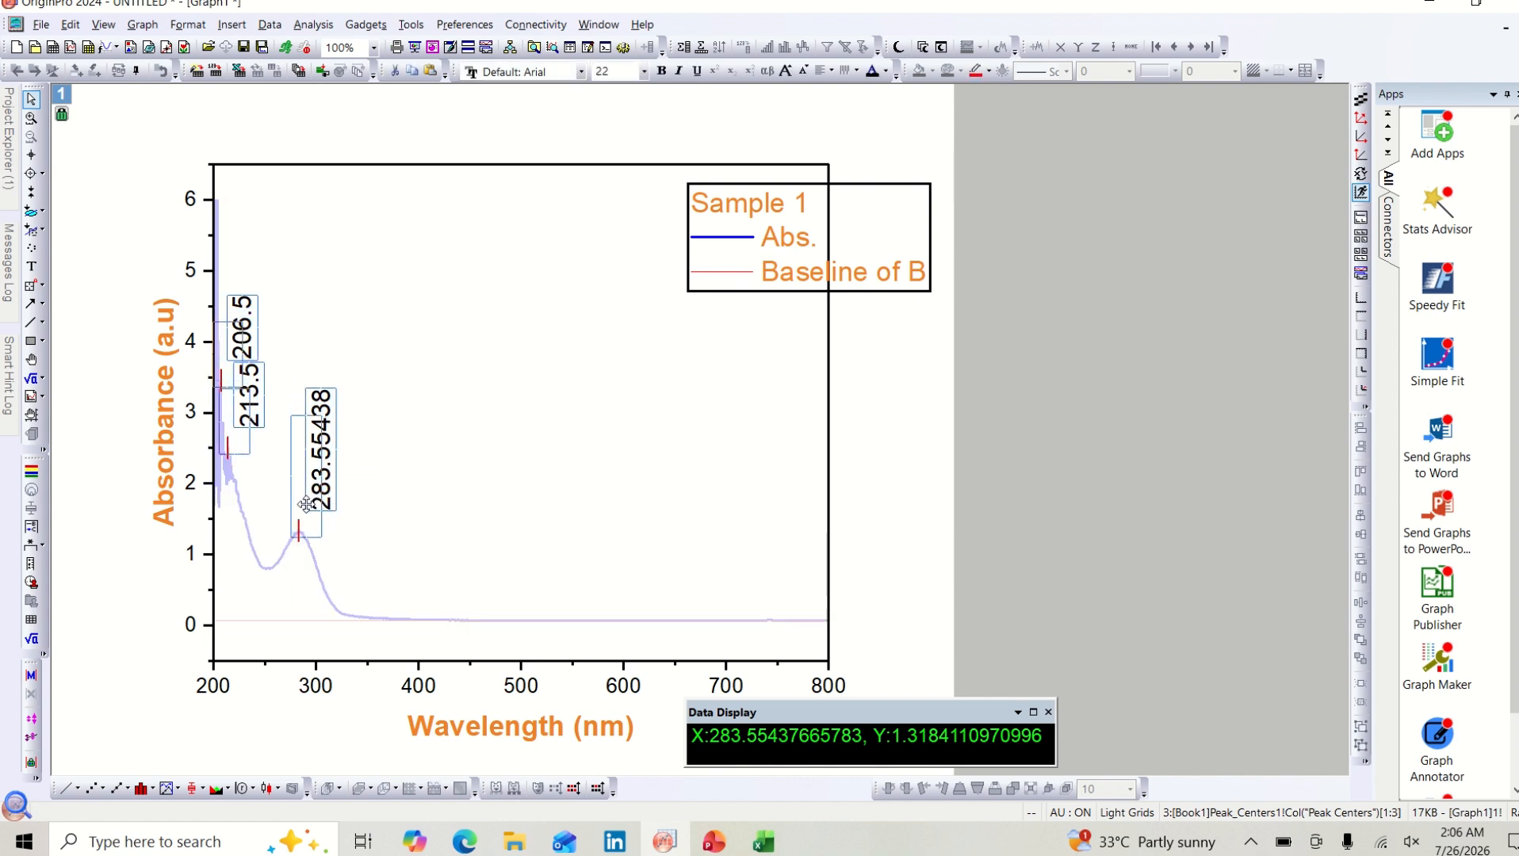
pyautogui.click(421, 406)
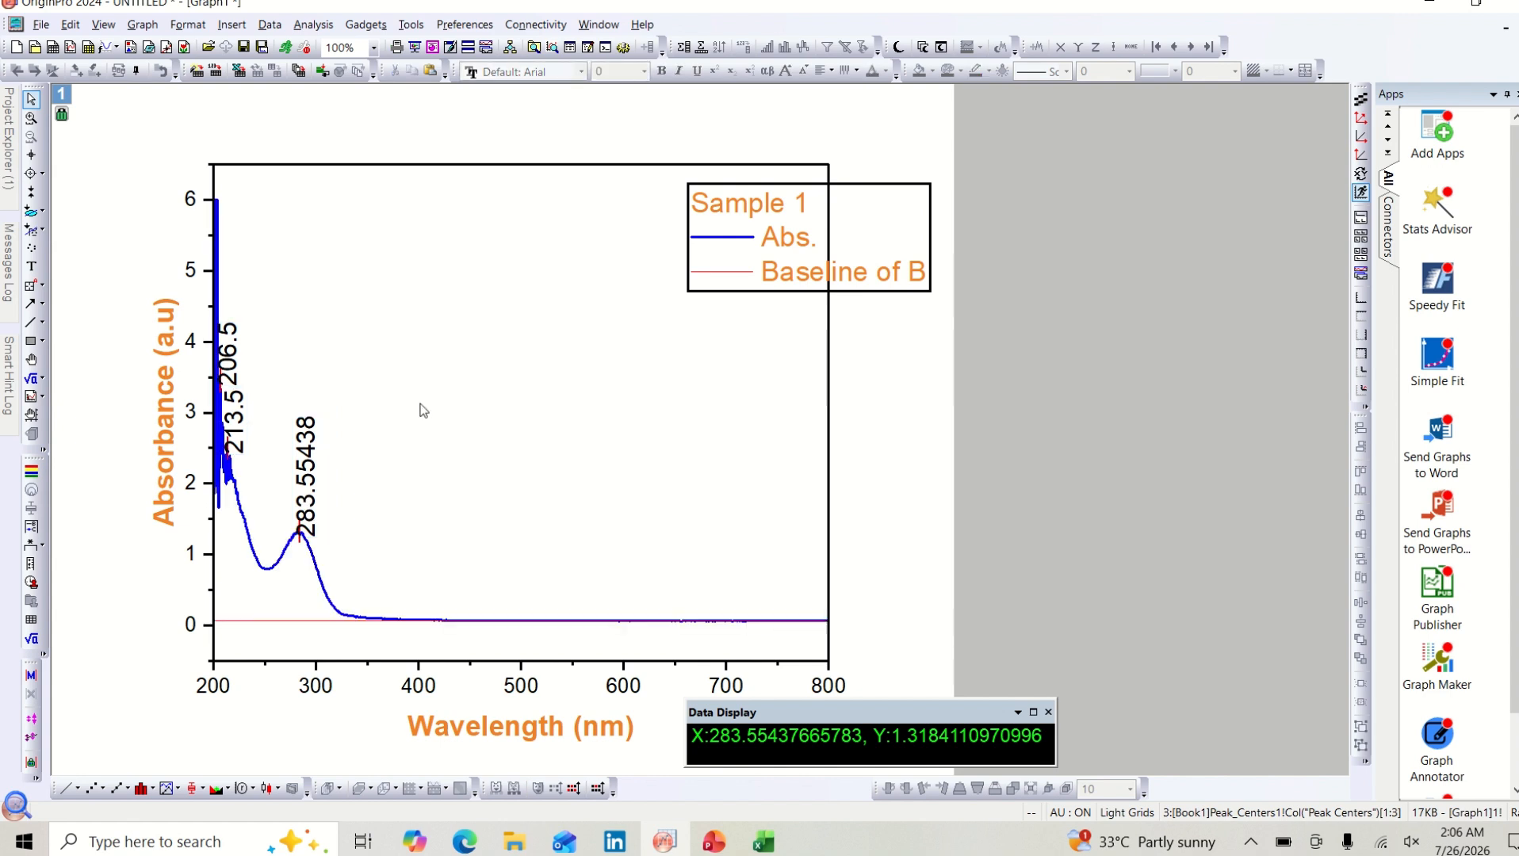
# Step: Set the peak labels' font size to 16 and their font color to dark gray
pyautogui.click(310, 504)
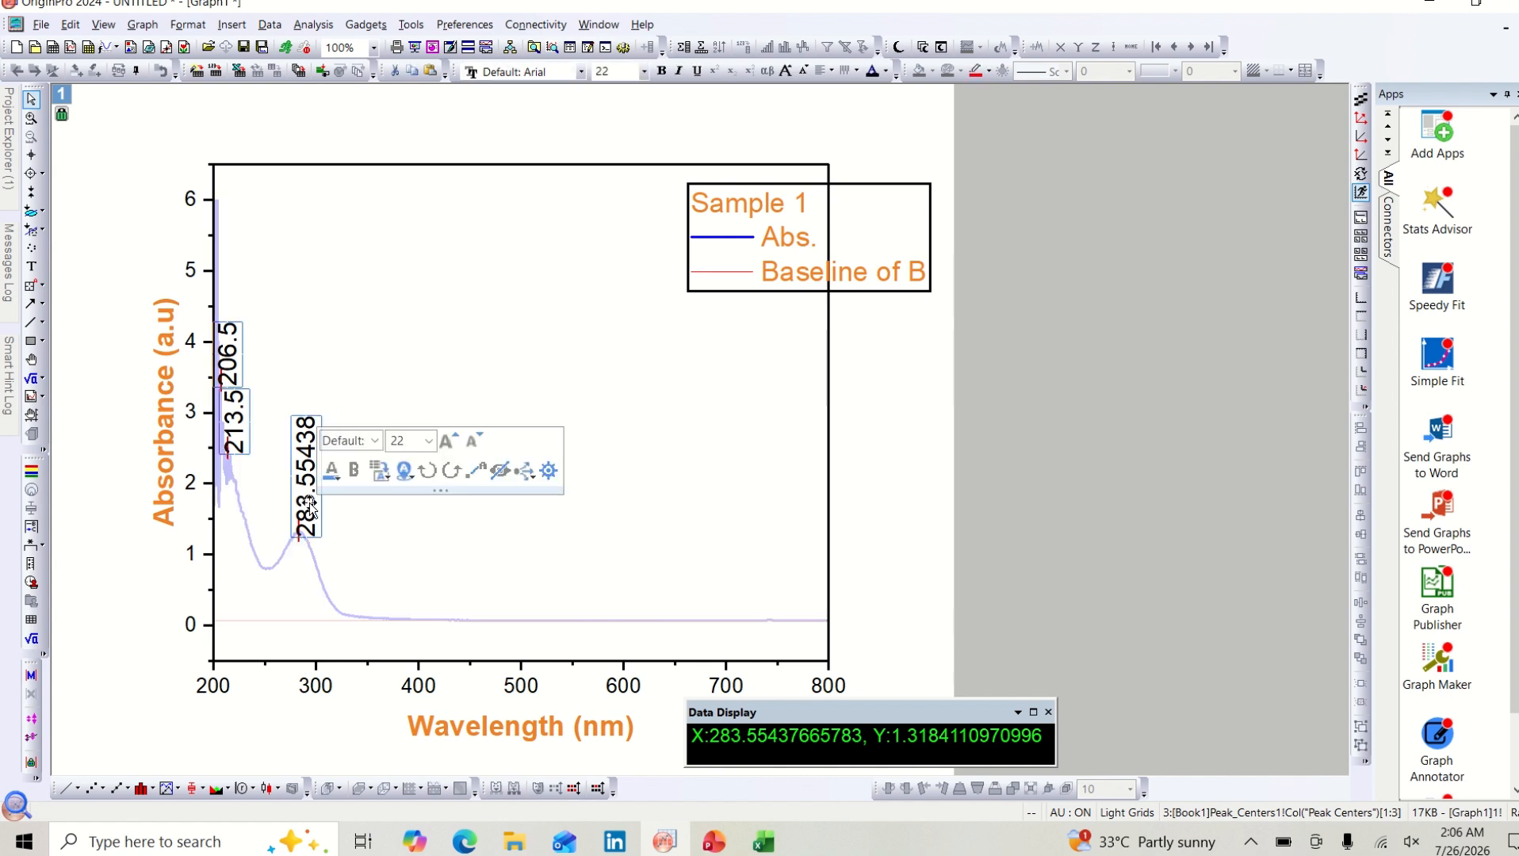
pyautogui.click(428, 441)
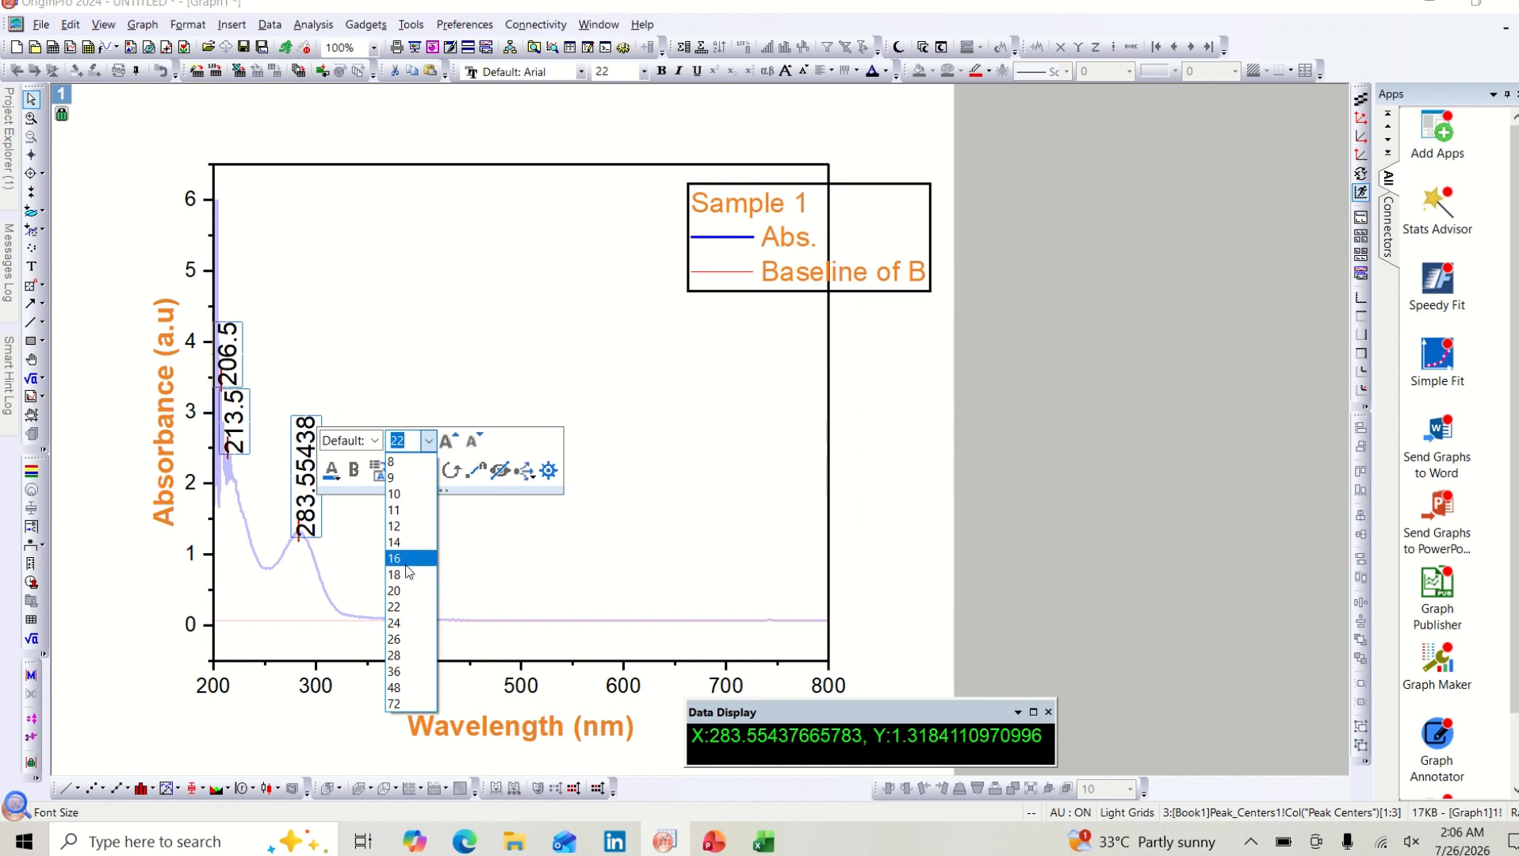
pyautogui.click(406, 565)
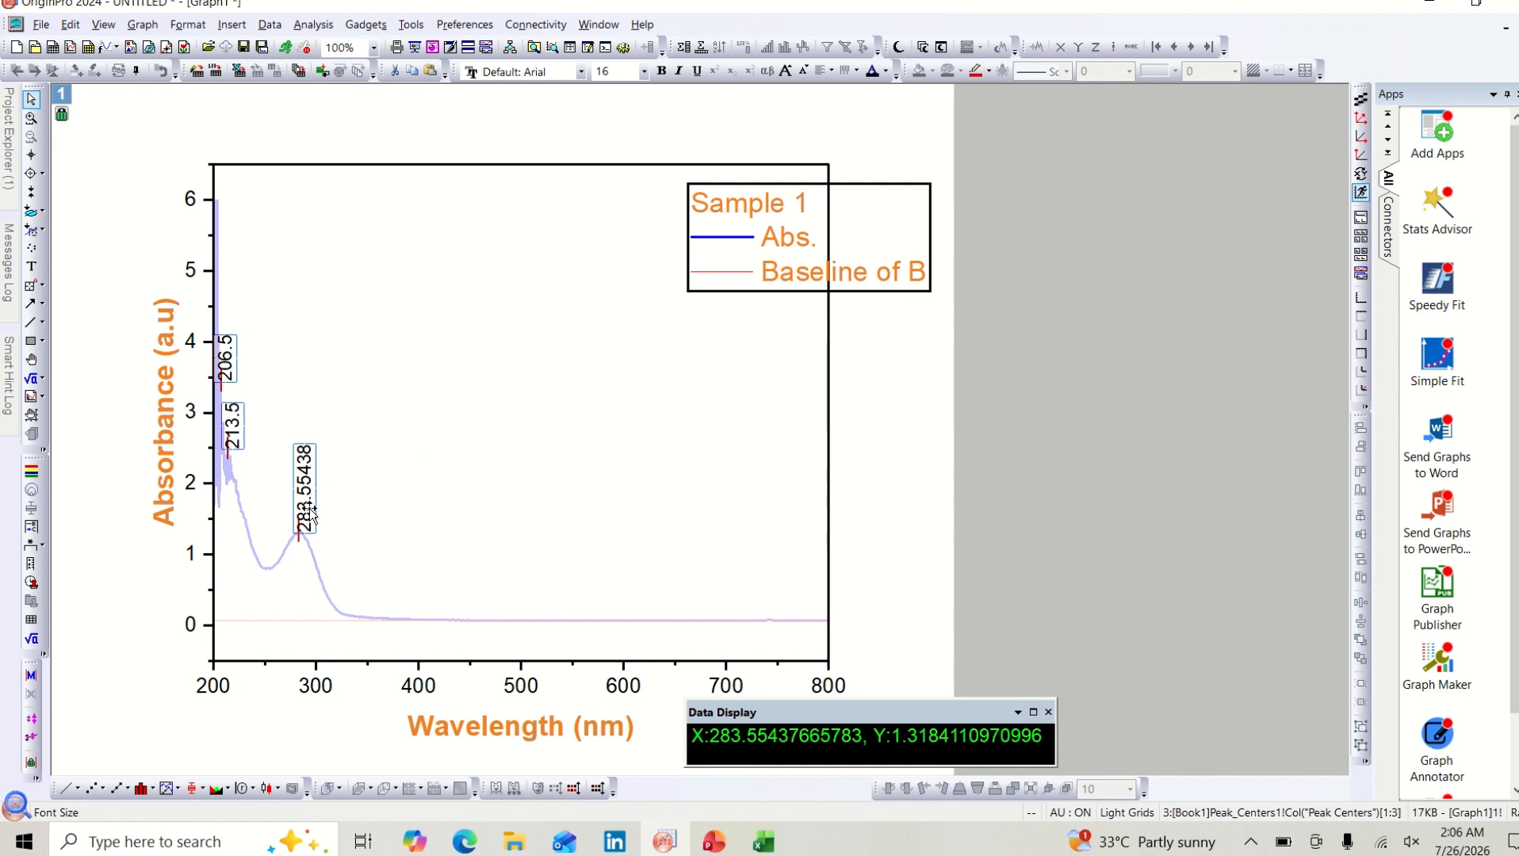
pyautogui.moveTo(311, 514)
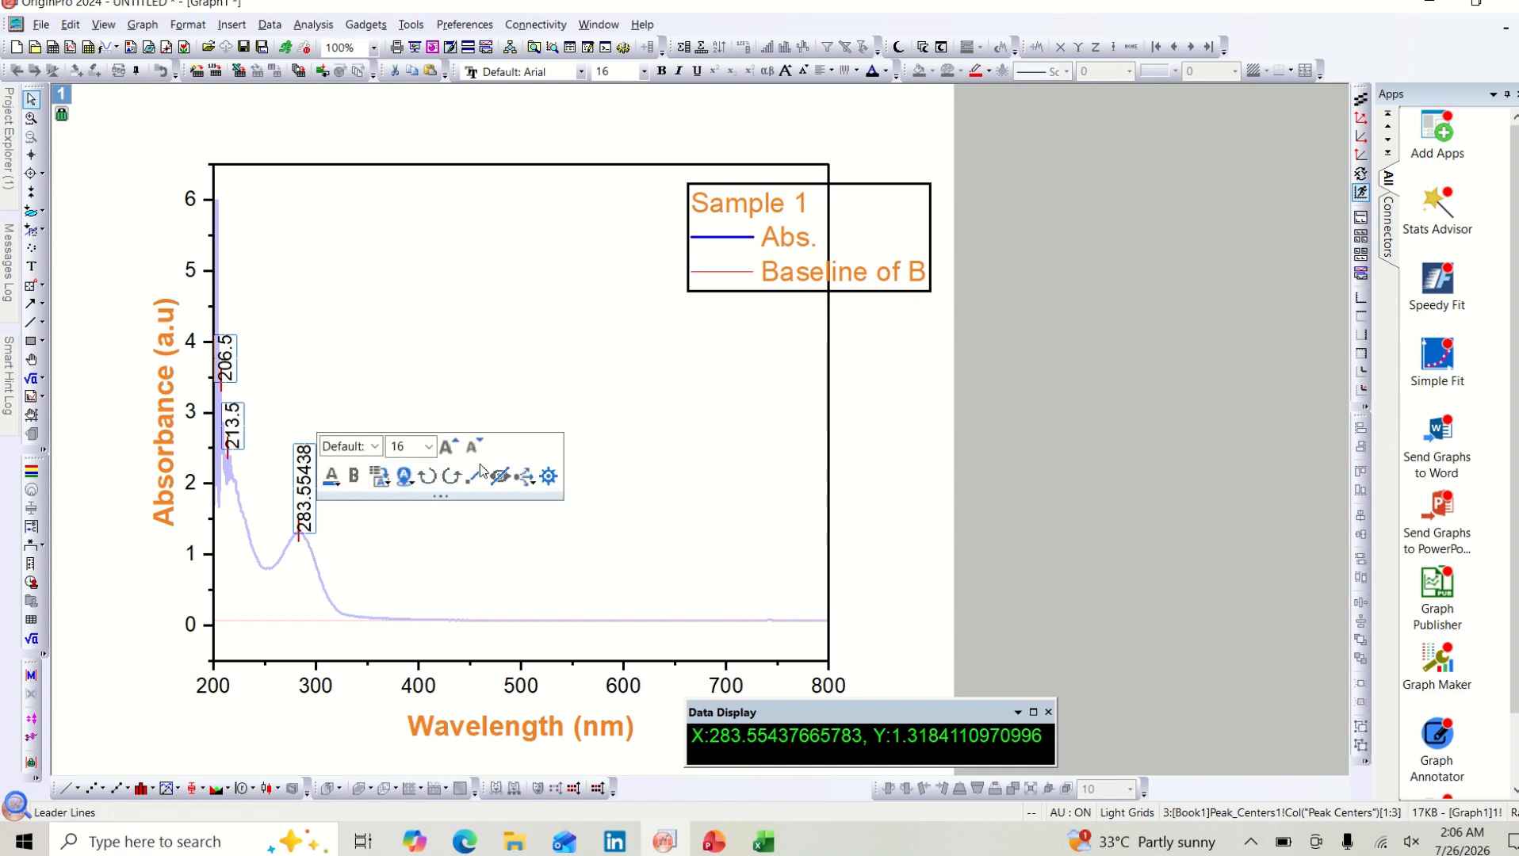
pyautogui.click(333, 476)
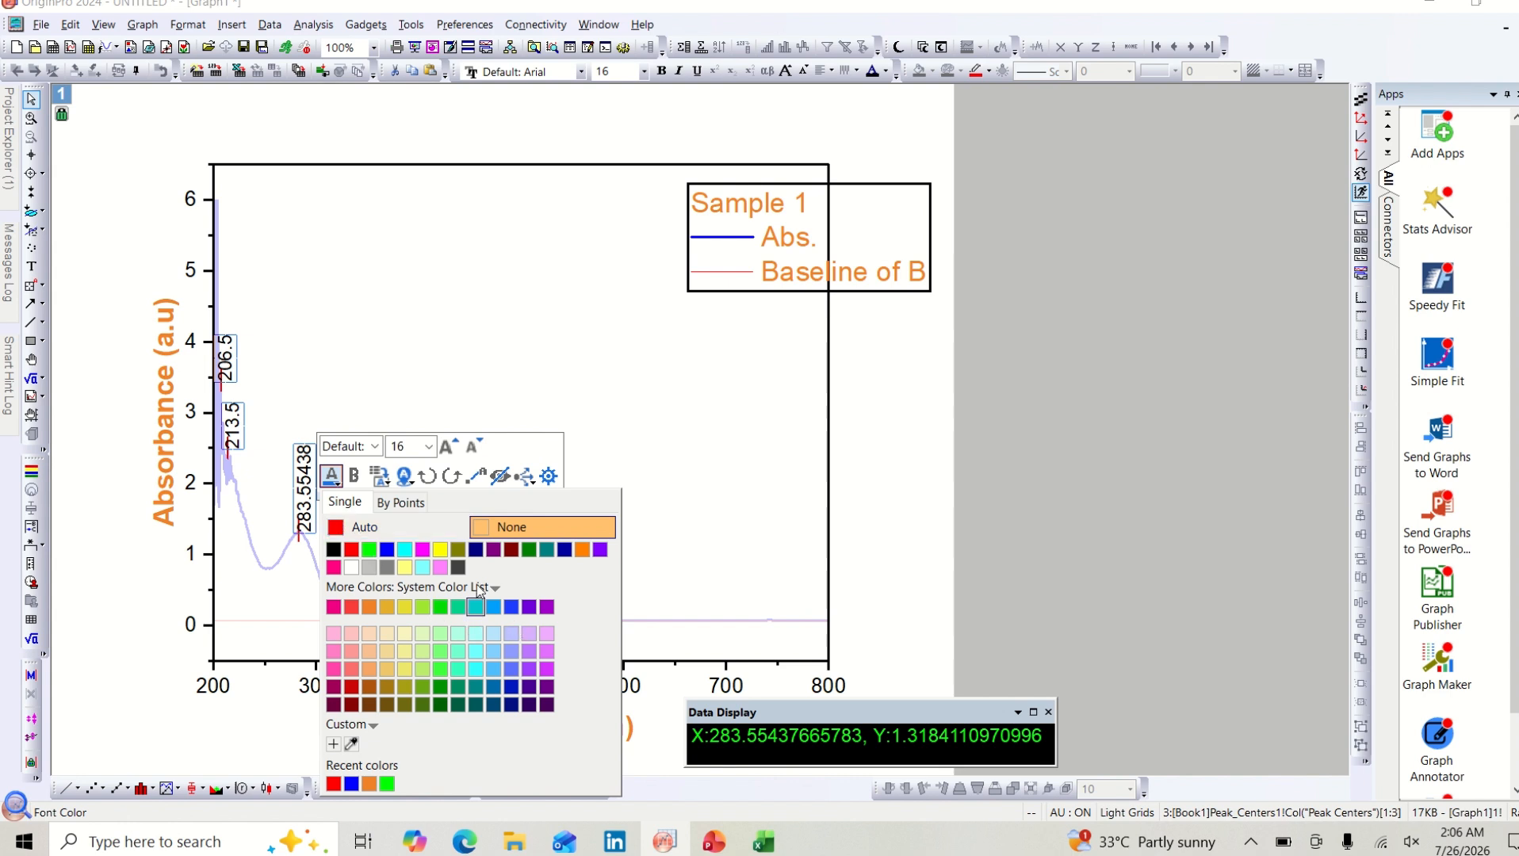
pyautogui.click(454, 567)
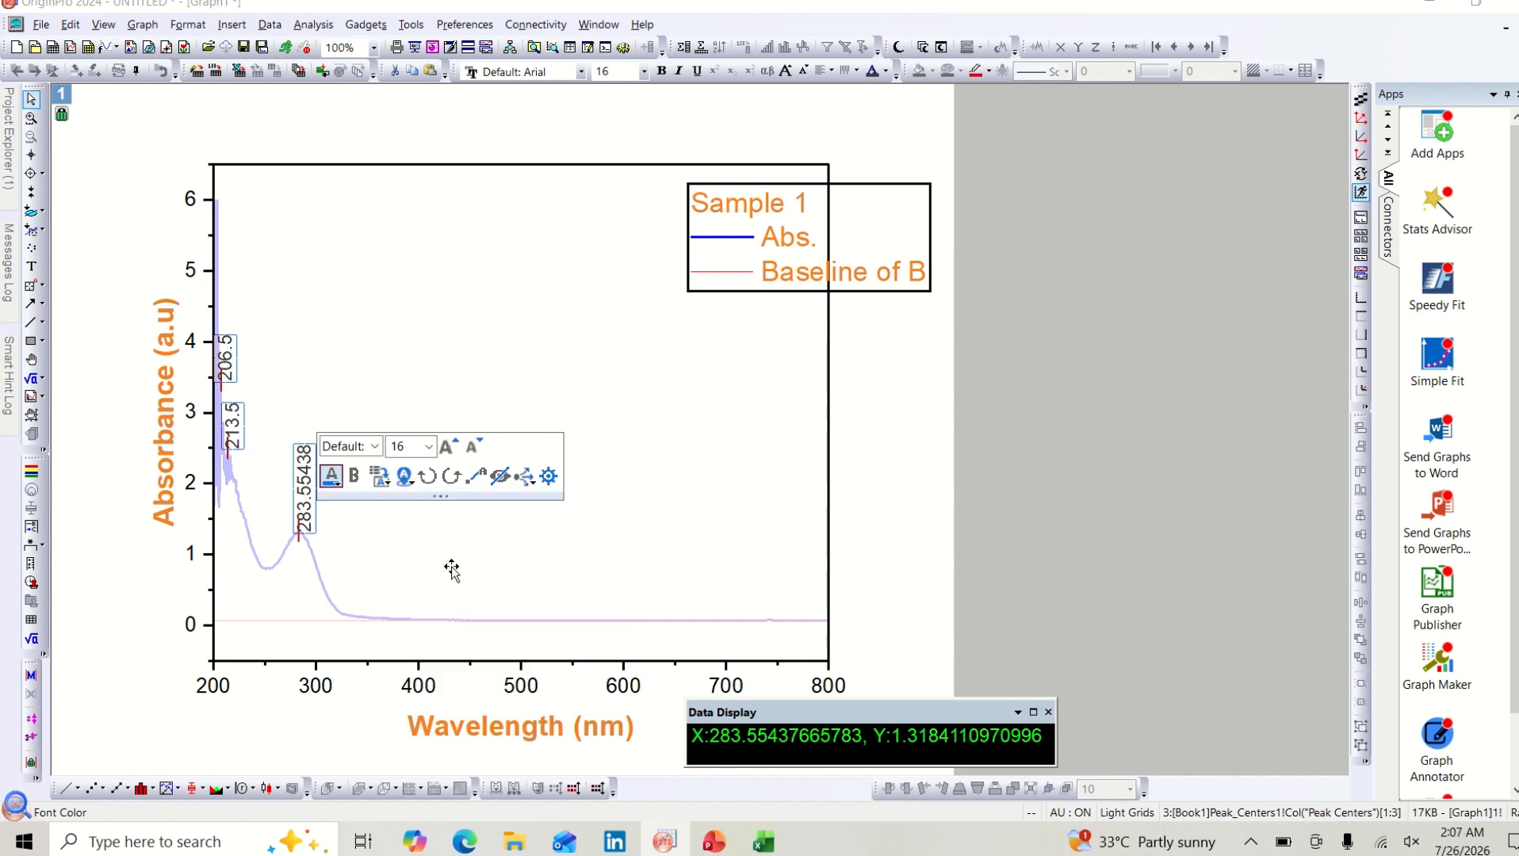
pyautogui.click(453, 571)
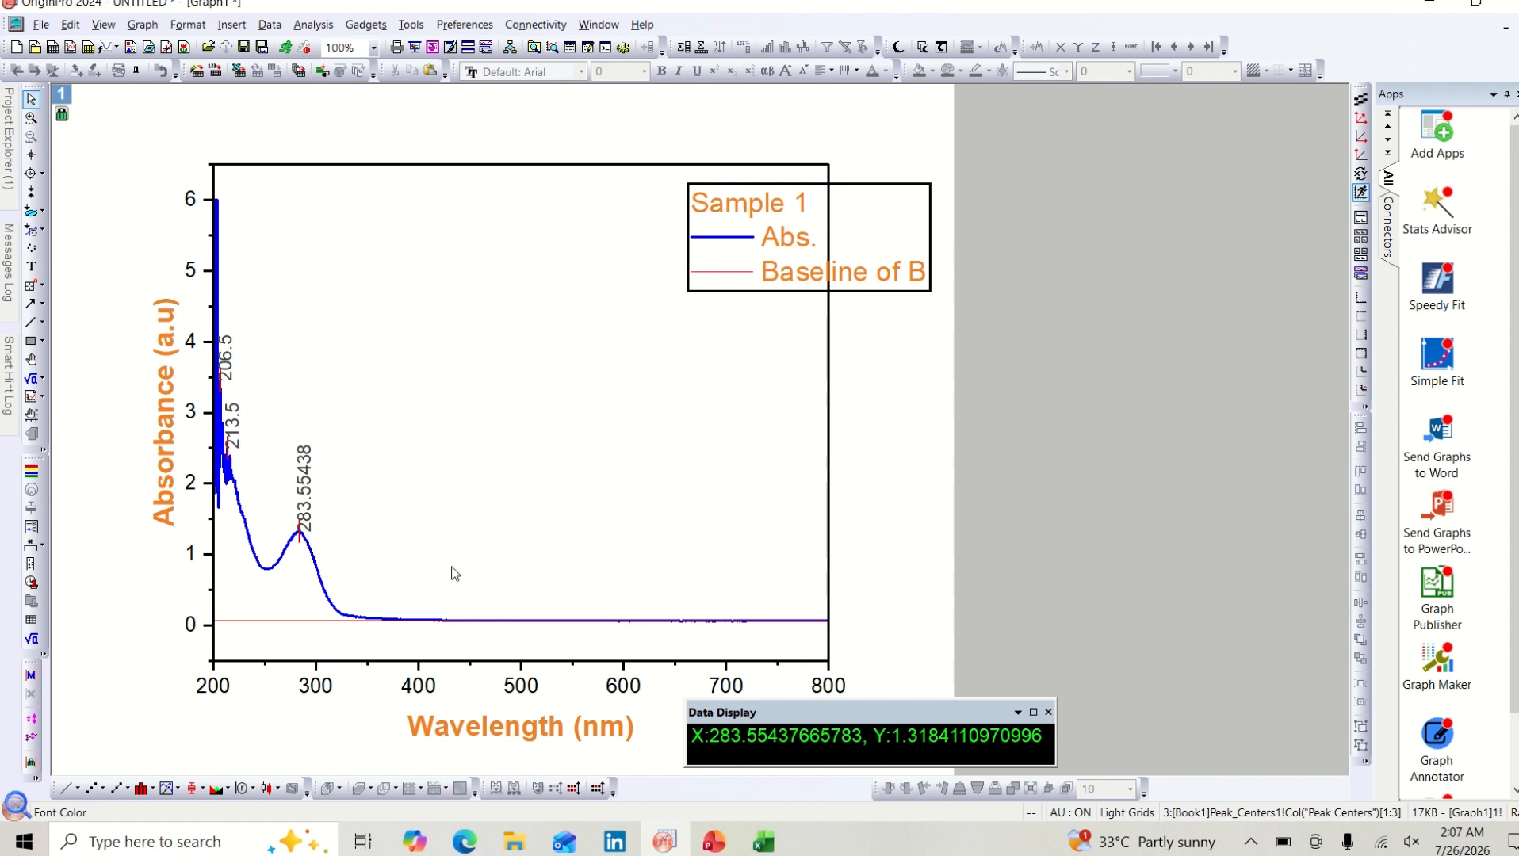
# Step: Move the peak labels slightly up and to the right, clear of the absorbance curve
pyautogui.click(221, 351)
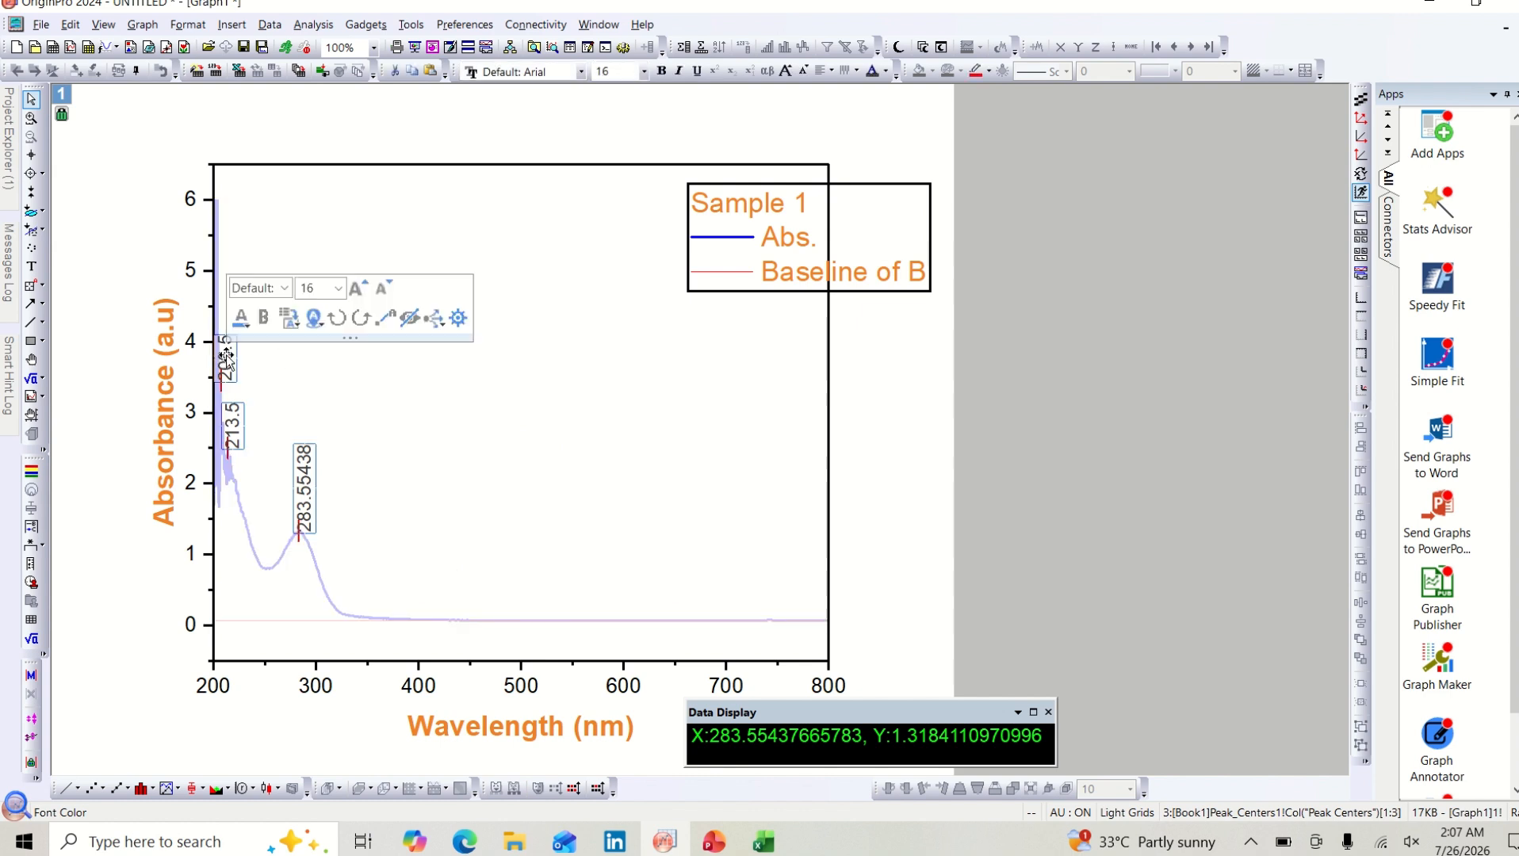
pyautogui.moveTo(226, 357); pyautogui.dragTo(238, 352)
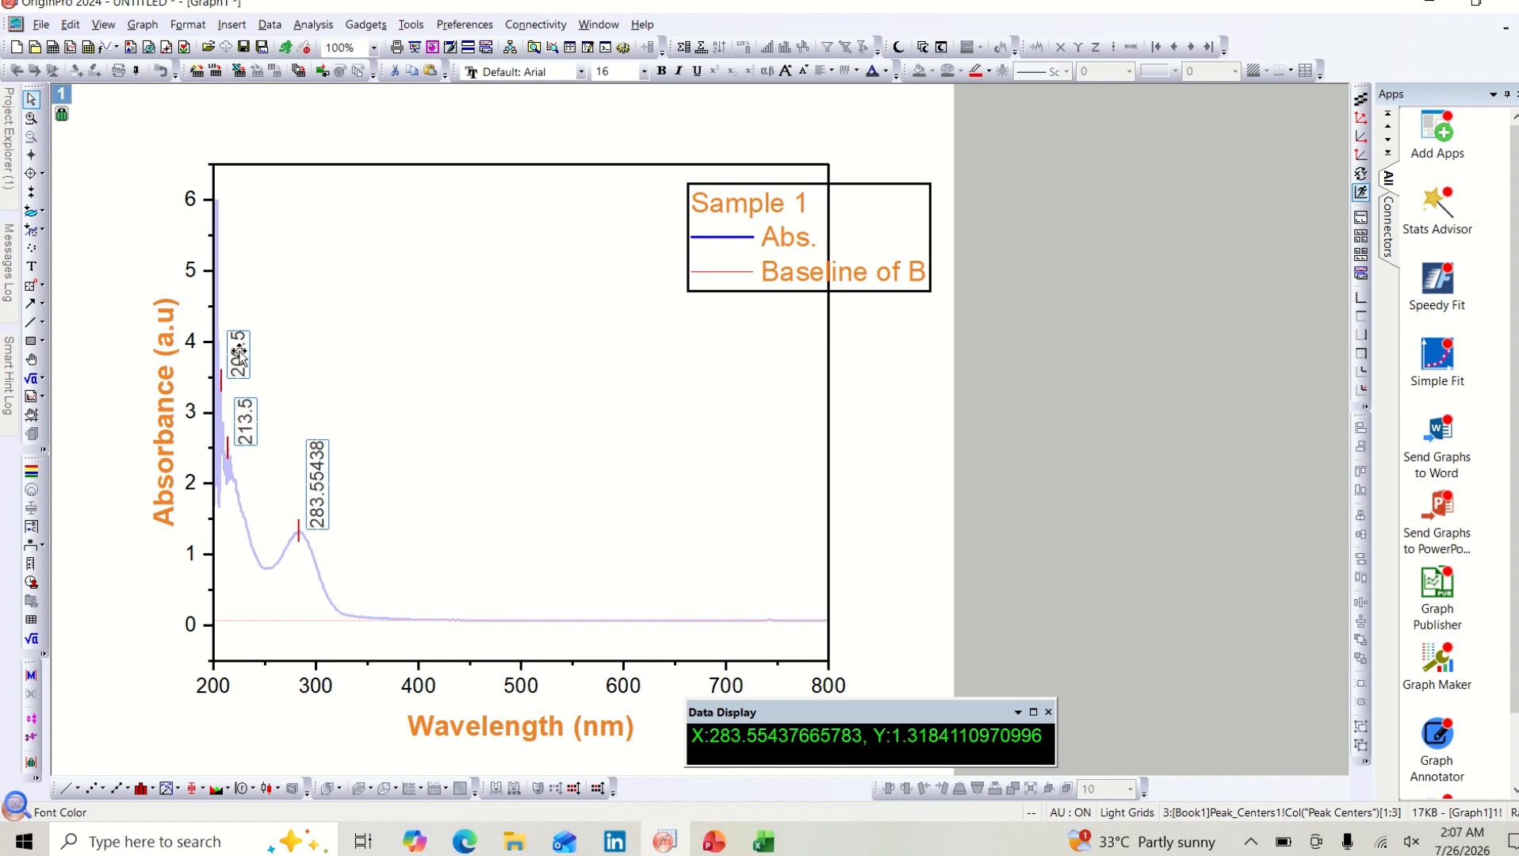
pyautogui.click(279, 339)
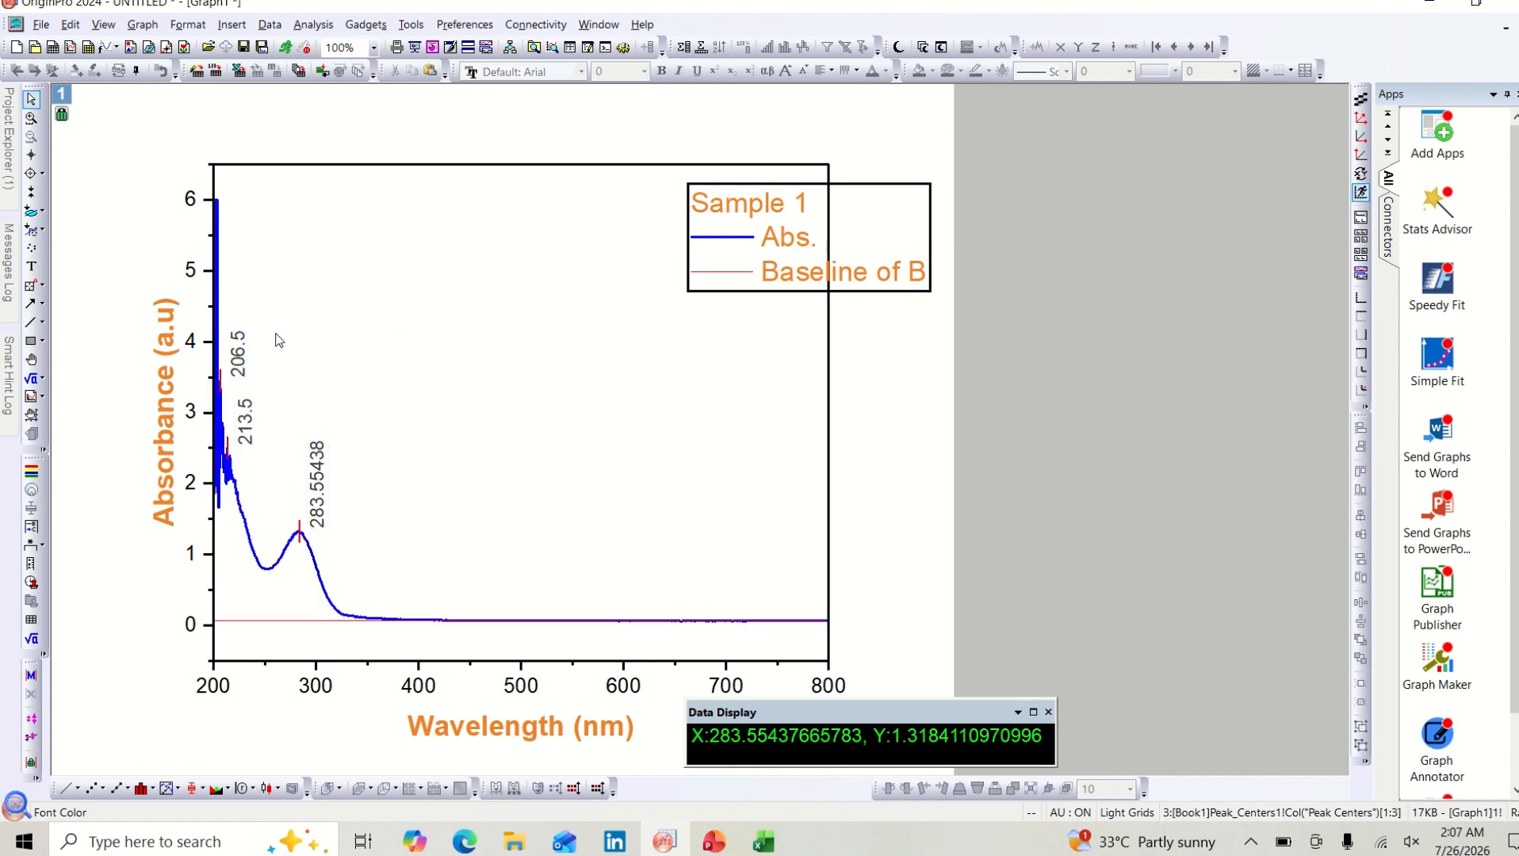
# Step: Remove the red baseline plot from the absorbance graph
pyautogui.click(317, 623)
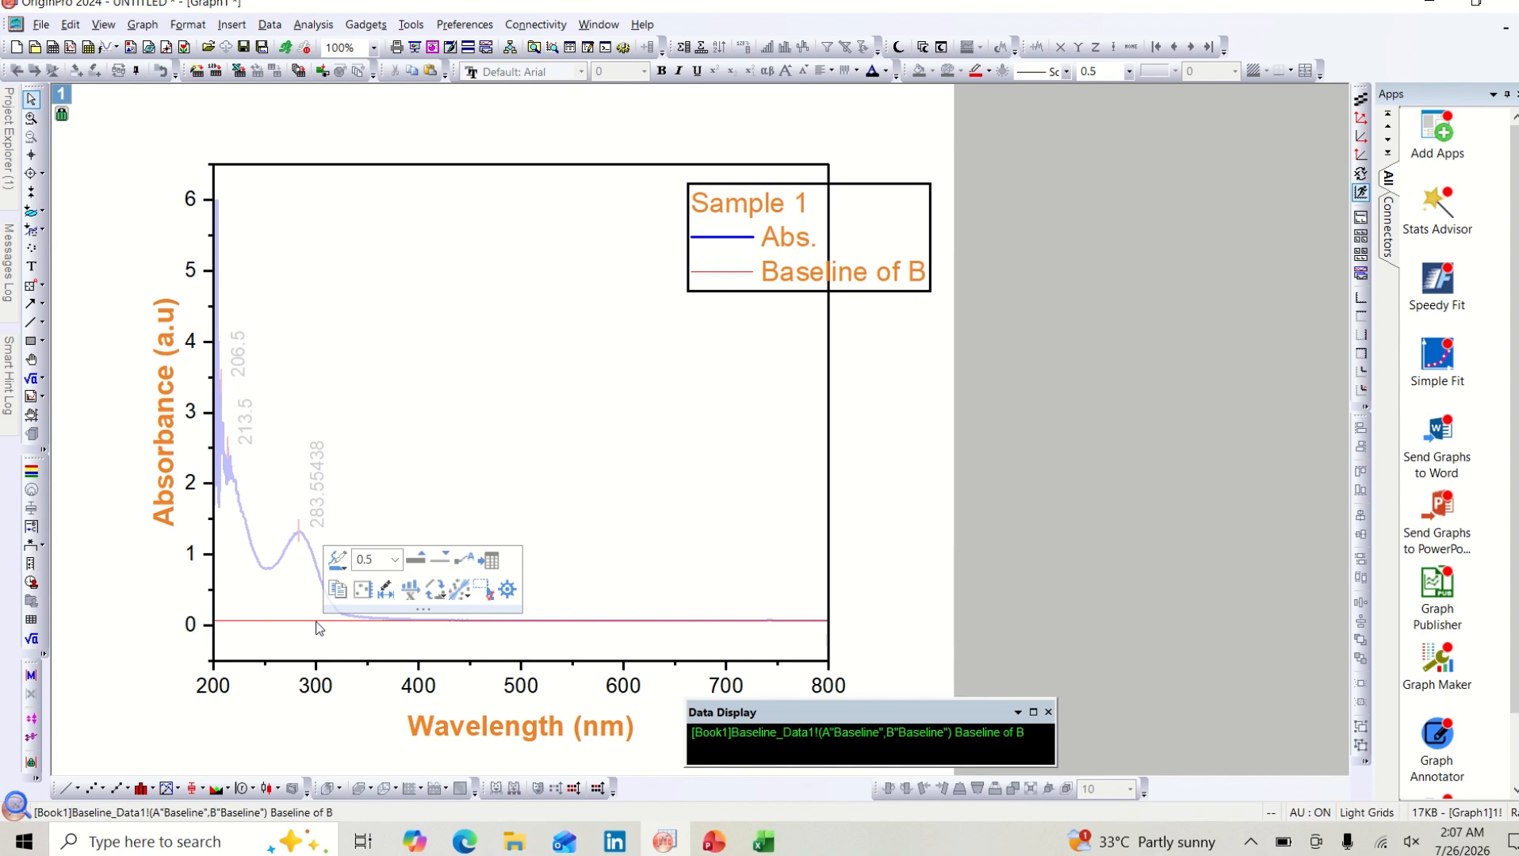
pyautogui.rightClick(317, 623)
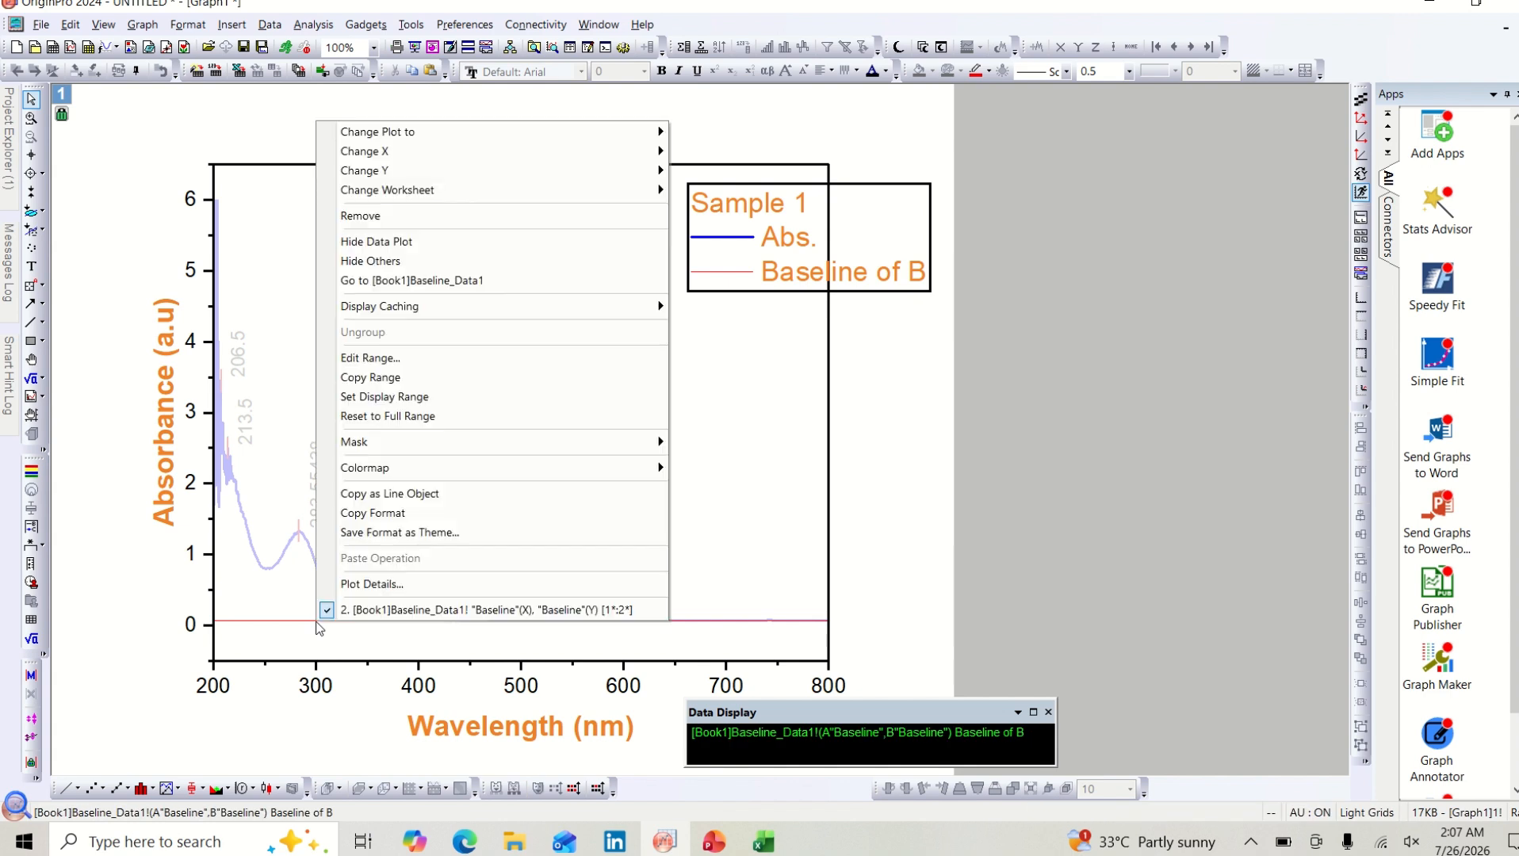
pyautogui.click(436, 218)
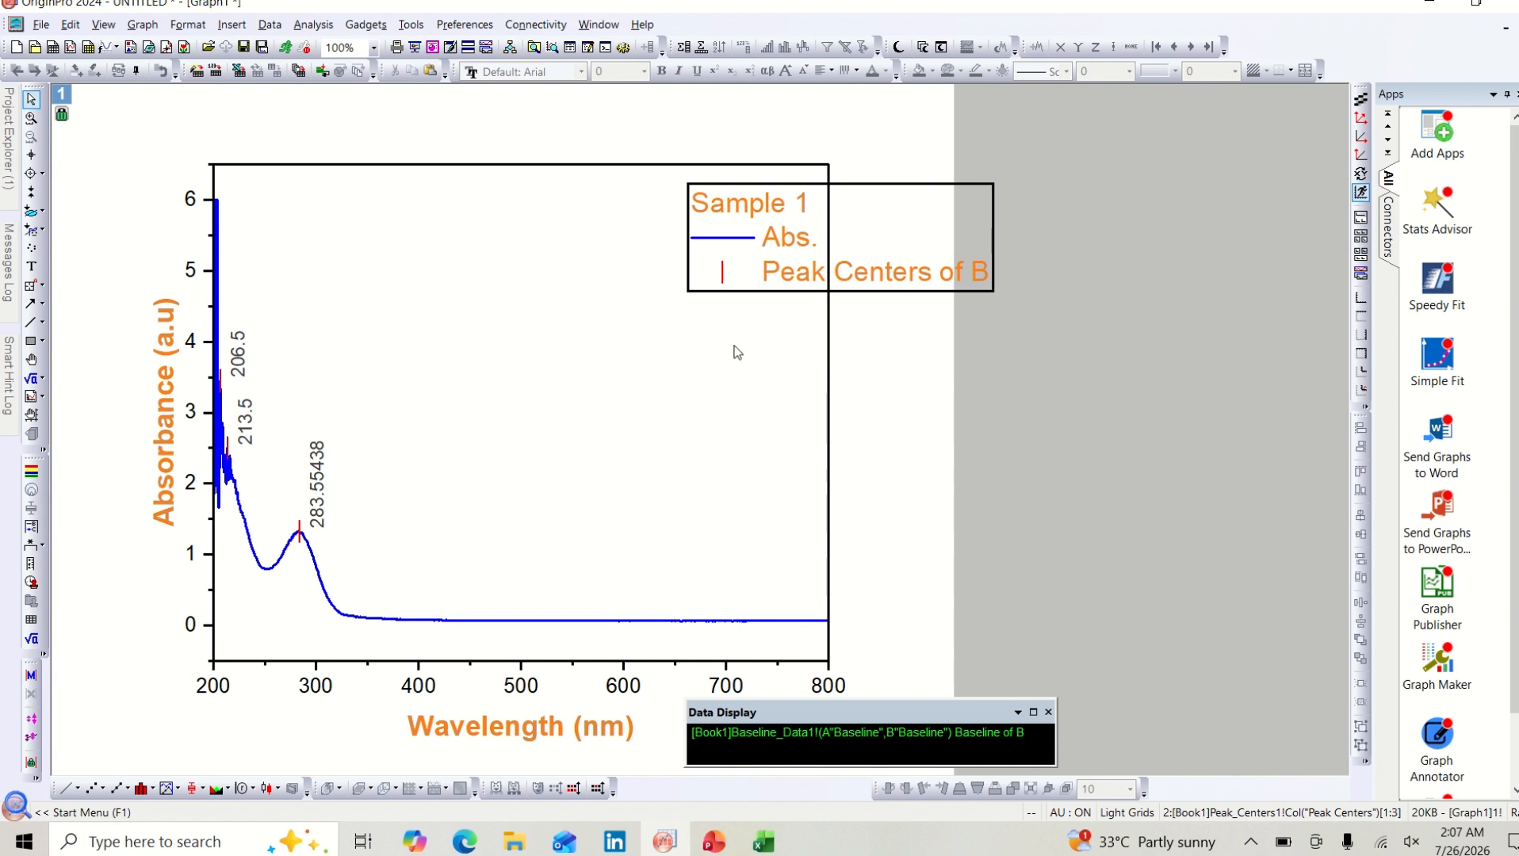
pyautogui.doubleClick(767, 274)
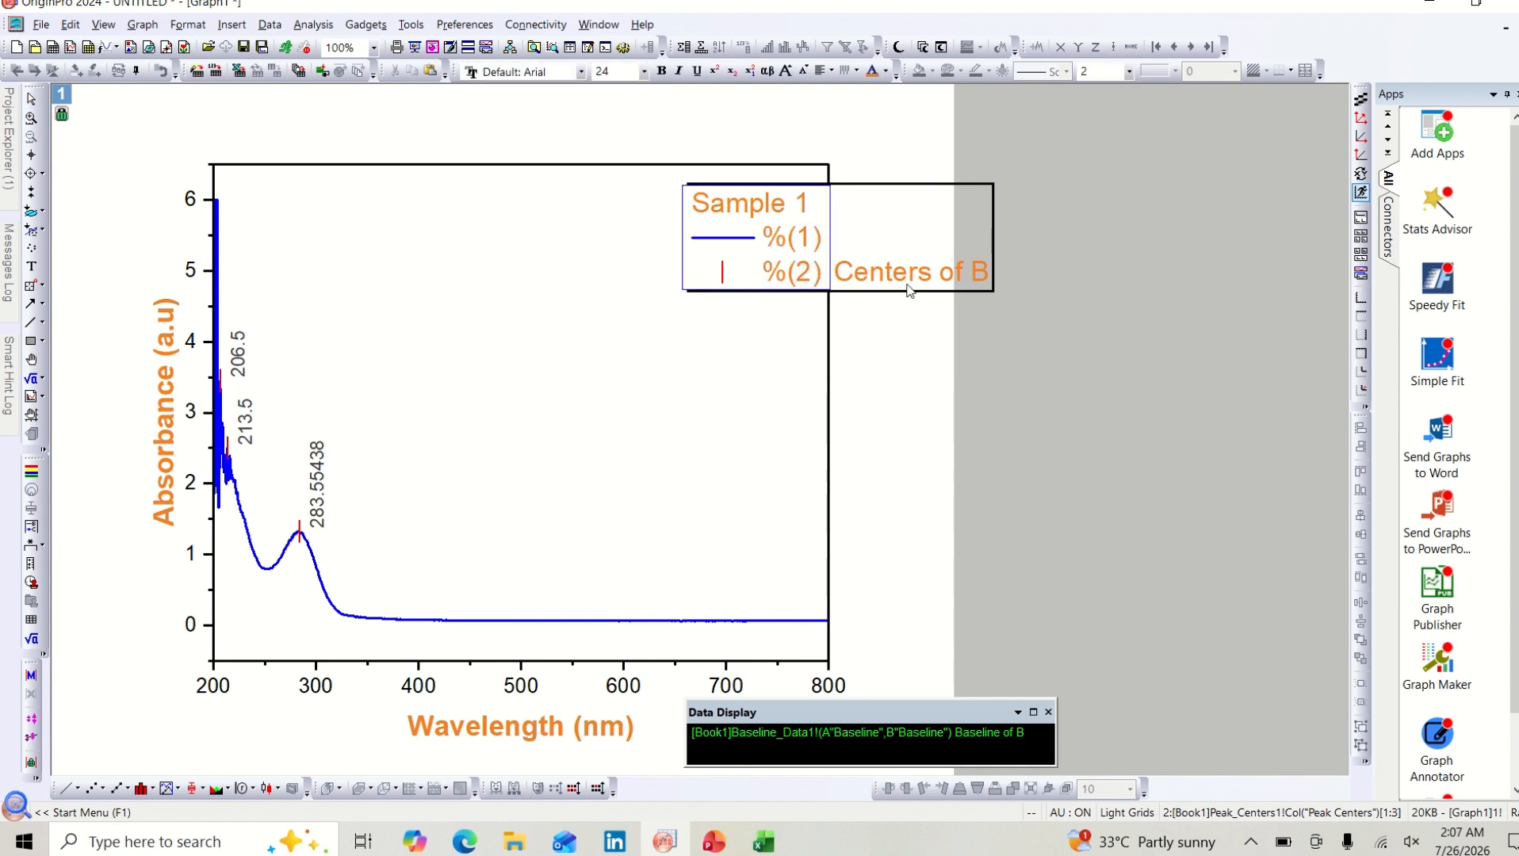
pyautogui.click(983, 263)
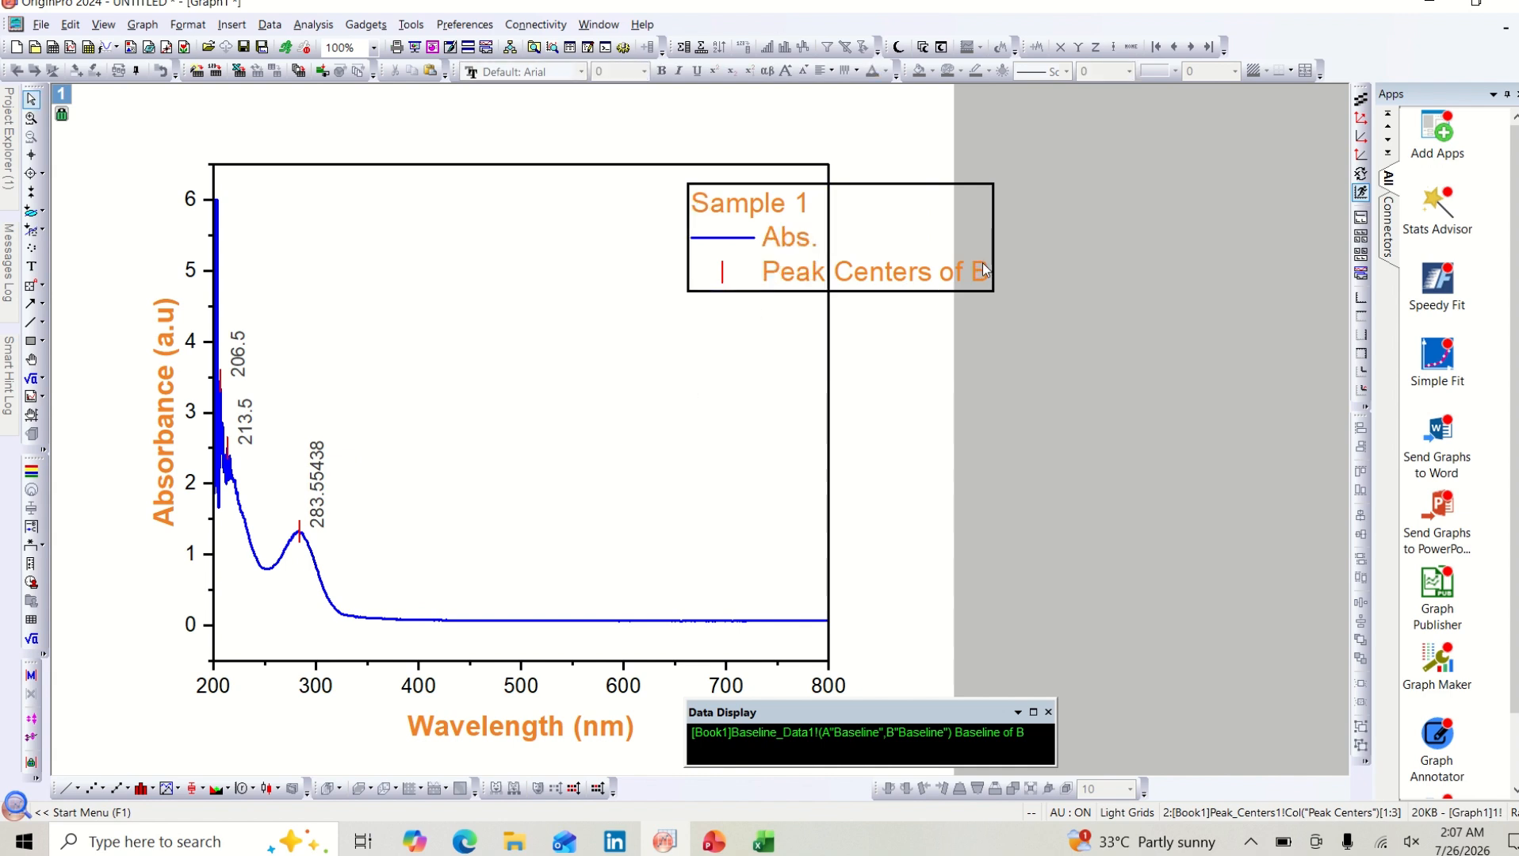
pyautogui.doubleClick(983, 263)
pyautogui.click(983, 262)
pyautogui.doubleClick(989, 274)
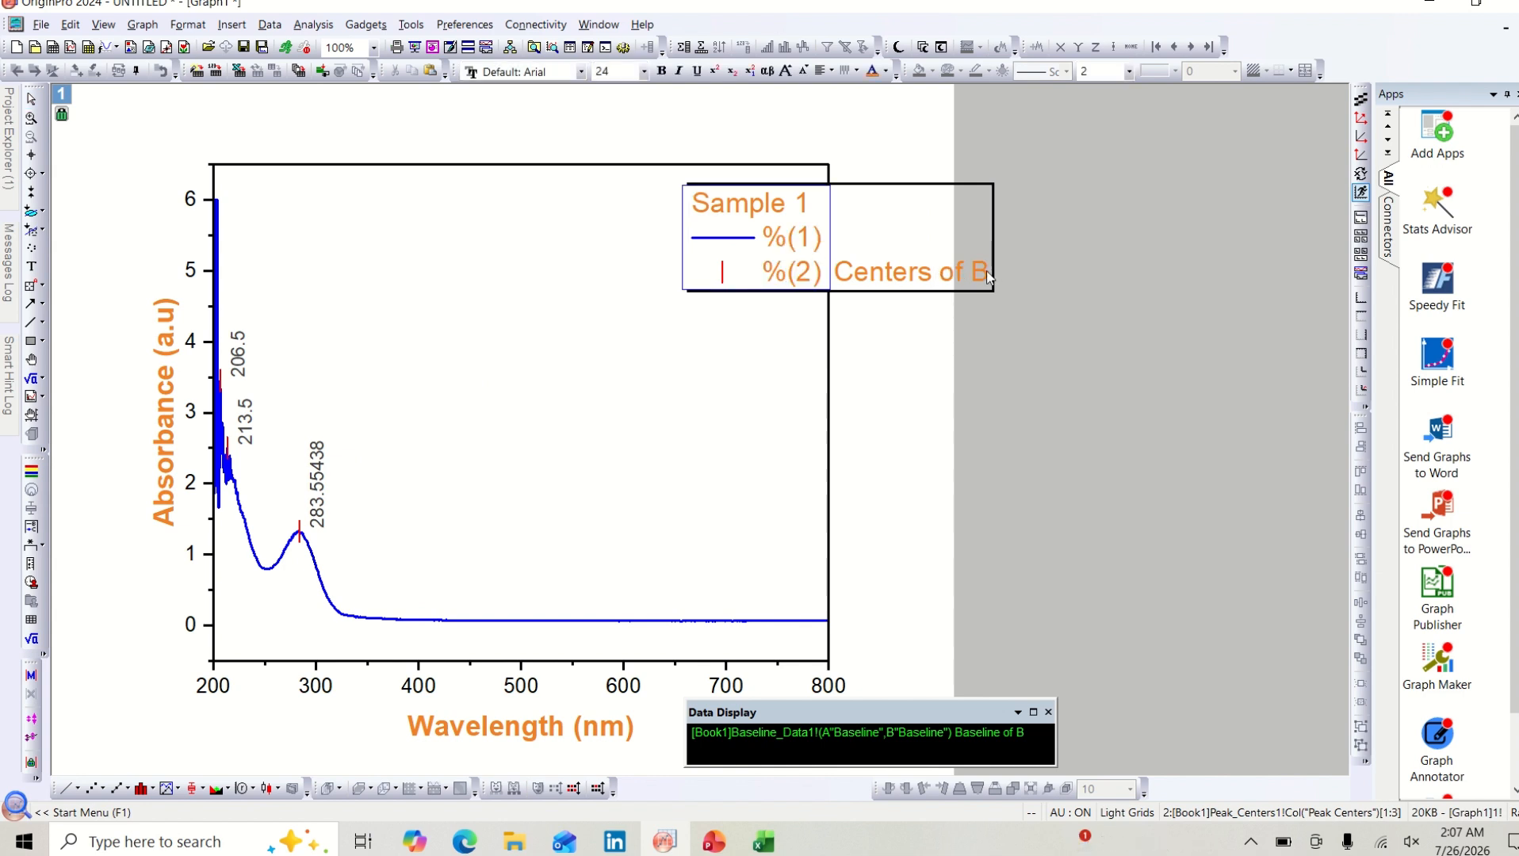
pyautogui.click(986, 270)
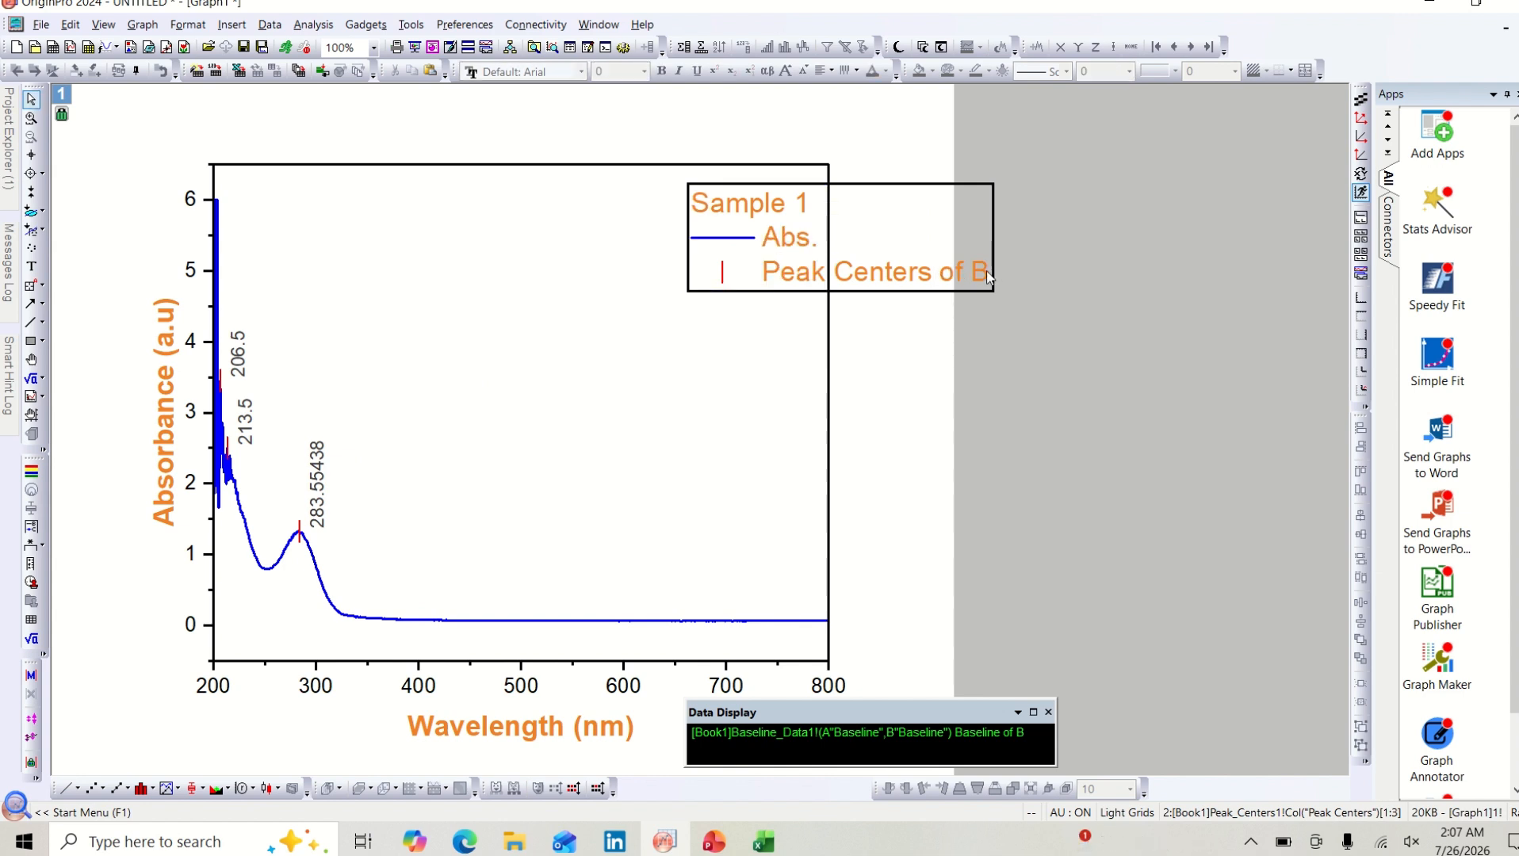
# Step: Delete the whole legend from the graph
pyautogui.click(953, 270)
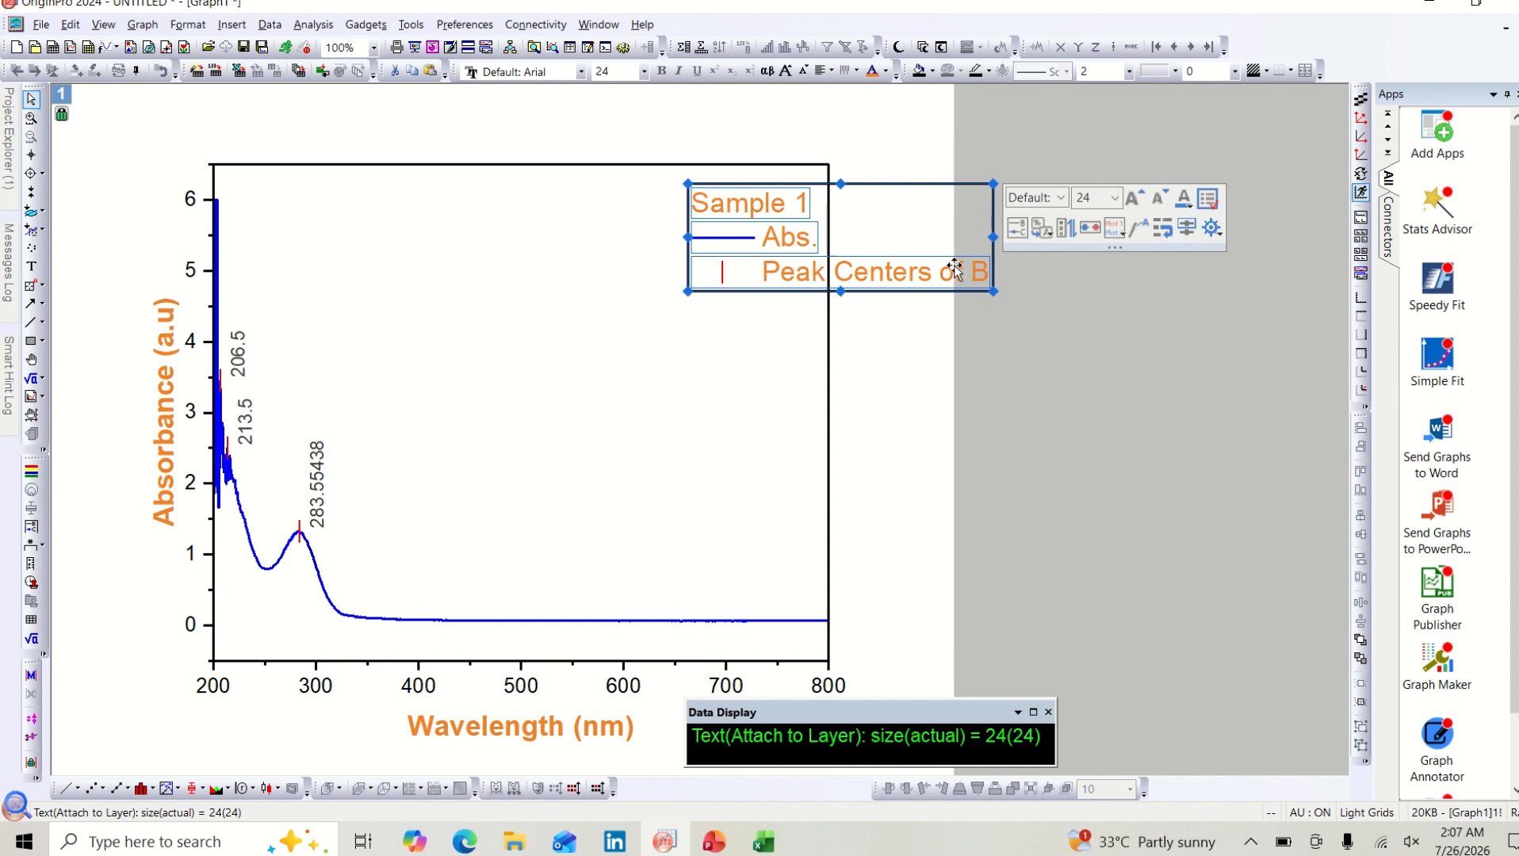
pyautogui.press('Delete')
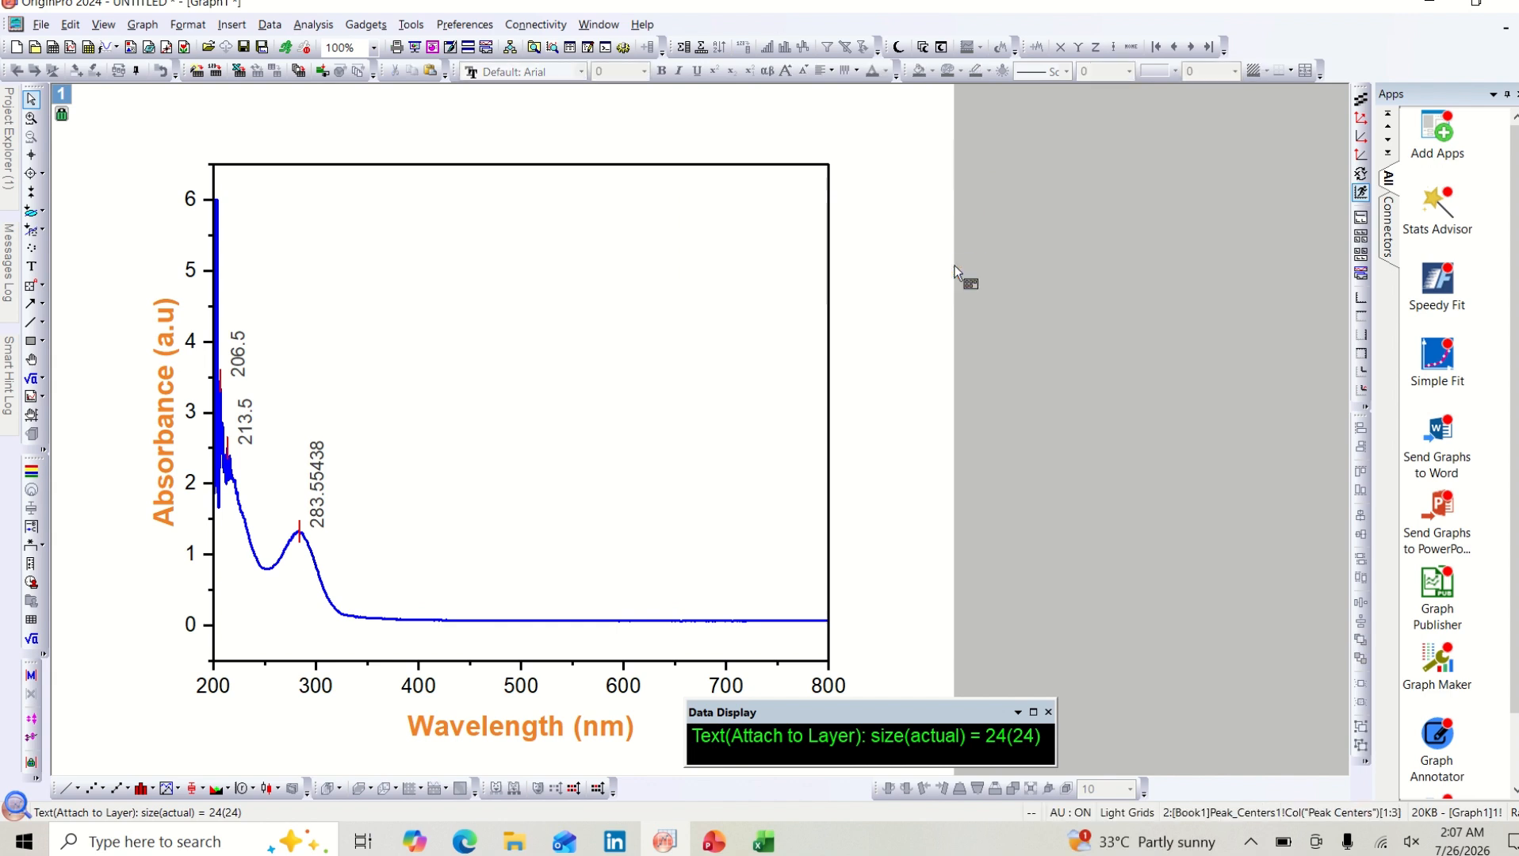
# Step: Add a text label reading "Sample 1" inside the upper-right corner of the plot frame
pyautogui.press('t')
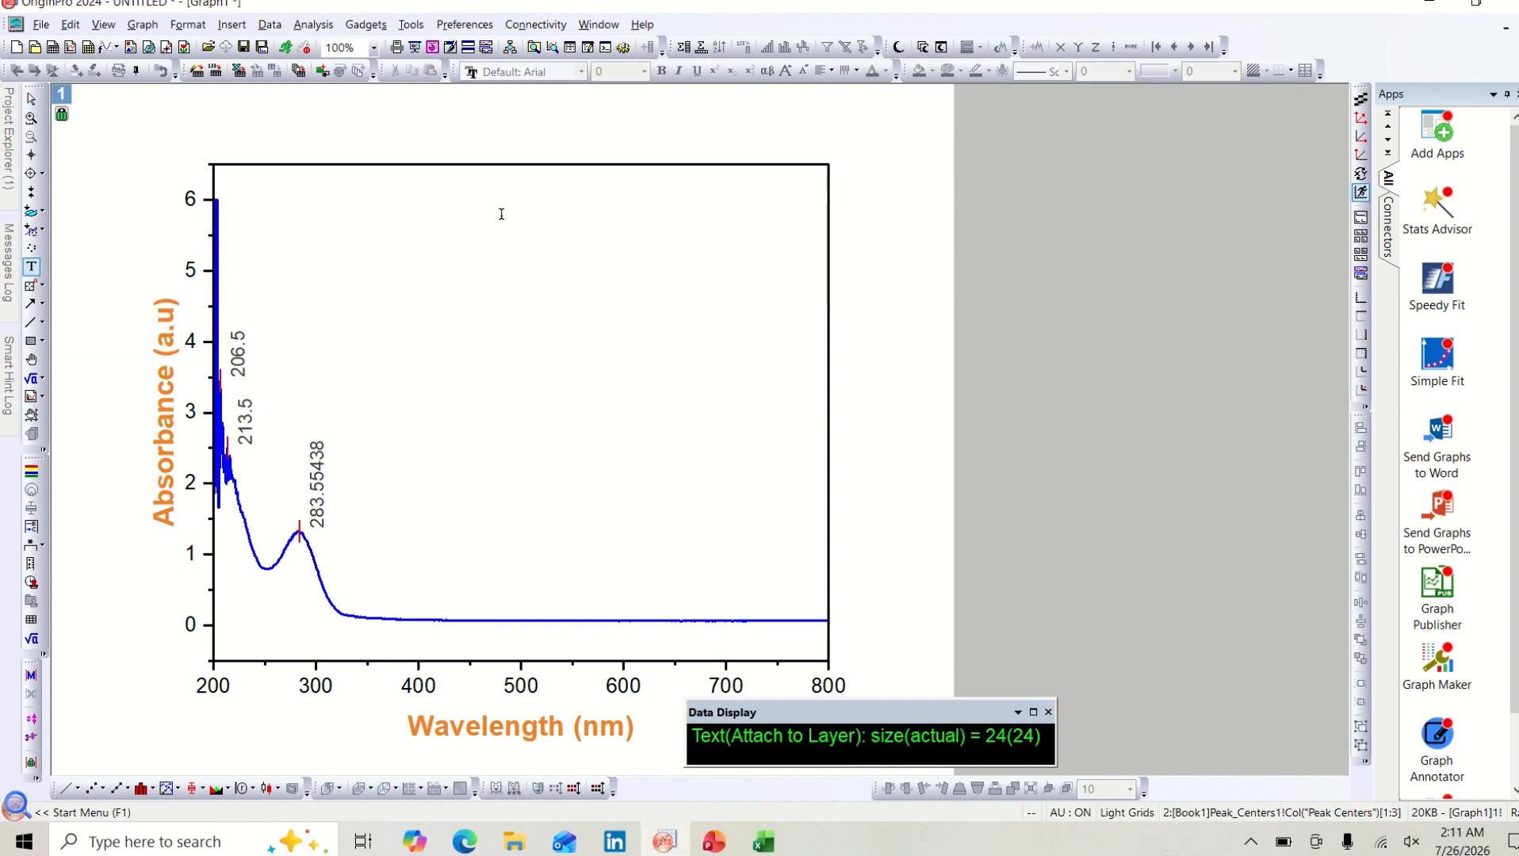
pyautogui.click(679, 186)
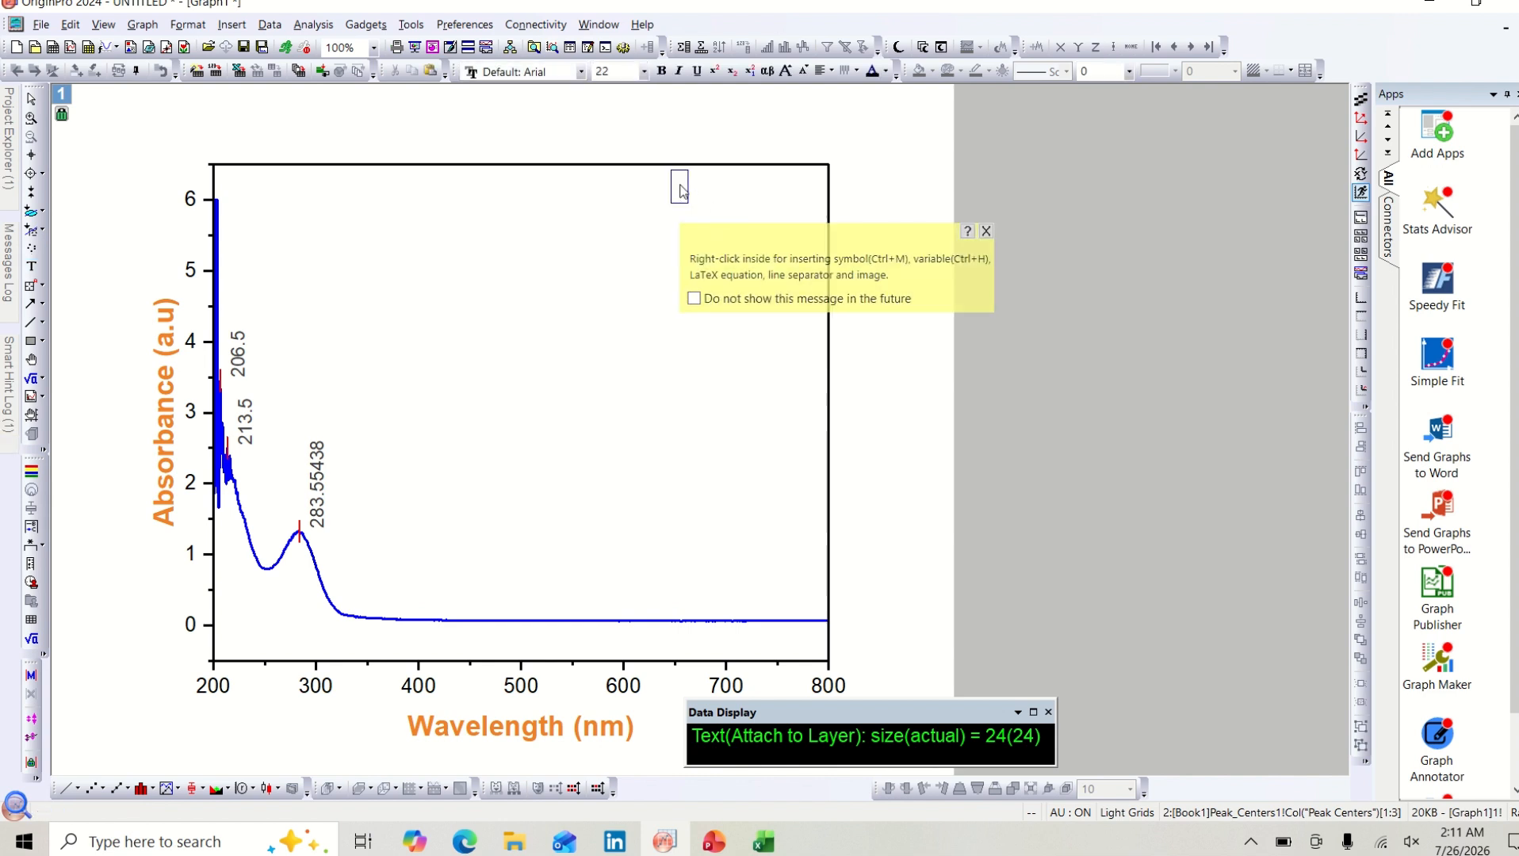
pyautogui.write('Sam')
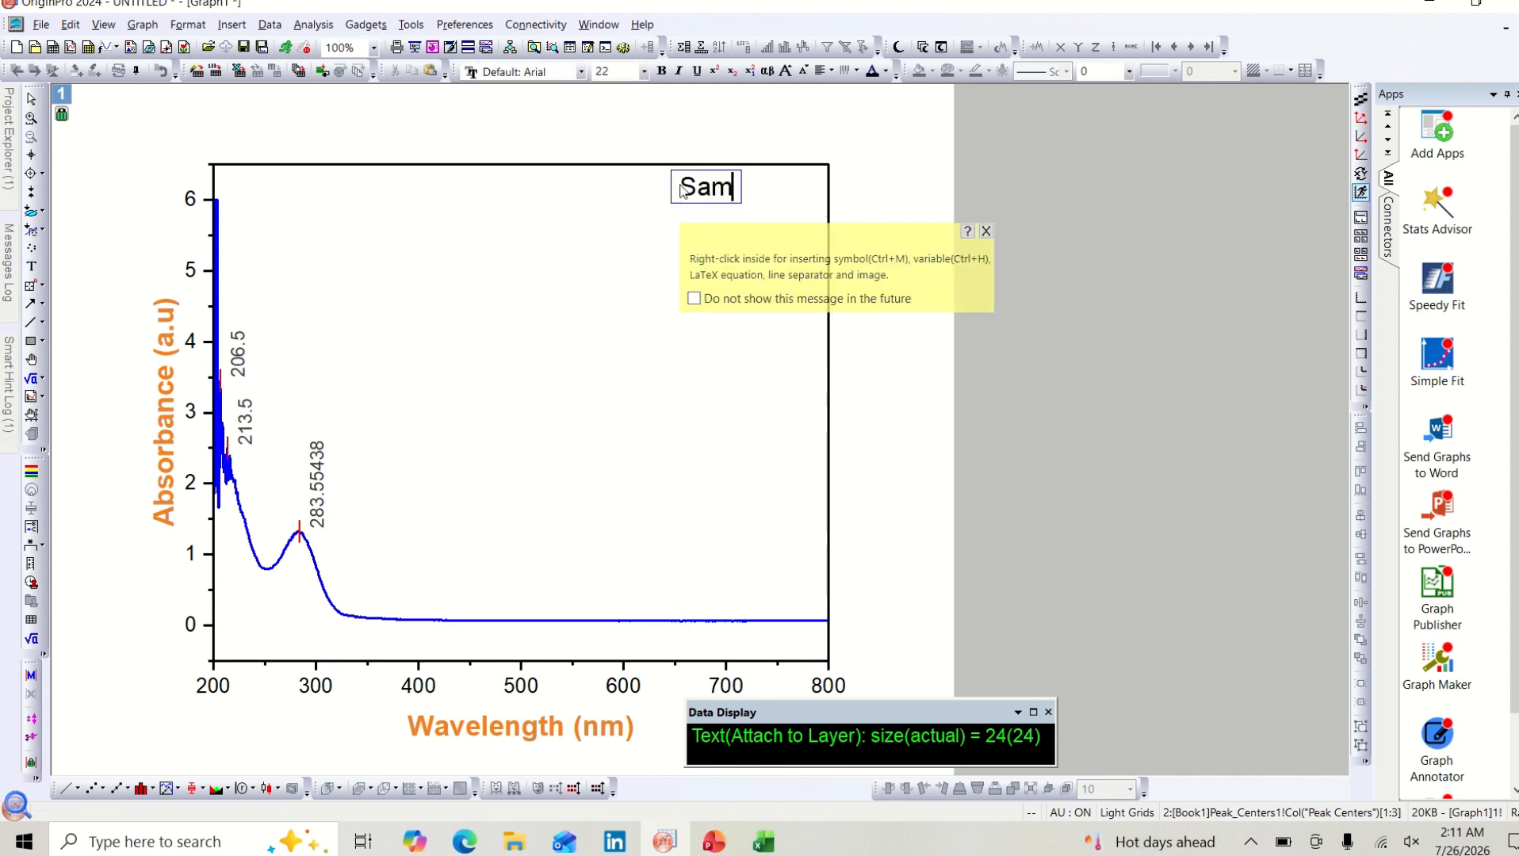
pyautogui.write('ple 1')
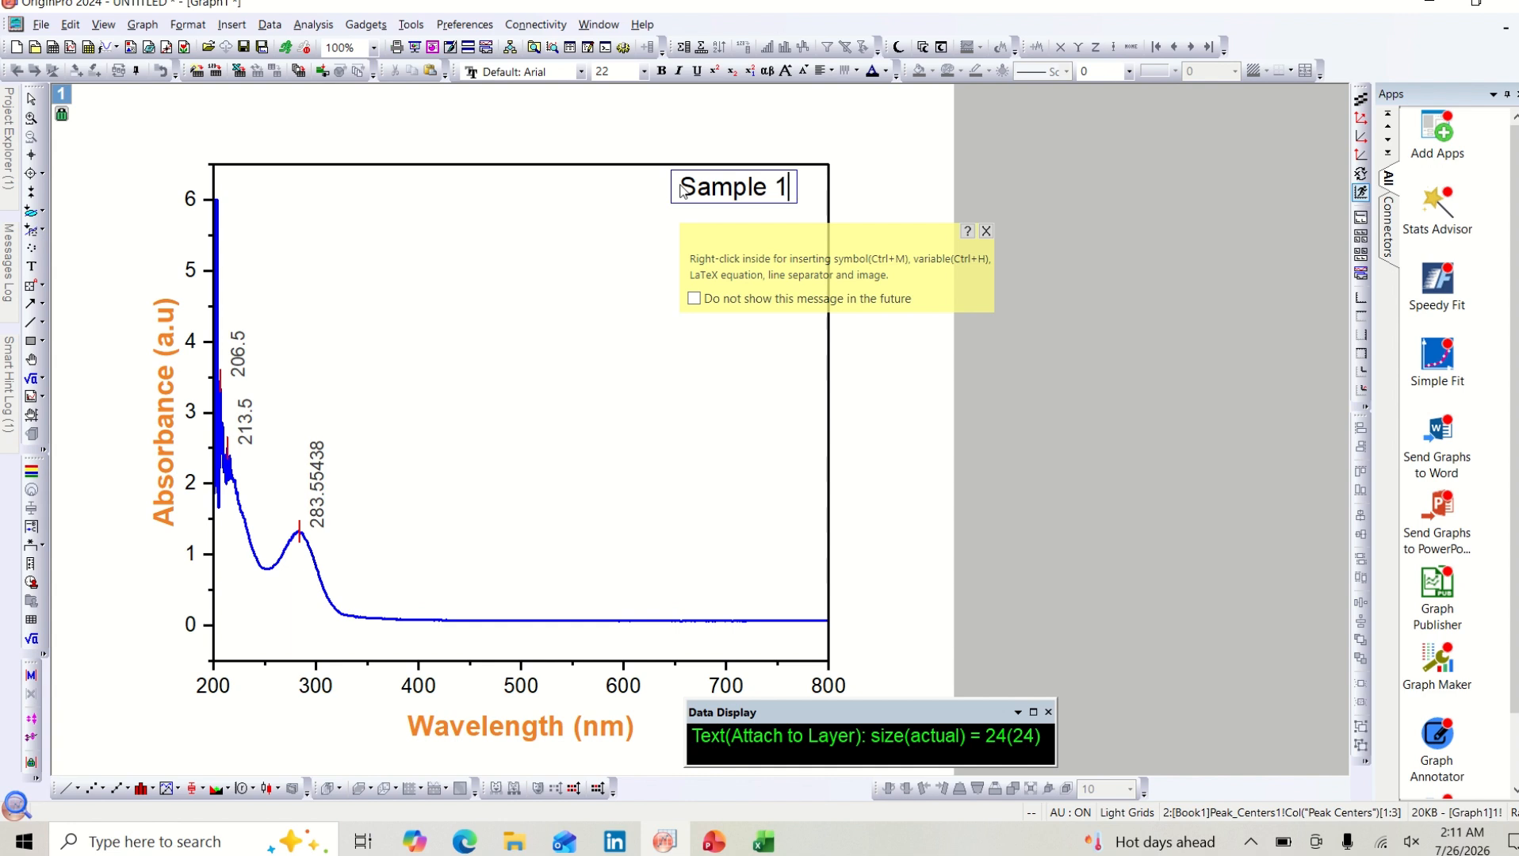
# Step: Set the font color of the "Sample 1" label to Auto so it takes the curve's blue
pyautogui.moveTo(791, 192); pyautogui.dragTo(677, 197)
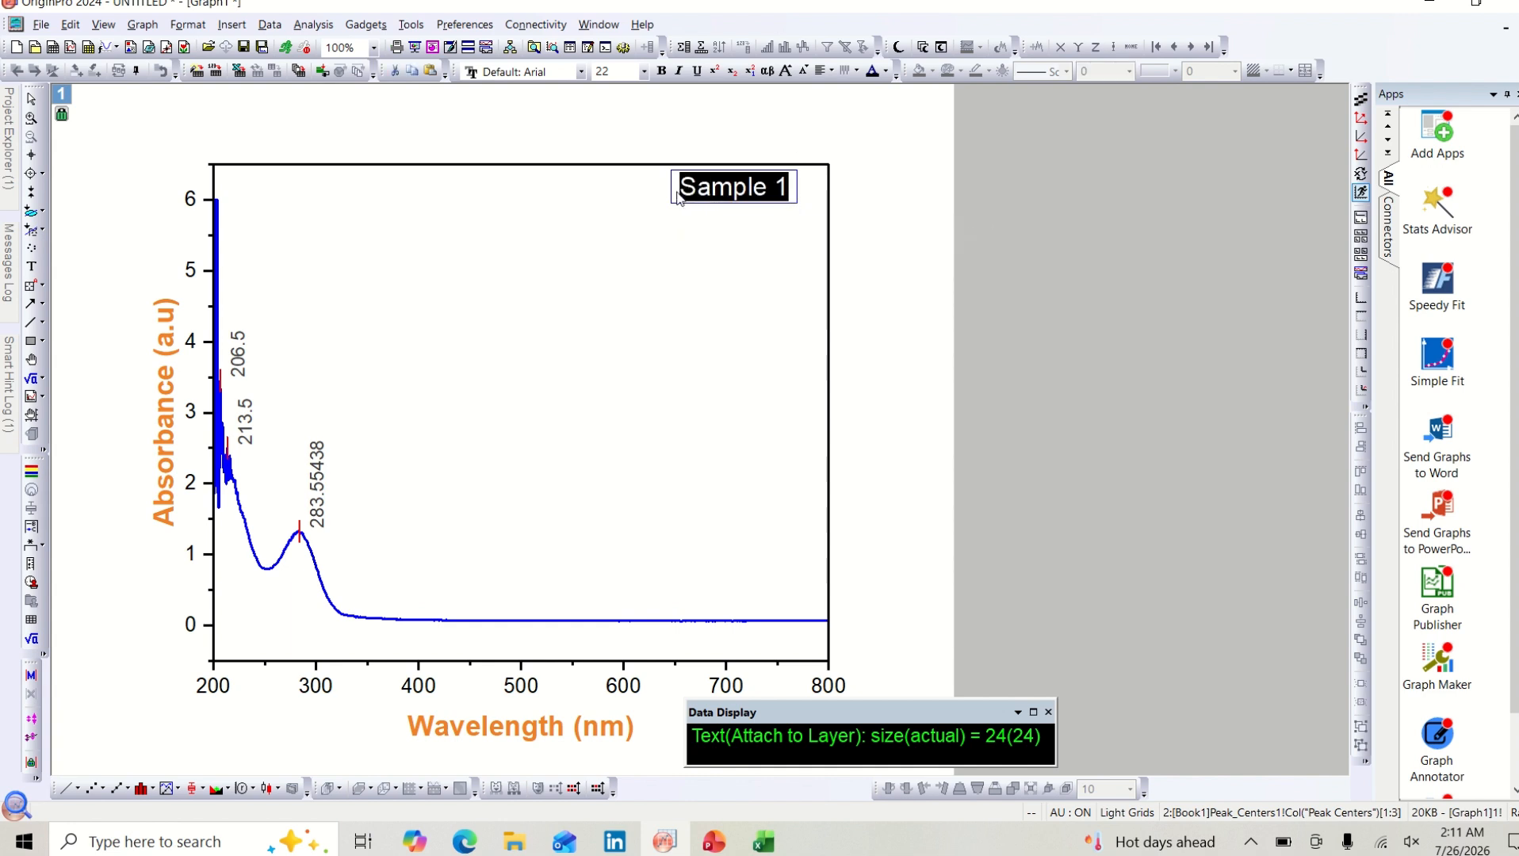
pyautogui.rightClick(678, 196)
pyautogui.click(629, 194)
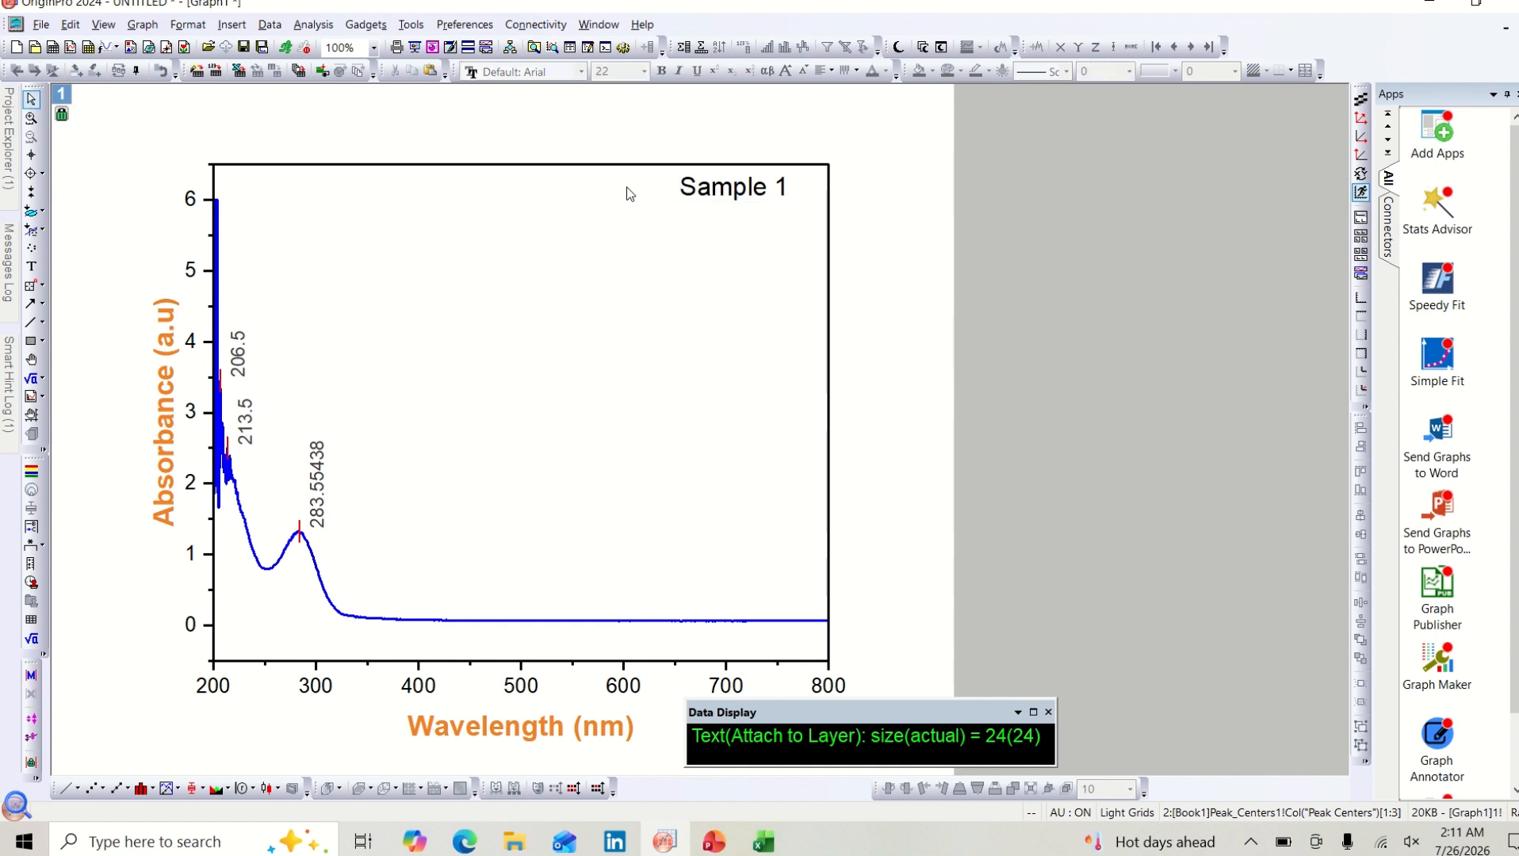
pyautogui.click(733, 189)
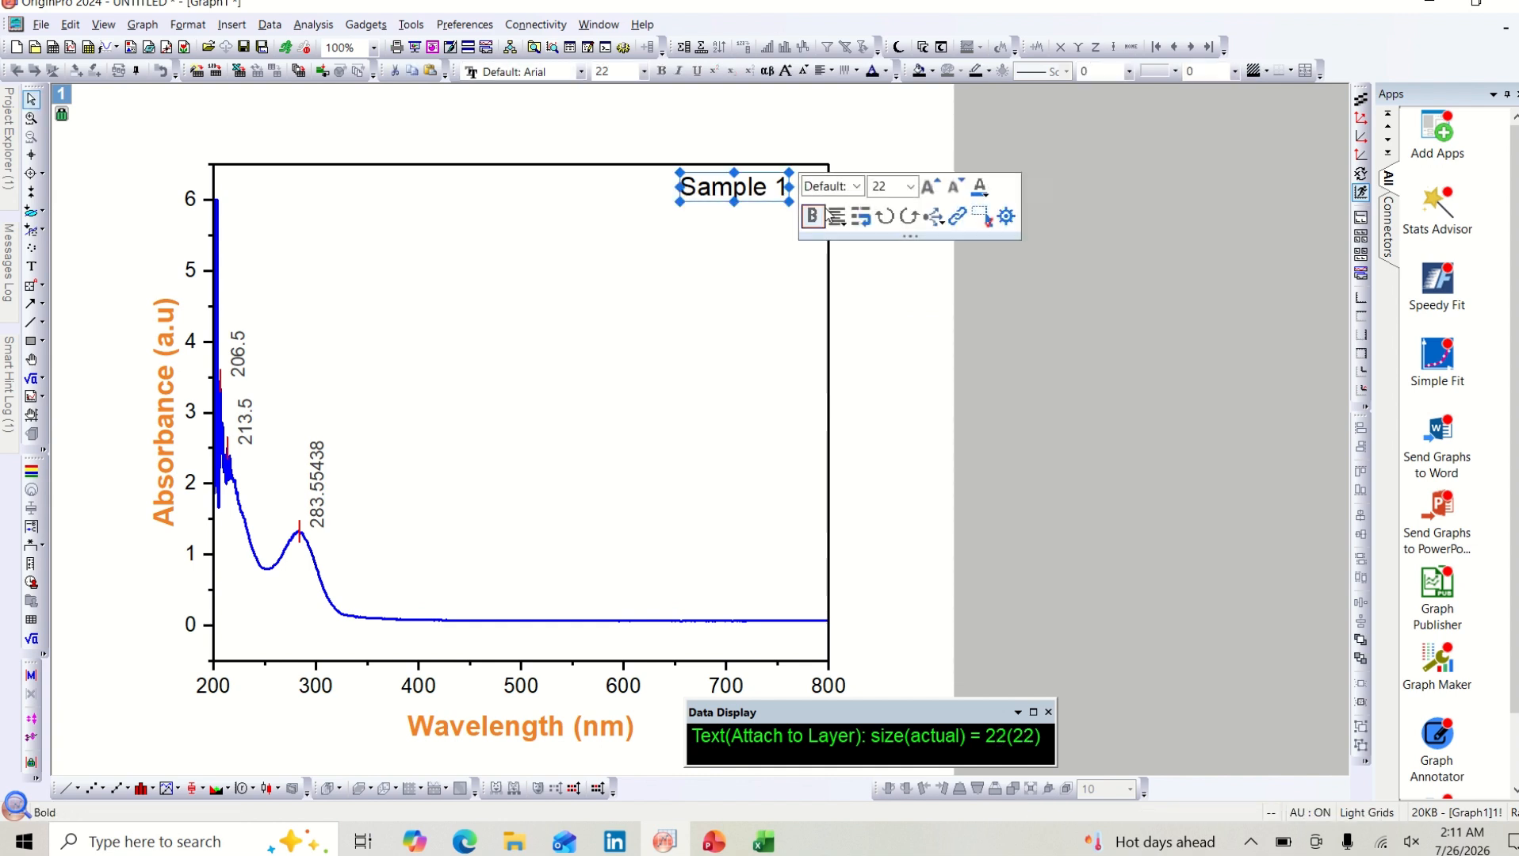
pyautogui.click(985, 196)
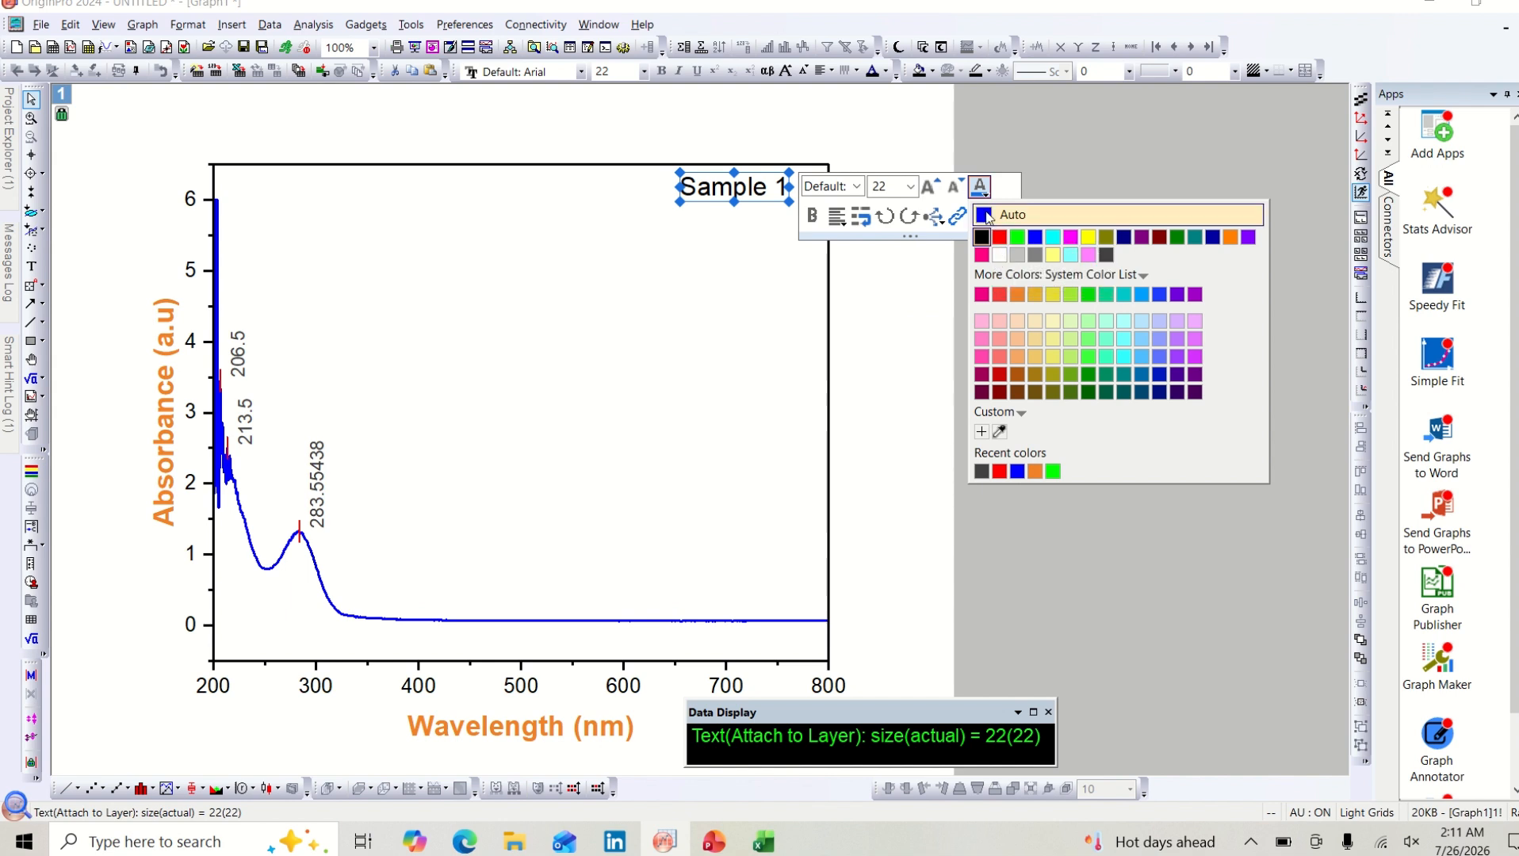
pyautogui.click(986, 214)
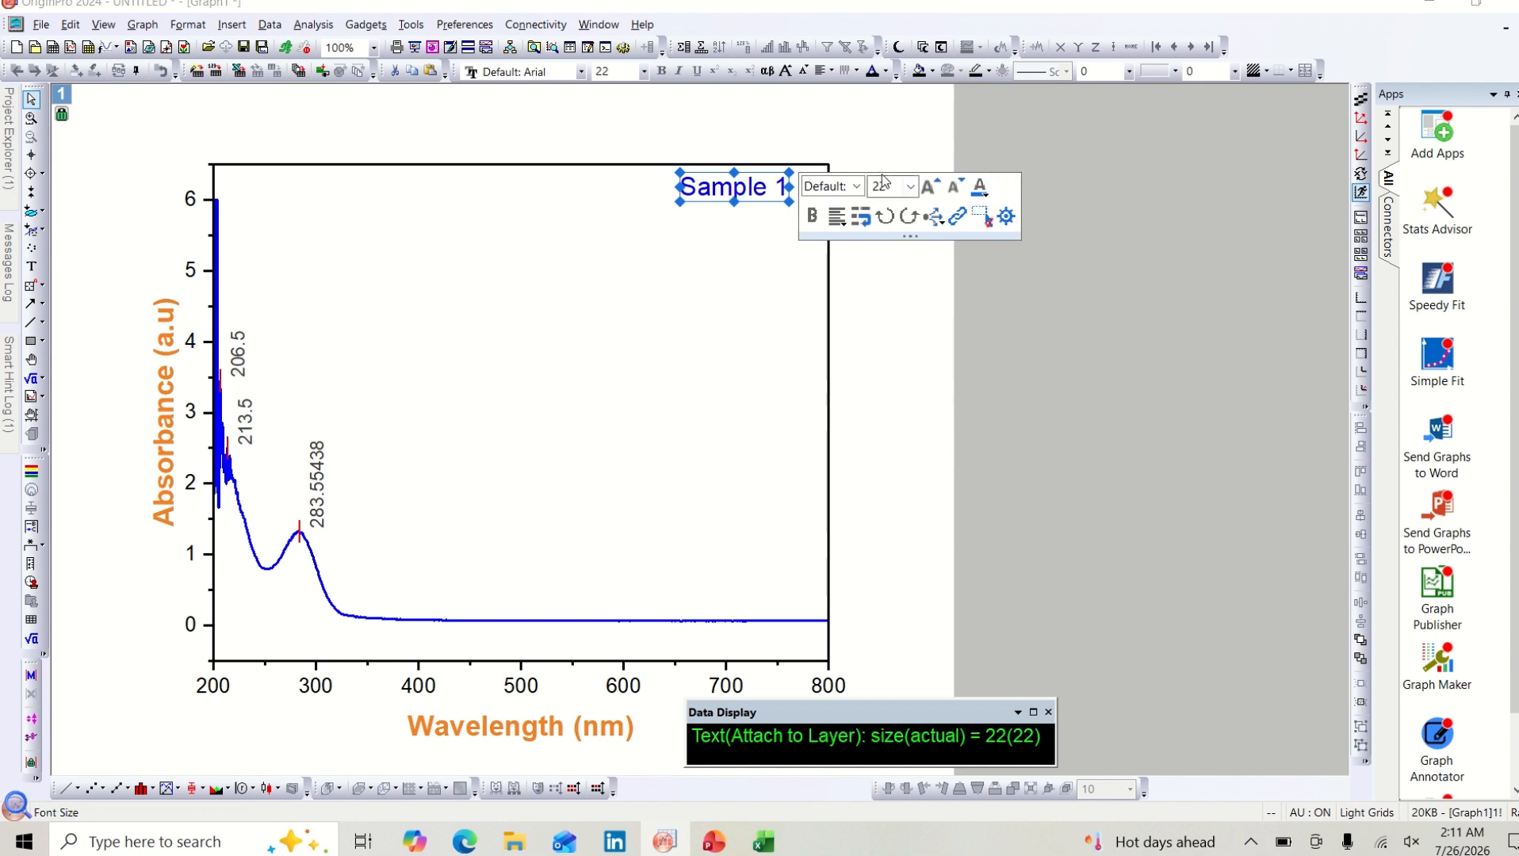
pyautogui.click(738, 242)
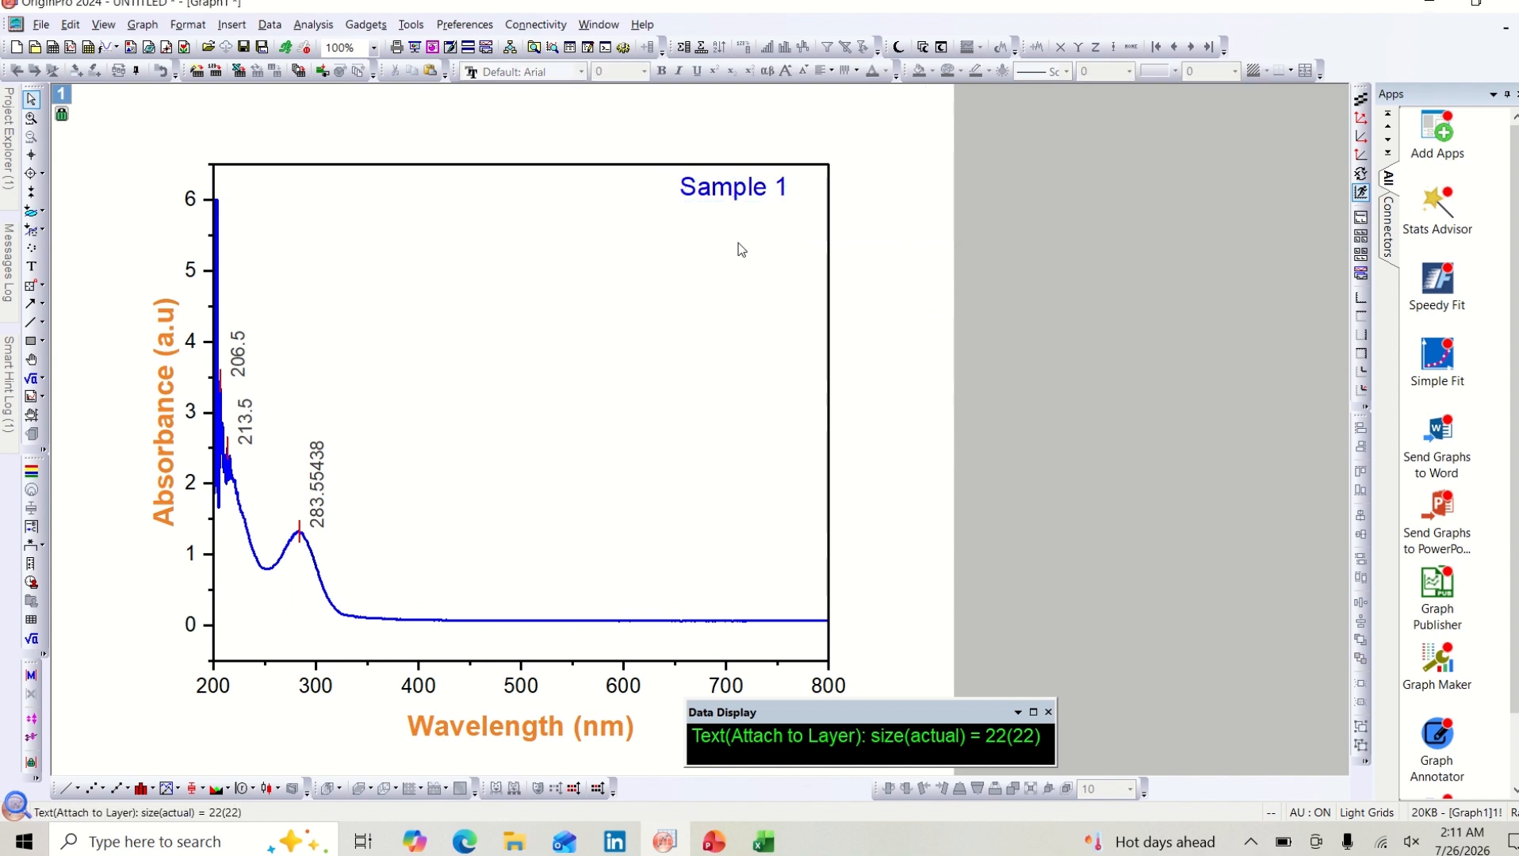
# Step: Open the properties of the "Sample 1" label and set its frame style to Box
pyautogui.click(738, 195)
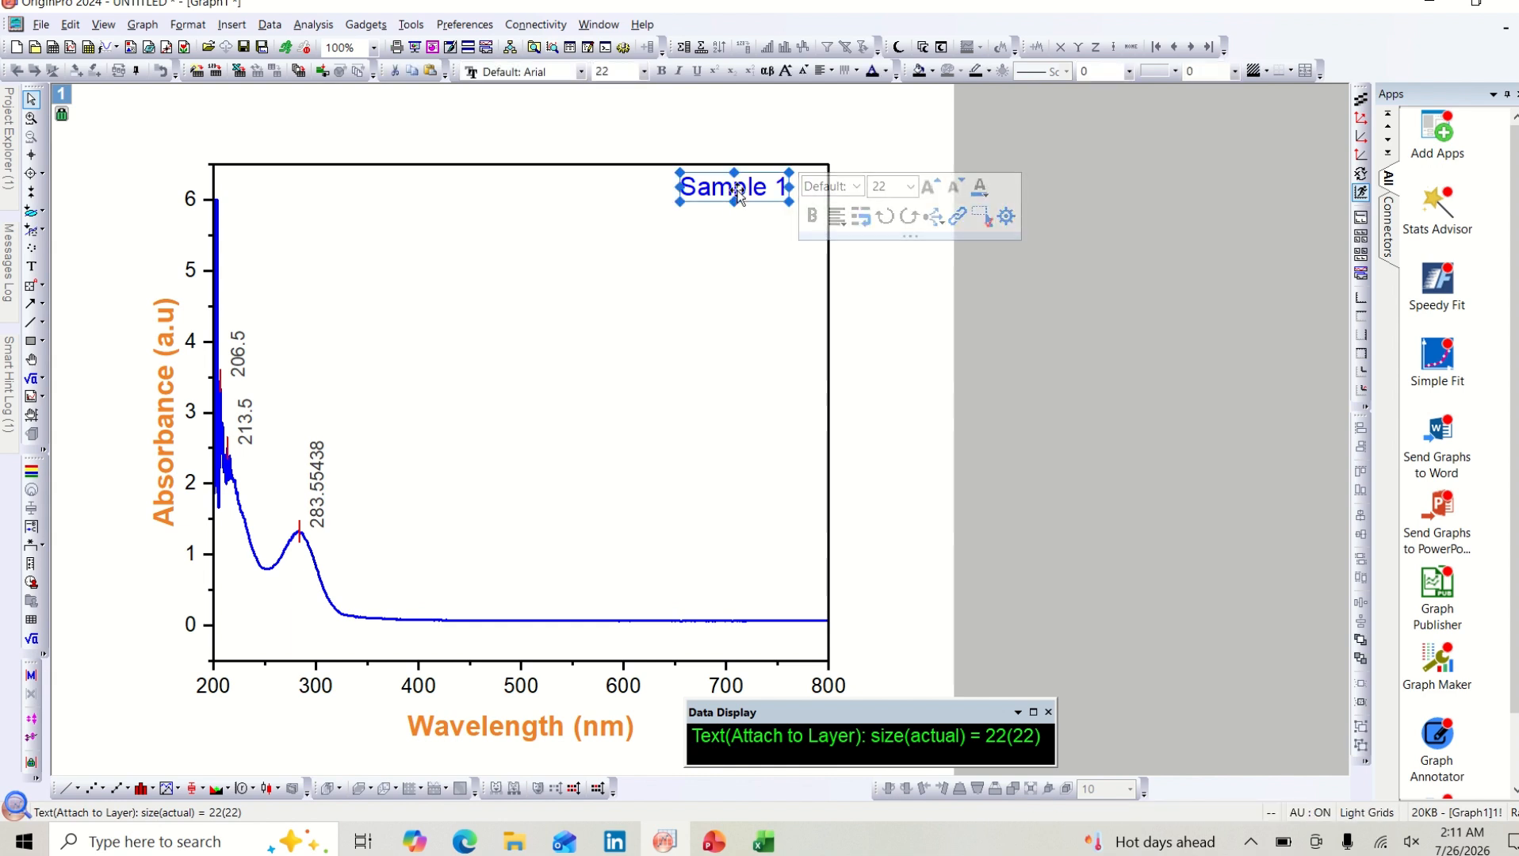
pyautogui.click(737, 190)
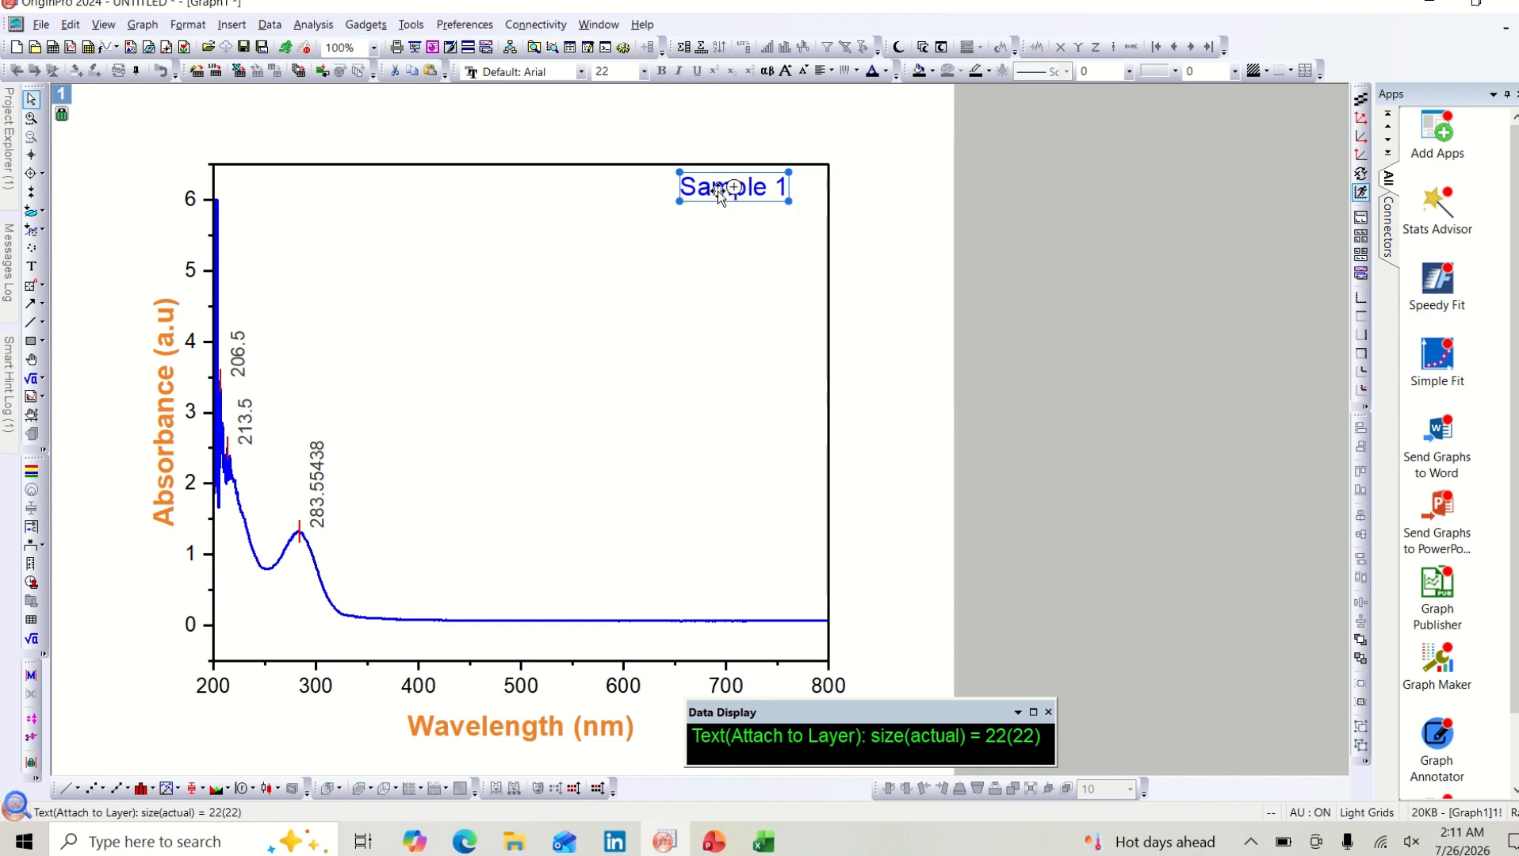
pyautogui.rightClick(718, 191)
pyautogui.click(704, 189)
pyautogui.rightClick(743, 192)
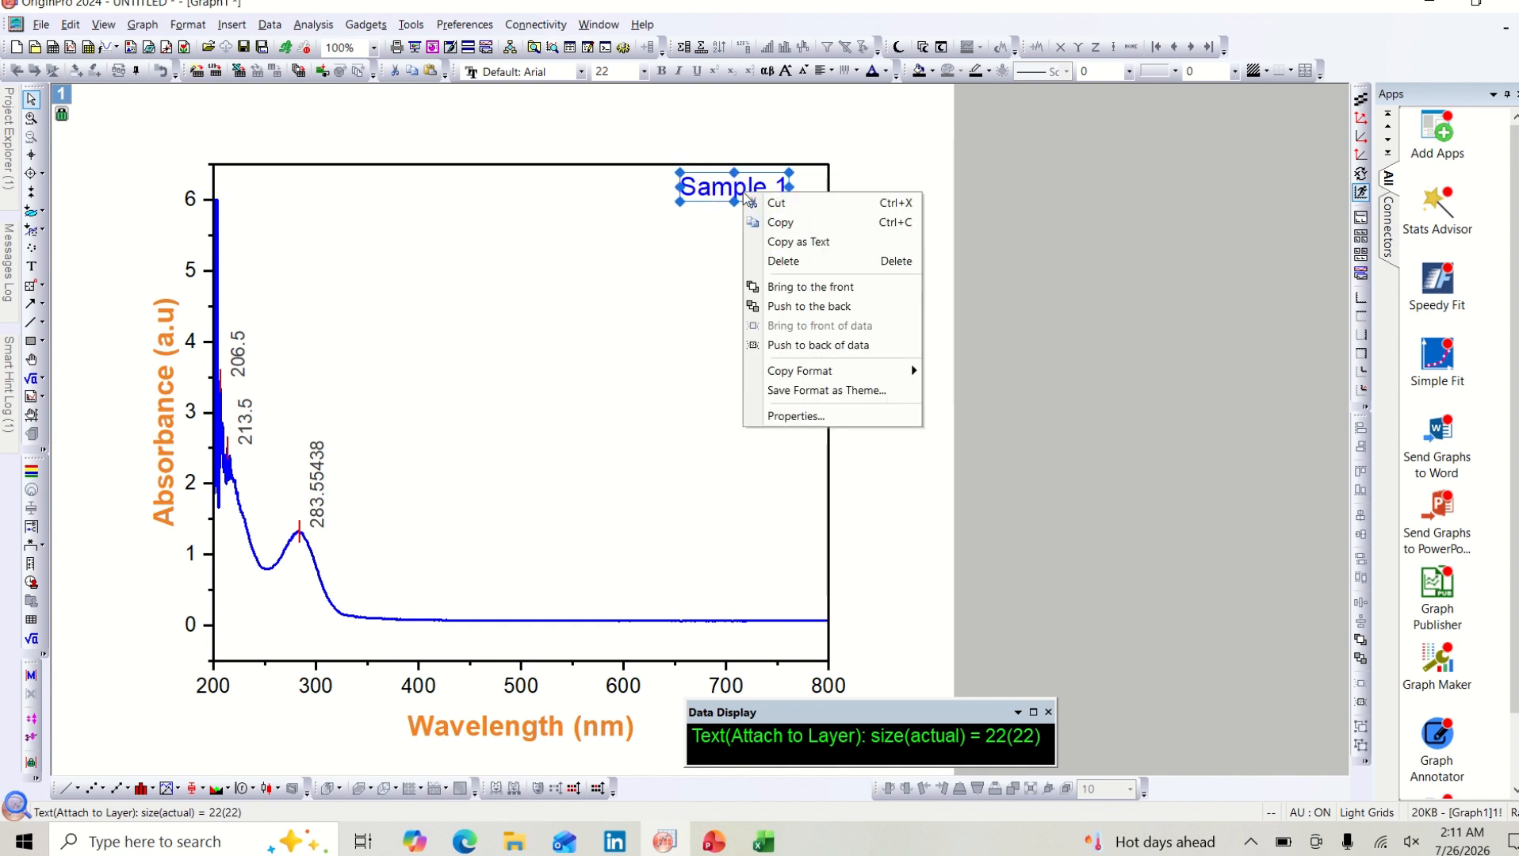
pyautogui.click(844, 420)
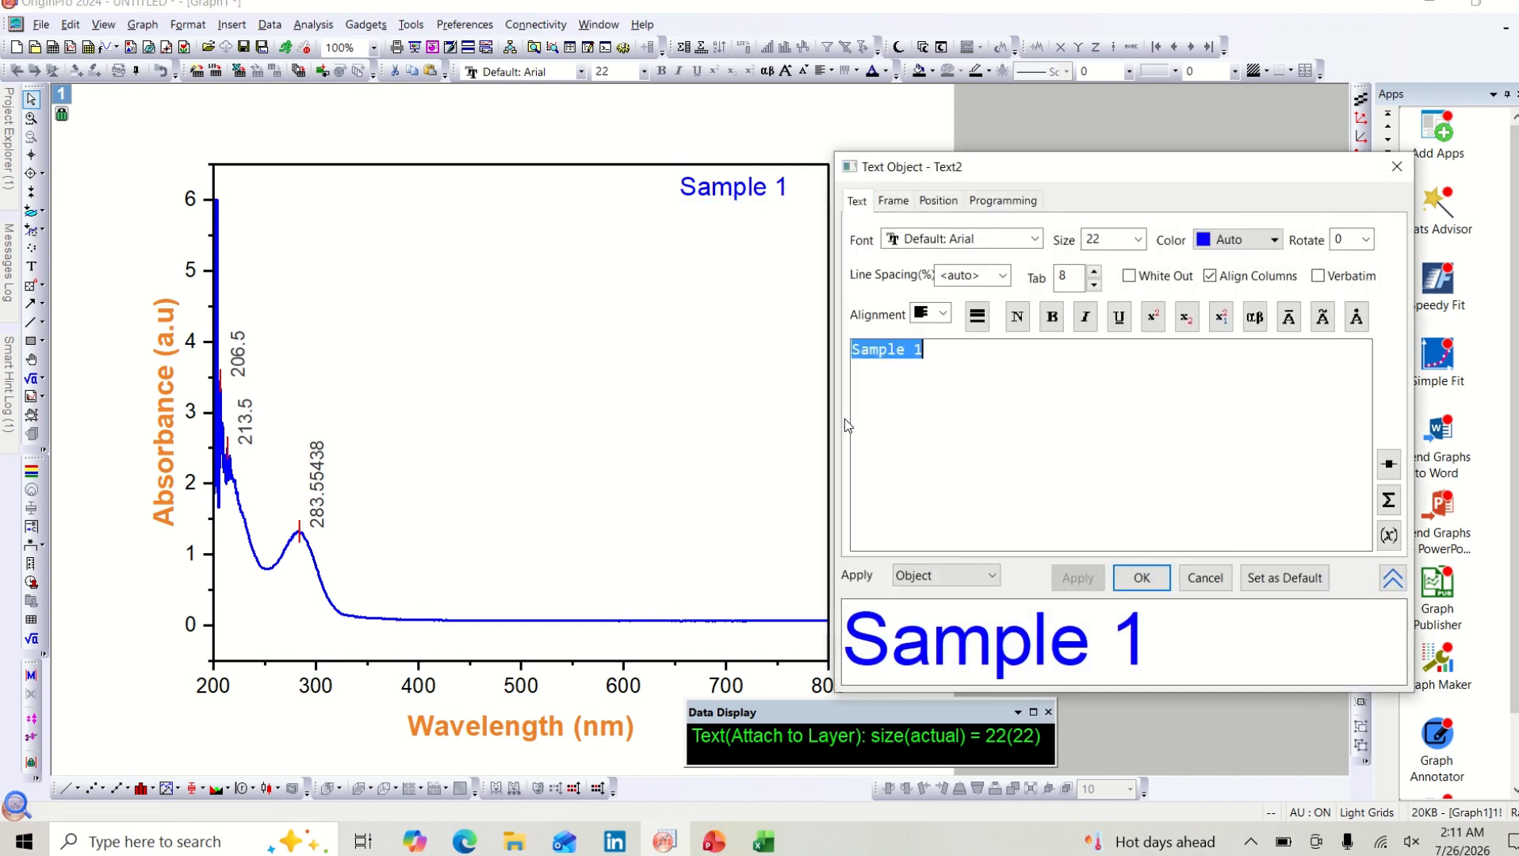
pyautogui.click(892, 200)
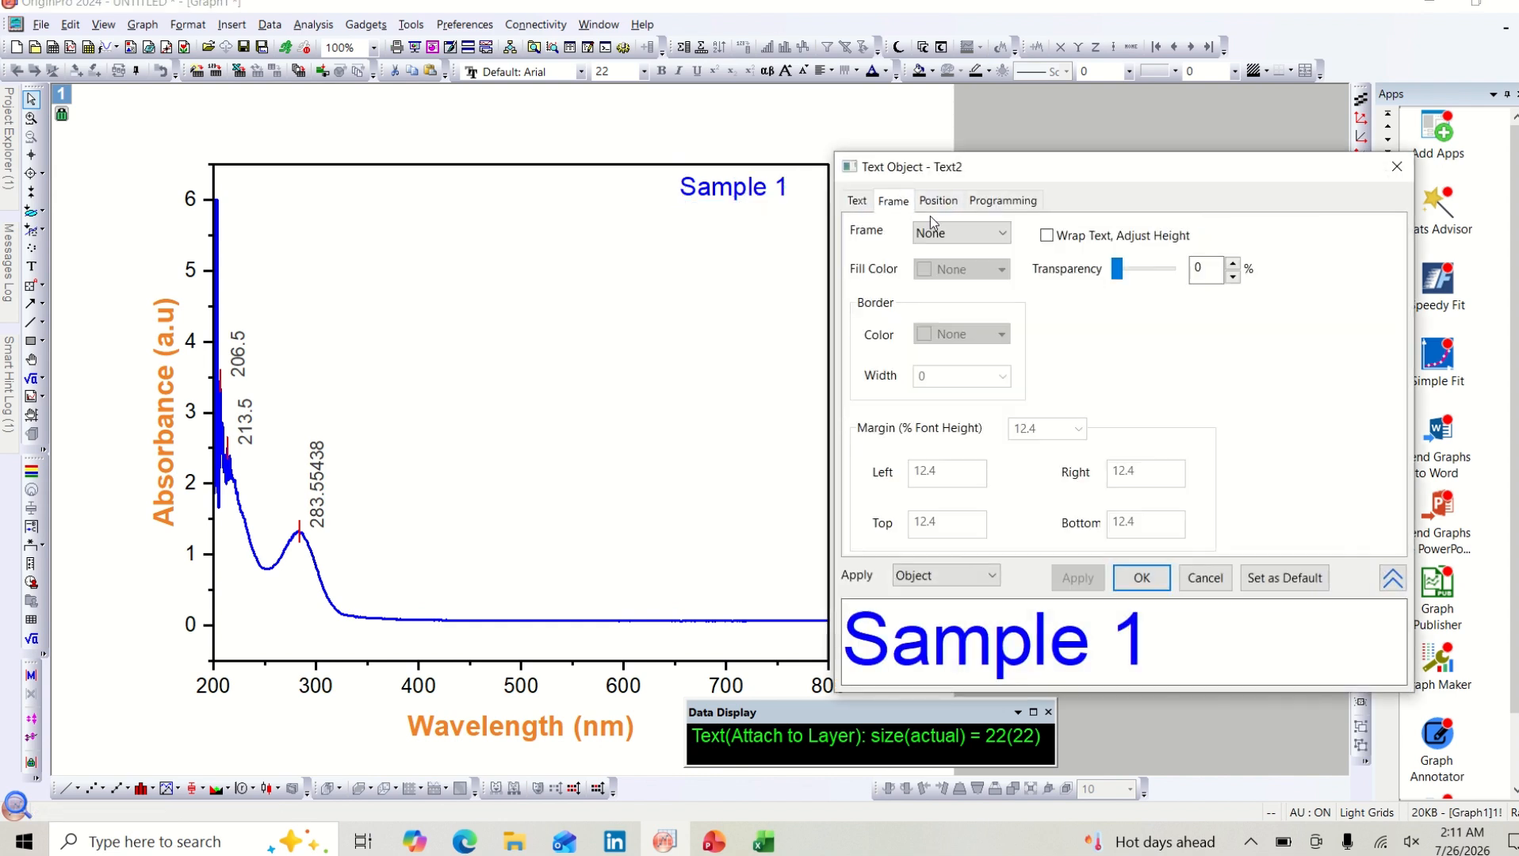
pyautogui.click(1003, 233)
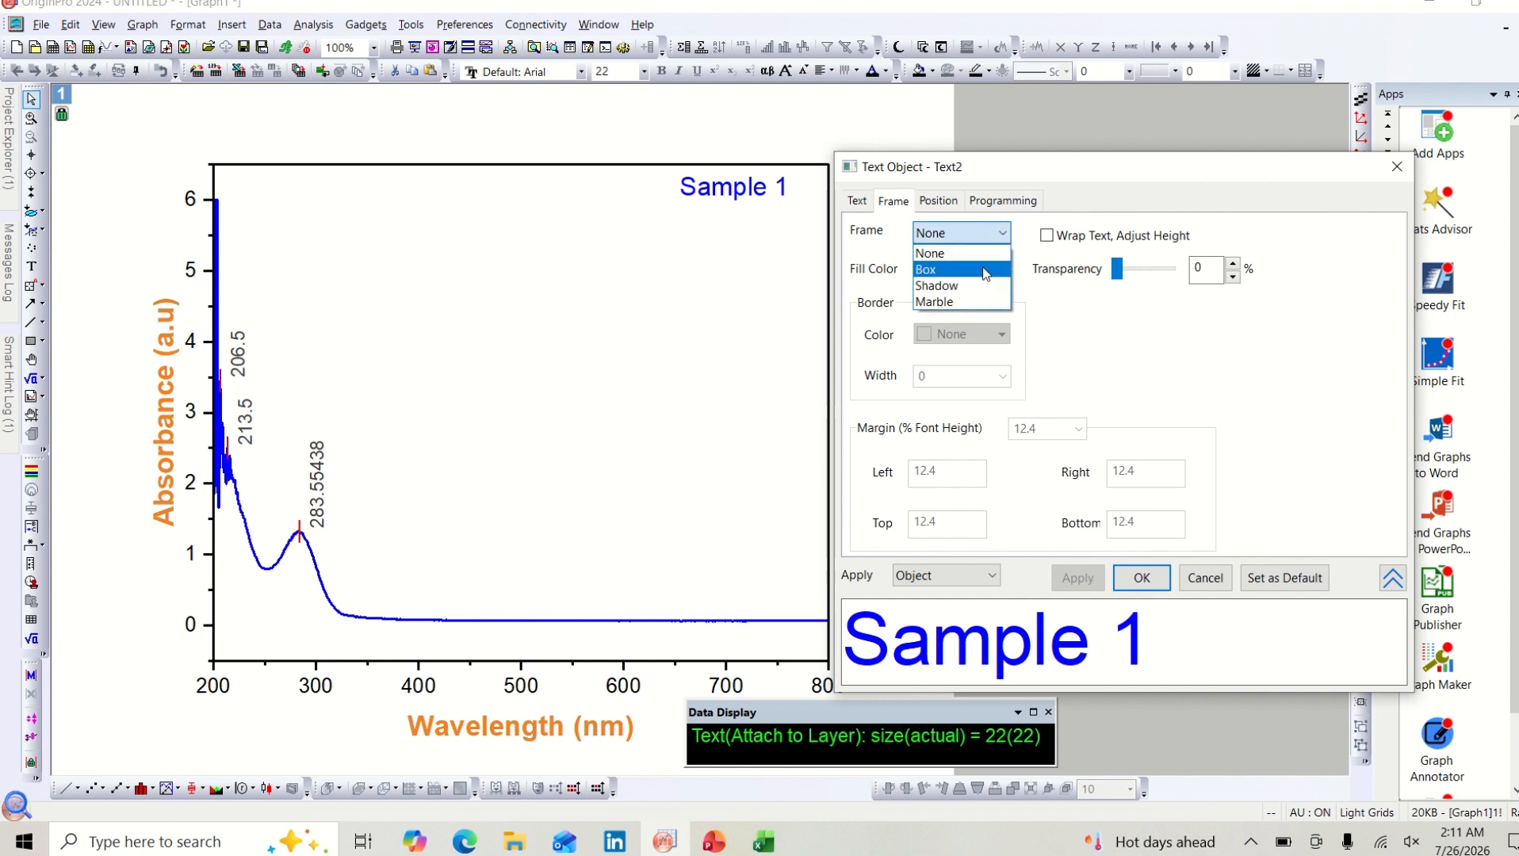
pyautogui.click(982, 266)
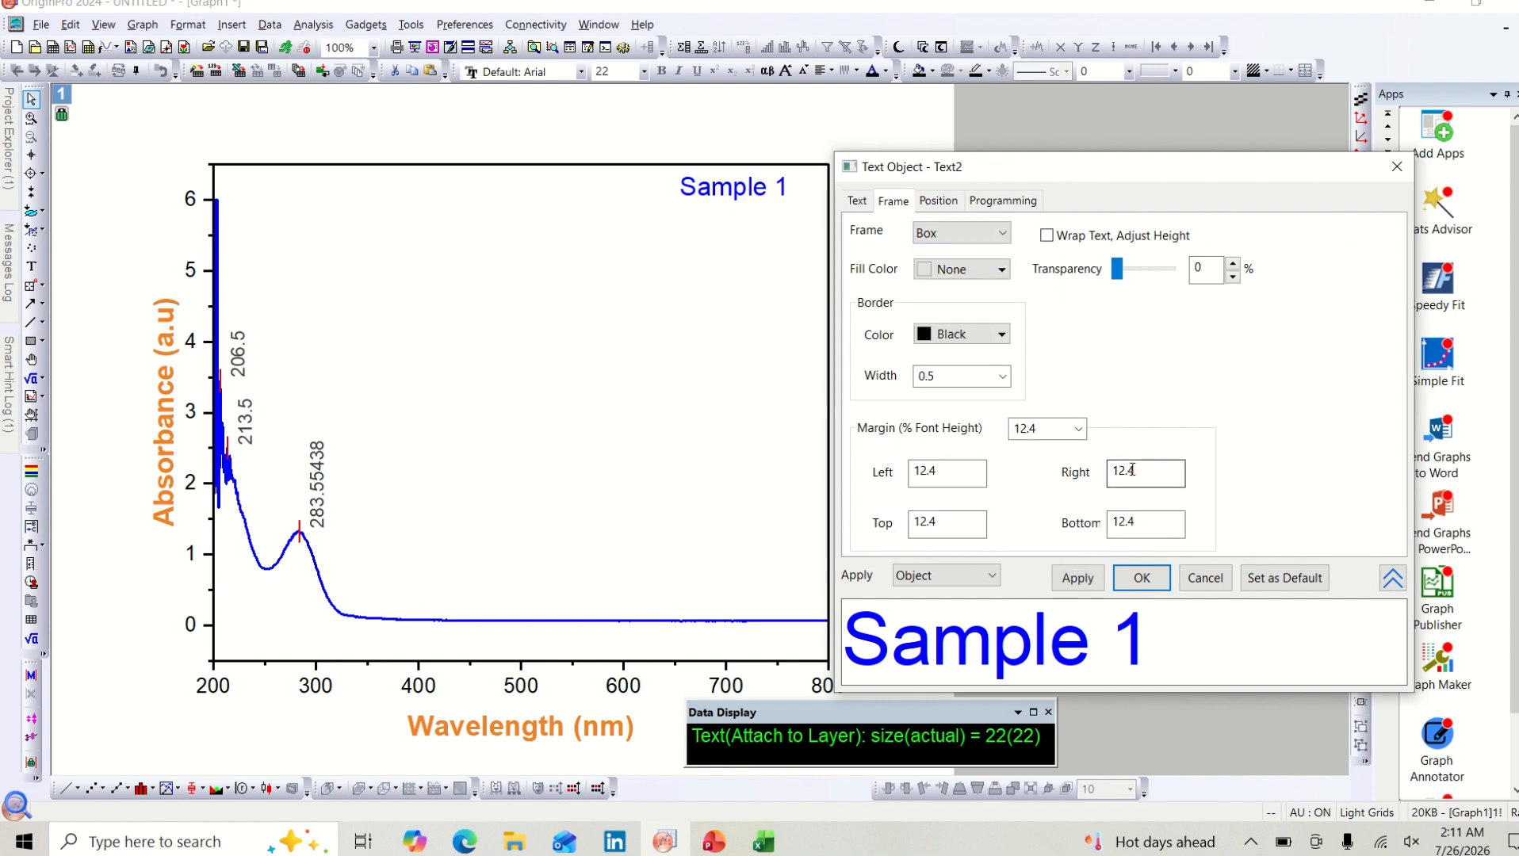
# Step: Give the label's box frame a border of width 2 in orange #F08228 and apply the changes
pyautogui.click(1002, 376)
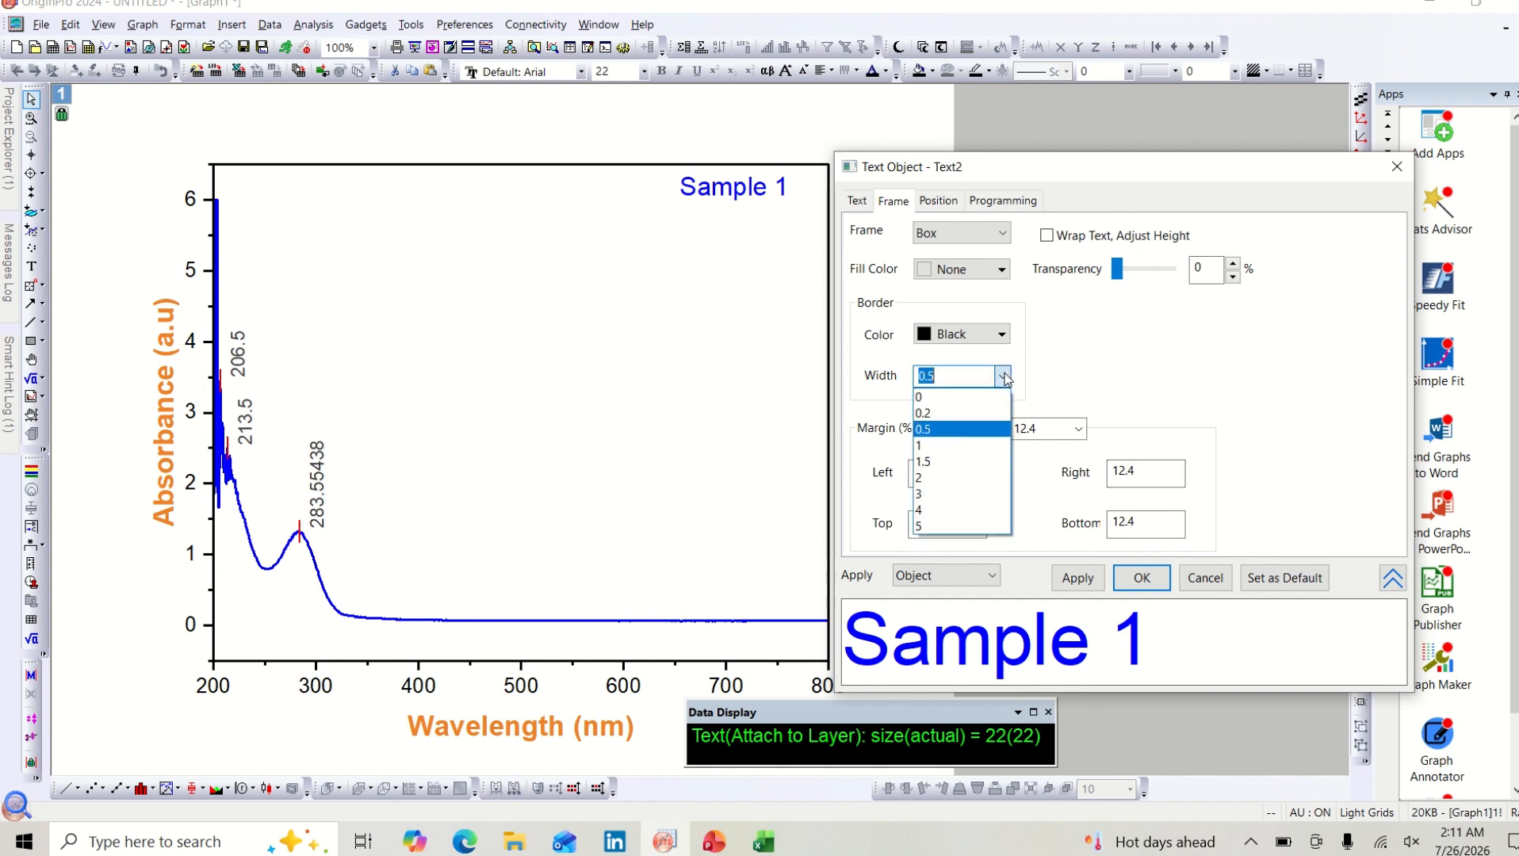
pyautogui.click(962, 477)
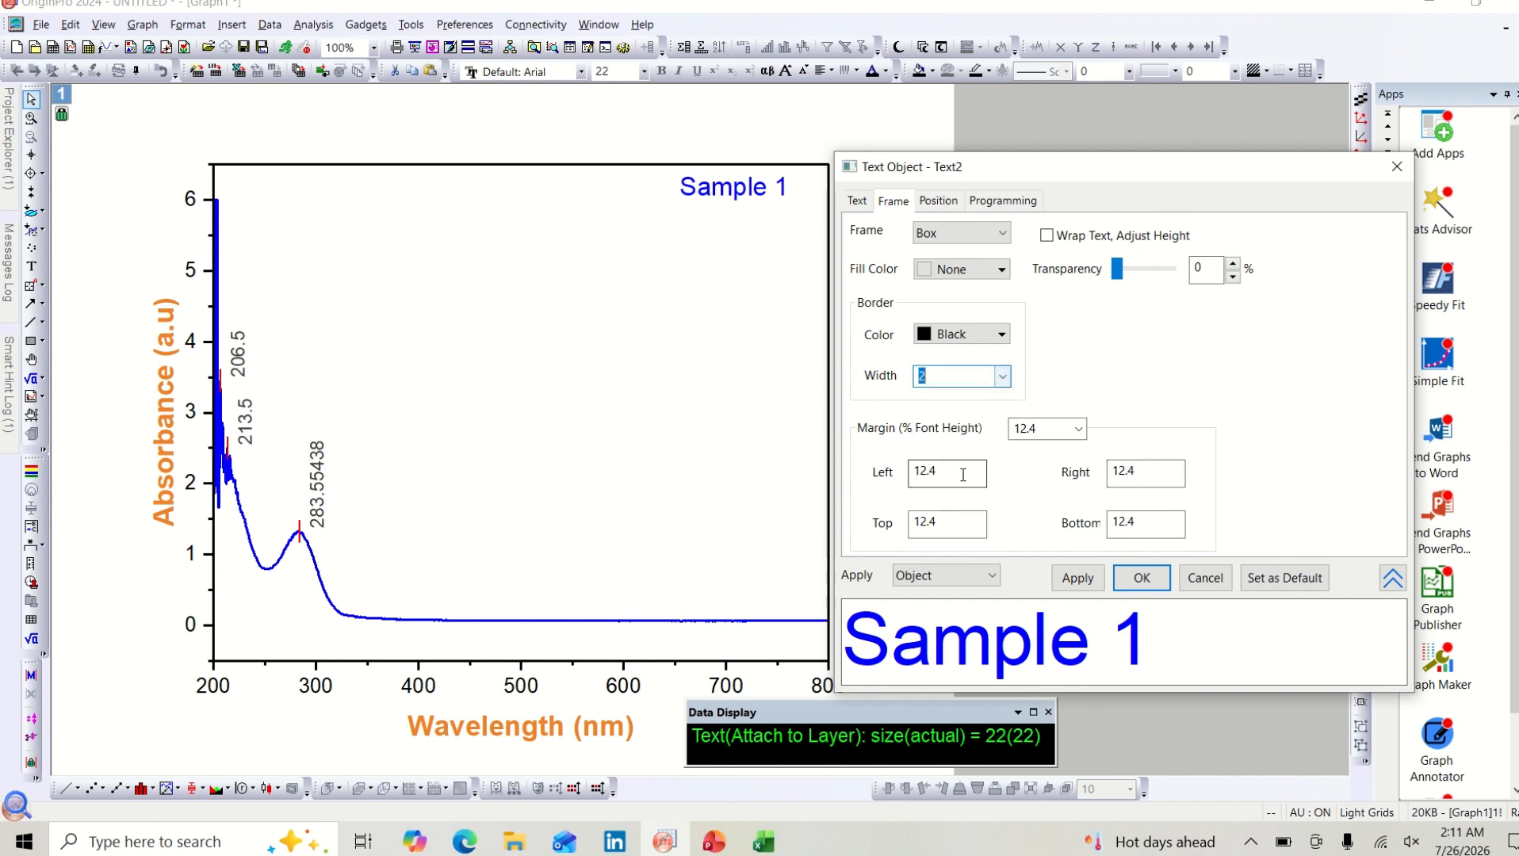
pyautogui.click(1002, 335)
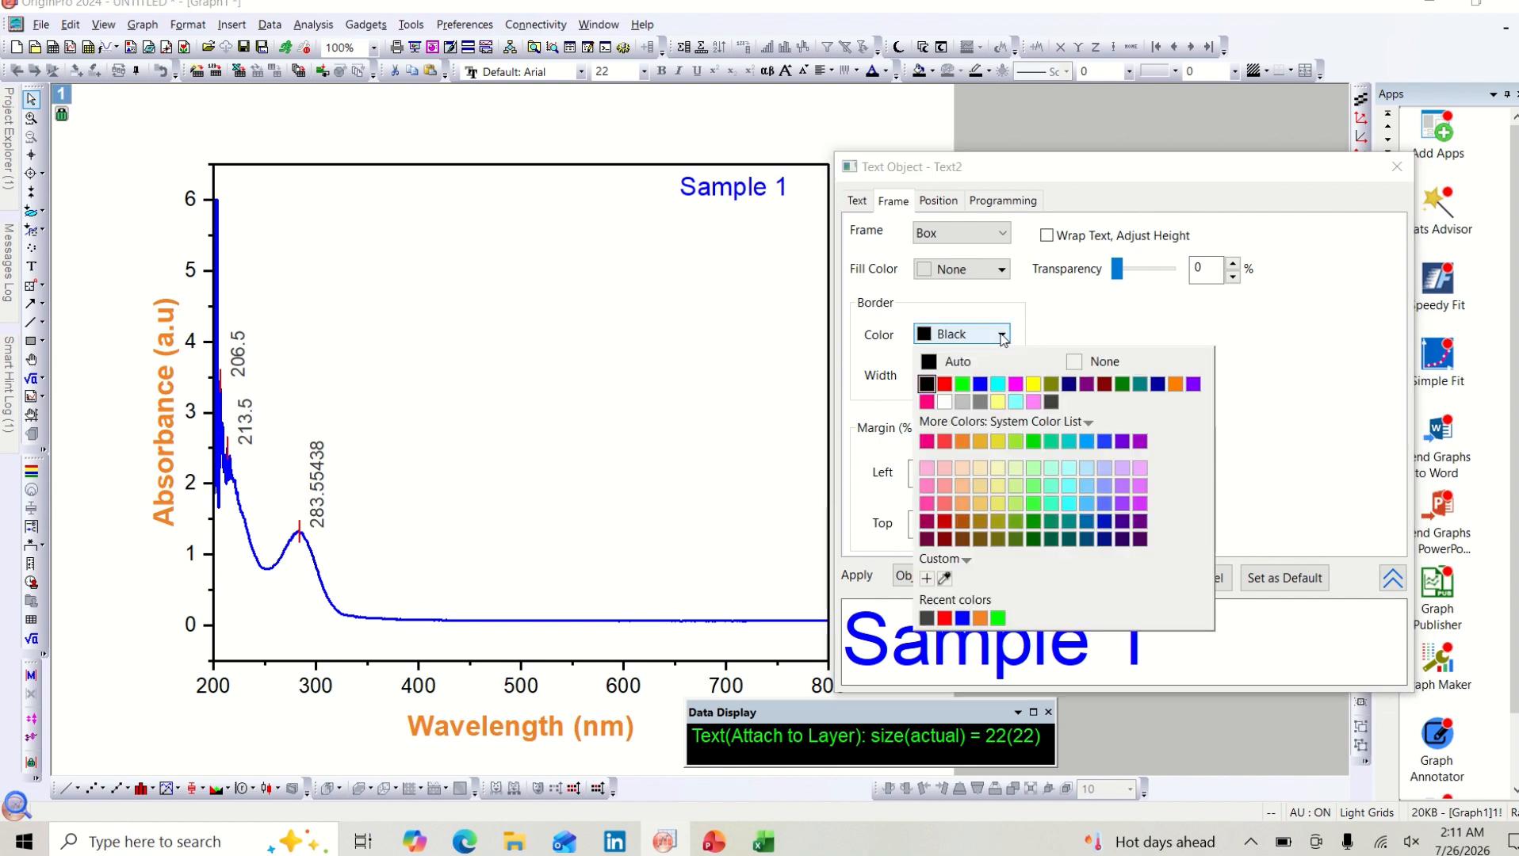
pyautogui.click(980, 616)
pyautogui.click(1081, 580)
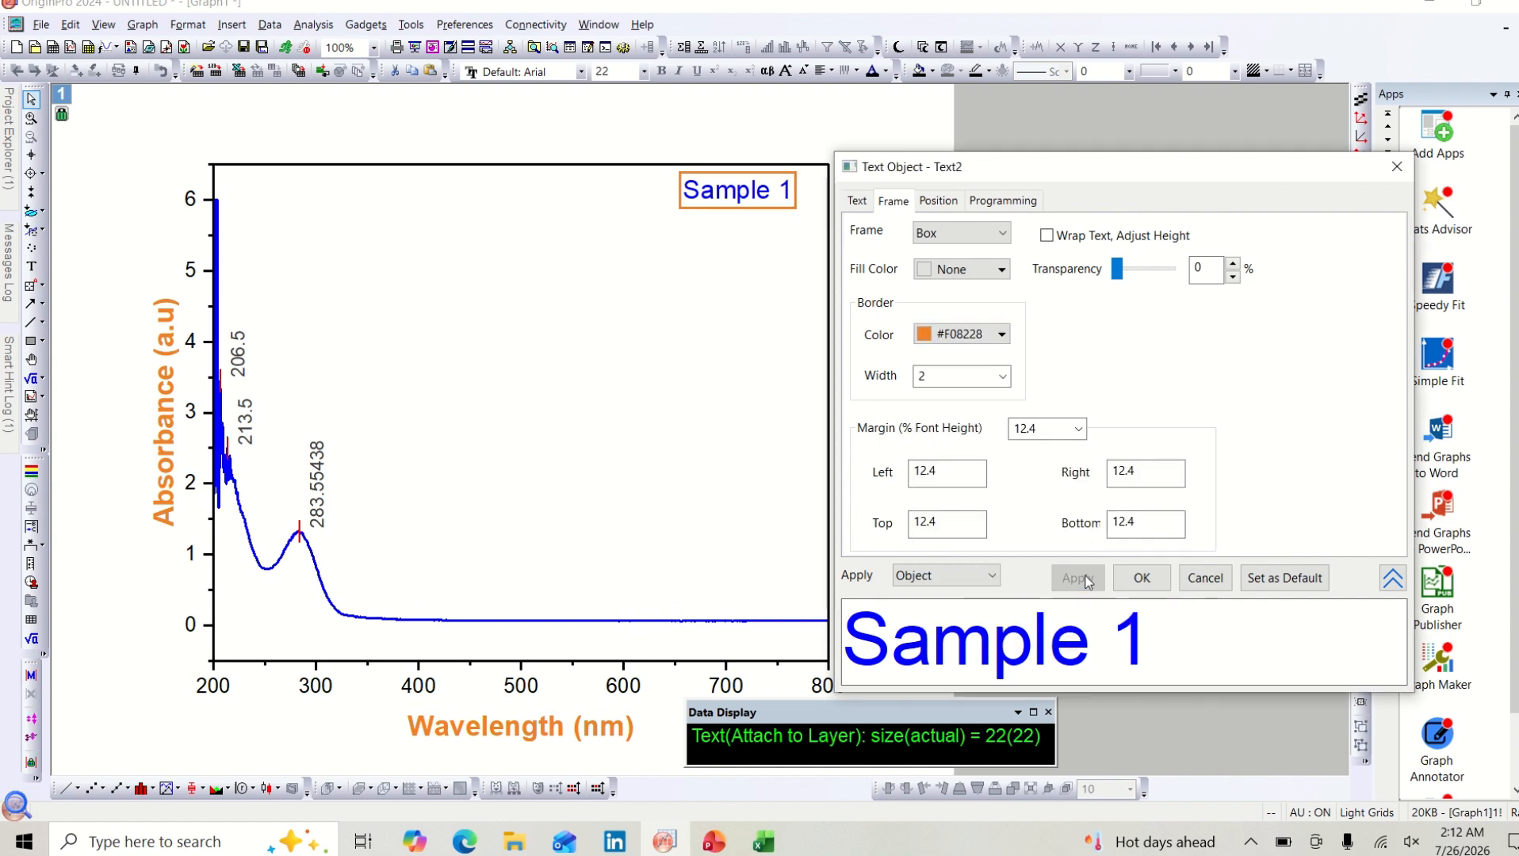
pyautogui.click(1152, 583)
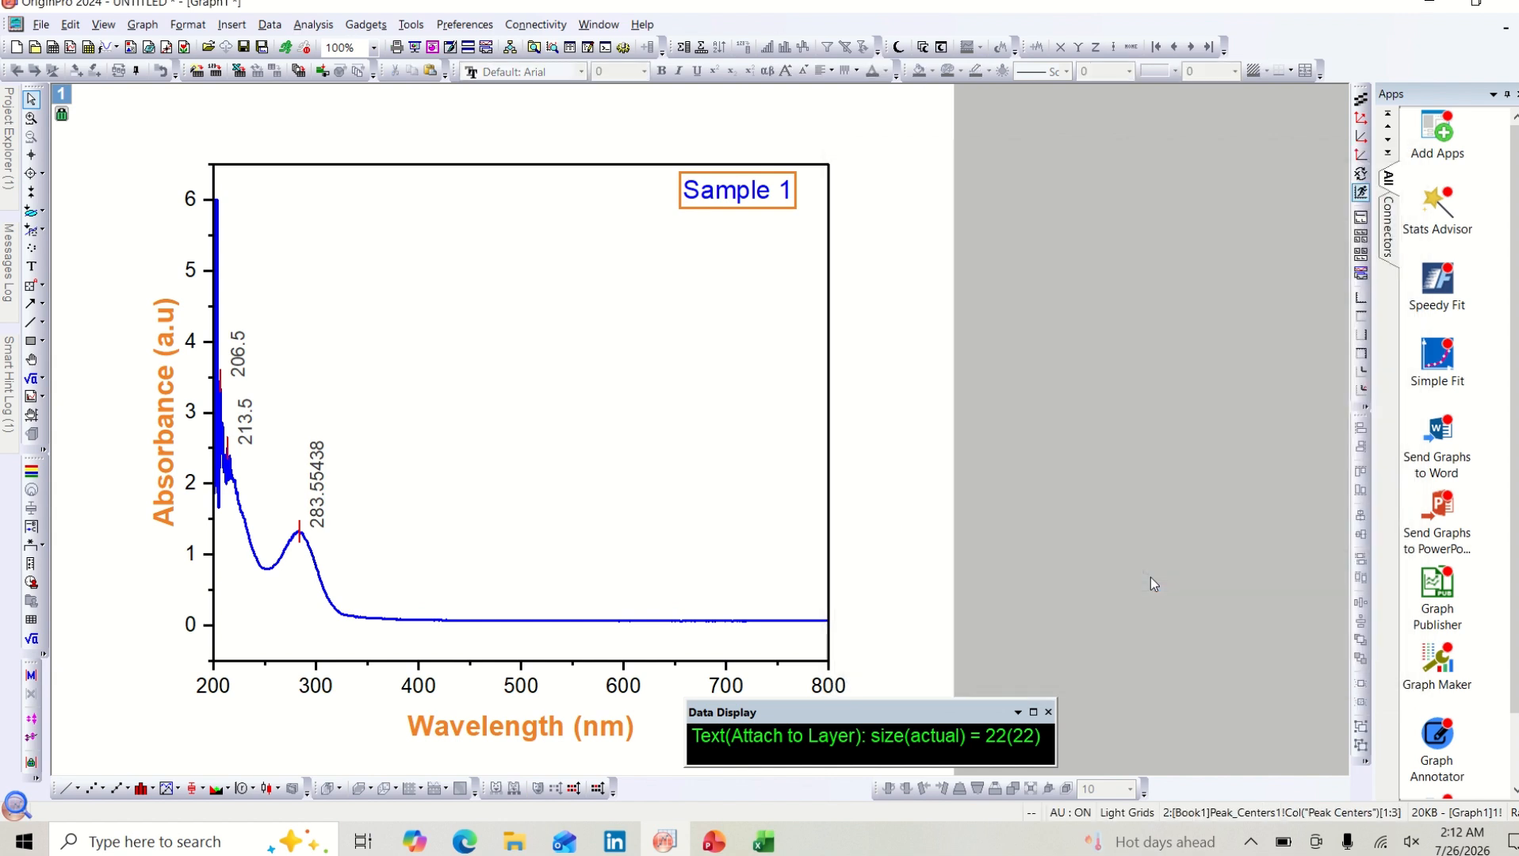
# Step: Close the floating Data Display window over the graph
pyautogui.click(1047, 712)
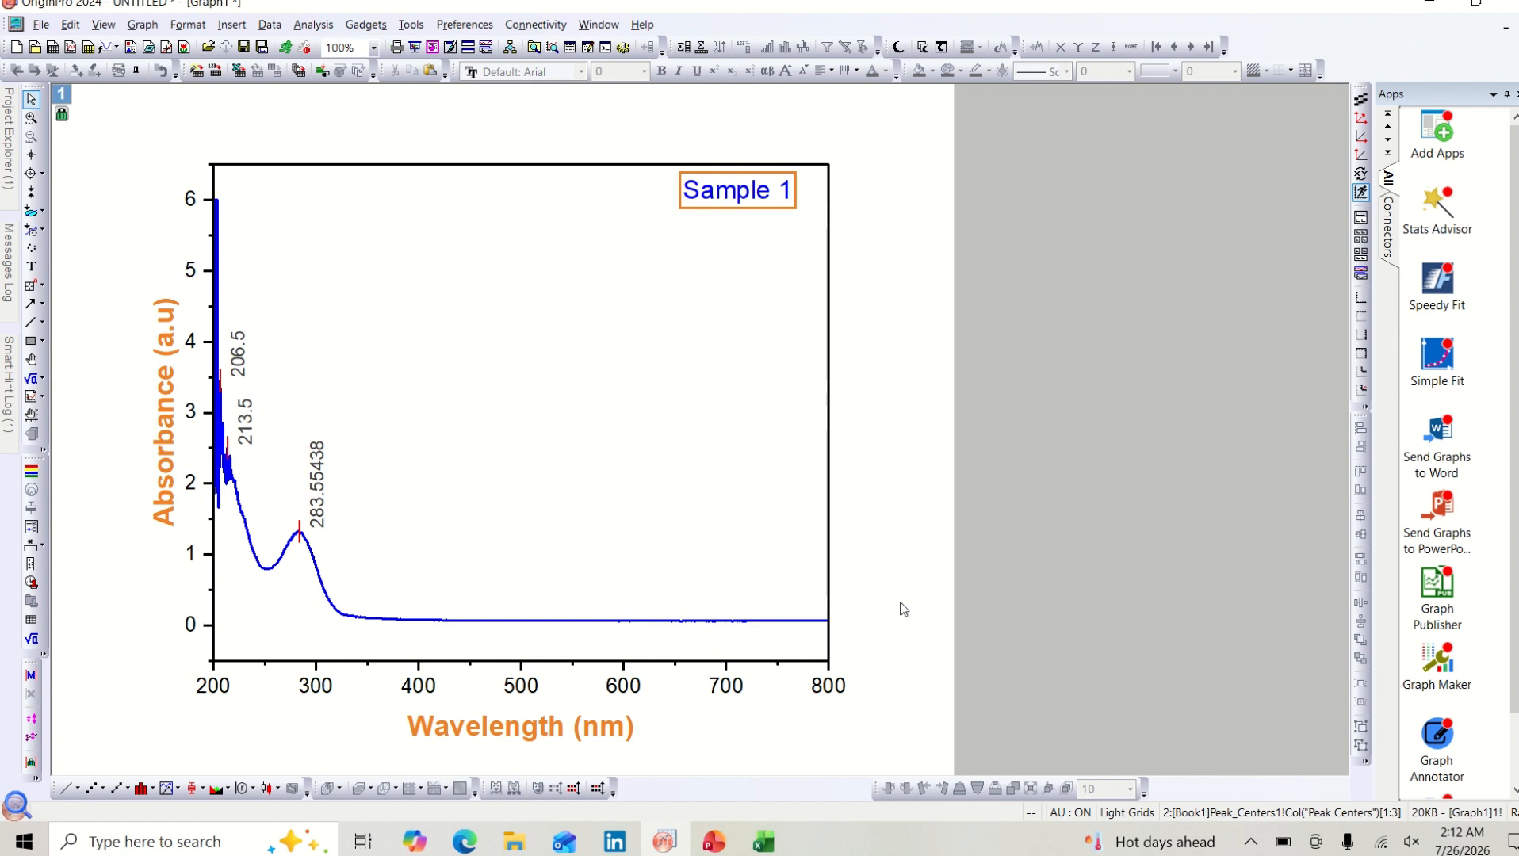
pyautogui.moveTo(684, 2)
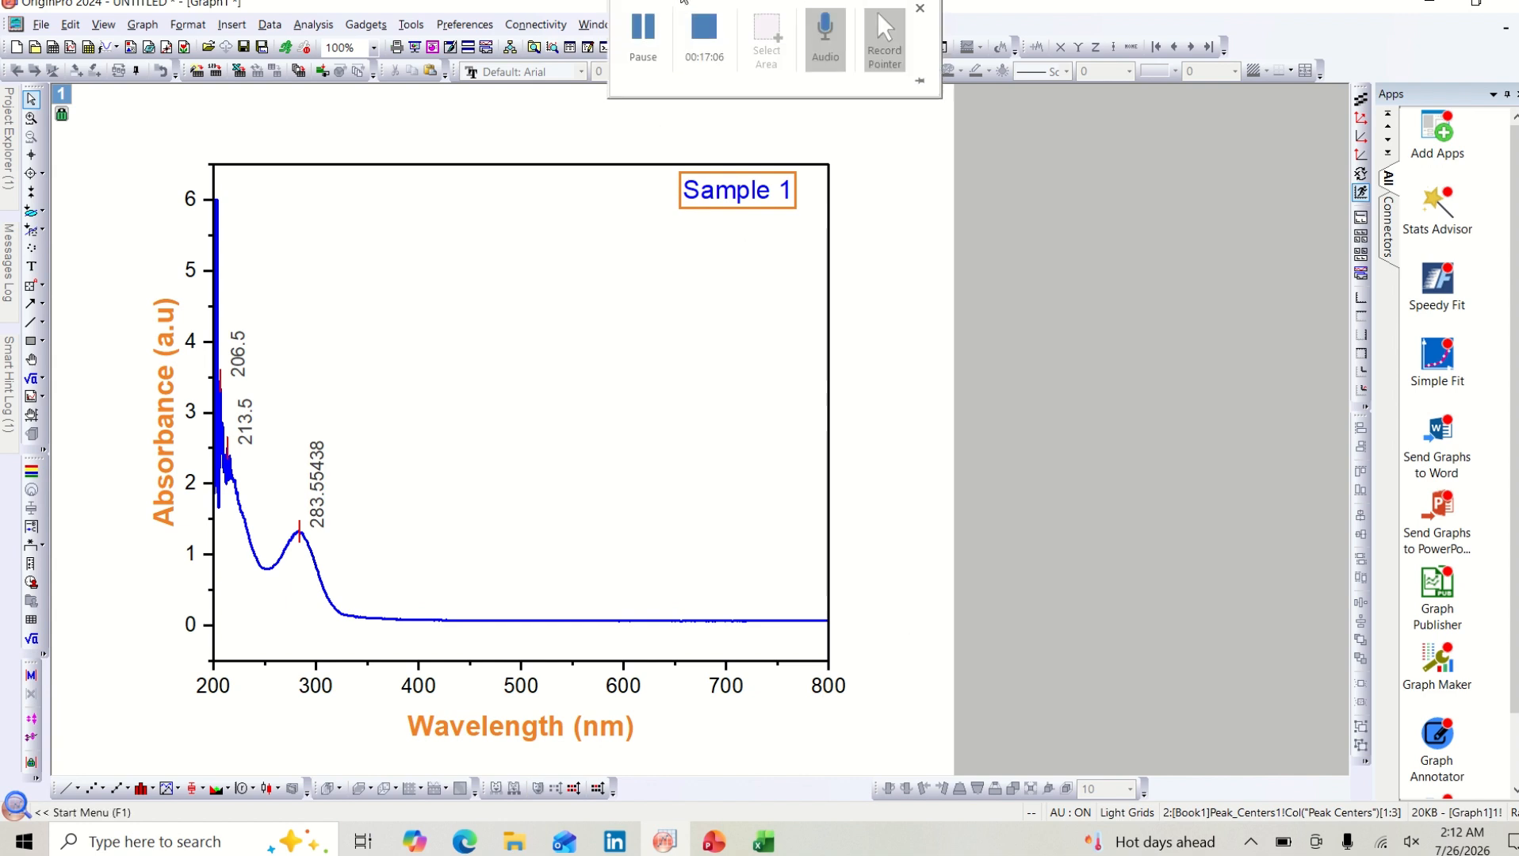